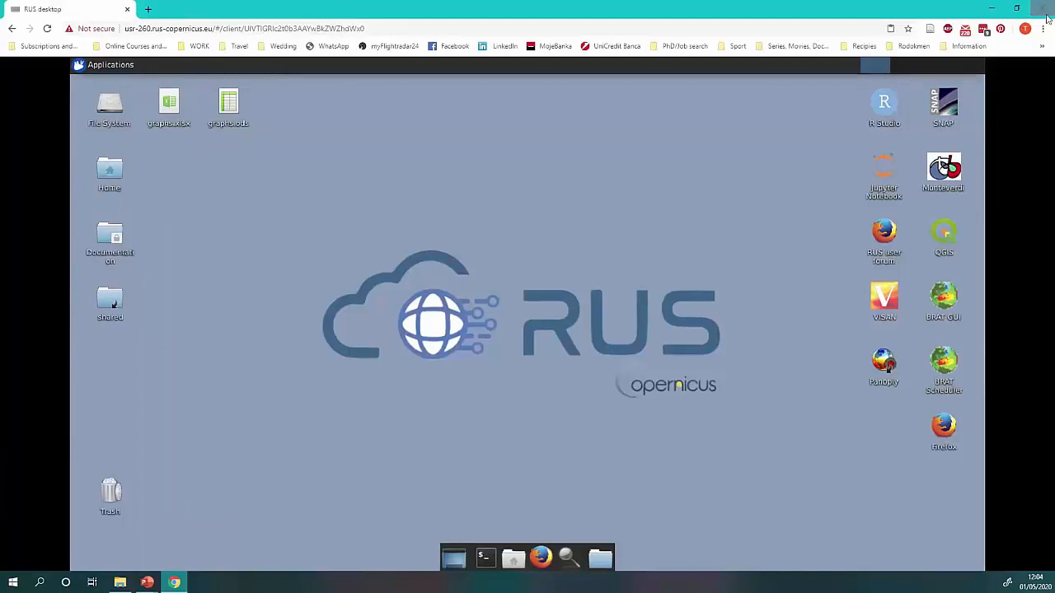
Show the remote desktop full screen and open the folder shared/Training/LAND11_VegetationMonitoring4Agri_Italy in the file manager.
{"action": "left_click", "coordinate": [1042, 28]}
{"action": "left_click", "coordinate": [1038, 132]}
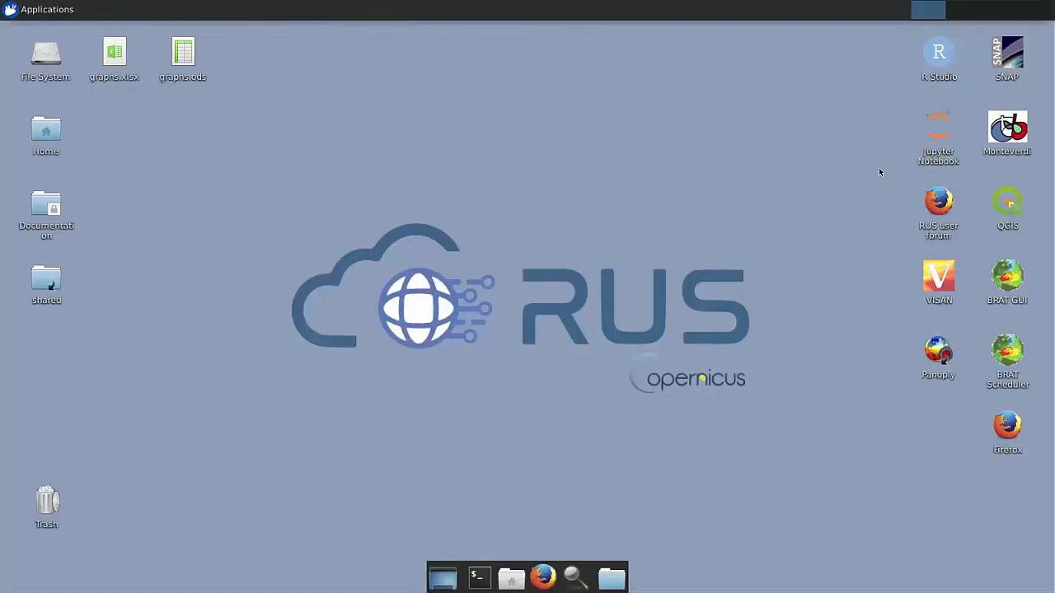
{"action": "double_click", "coordinate": [47, 282]}
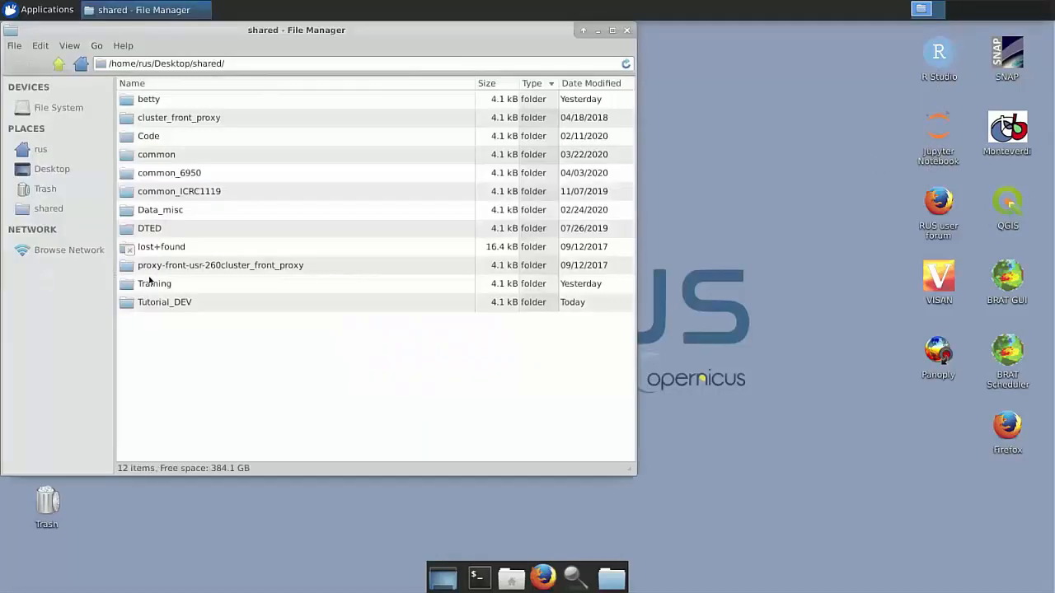
{"action": "left_click", "coordinate": [152, 285]}
{"action": "double_click", "coordinate": [152, 284]}
{"action": "left_click_drag", "start_coordinate": [342, 36], "coordinate": [564, 75]}
{"action": "double_click", "coordinate": [394, 157]}
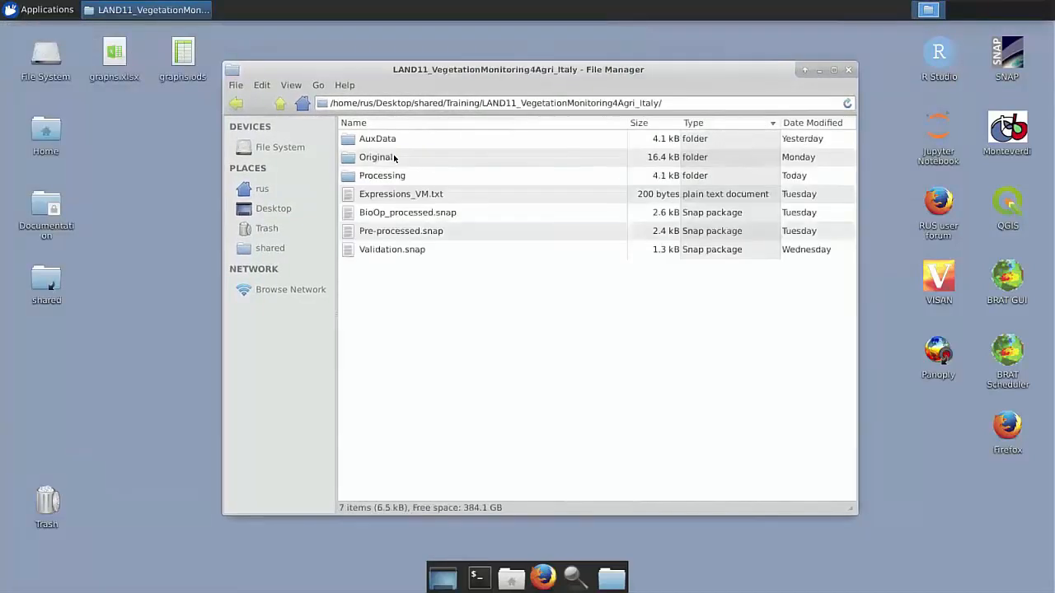
Open the Original folder and widen its Name column so the full product file names fit.
{"action": "left_click", "coordinate": [381, 157]}
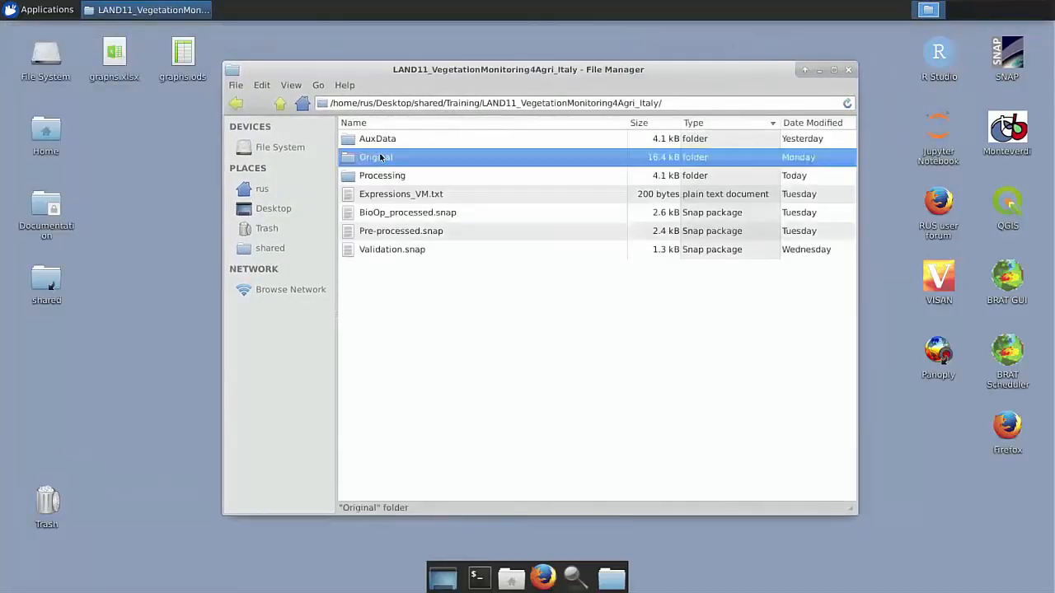
{"action": "double_click", "coordinate": [381, 158]}
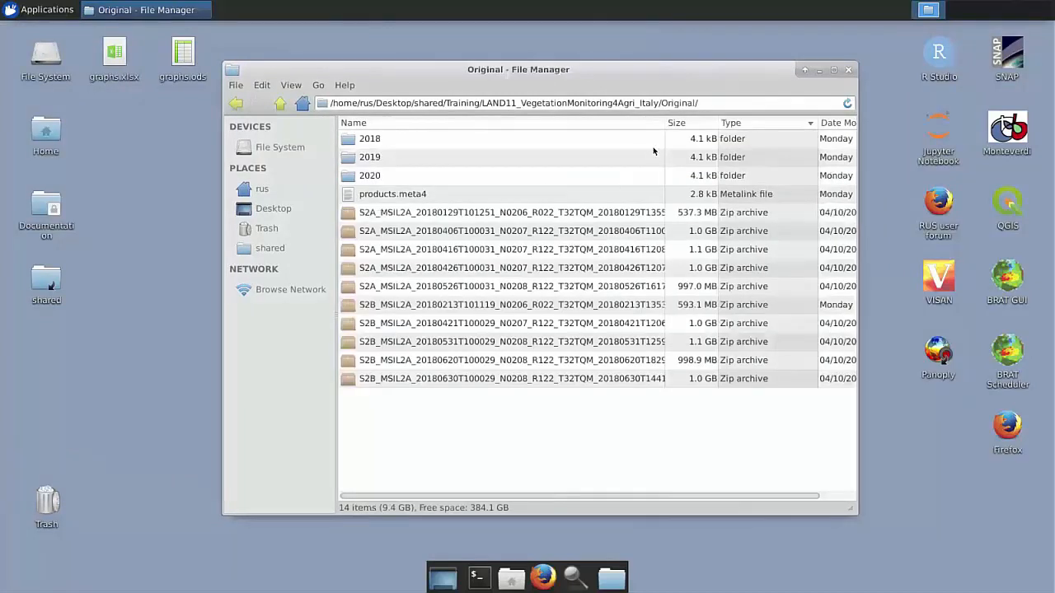
{"action": "left_click_drag", "start_coordinate": [665, 124], "coordinate": [709, 138]}
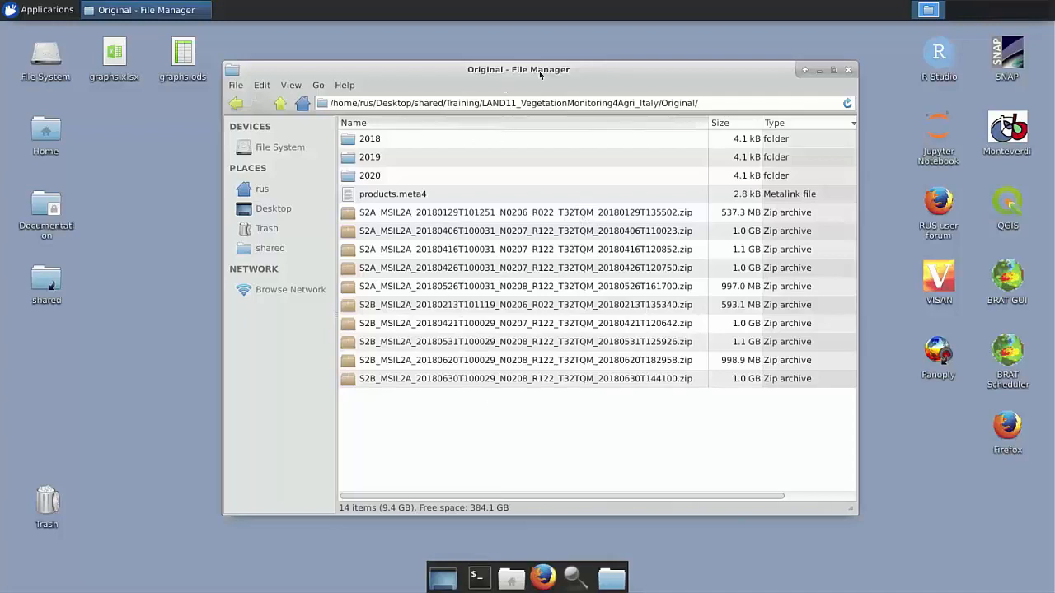
{"action": "left_click_drag", "start_coordinate": [547, 69], "coordinate": [552, 46]}
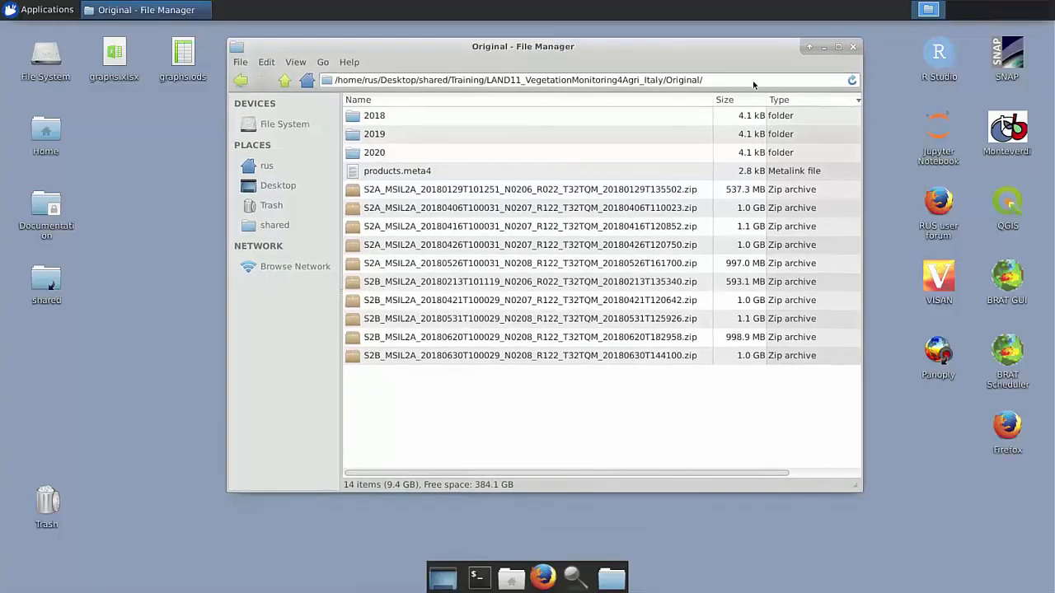
Launch SNAP and open the product S2A_MSIL2A_20180129T101251_N0206_R022_T32TQM_20180129T135502.zip from the Original folder.
{"action": "left_click", "coordinate": [1004, 59]}
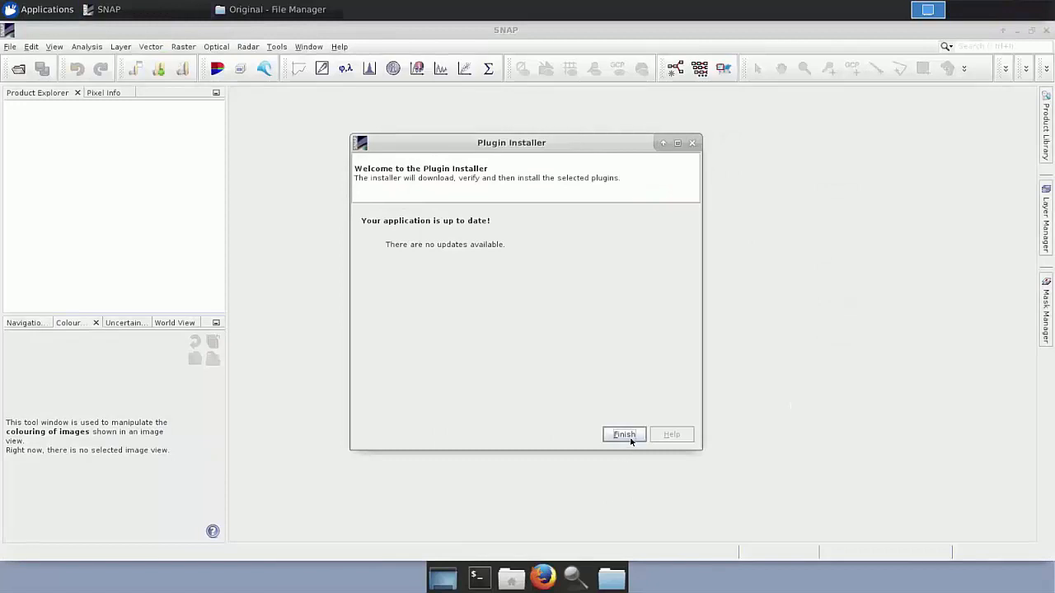
{"action": "key", "text": "Return"}
{"action": "left_click", "coordinate": [18, 71]}
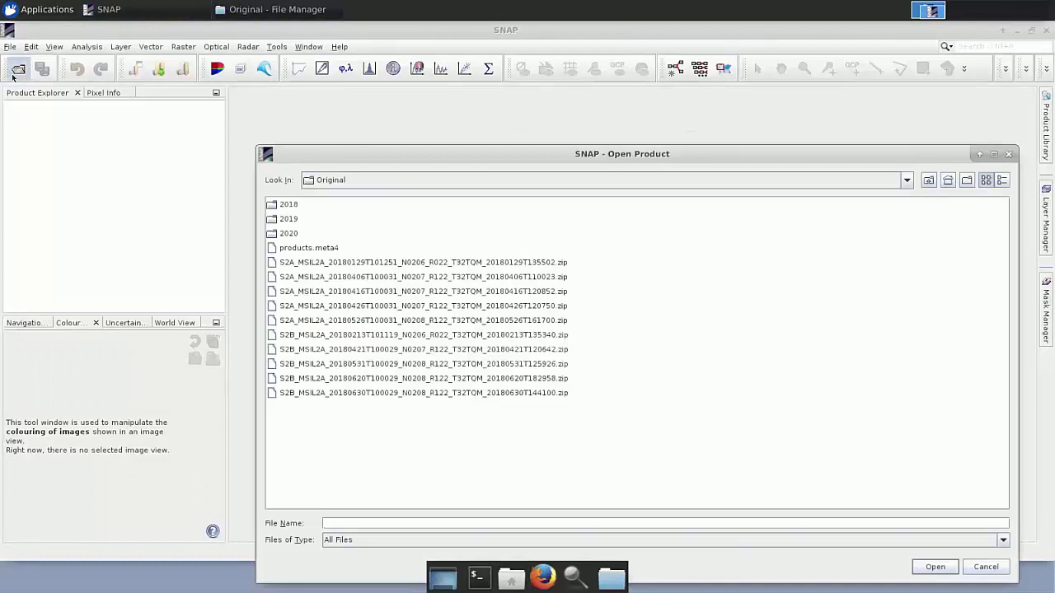
{"action": "left_click", "coordinate": [369, 179]}
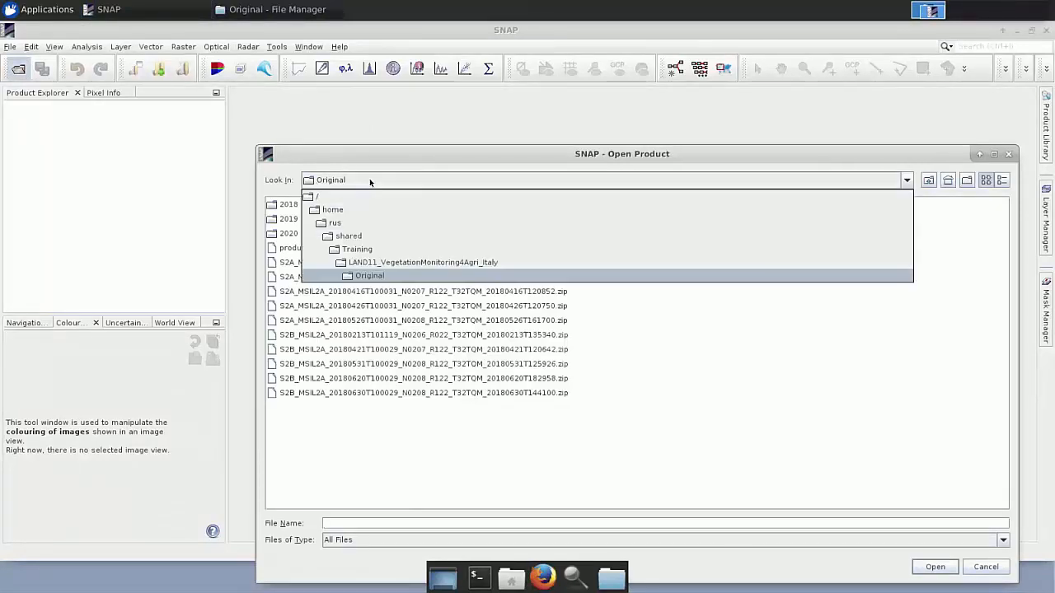
{"action": "left_click", "coordinate": [384, 275]}
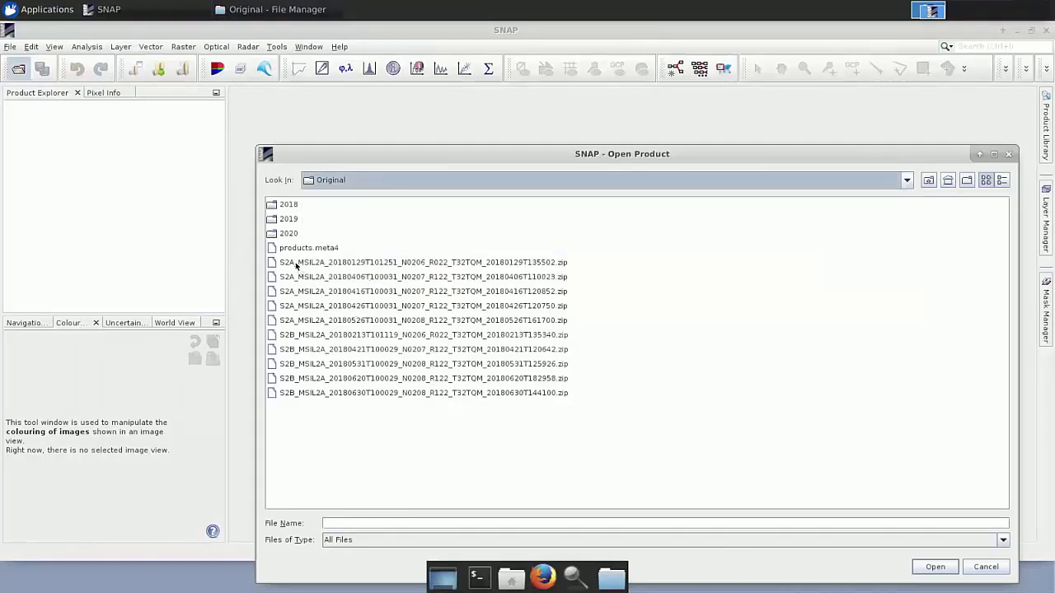
{"action": "double_click", "coordinate": [296, 263]}
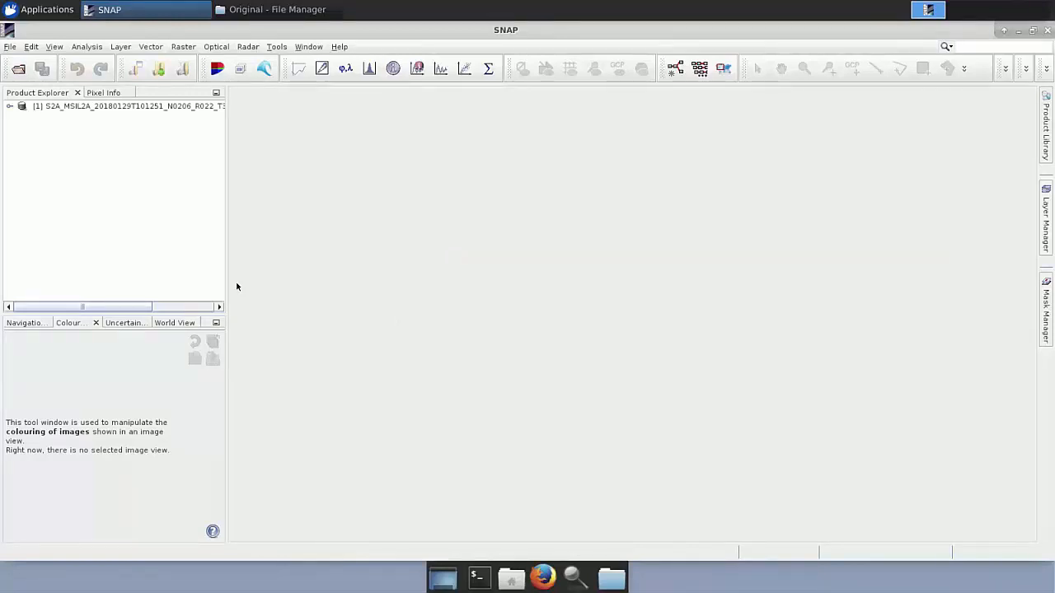
Examine the opened product's Bands group, including its quality bands, and collapse the group again.
{"action": "left_click", "coordinate": [9, 107]}
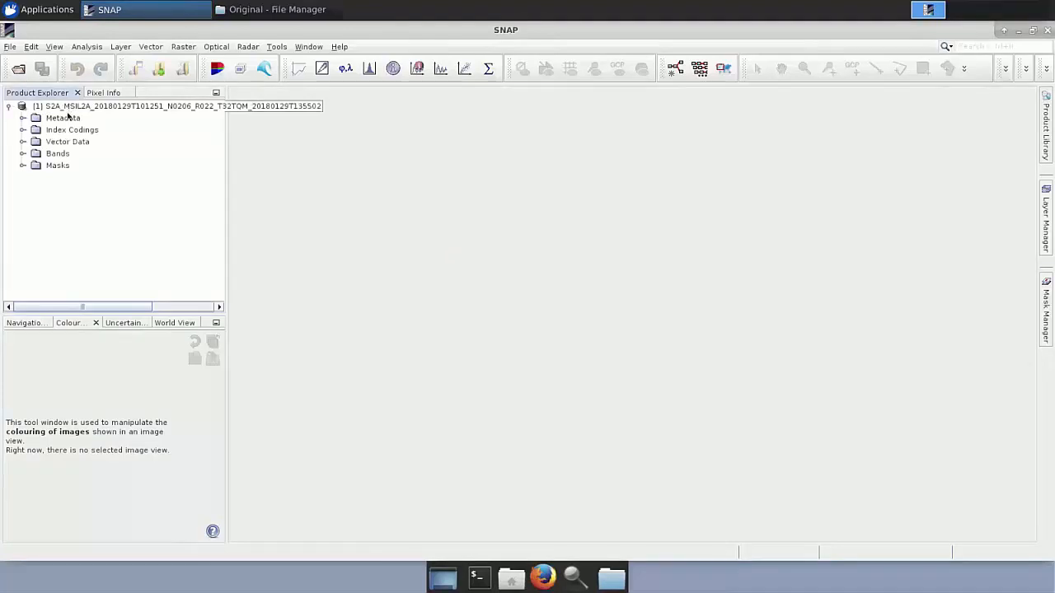
{"action": "left_click", "coordinate": [23, 155]}
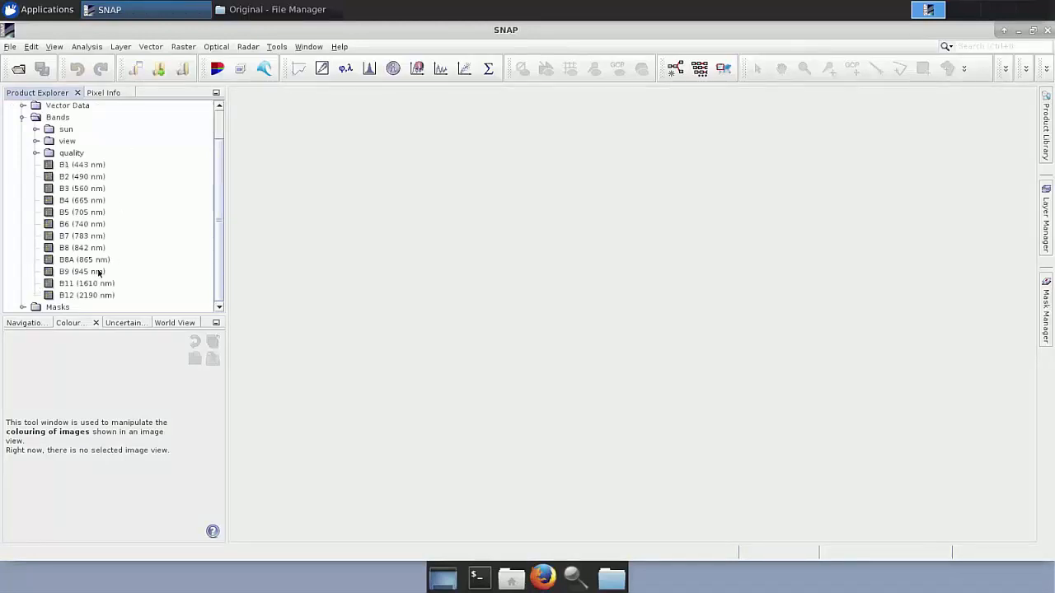
{"action": "left_click", "coordinate": [36, 154]}
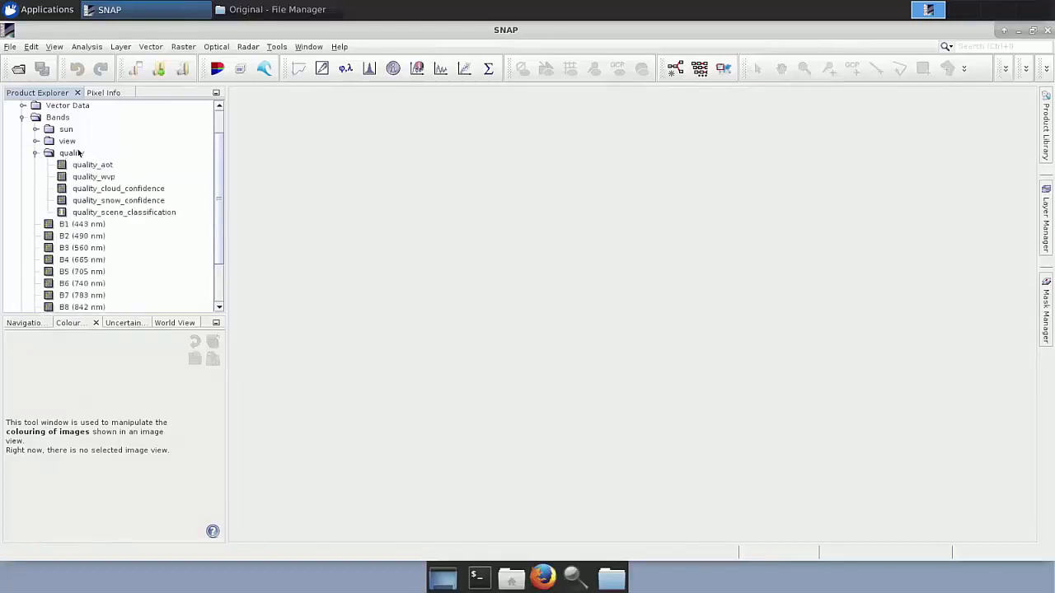
{"action": "scroll", "coordinate": [66, 164], "scroll_direction": "up", "scroll_amount": 1}
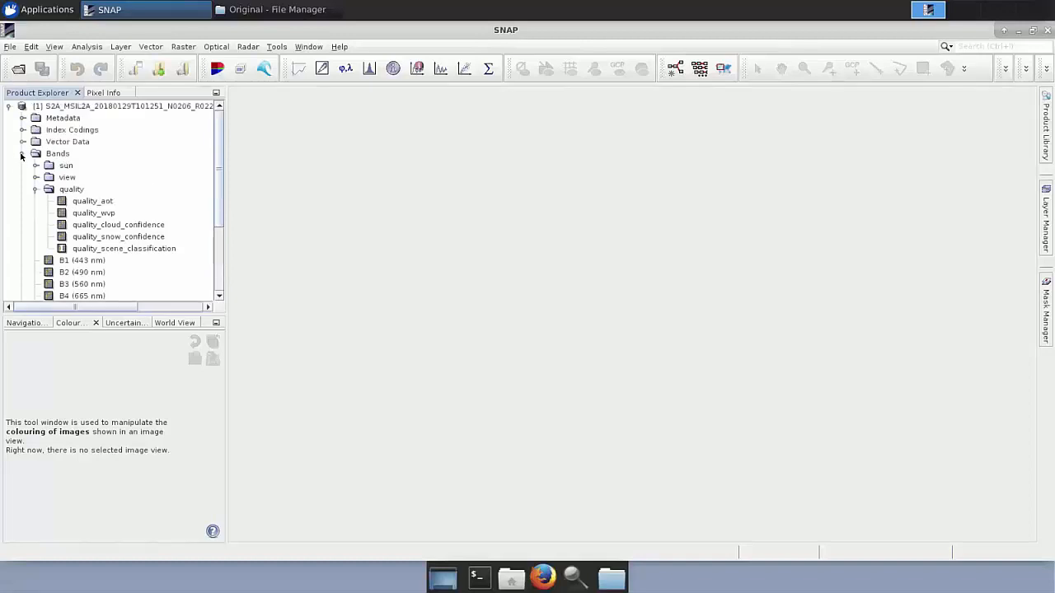
{"action": "left_click", "coordinate": [22, 153]}
Open an RGB image of the product with the Sentinel 2 MSI Natural Colors profile, using bands B4, B3 and B2.
{"action": "right_click", "coordinate": [73, 109]}
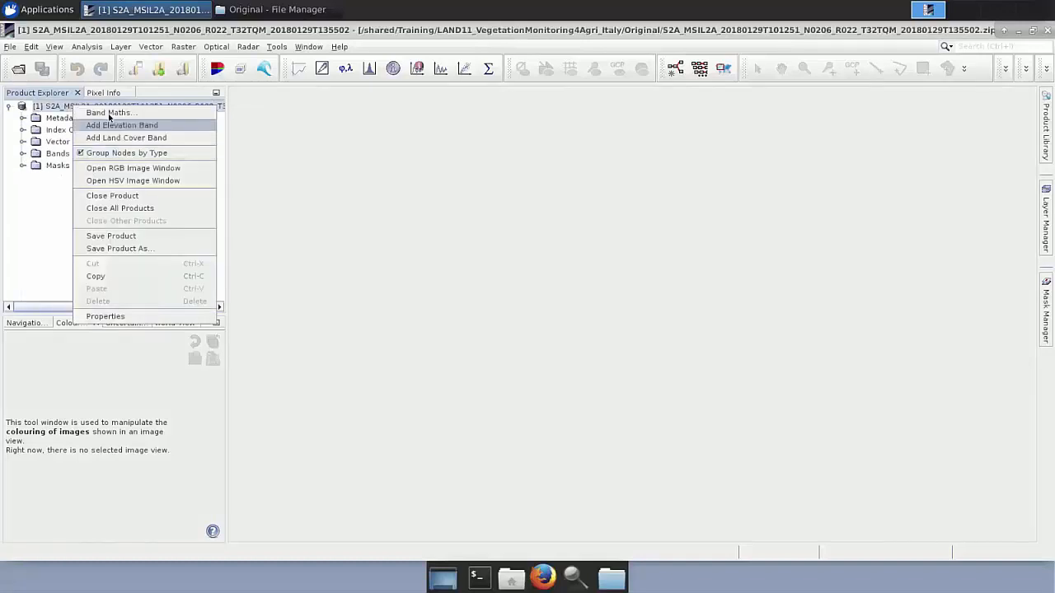
{"action": "left_click", "coordinate": [134, 168]}
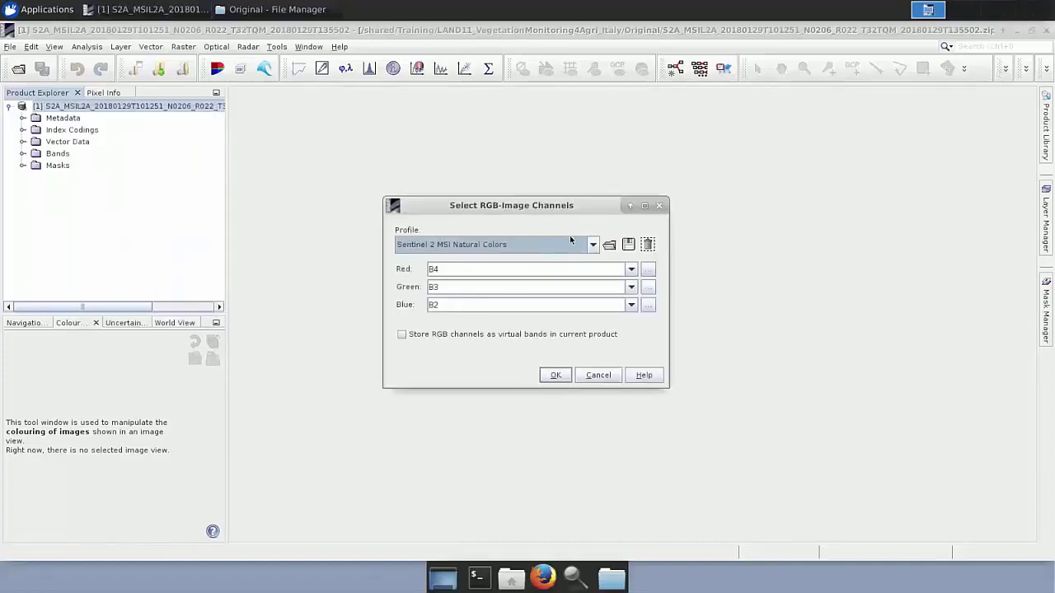
{"action": "left_click", "coordinate": [593, 245]}
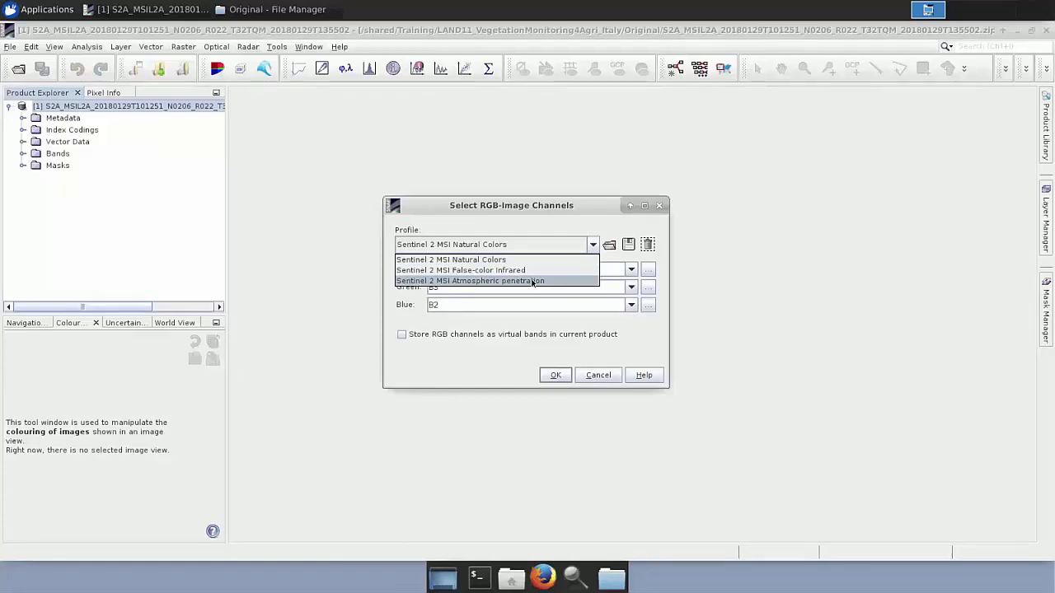
{"action": "left_click", "coordinate": [556, 220]}
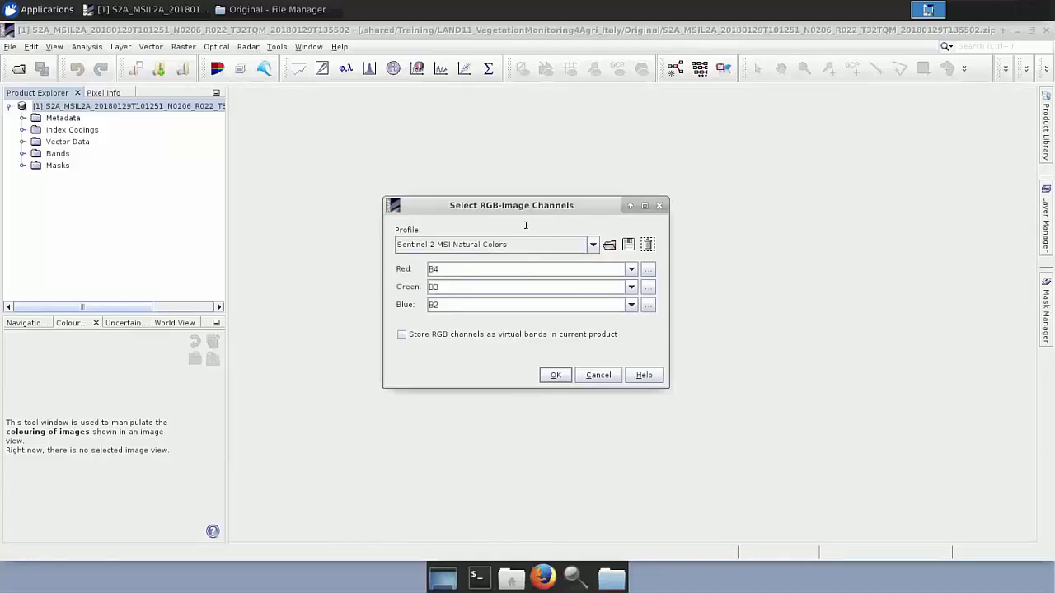
{"action": "left_click", "coordinate": [555, 377]}
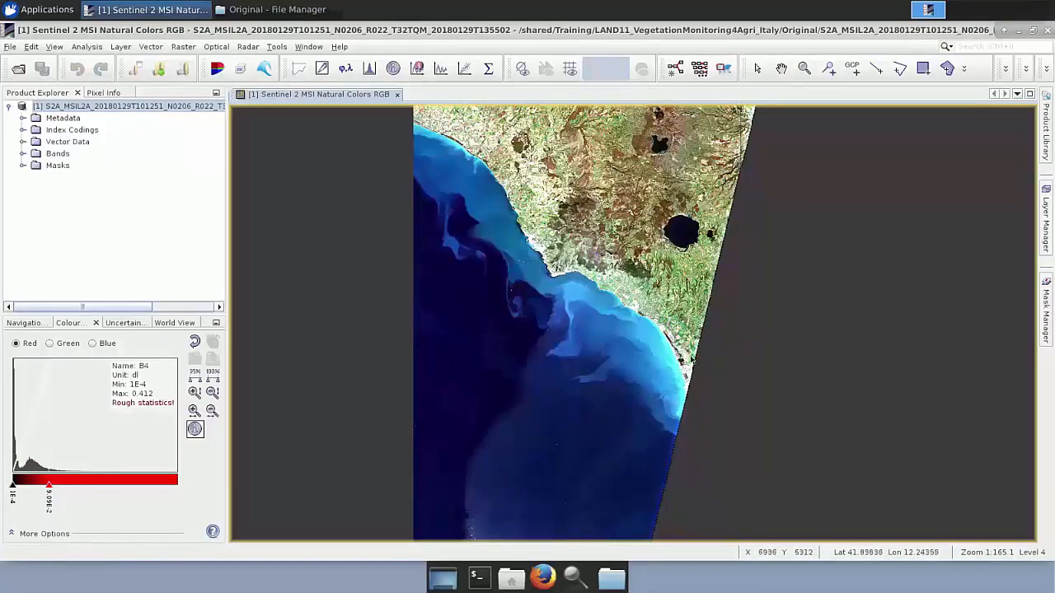
Open a second RGB image of the product with the Sentinel 2 MSI False-color Infrared profile, using bands B8, B4 and B3.
{"action": "scroll", "coordinate": [690, 359], "scroll_direction": "down", "scroll_amount": 3}
{"action": "scroll", "coordinate": [690, 371], "scroll_direction": "up", "scroll_amount": 5}
{"action": "left_click_drag", "start_coordinate": [717, 335], "coordinate": [692, 326]}
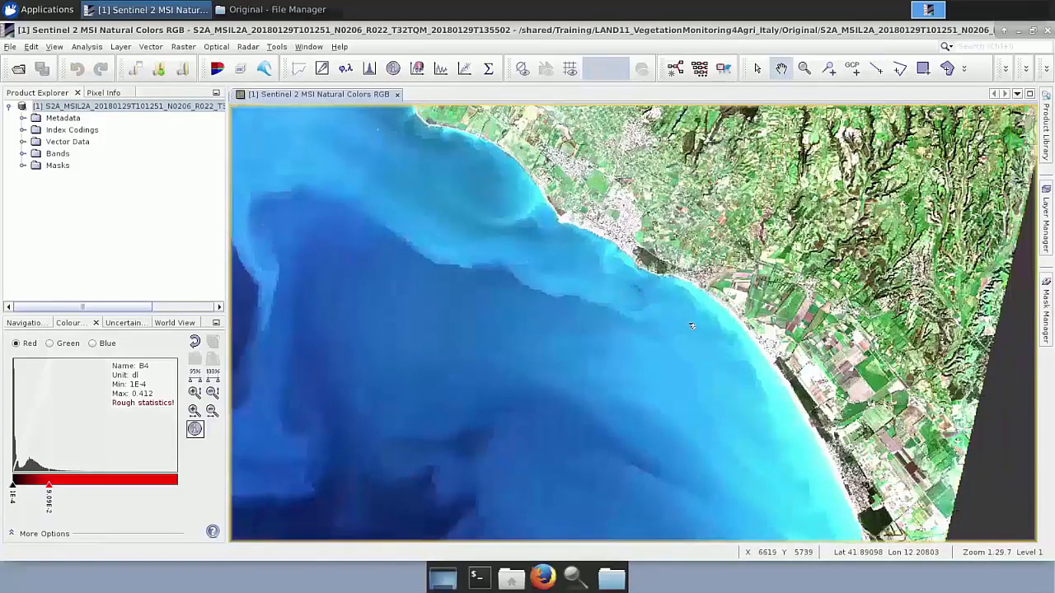
{"action": "left_click_drag", "start_coordinate": [855, 388], "coordinate": [781, 287]}
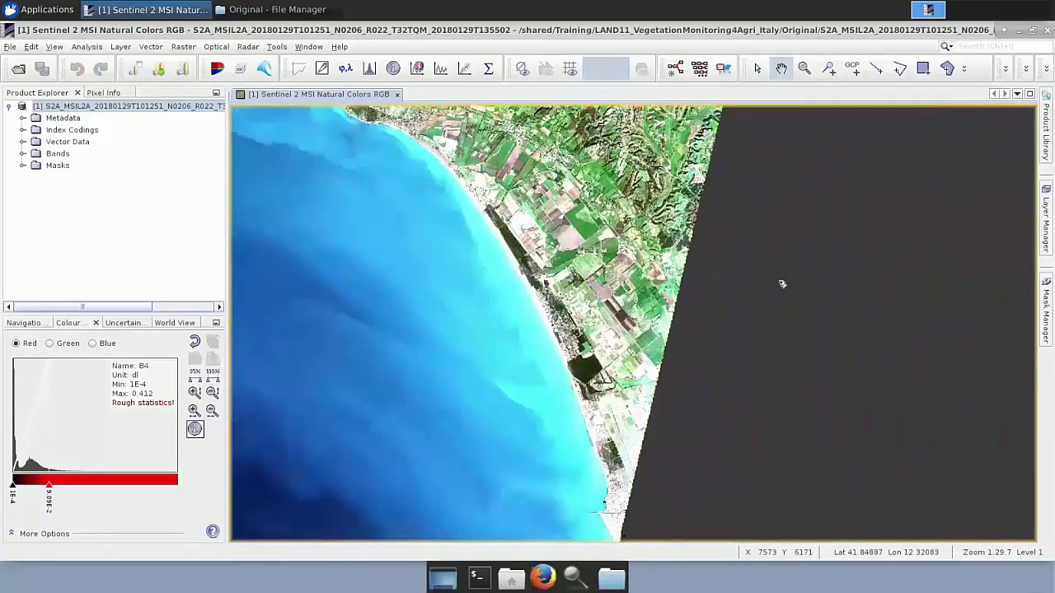
{"action": "left_click_drag", "start_coordinate": [898, 394], "coordinate": [894, 360]}
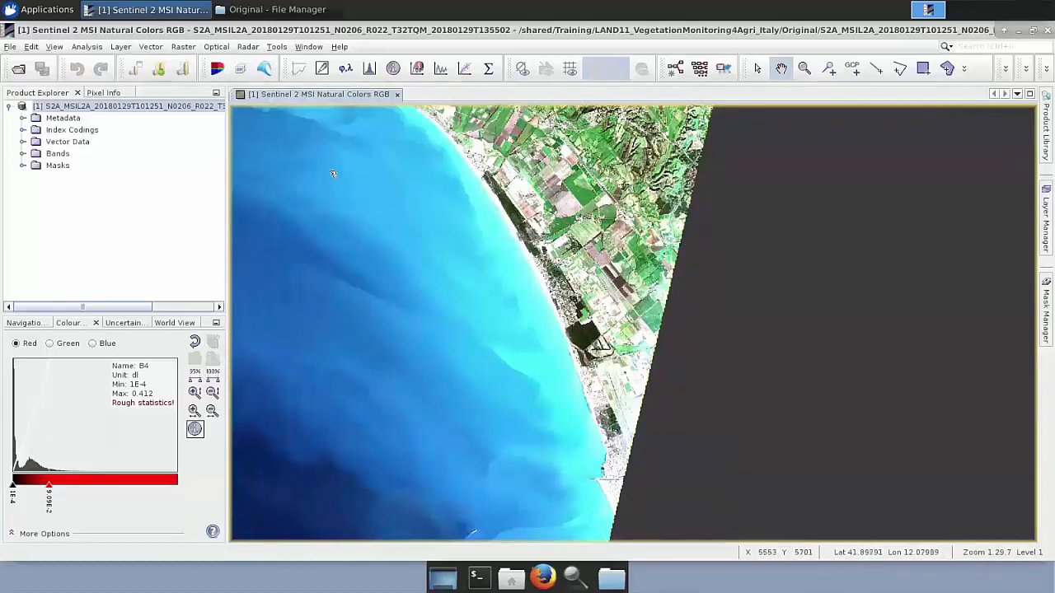
{"action": "right_click", "coordinate": [126, 110]}
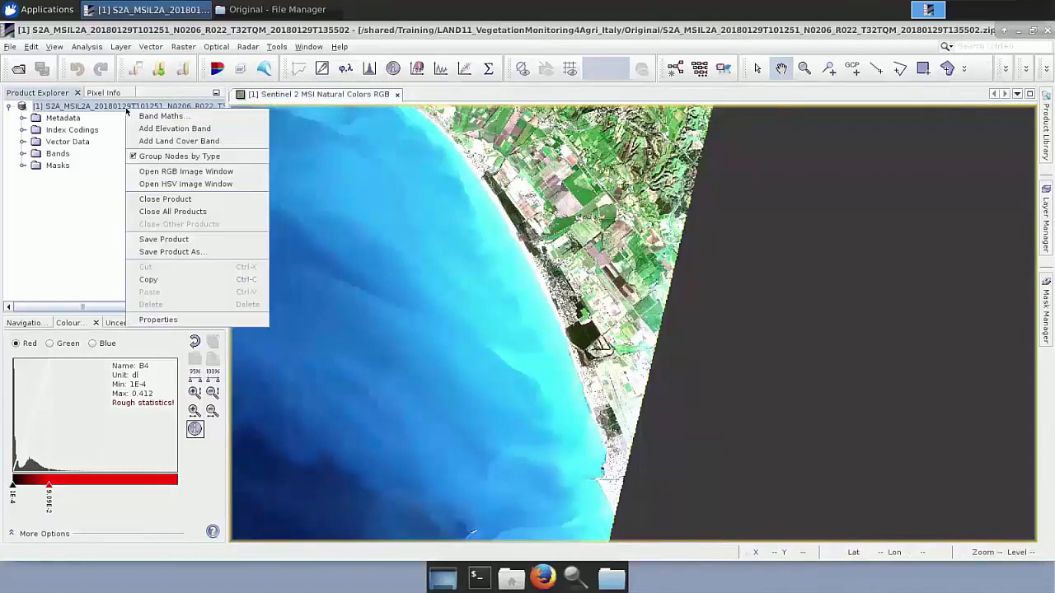
{"action": "left_click", "coordinate": [183, 175]}
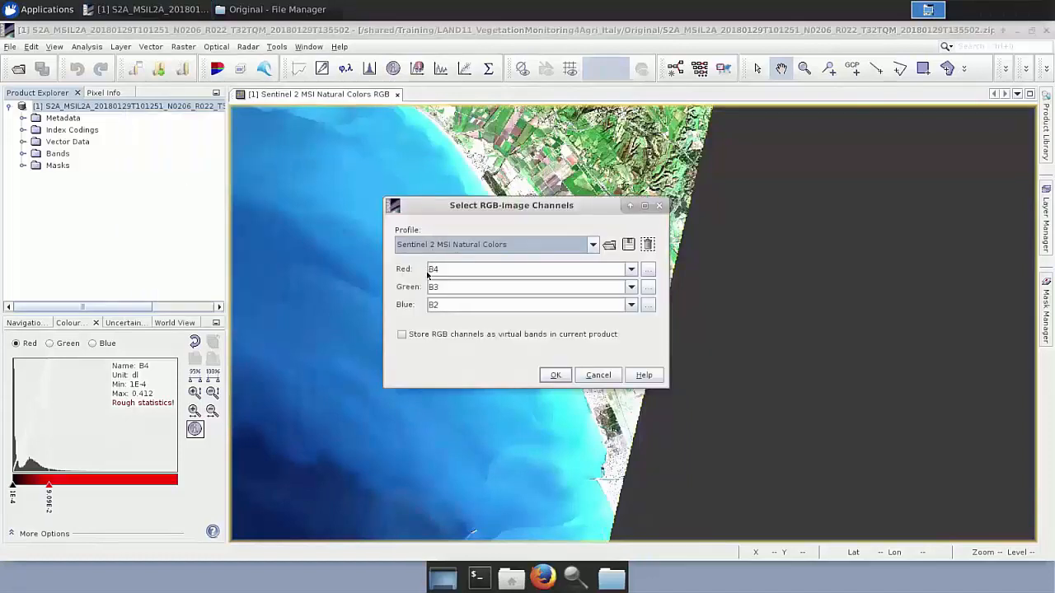
{"action": "left_click", "coordinate": [454, 250]}
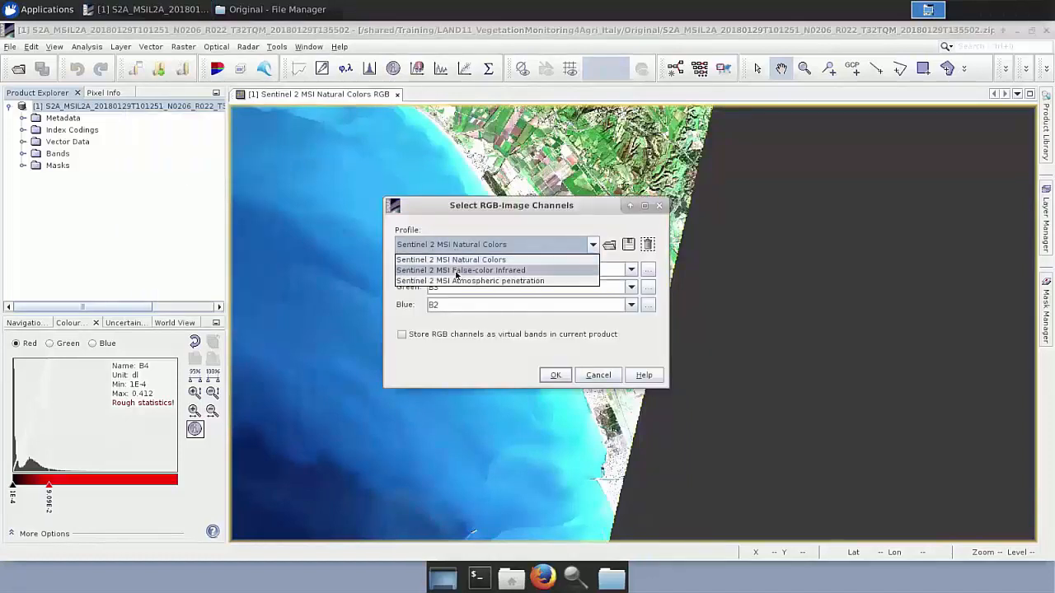
{"action": "left_click", "coordinate": [455, 271]}
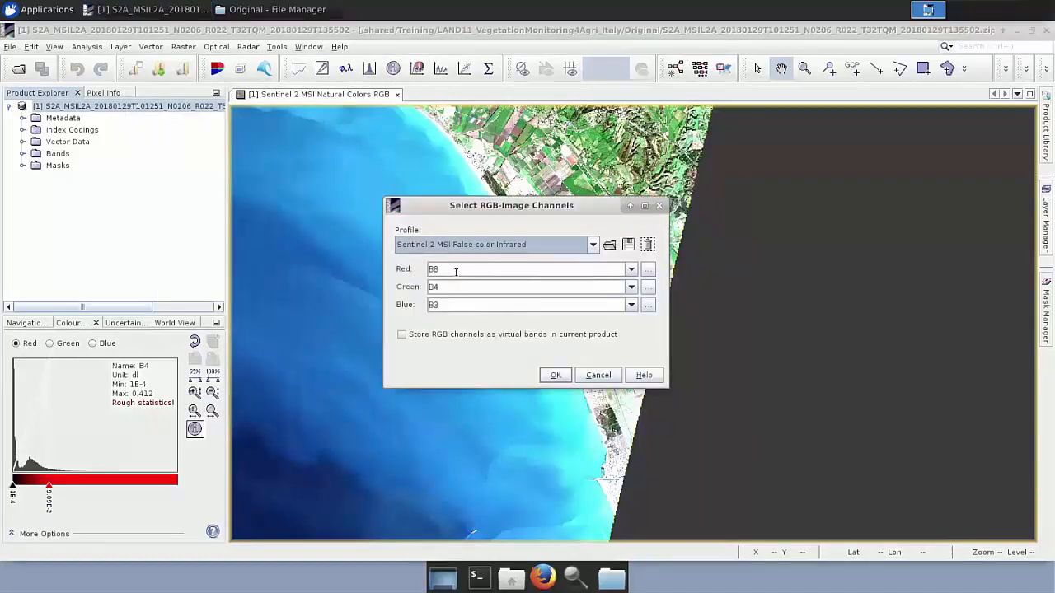
{"action": "left_click", "coordinate": [556, 375]}
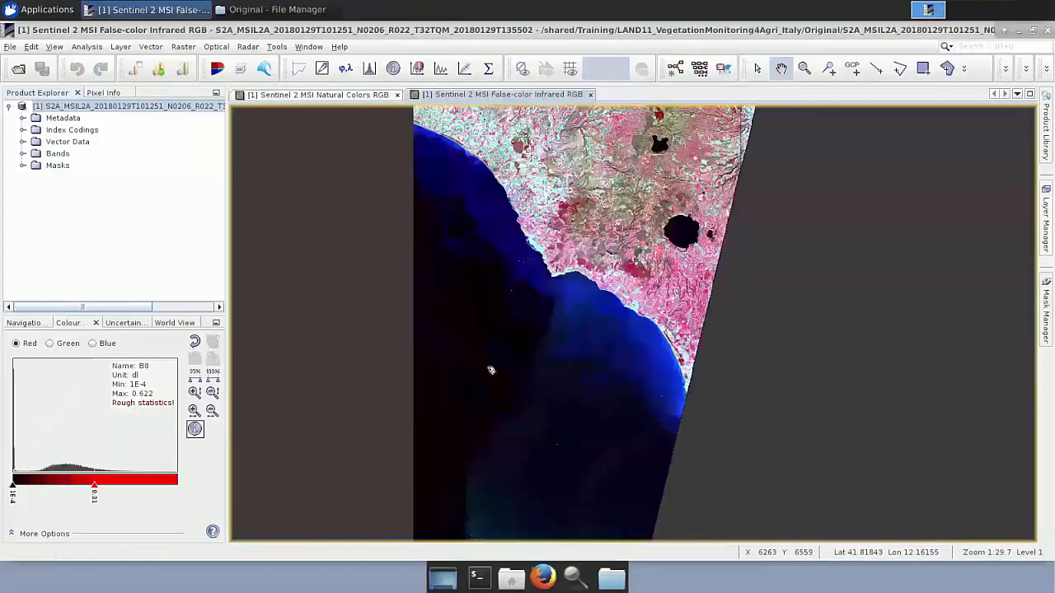
Tile the false-color infrared and natural-color image windows horizontally to compare the coastal farmland side by side.
{"action": "scroll", "coordinate": [684, 354], "scroll_direction": "up", "scroll_amount": 2}
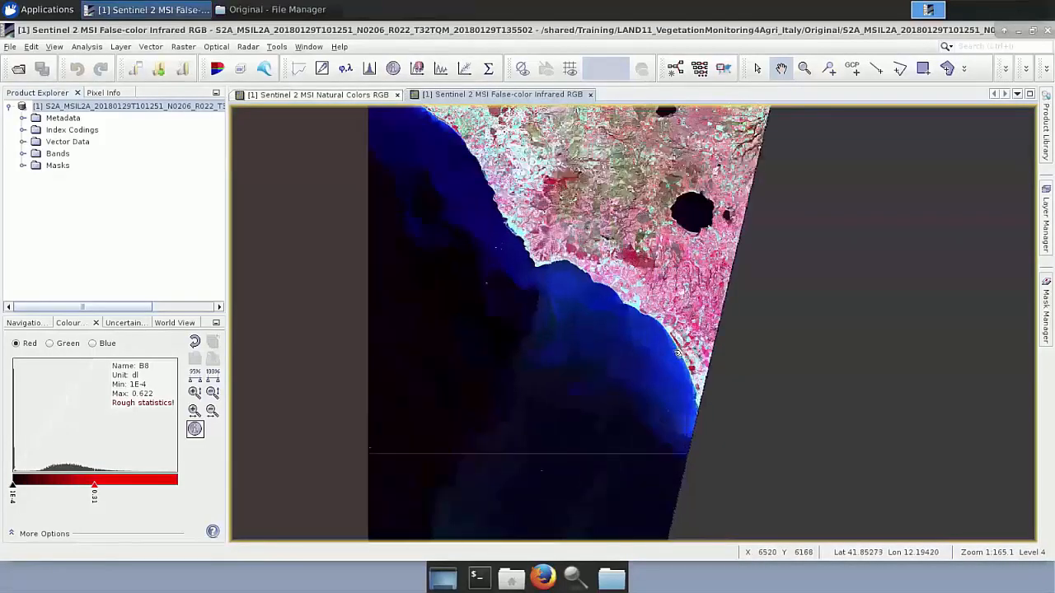
{"action": "scroll", "coordinate": [685, 359], "scroll_direction": "up", "scroll_amount": 5}
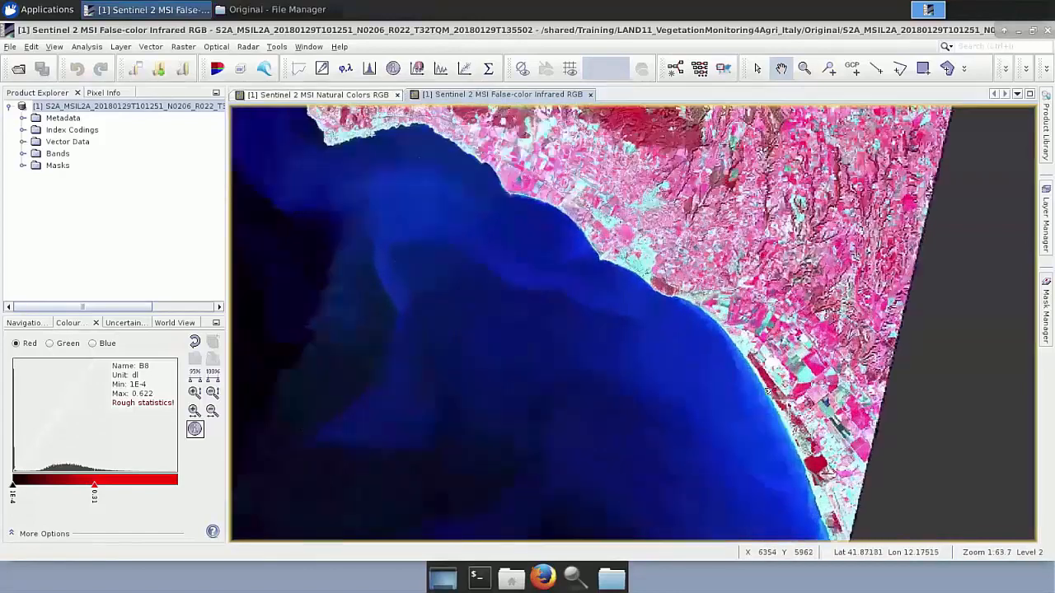
{"action": "left_click_drag", "start_coordinate": [686, 358], "coordinate": [484, 249]}
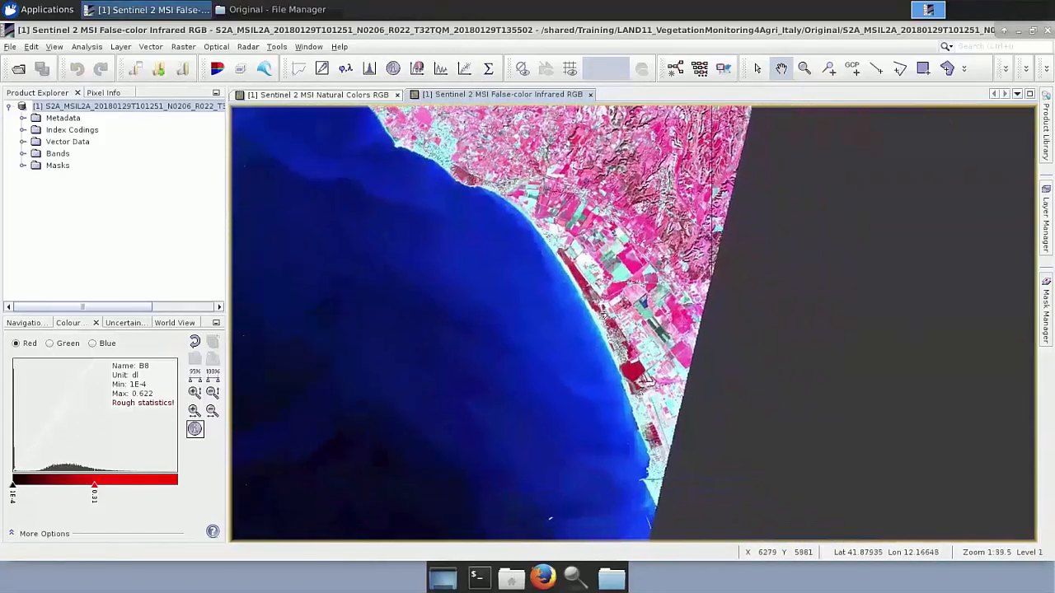
{"action": "scroll", "coordinate": [616, 329], "scroll_direction": "up", "scroll_amount": 2}
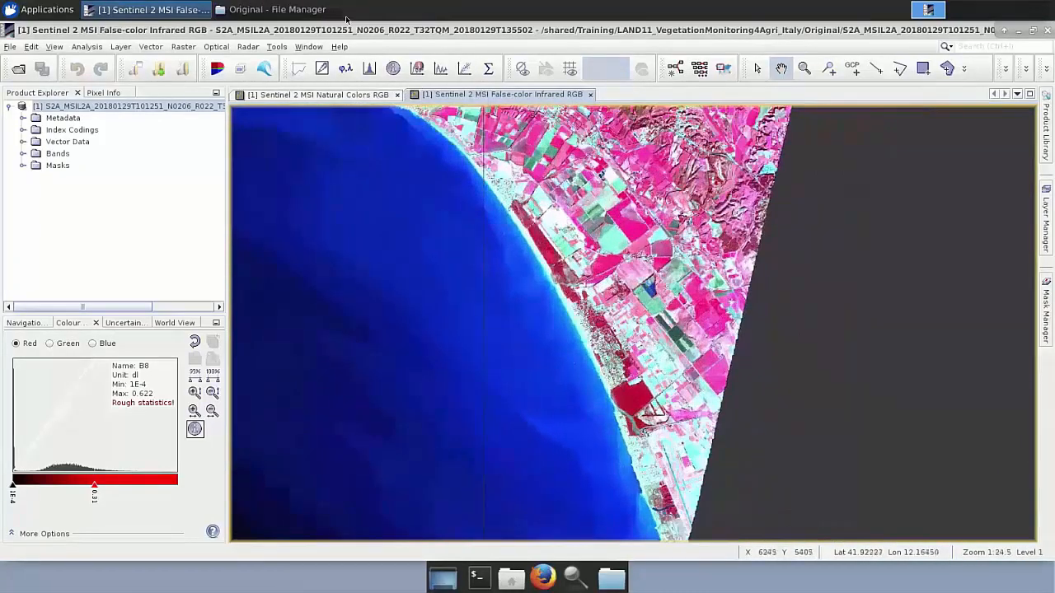
{"action": "left_click", "coordinate": [309, 46]}
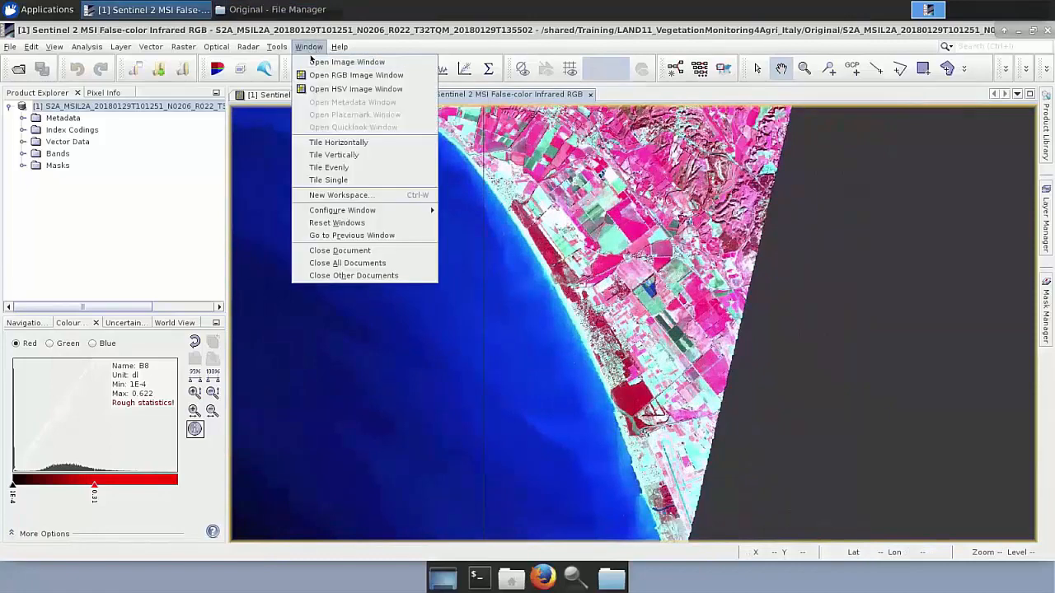
{"action": "left_click", "coordinate": [347, 142]}
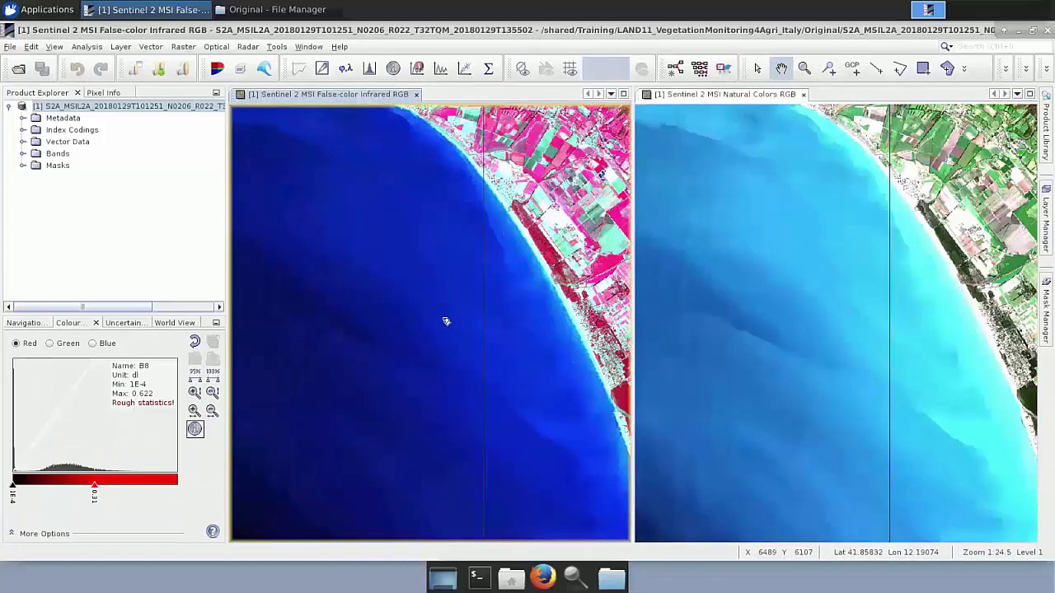
Open the GraphBuilder to set up a processing graph for the Sentinel-2 product.
{"action": "left_click_drag", "start_coordinate": [449, 322], "coordinate": [422, 321]}
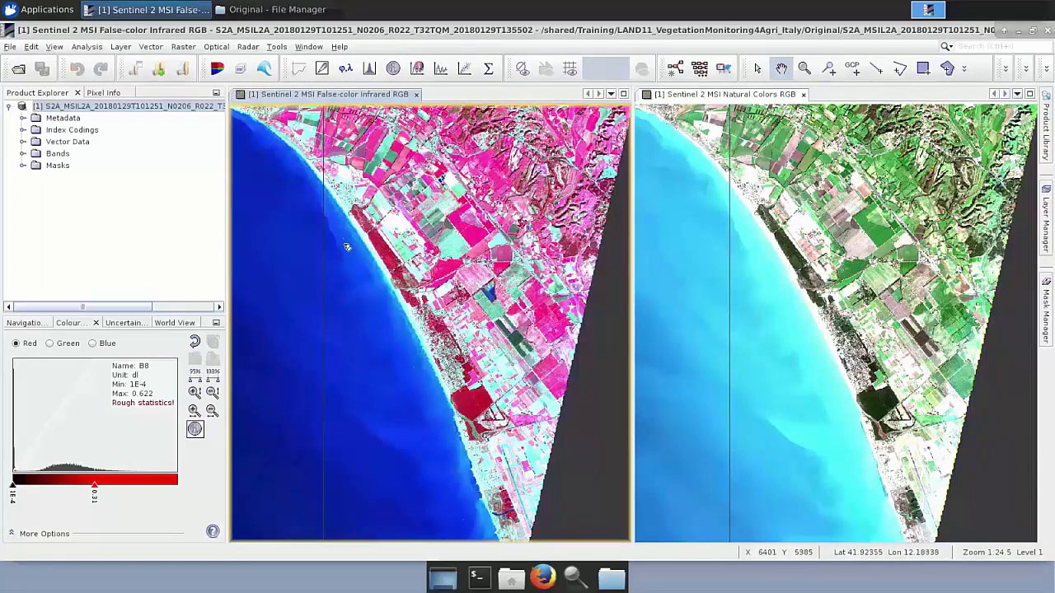
{"action": "left_click", "coordinate": [276, 49]}
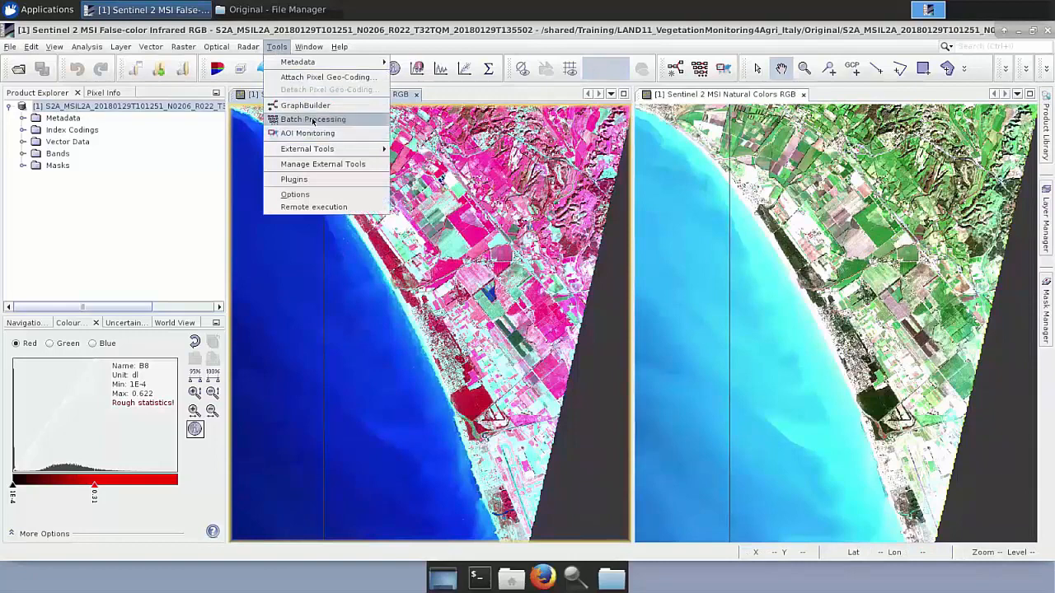
{"action": "left_click", "coordinate": [305, 106]}
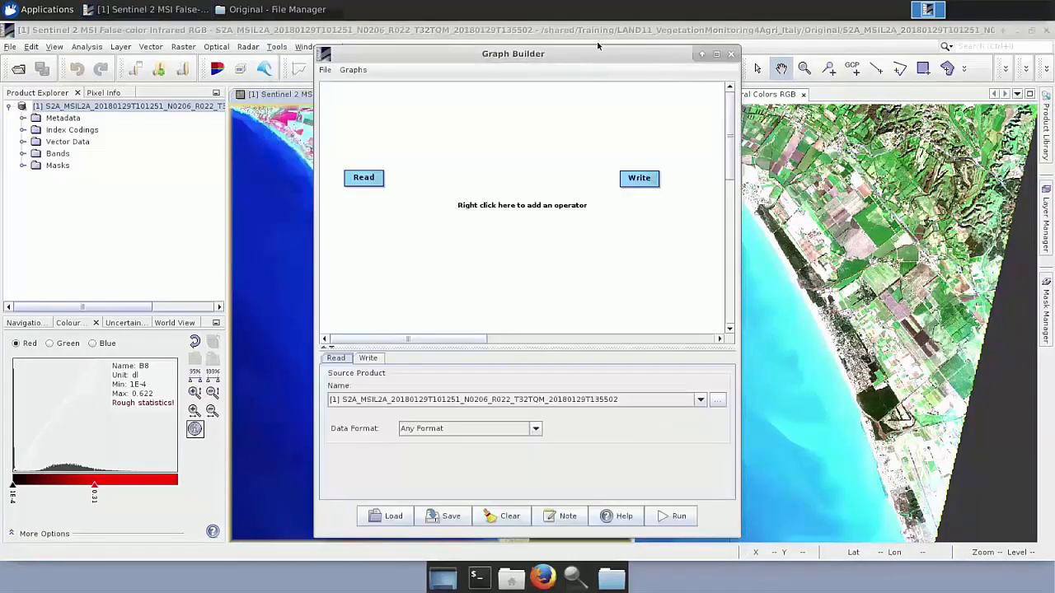
{"action": "left_click_drag", "start_coordinate": [603, 54], "coordinate": [633, 54]}
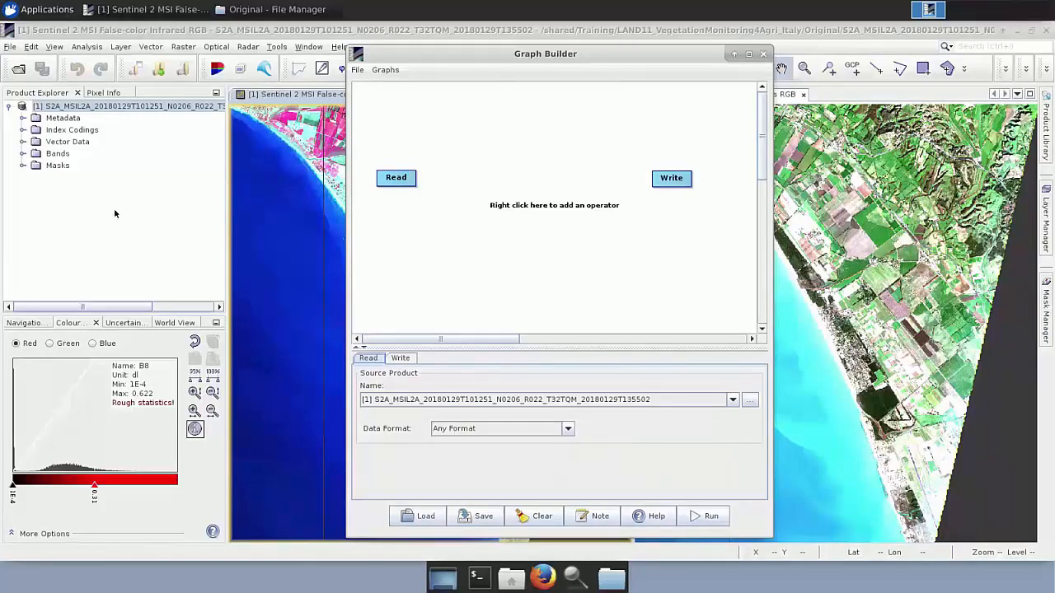
Add a Resample operator beside Read in the graph and connect Read to it.
{"action": "right_click", "coordinate": [448, 186]}
{"action": "mouse_move", "coordinate": [480, 194]}
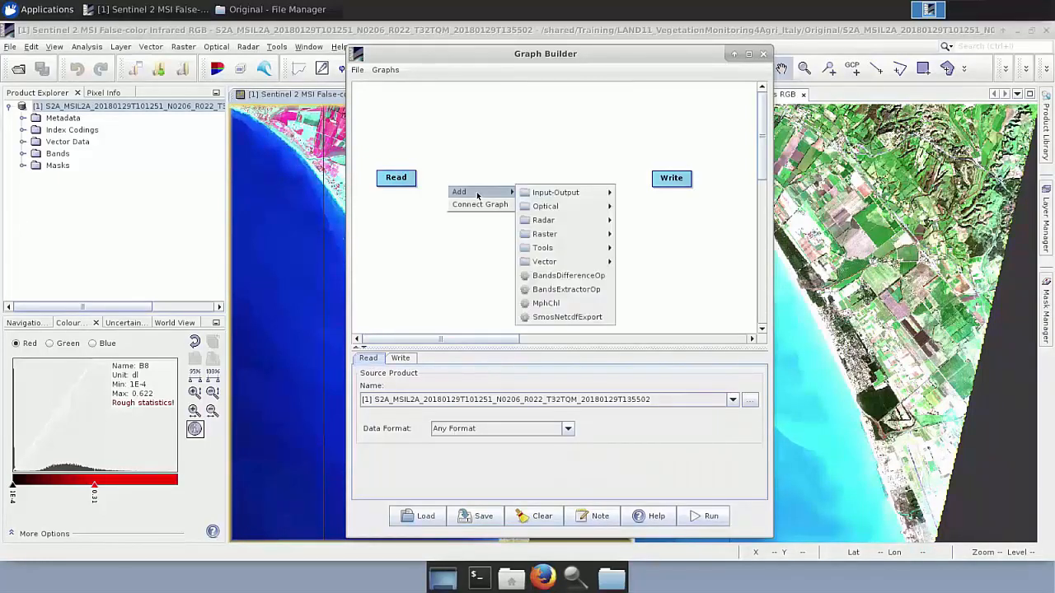
{"action": "mouse_move", "coordinate": [565, 235]}
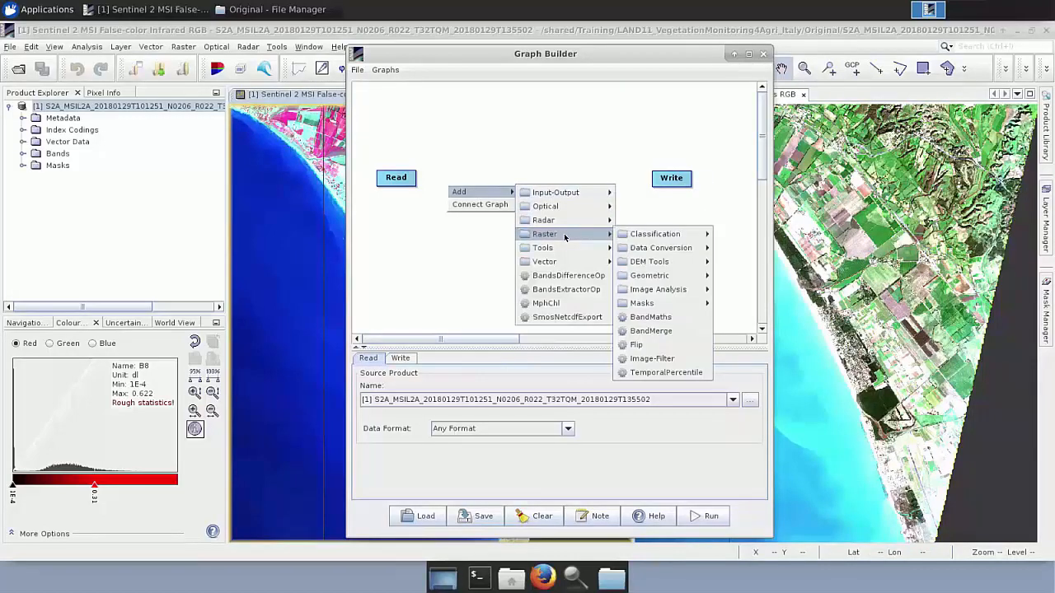
{"action": "mouse_move", "coordinate": [674, 276]}
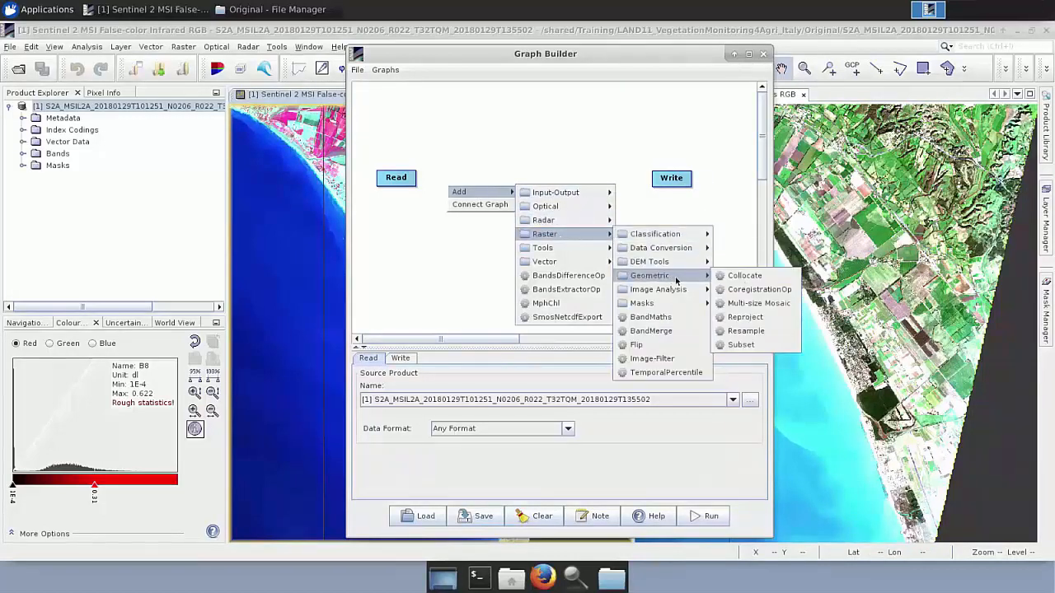
{"action": "left_click", "coordinate": [746, 330]}
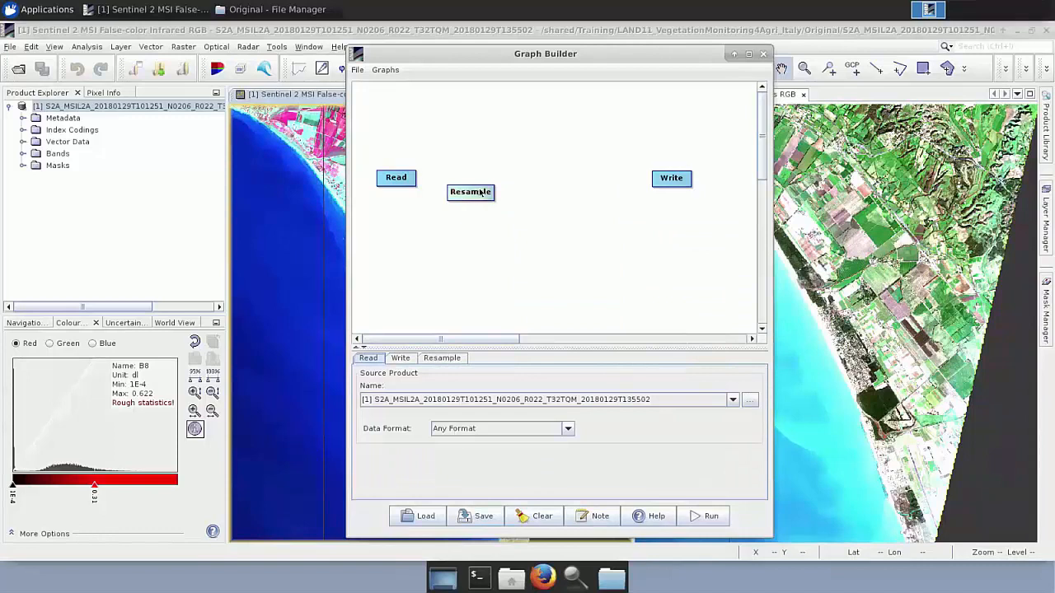
{"action": "left_click_drag", "start_coordinate": [482, 199], "coordinate": [479, 186]}
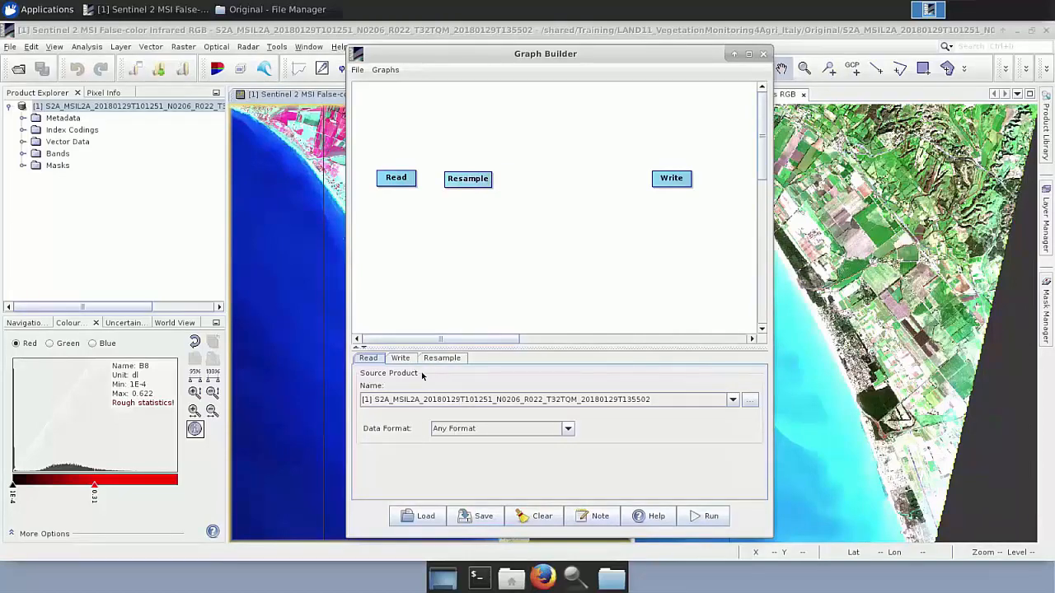
{"action": "left_click", "coordinate": [452, 365]}
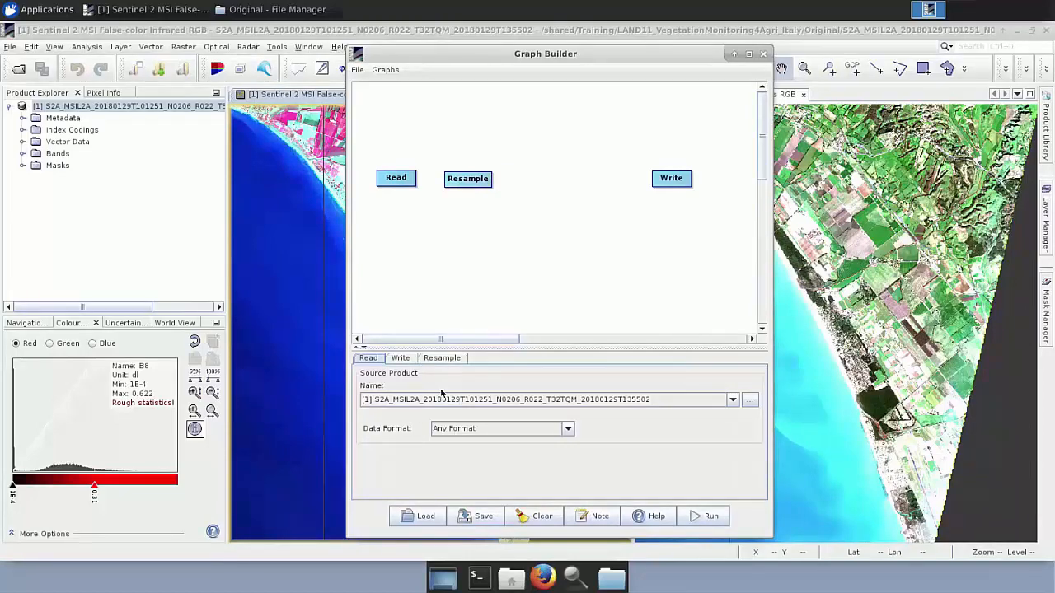
{"action": "left_click", "coordinate": [372, 366]}
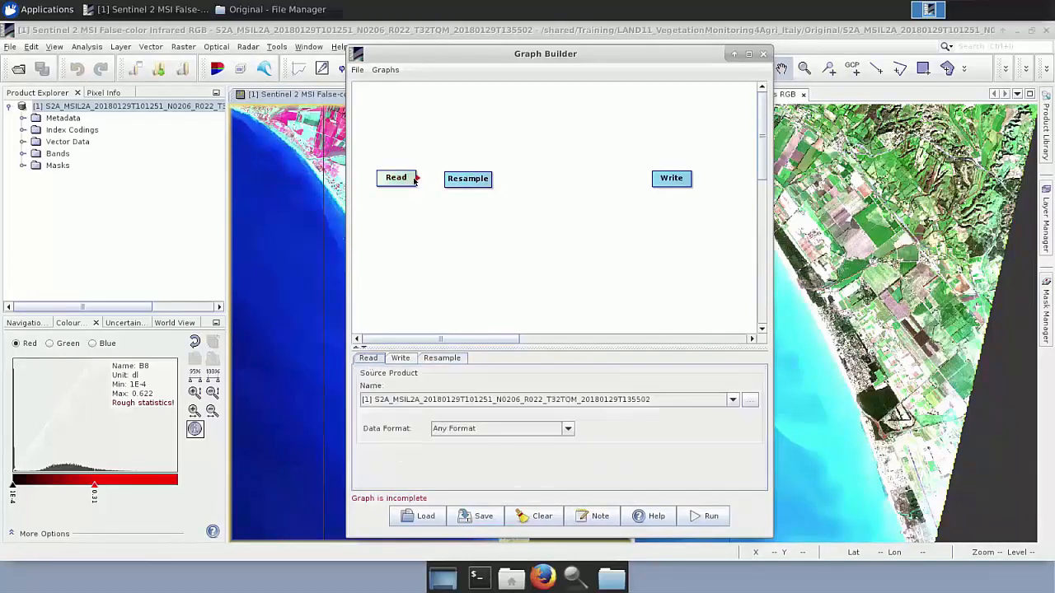
{"action": "left_click_drag", "start_coordinate": [411, 181], "coordinate": [468, 183]}
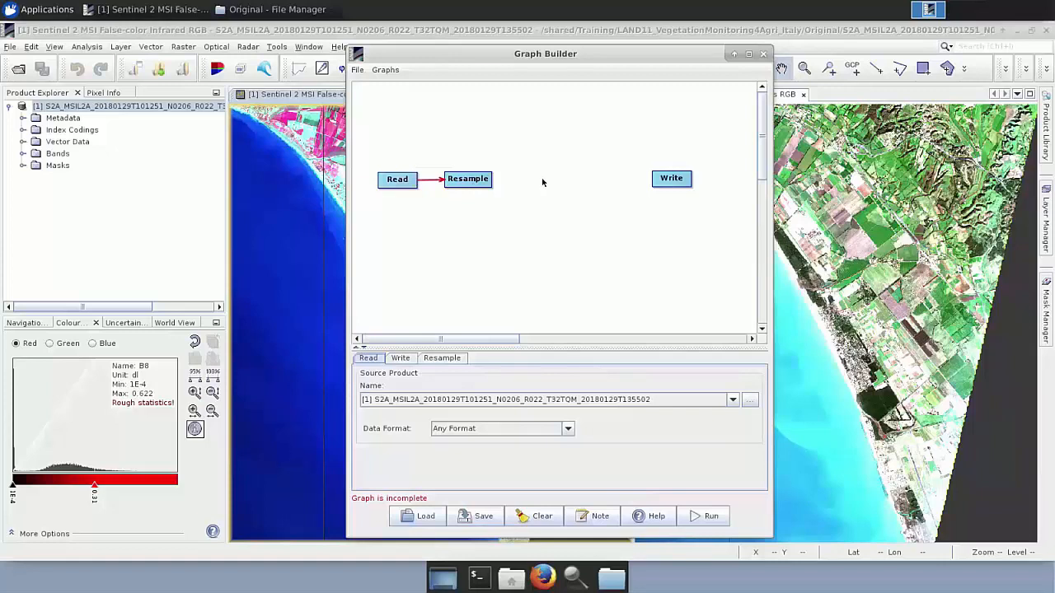
Add a Subset operator after Resample and connect Resample to Subset and Subset to Write.
{"action": "right_click", "coordinate": [542, 182]}
{"action": "mouse_move", "coordinate": [561, 186]}
{"action": "mouse_move", "coordinate": [668, 227]}
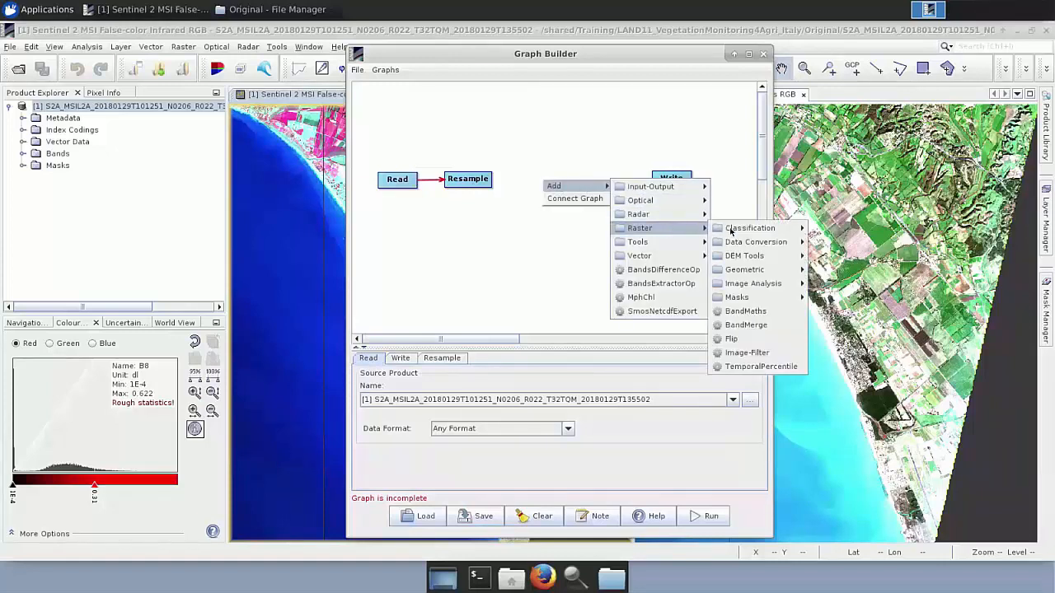
{"action": "mouse_move", "coordinate": [791, 270]}
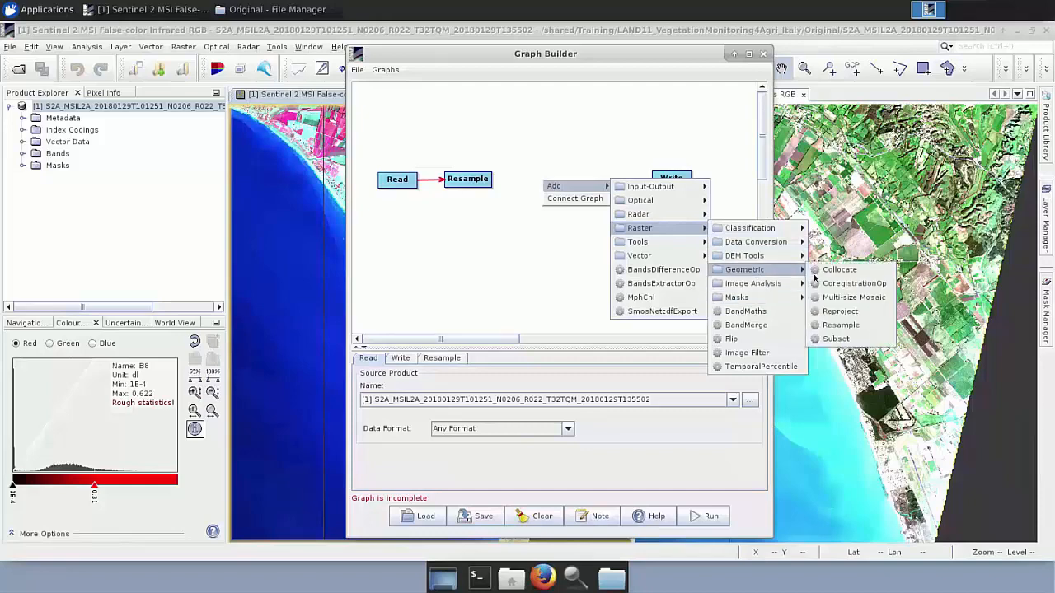
{"action": "left_click", "coordinate": [836, 339]}
{"action": "left_click_drag", "start_coordinate": [564, 187], "coordinate": [671, 183]}
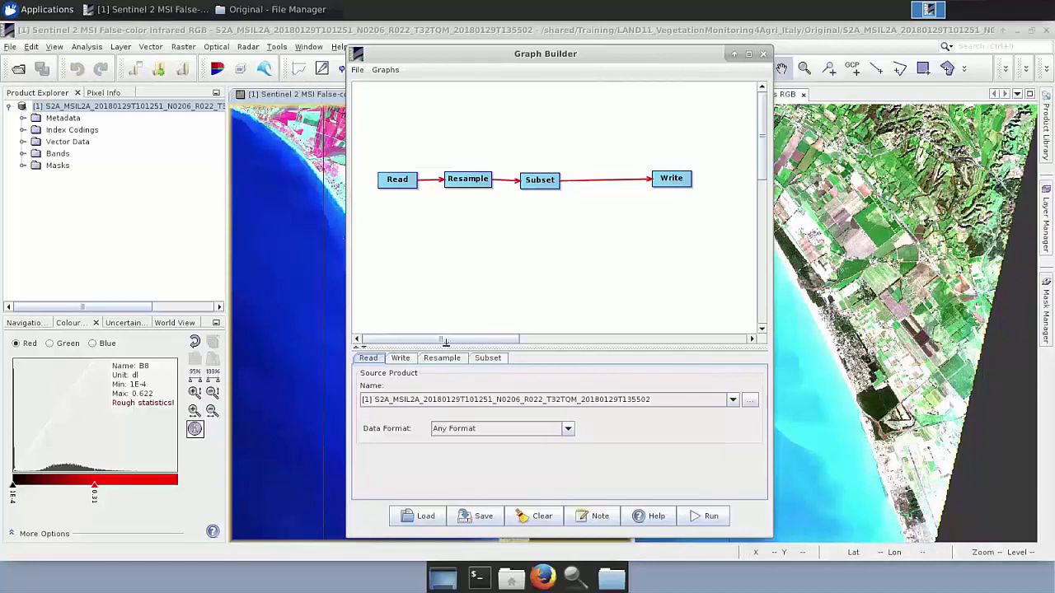
Set the Resample operator to size the product by reference band B2, and review the Write settings and resampling methods.
{"action": "left_click_drag", "start_coordinate": [445, 342], "coordinate": [443, 245]}
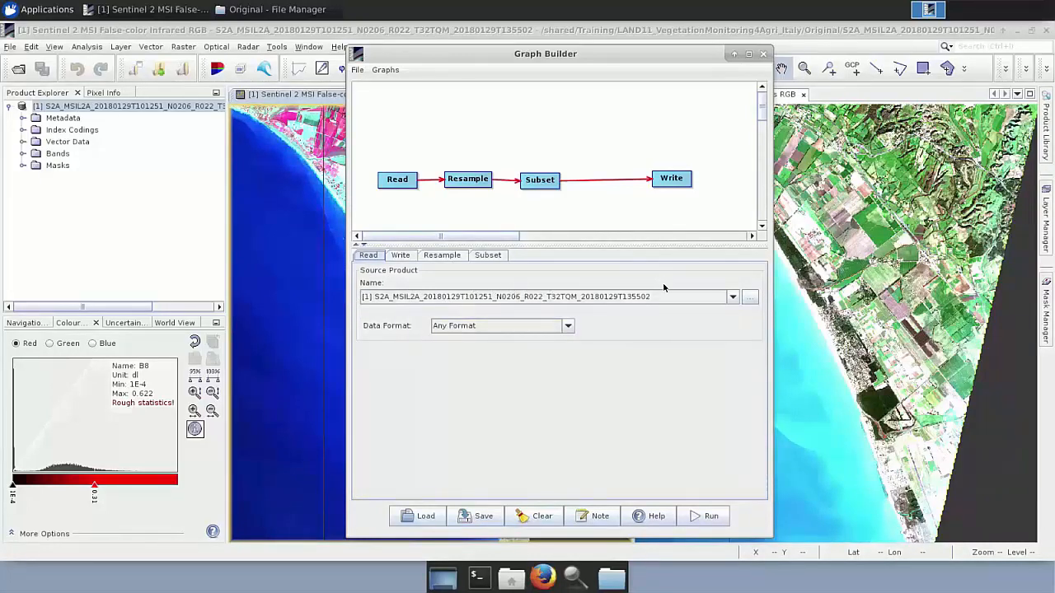
{"action": "left_click", "coordinate": [399, 256]}
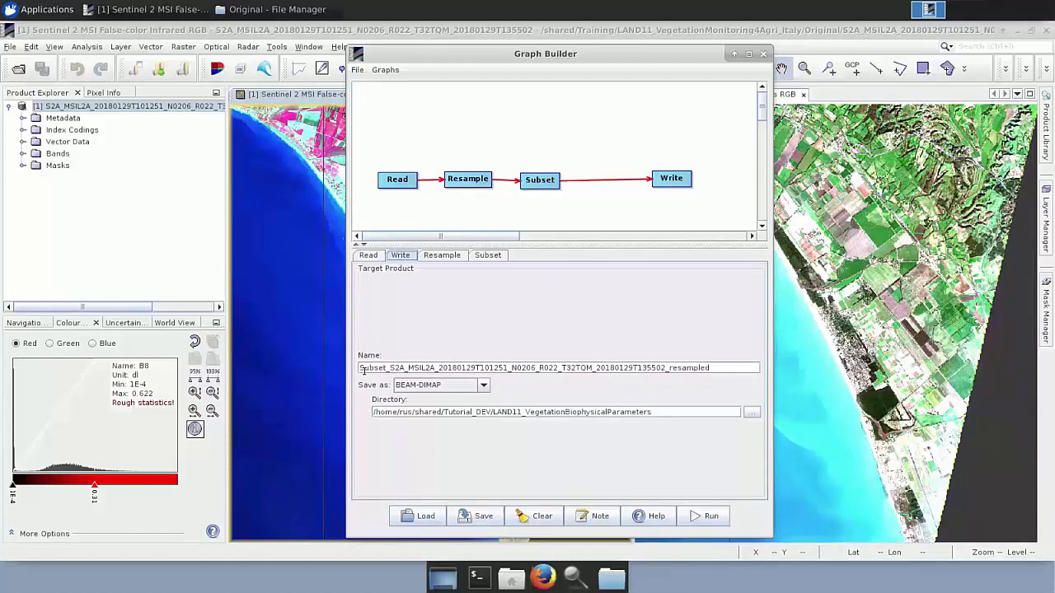
{"action": "left_click", "coordinate": [442, 256]}
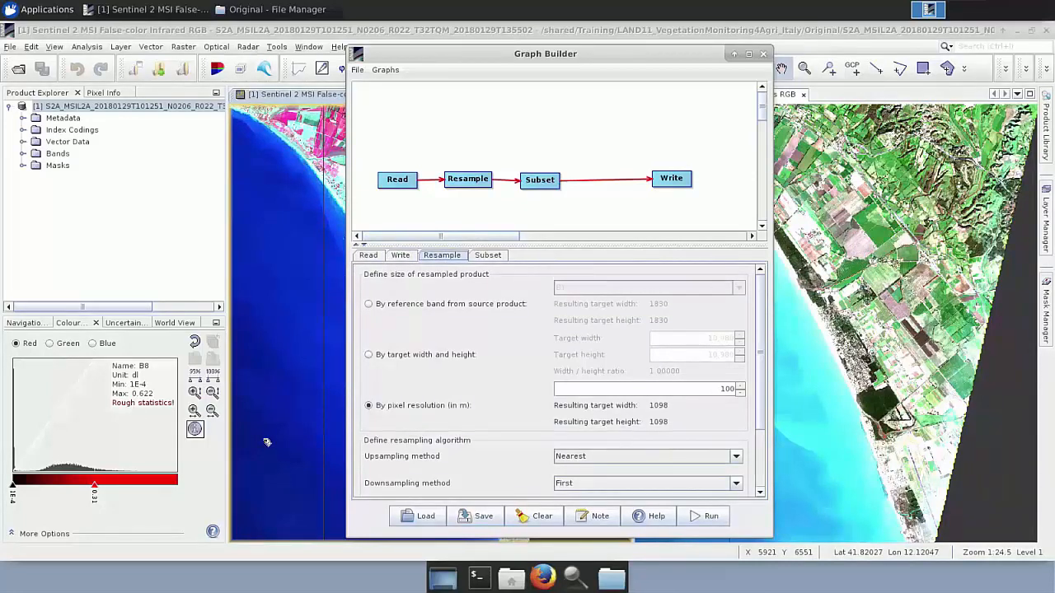
{"action": "left_click", "coordinate": [368, 304]}
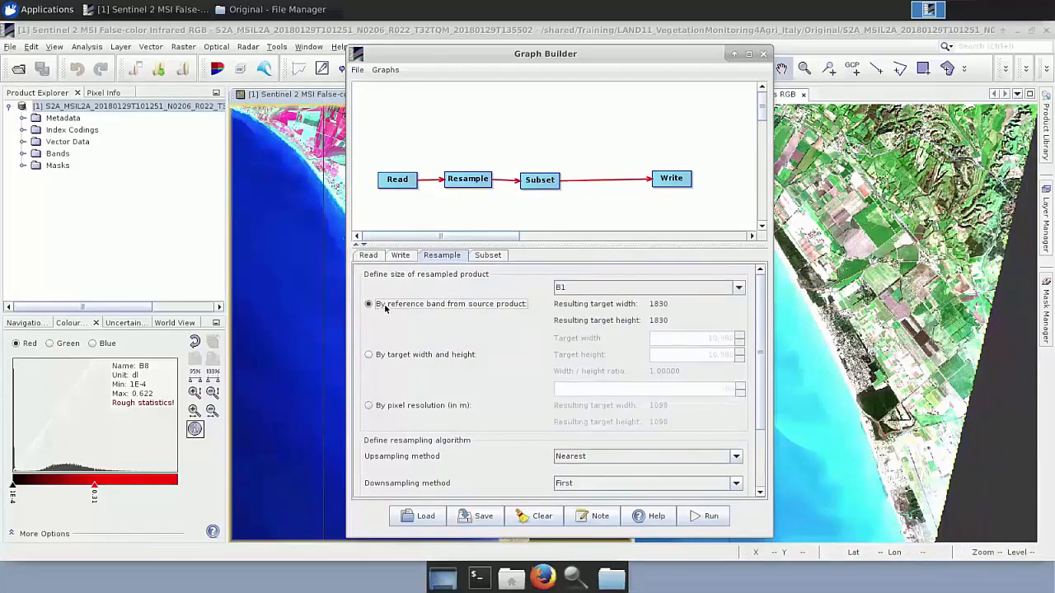
{"action": "left_click", "coordinate": [622, 286]}
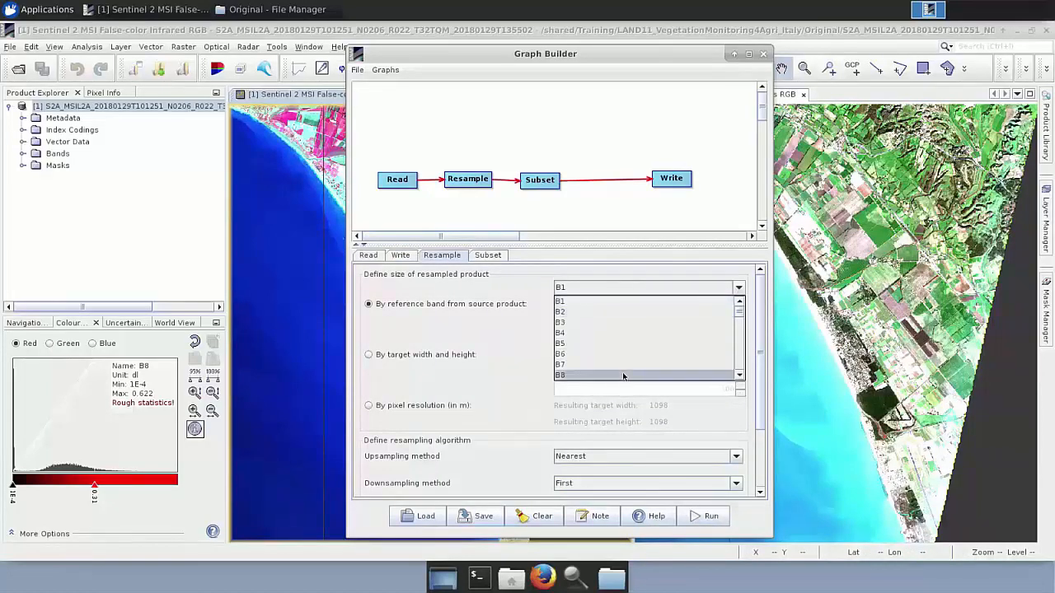
{"action": "left_click", "coordinate": [624, 314]}
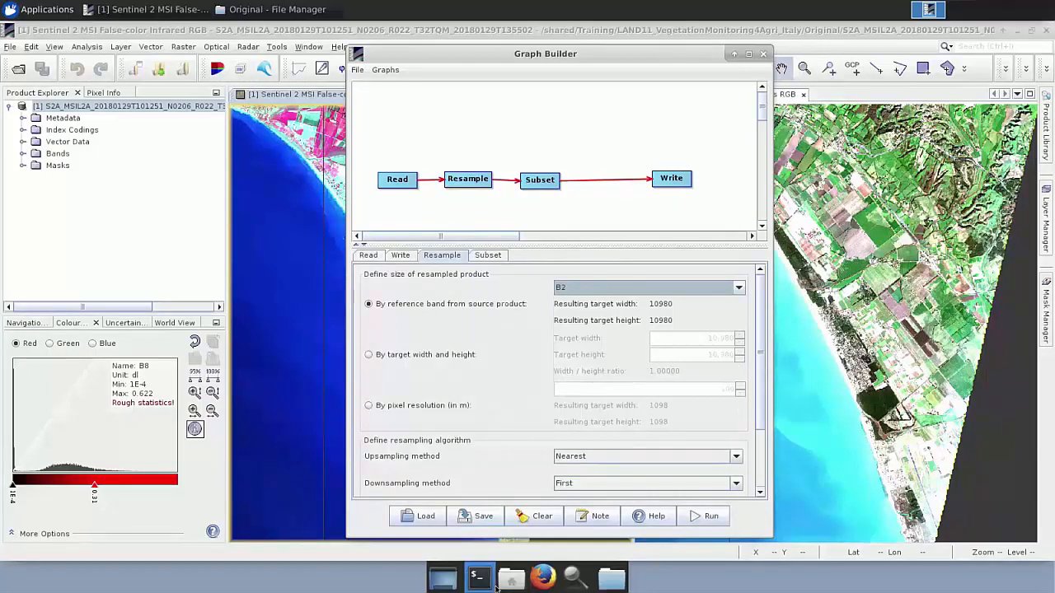
{"action": "scroll", "coordinate": [458, 411], "scroll_direction": "down", "scroll_amount": 1}
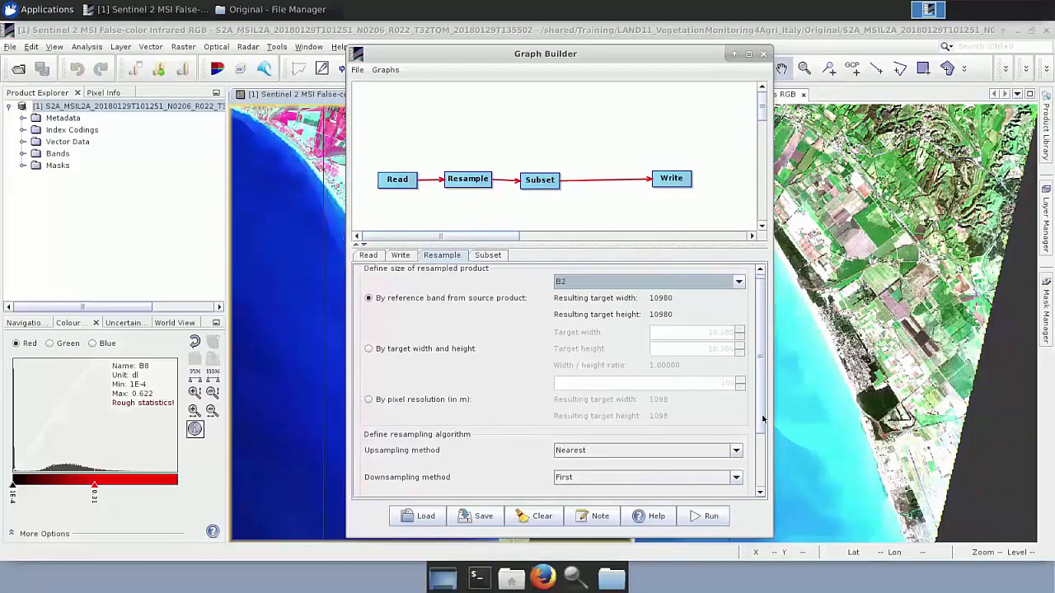
{"action": "left_click", "coordinate": [764, 464]}
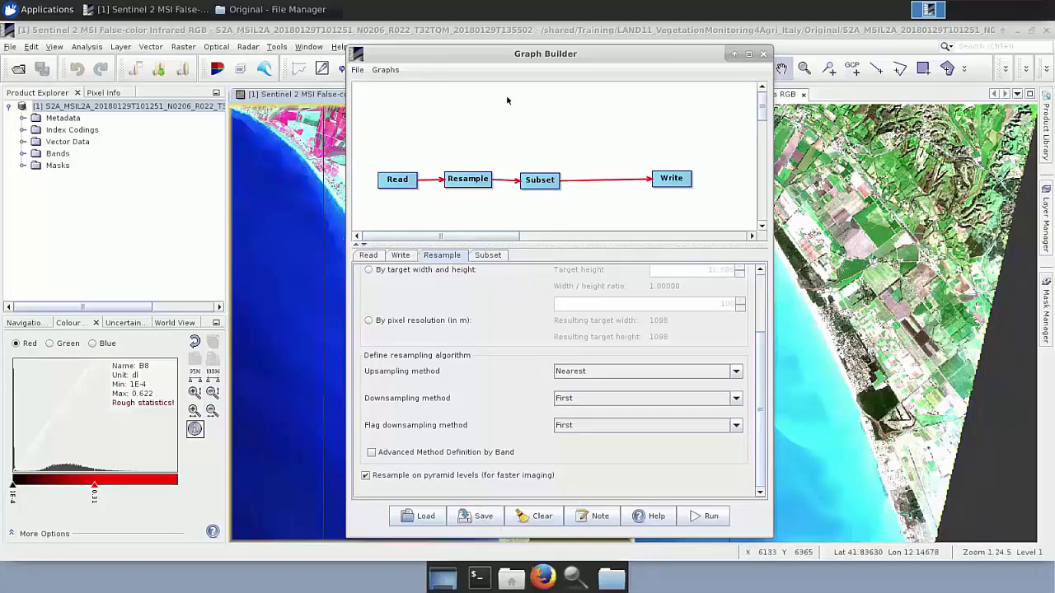
Switch the Subset operator to Geographic Coordinates, keep Copy Metadata on, and zoom its map to the product footprint.
{"action": "left_click", "coordinate": [482, 259]}
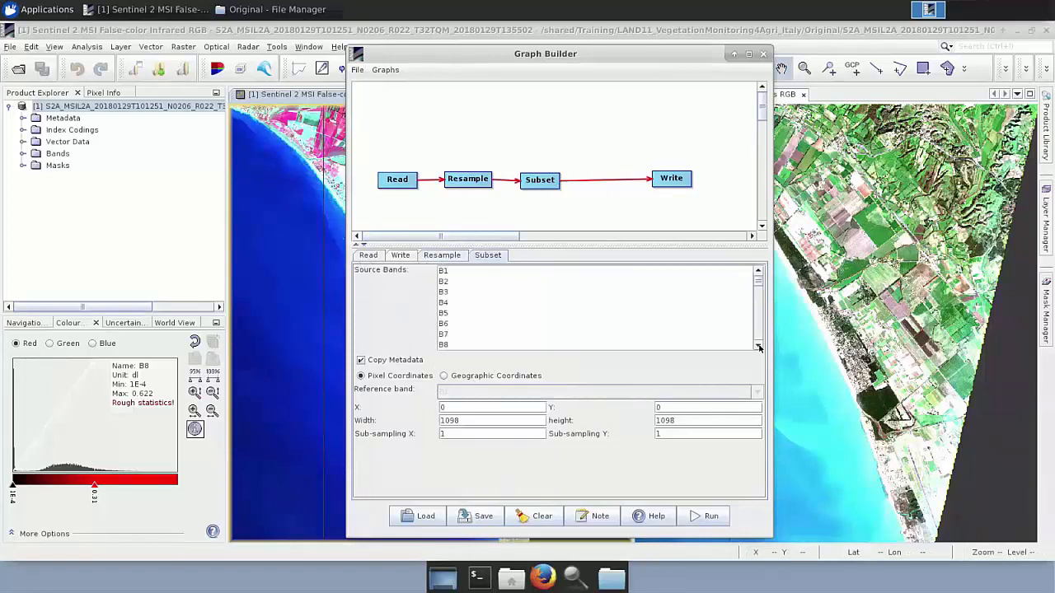
{"action": "left_click_drag", "start_coordinate": [761, 296], "coordinate": [768, 269]}
{"action": "left_click", "coordinate": [444, 375]}
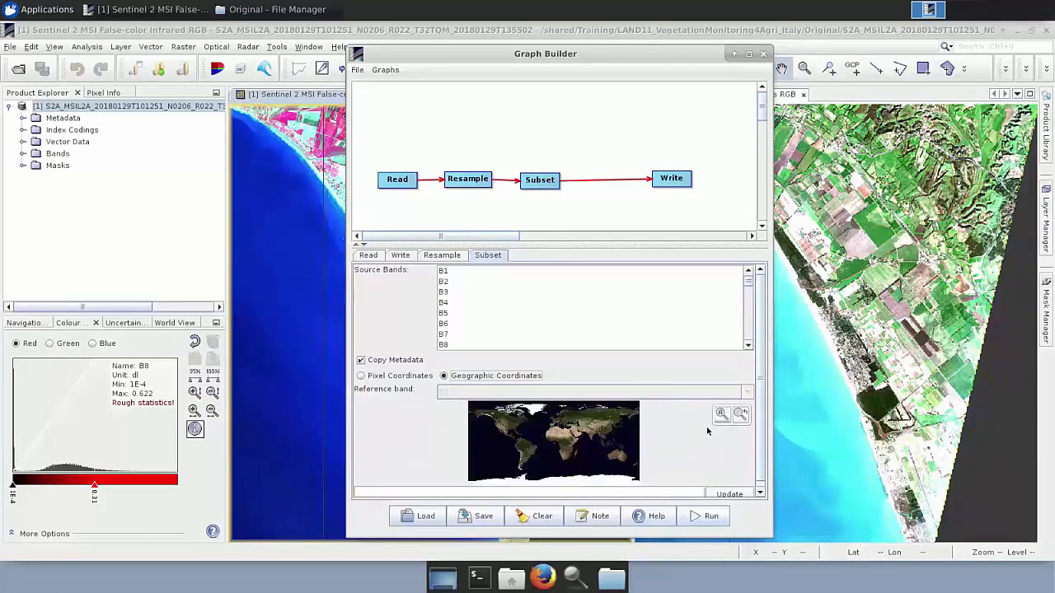
{"action": "left_click", "coordinate": [741, 414]}
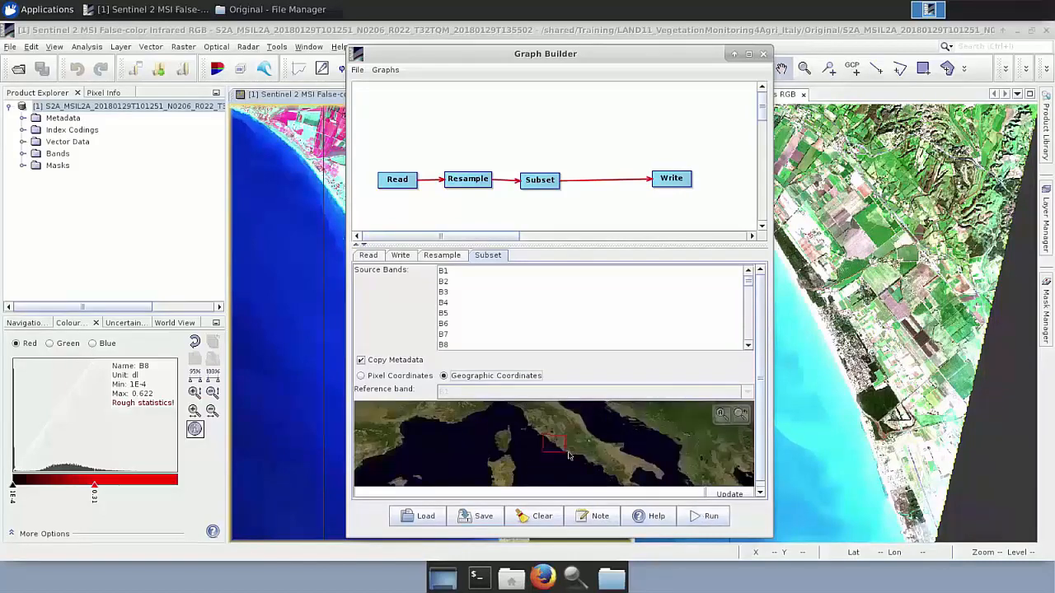
{"action": "scroll", "coordinate": [560, 448], "scroll_direction": "down", "scroll_amount": 2}
{"action": "scroll", "coordinate": [560, 448], "scroll_direction": "up", "scroll_amount": 3}
{"action": "scroll", "coordinate": [560, 448], "scroll_direction": "up", "scroll_amount": 2}
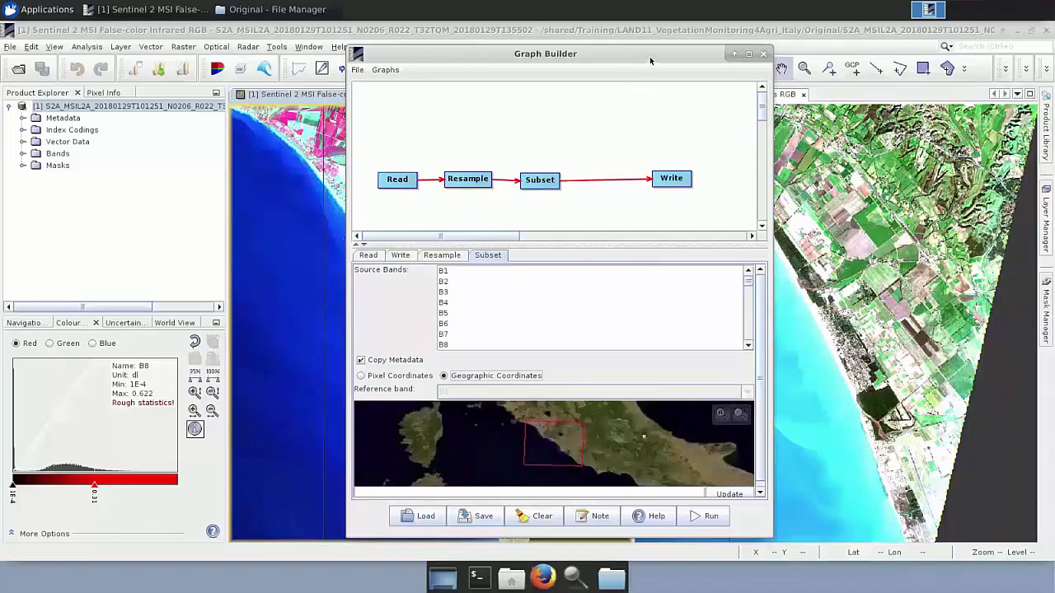
Draw a rectangle over the coastal farmland in the natural-color image, about 12.15 to 12.27° E and 41.82 to 41.91° N.
{"action": "left_click_drag", "start_coordinate": [650, 60], "coordinate": [407, 82]}
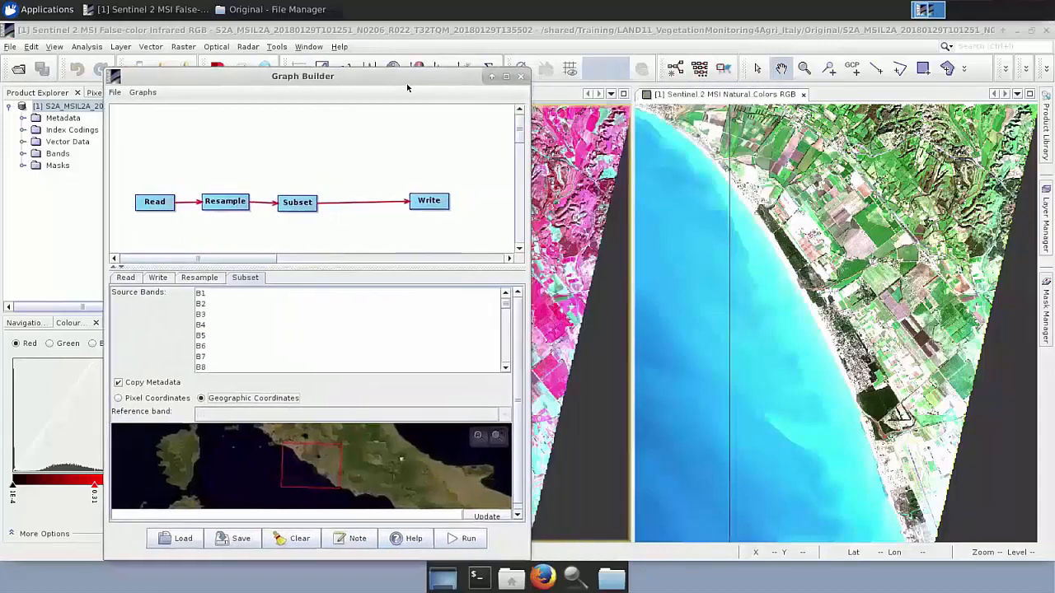
{"action": "left_click", "coordinate": [923, 70]}
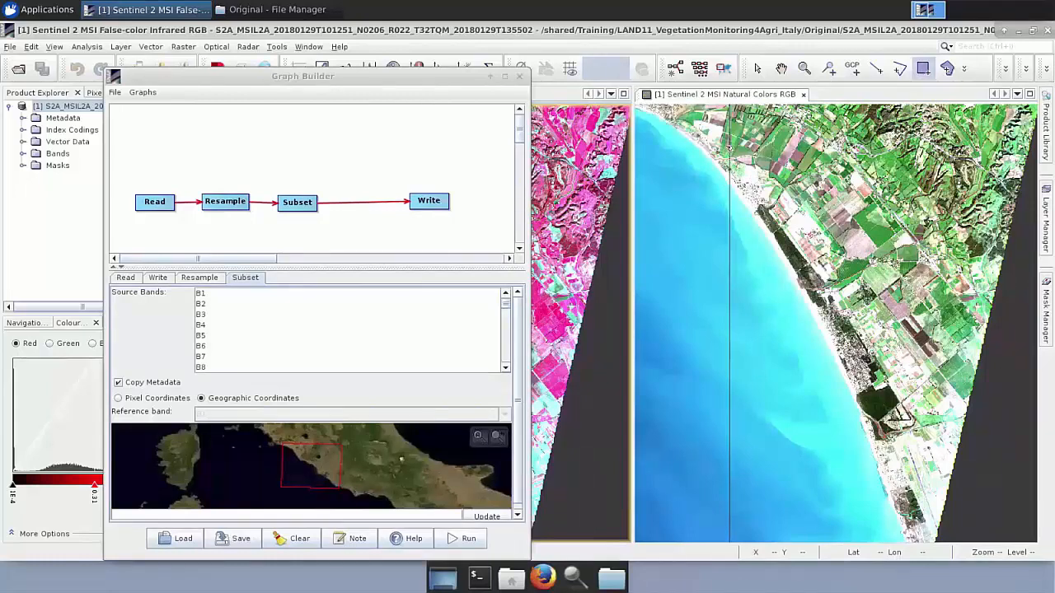
{"action": "left_click", "coordinate": [791, 218]}
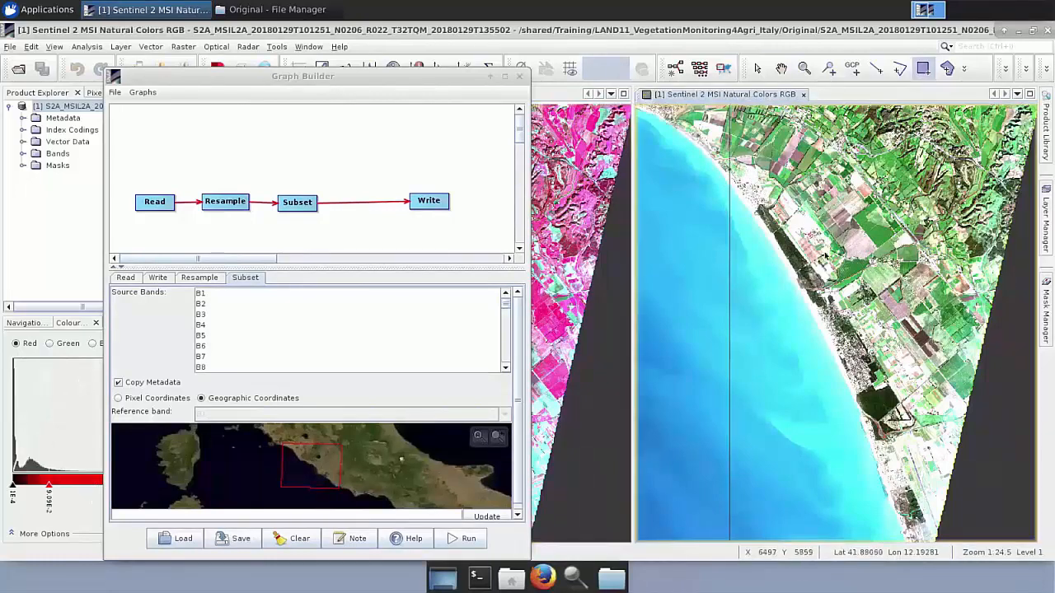
{"action": "left_click_drag", "start_coordinate": [732, 166], "coordinate": [925, 356]}
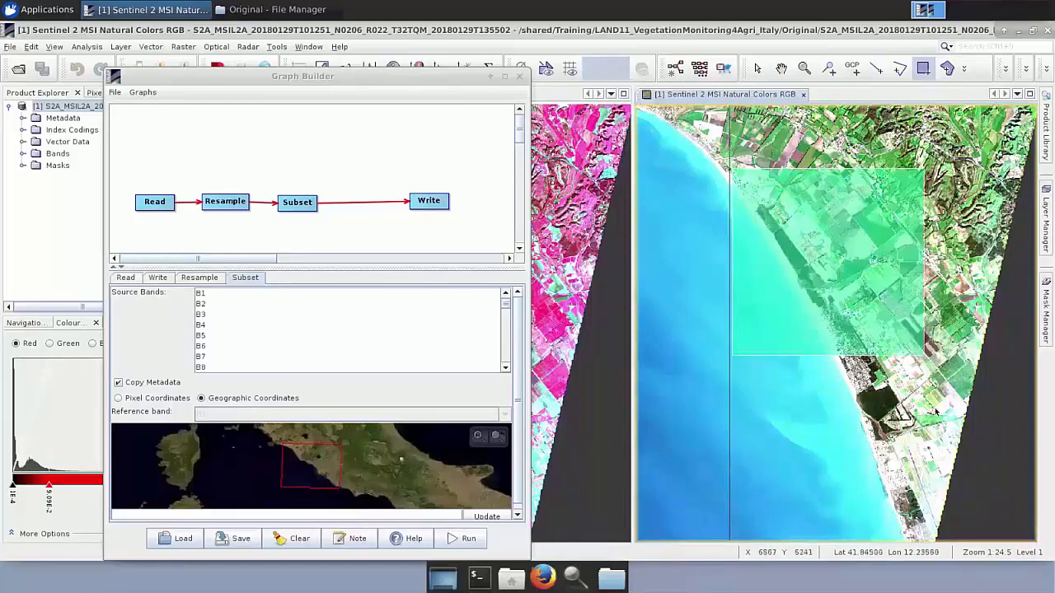
{"action": "mouse_move", "coordinate": [936, 411]}
{"action": "left_mouse_down"}
{"action": "mouse_move", "coordinate": [948, 440]}
{"action": "mouse_move", "coordinate": [997, 436]}
{"action": "mouse_move", "coordinate": [1000, 417]}
{"action": "mouse_move", "coordinate": [1006, 434]}
{"action": "left_mouse_up"}
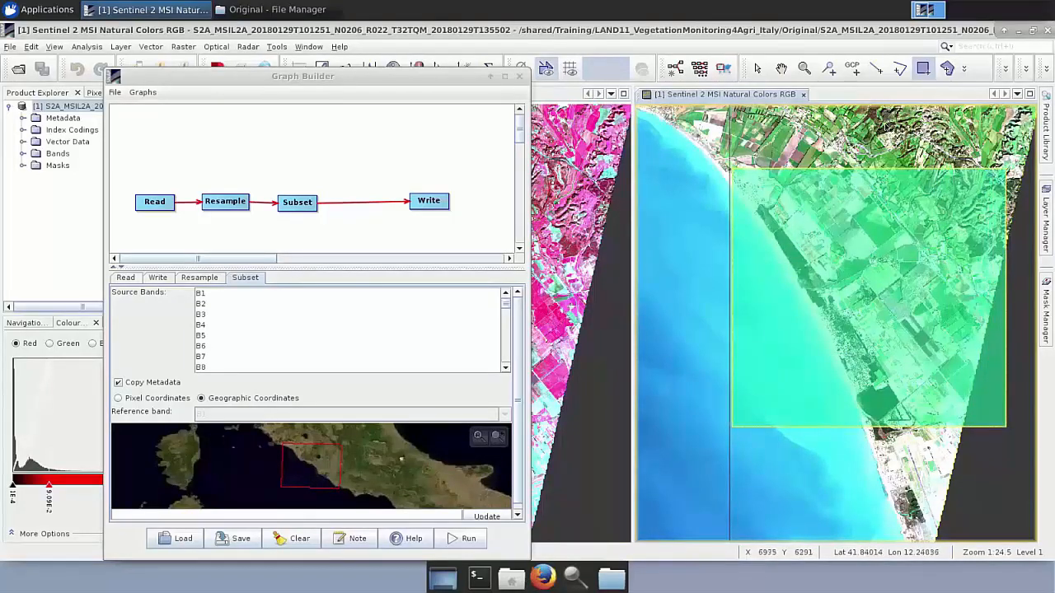
Try the drawn rectangle's WKT geometry as the Subset operator's geographic region, and clear it again.
{"action": "left_click", "coordinate": [758, 68]}
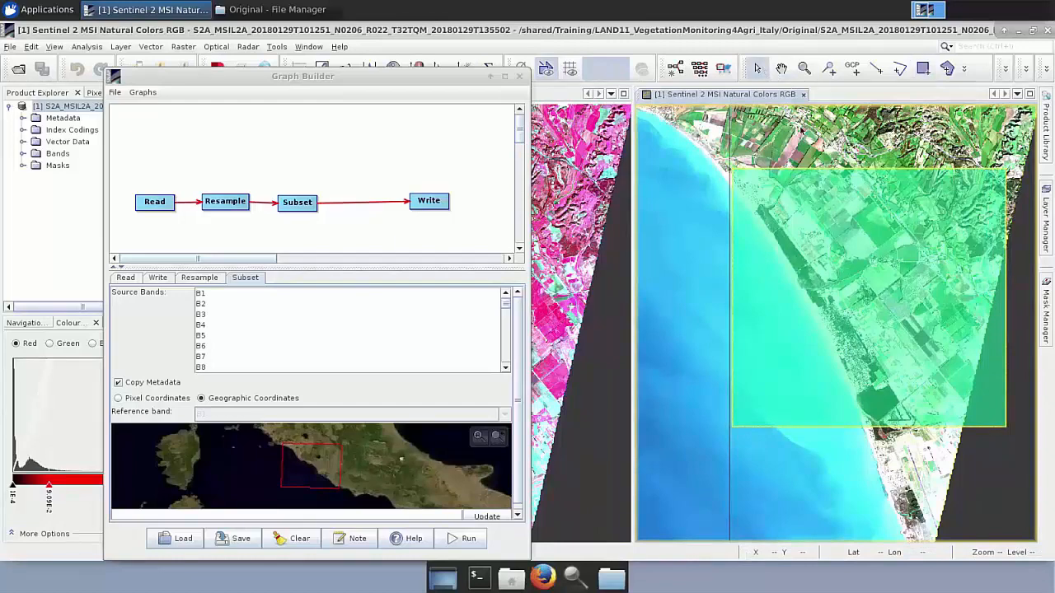
{"action": "right_click", "coordinate": [822, 199]}
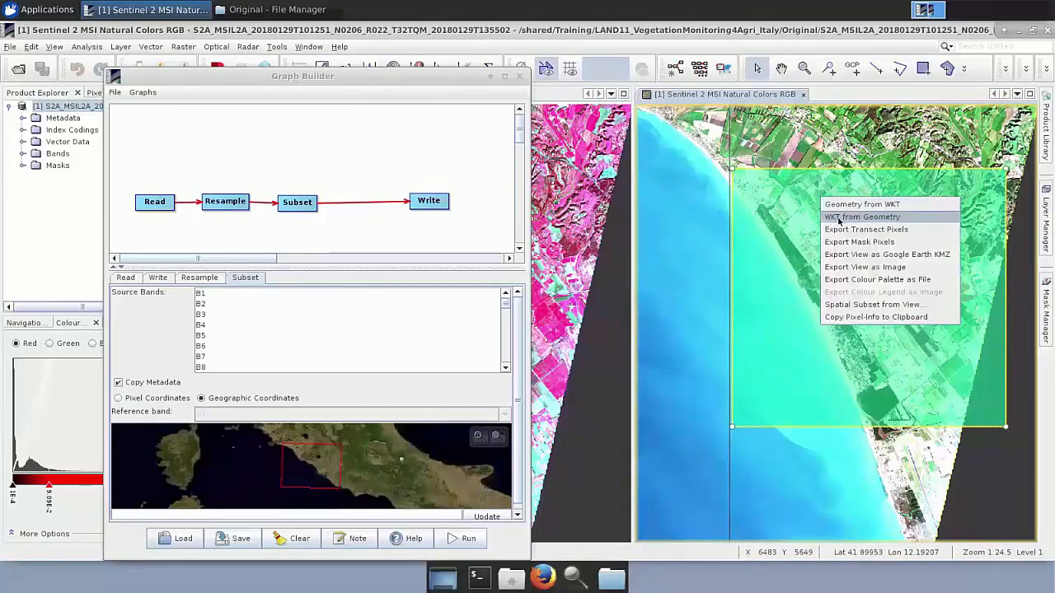
{"action": "left_click", "coordinate": [876, 218]}
{"action": "left_click_drag", "start_coordinate": [657, 190], "coordinate": [715, 180]}
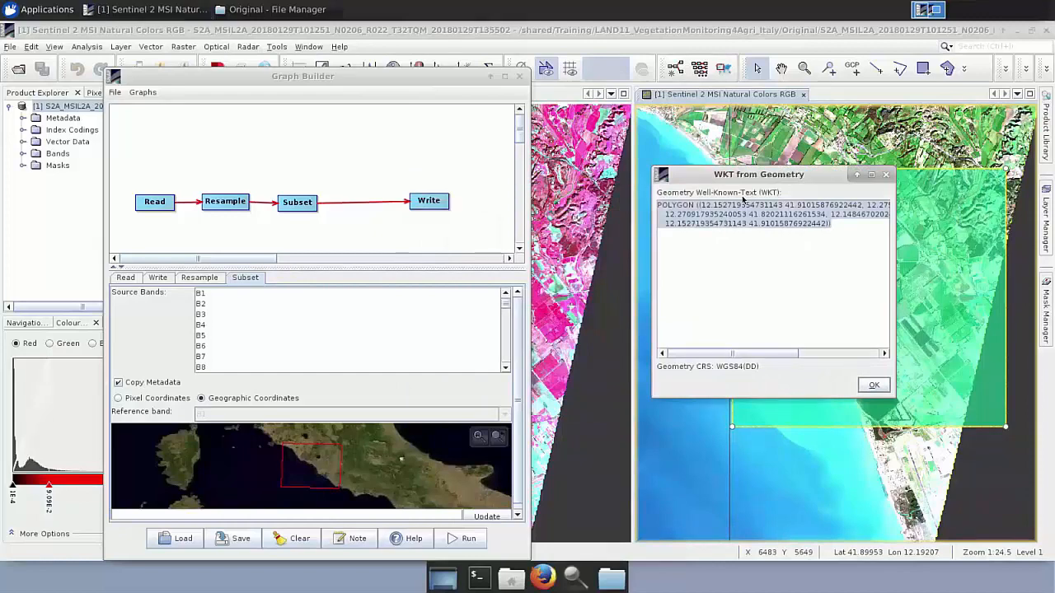
{"action": "left_click", "coordinate": [383, 513]}
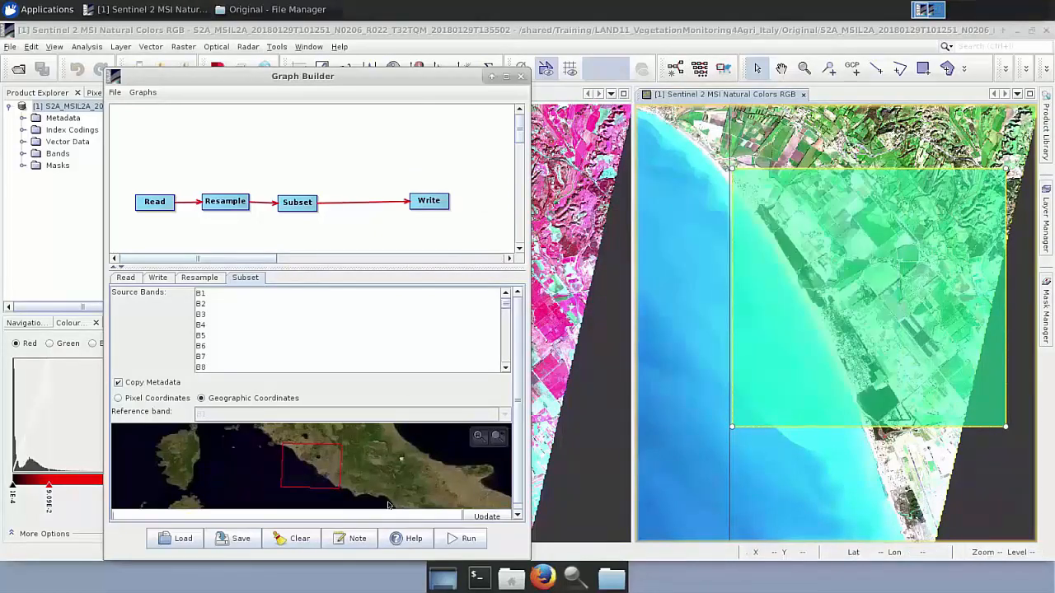
{"action": "key", "text": "ctrl+v"}
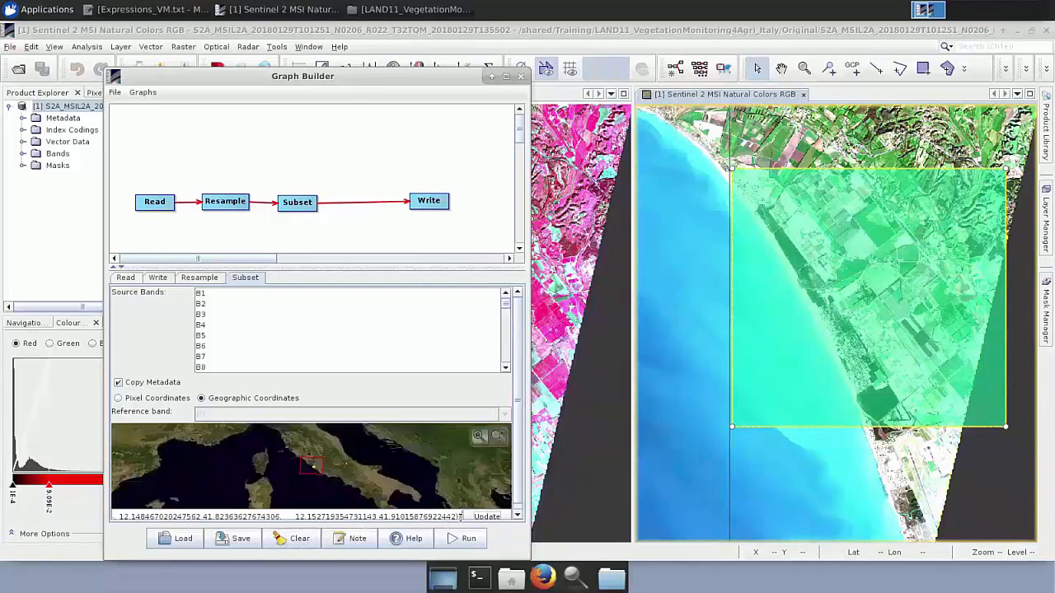
{"action": "left_click_drag", "start_coordinate": [461, 516], "coordinate": [112, 511]}
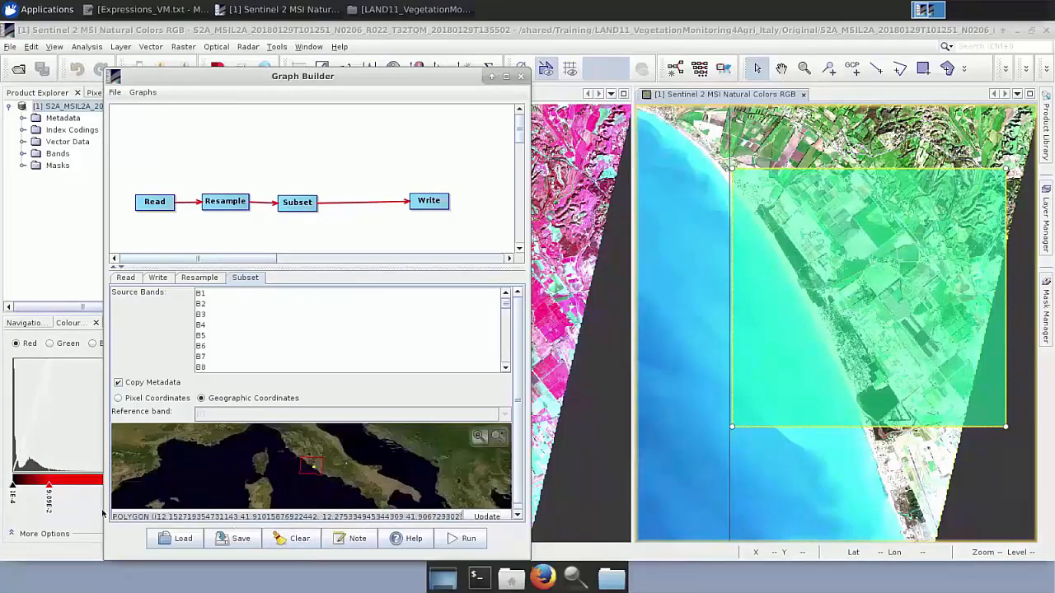
{"action": "key", "text": "BackSpace"}
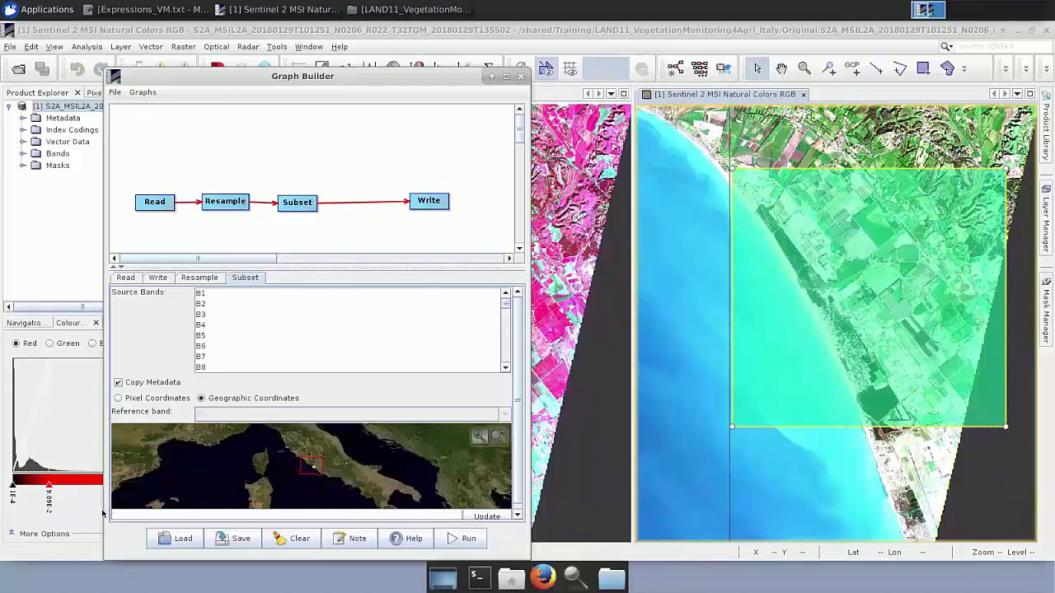
Open Expressions_VM.txt from the LAND11_VegetationMonitoring4Agri_Italy folder in Mousepad and copy its complete WKT polygon.
{"action": "left_click", "coordinate": [457, 11]}
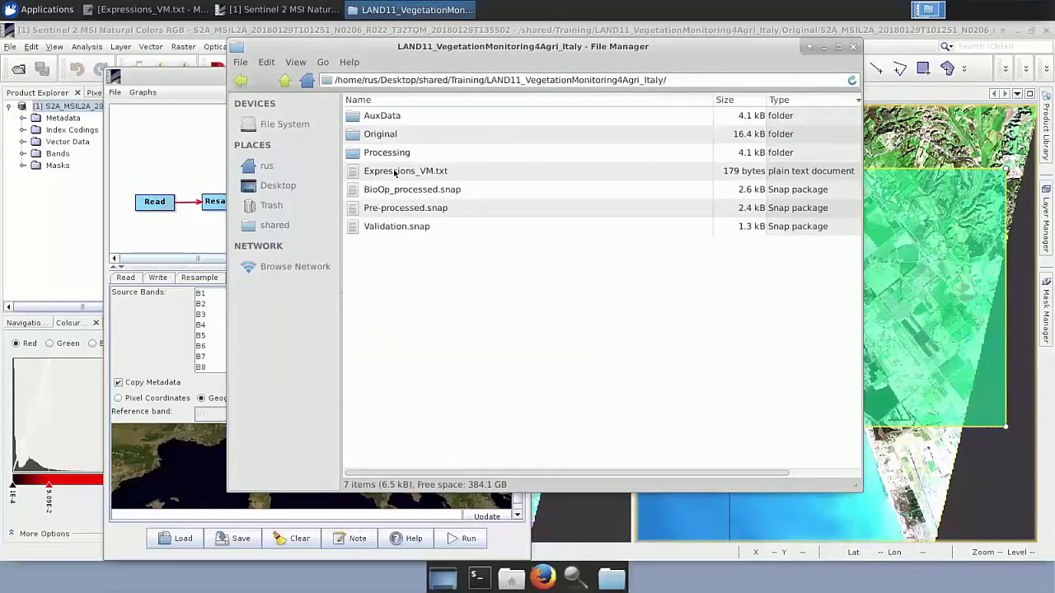
{"action": "right_click", "coordinate": [394, 172]}
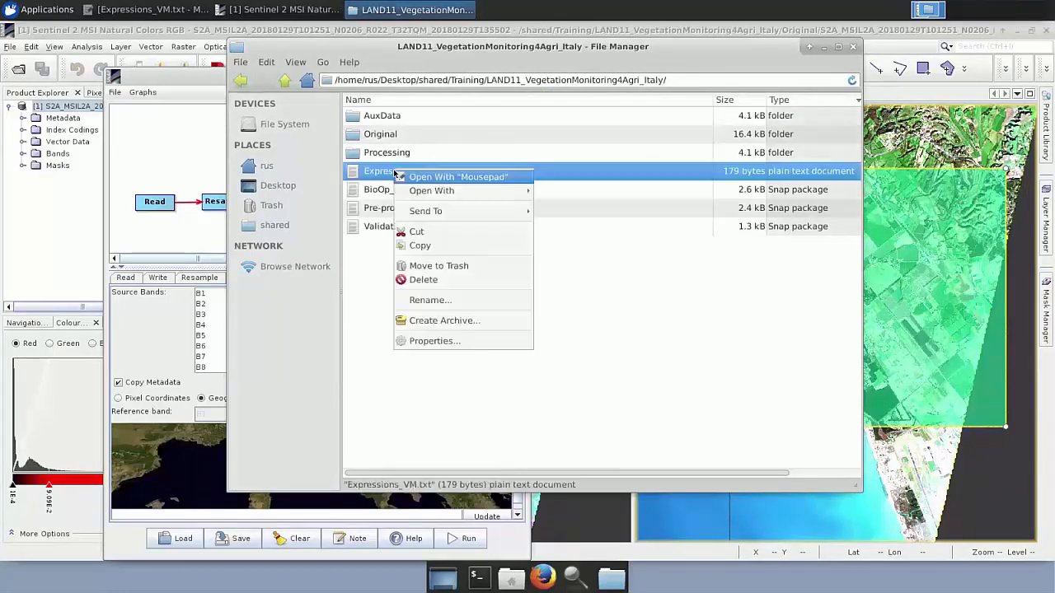
{"action": "left_click", "coordinate": [442, 178]}
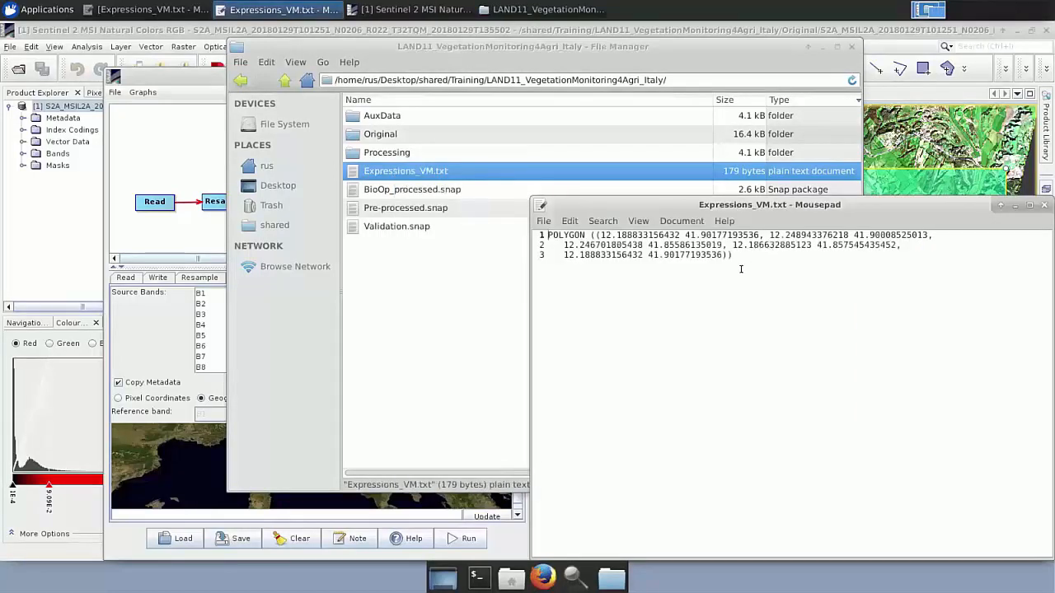
{"action": "left_click_drag", "start_coordinate": [735, 257], "coordinate": [520, 224]}
{"action": "key", "text": "ctrl+c"}
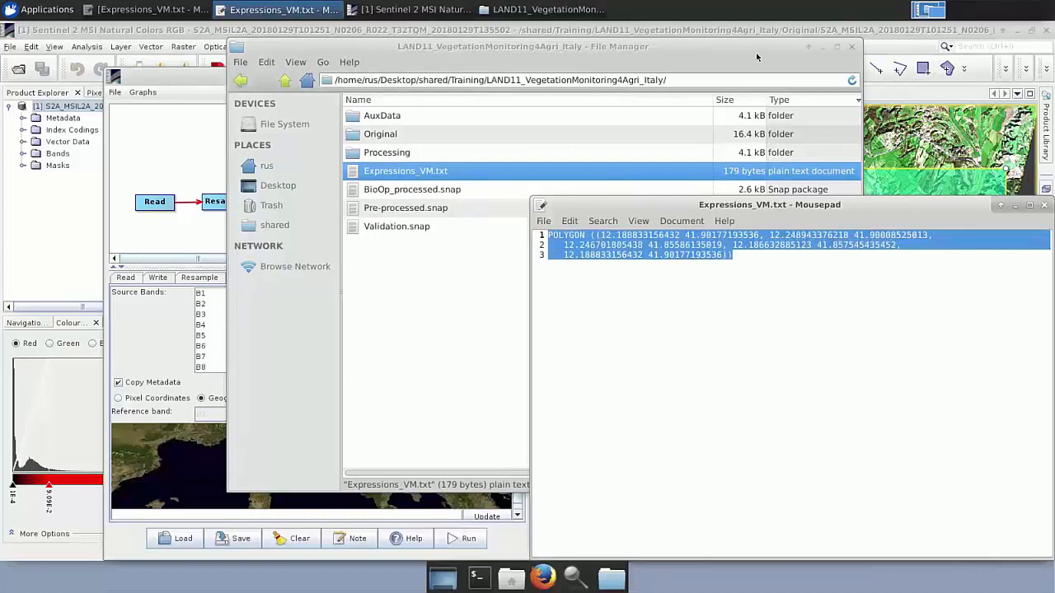
Set the Subset operator's geographic region to the copied WKT polygon, update the map, and check the area on it.
{"action": "left_click", "coordinate": [812, 47]}
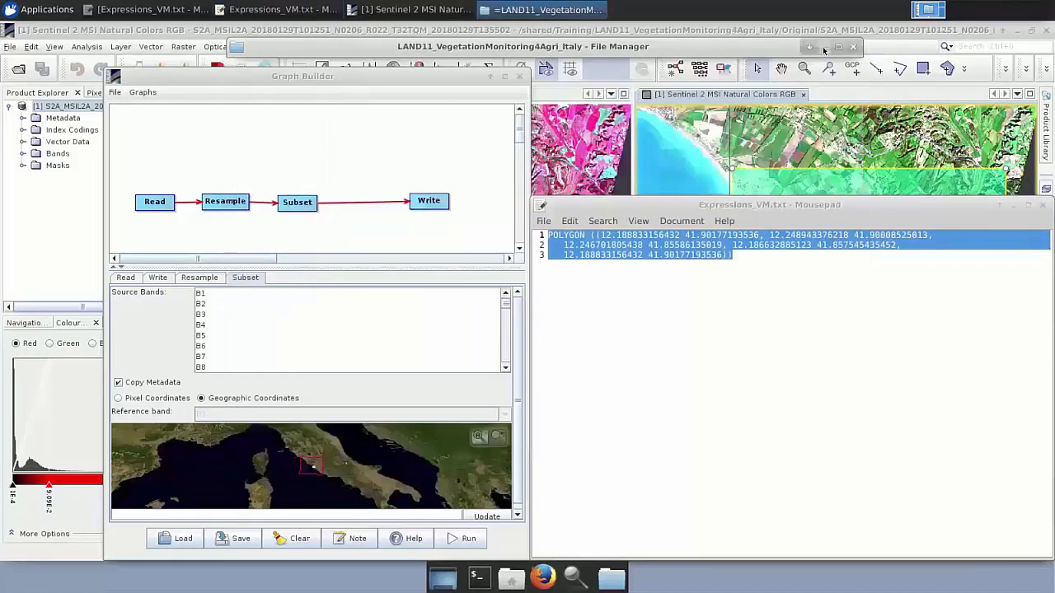
{"action": "left_click", "coordinate": [156, 508]}
{"action": "key", "text": "ctrl+v"}
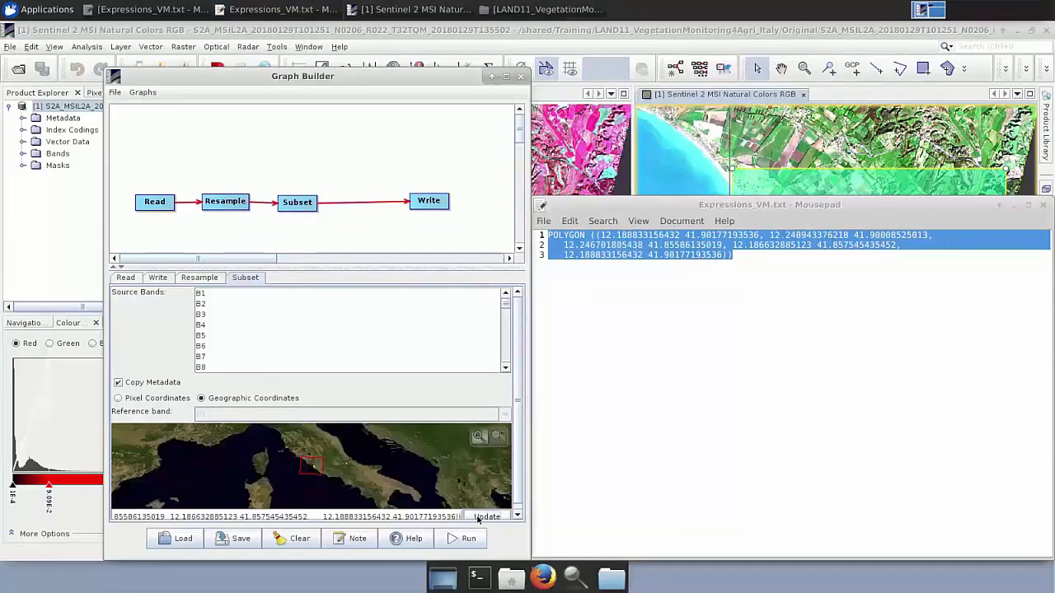
{"action": "scroll", "coordinate": [315, 475], "scroll_direction": "up", "scroll_amount": 2}
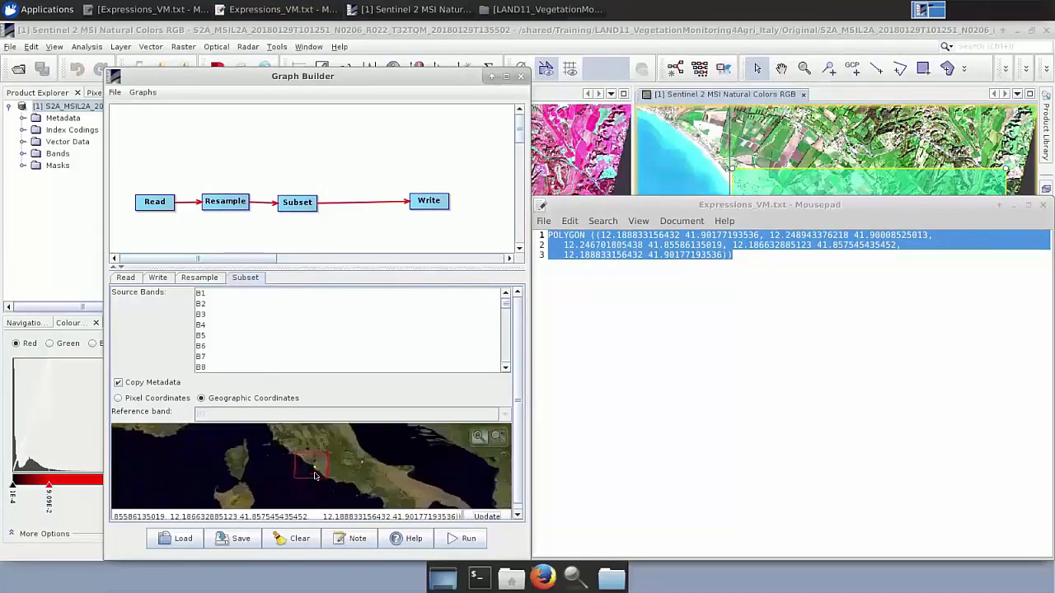
{"action": "scroll", "coordinate": [317, 472], "scroll_direction": "up", "scroll_amount": 5}
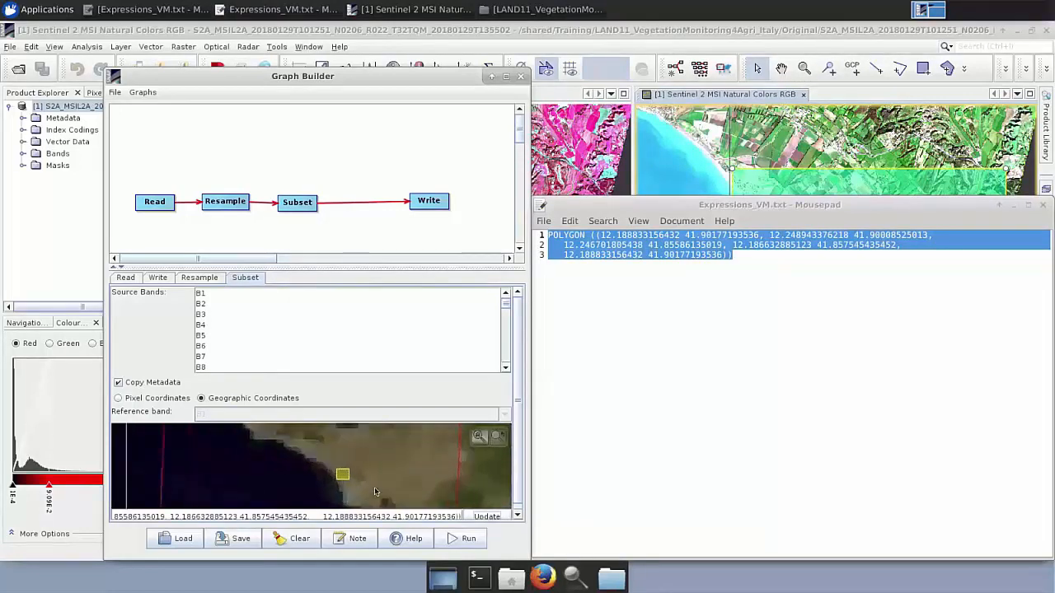
{"action": "scroll", "coordinate": [375, 491], "scroll_direction": "up", "scroll_amount": 2}
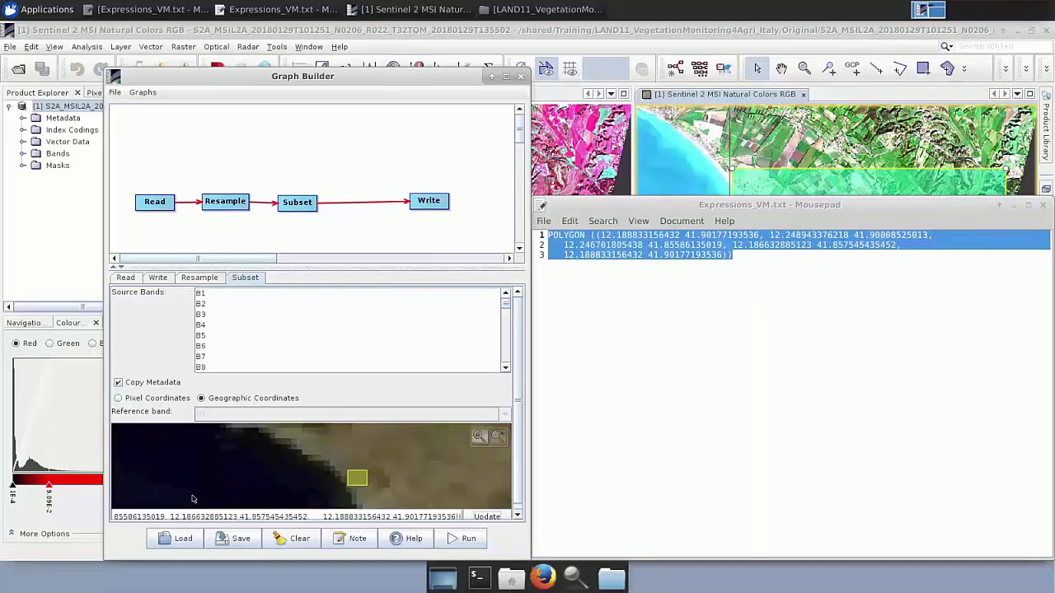
Save the graph as STEP1_Graph_Prep.xml in the Processing folder.
{"action": "left_click", "coordinate": [235, 538]}
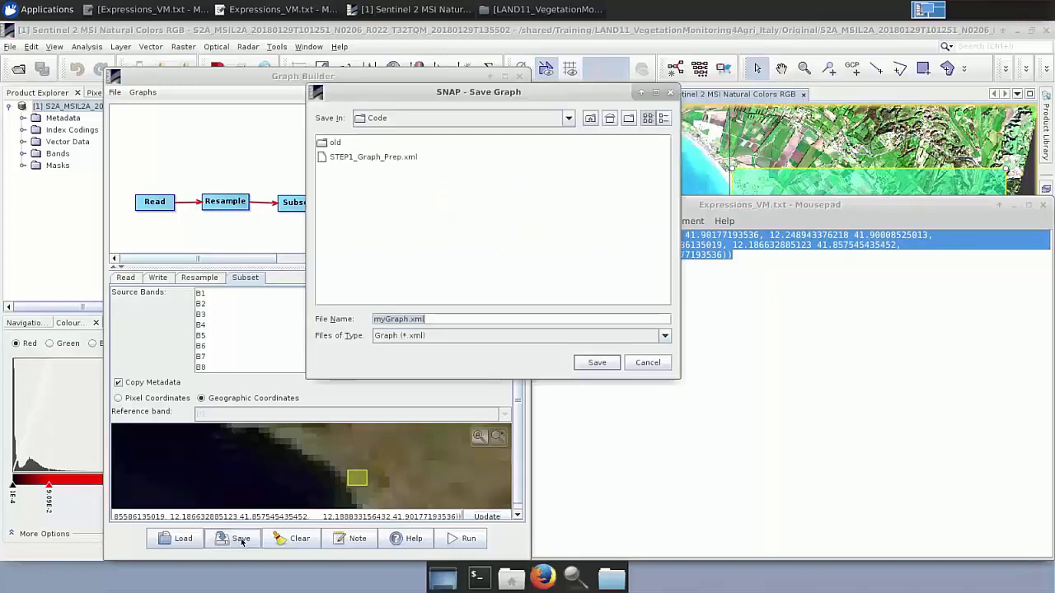
{"action": "left_click", "coordinate": [591, 118]}
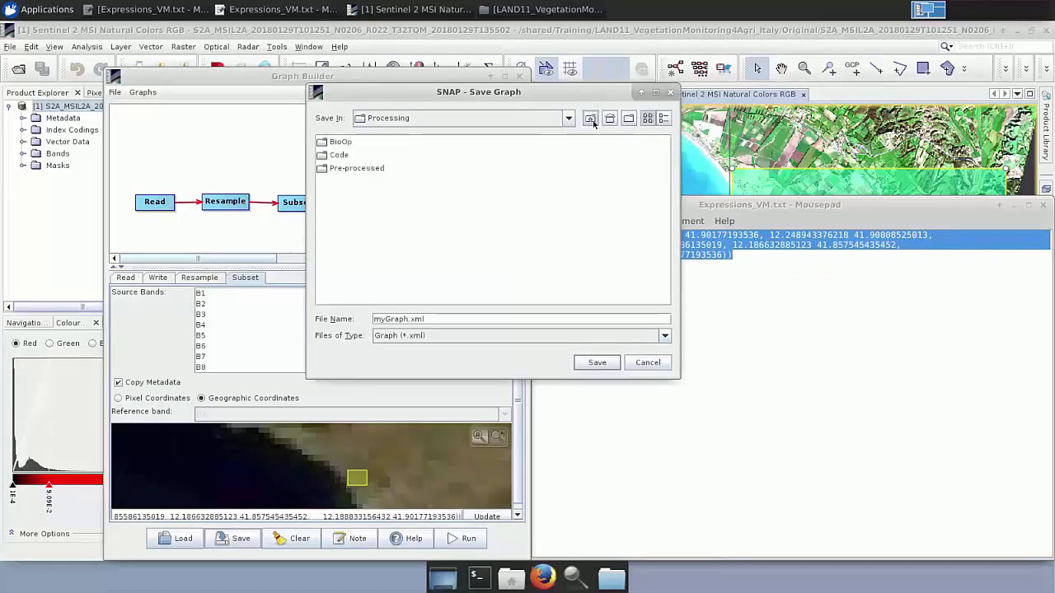
{"action": "left_click", "coordinate": [568, 120]}
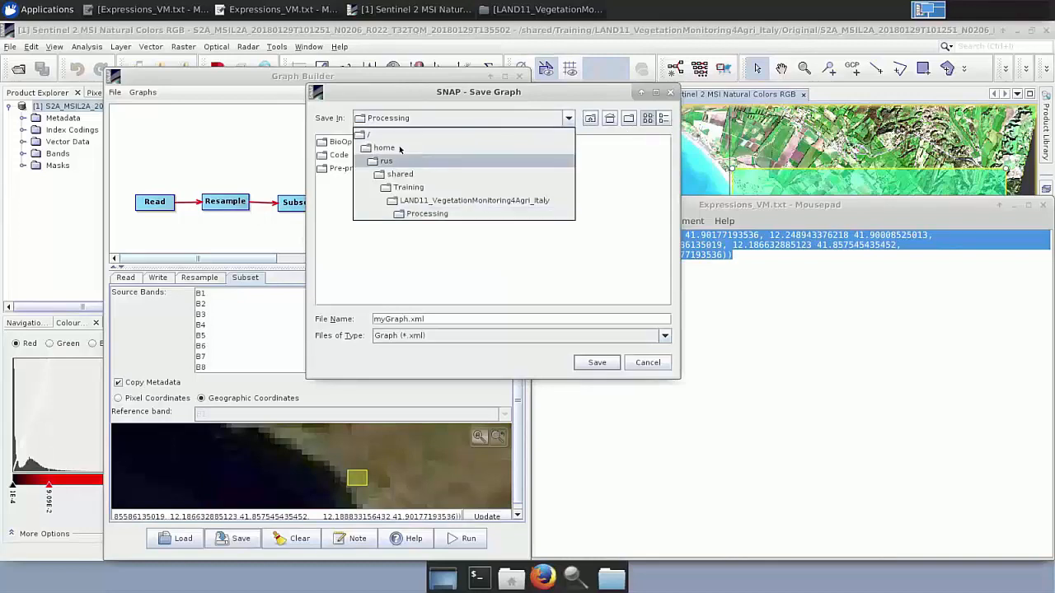
{"action": "left_click", "coordinate": [428, 233]}
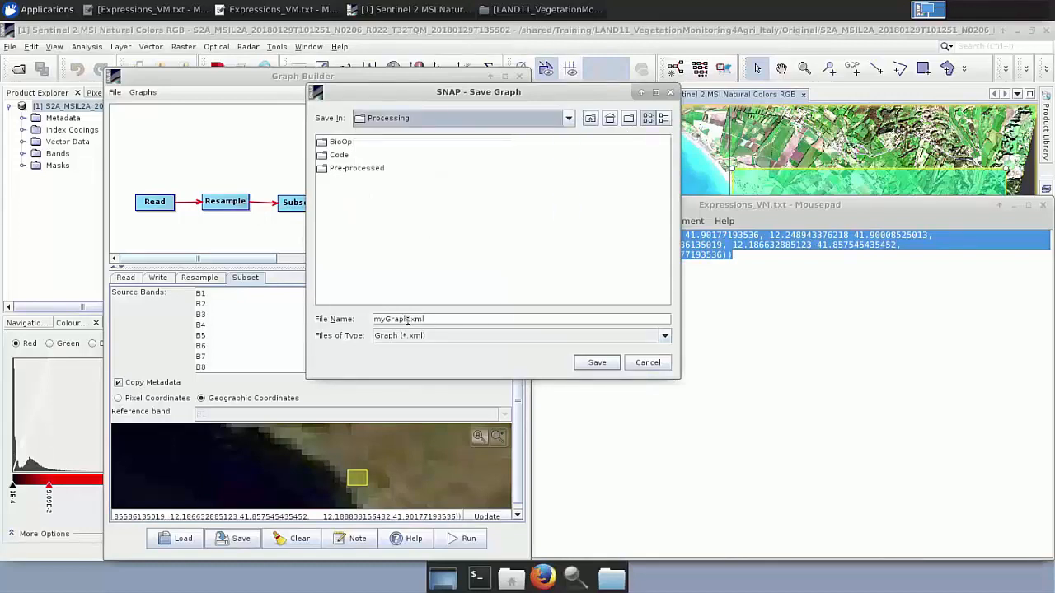
{"action": "double_click", "coordinate": [406, 320]}
{"action": "type", "text": "S"}
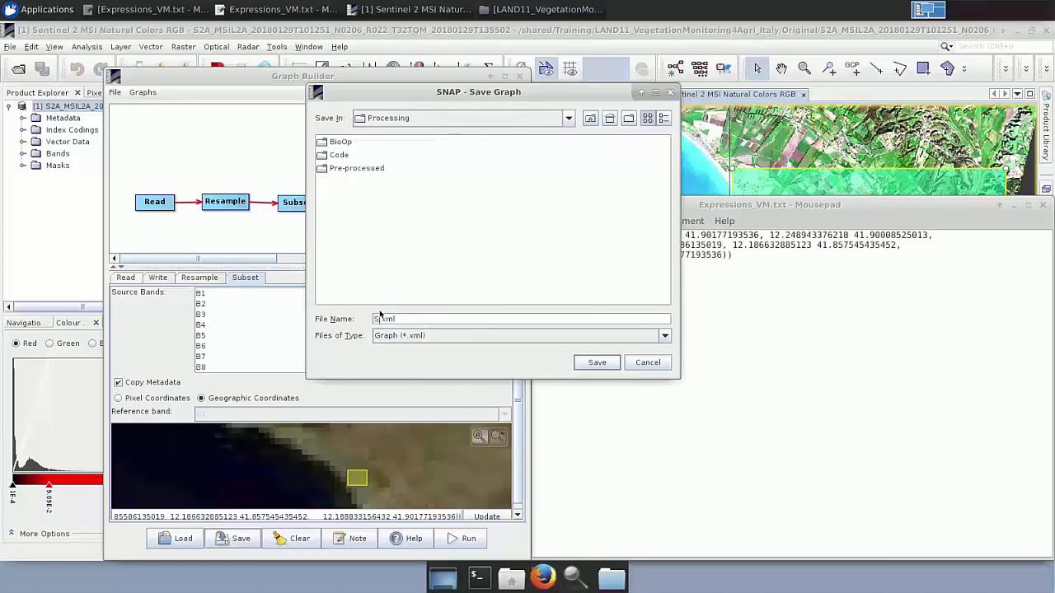
{"action": "type", "text": "TEP1"}
{"action": "type", "text": "_G"}
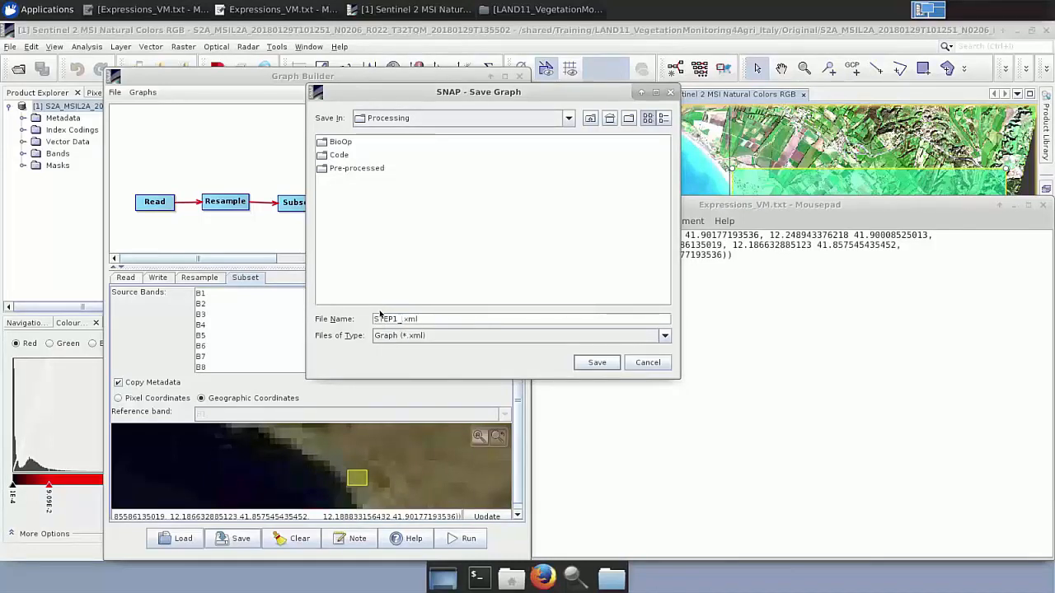
{"action": "type", "text": "raph_Prep"}
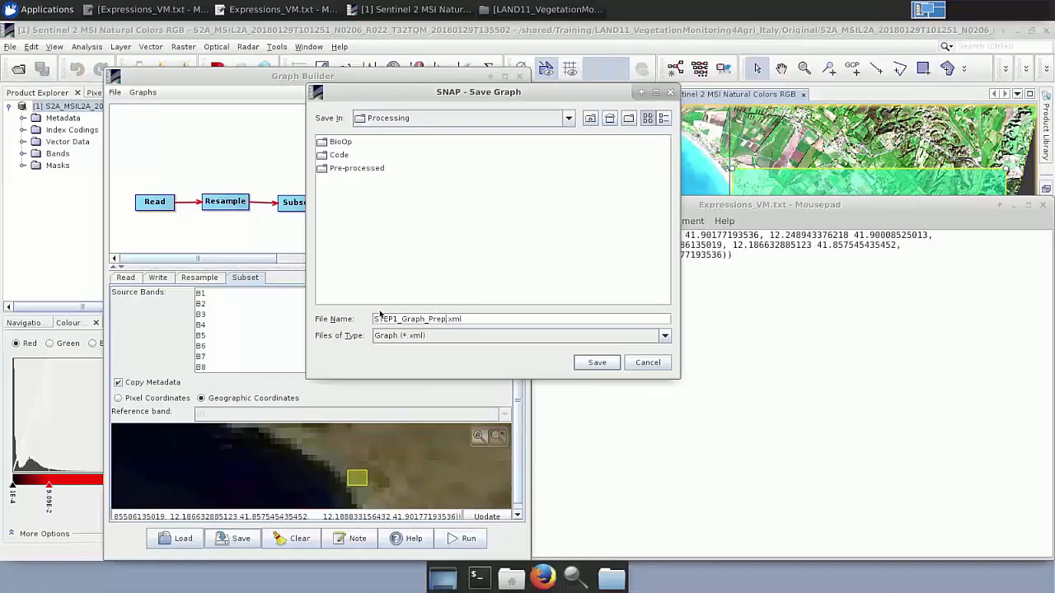
{"action": "left_click", "coordinate": [596, 362]}
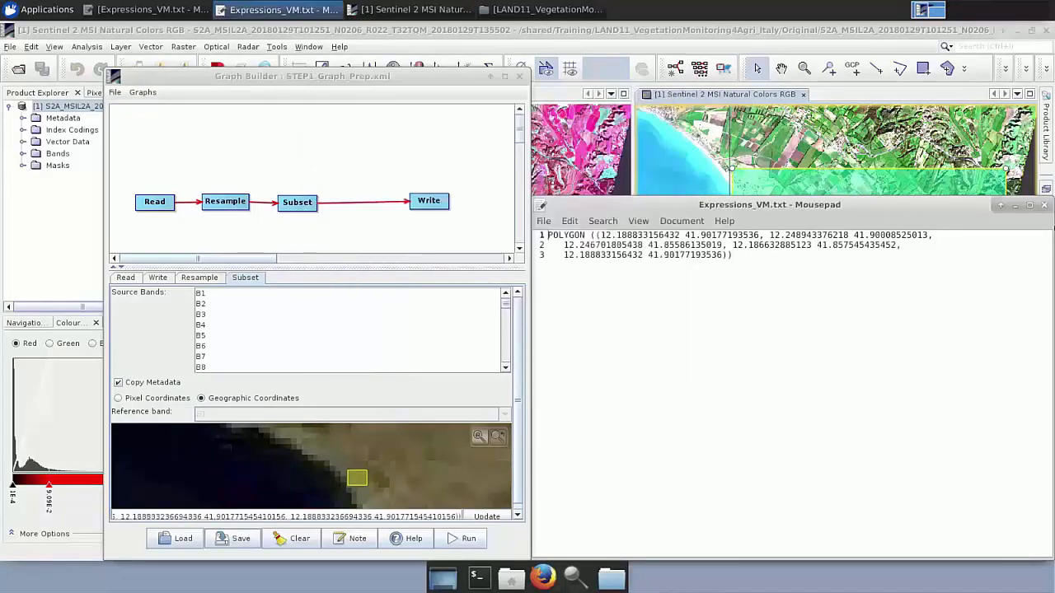
Bring SNAP back to the front and close the Graph Builder.
{"action": "left_click", "coordinate": [1048, 210]}
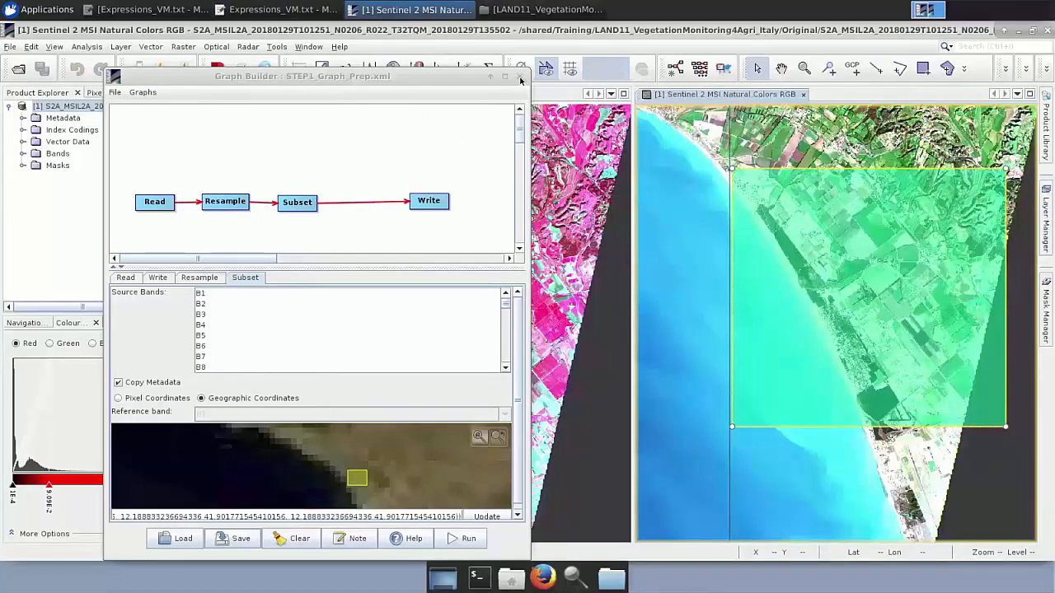
{"action": "left_click", "coordinate": [521, 78]}
{"action": "left_click", "coordinate": [521, 78]}
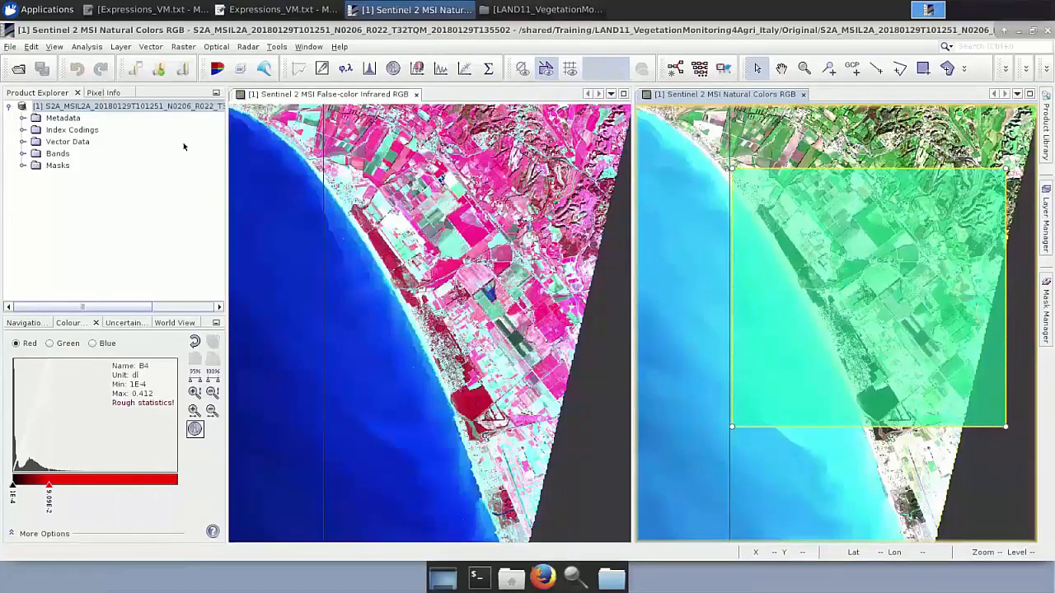
Open the Batch Processing tool to examine its input and output parameters, and close it.
{"action": "left_click", "coordinate": [313, 48]}
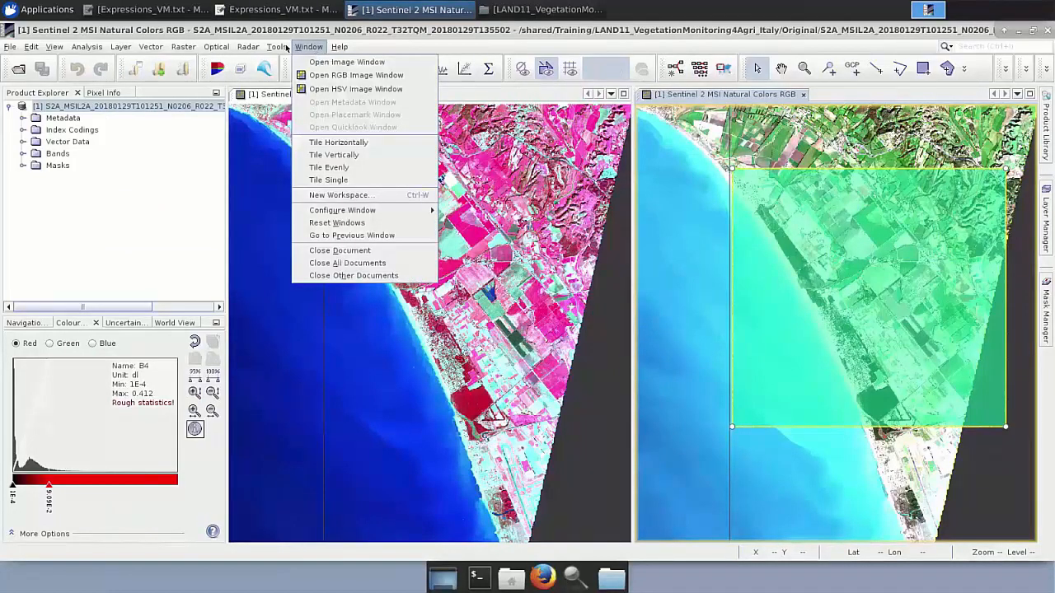
{"action": "mouse_move", "coordinate": [286, 48]}
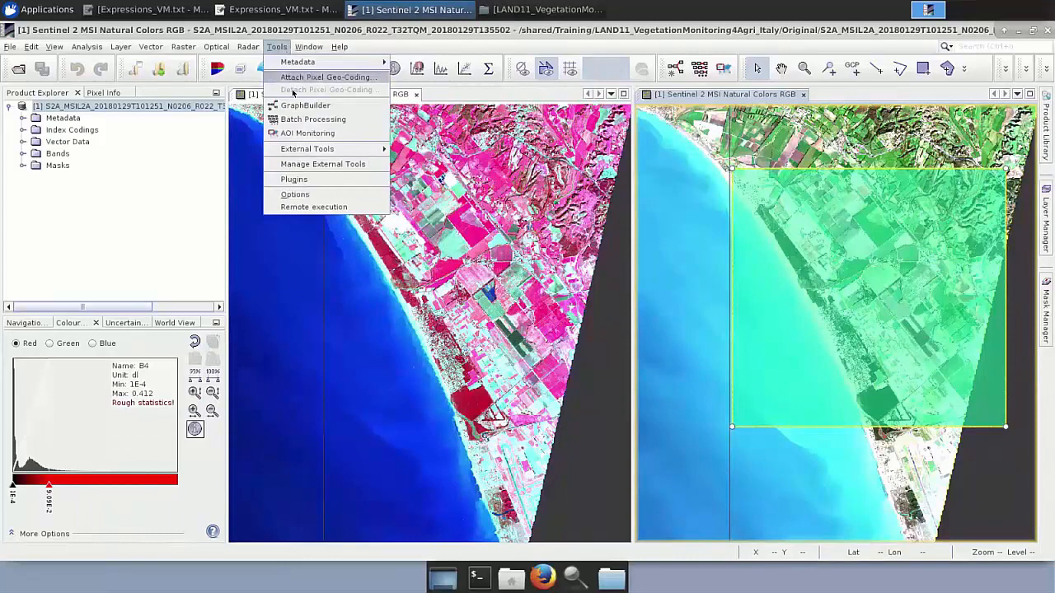
{"action": "left_click", "coordinate": [298, 120]}
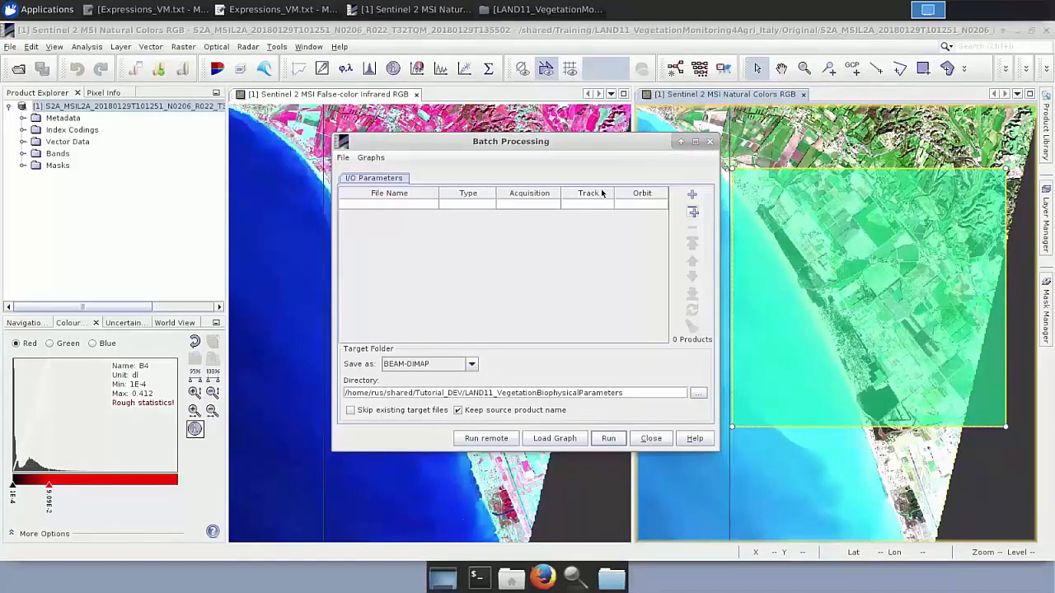
{"action": "left_click", "coordinate": [709, 143]}
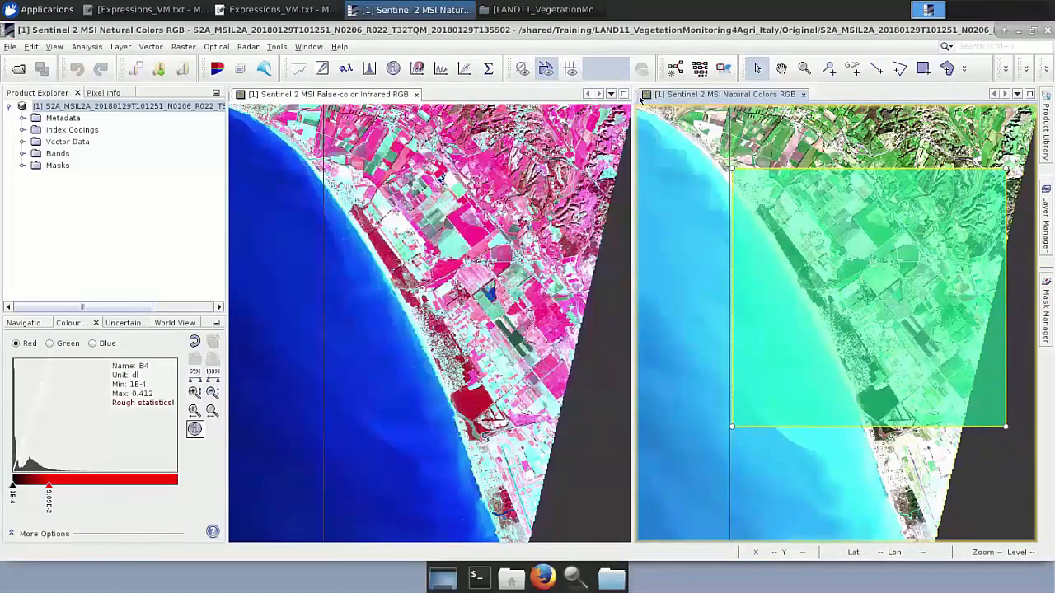
Minimize SNAP, close the Expressions_VM.txt window, and open the Processing folder in File Manager.
{"action": "left_click", "coordinate": [1017, 30]}
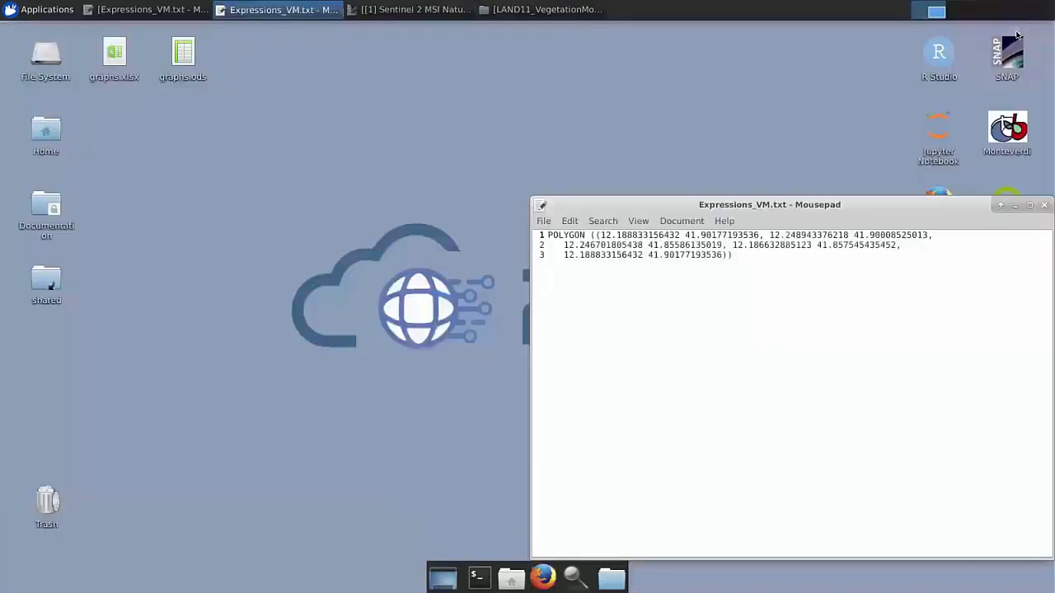
{"action": "left_click", "coordinate": [1045, 206]}
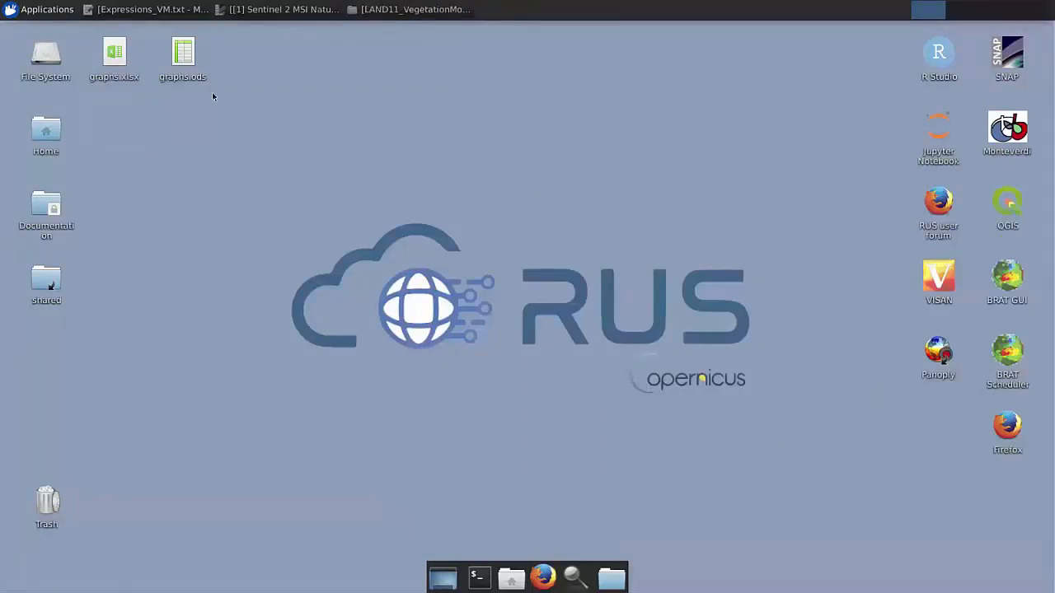
{"action": "left_click", "coordinate": [412, 9]}
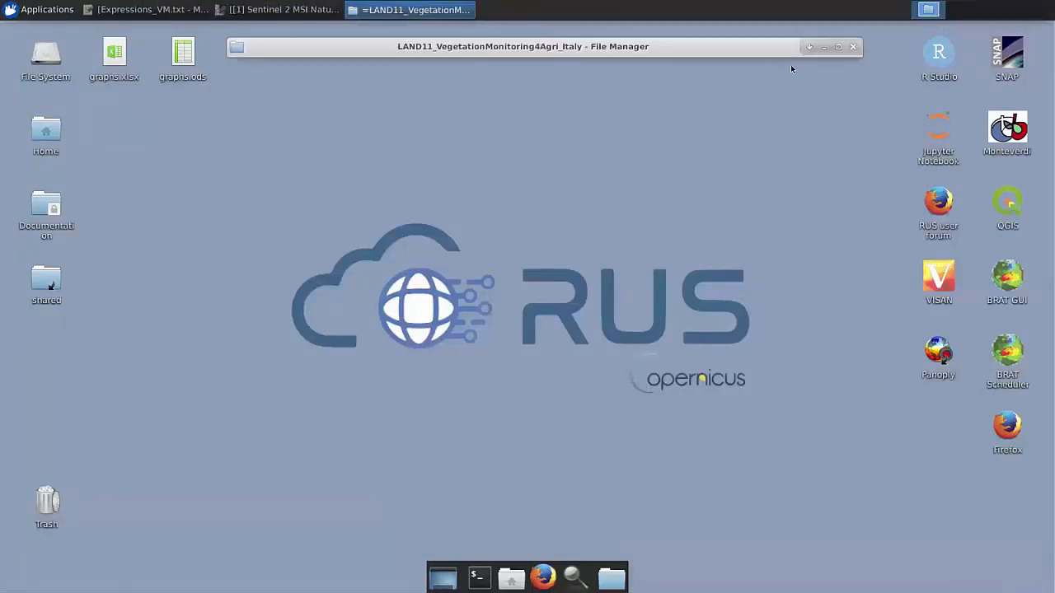
{"action": "left_click", "coordinate": [809, 47]}
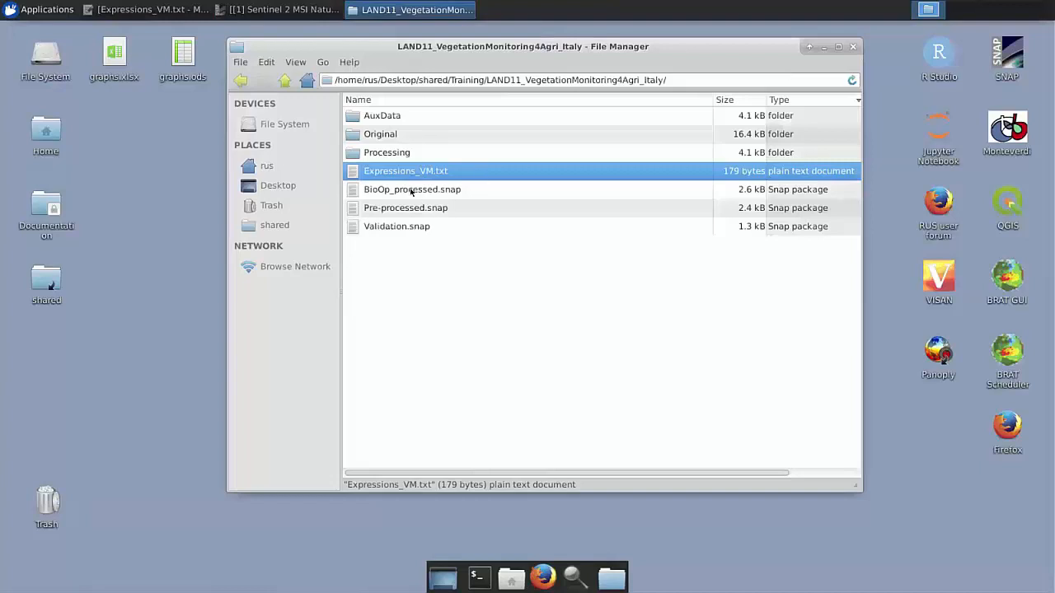
{"action": "double_click", "coordinate": [403, 155]}
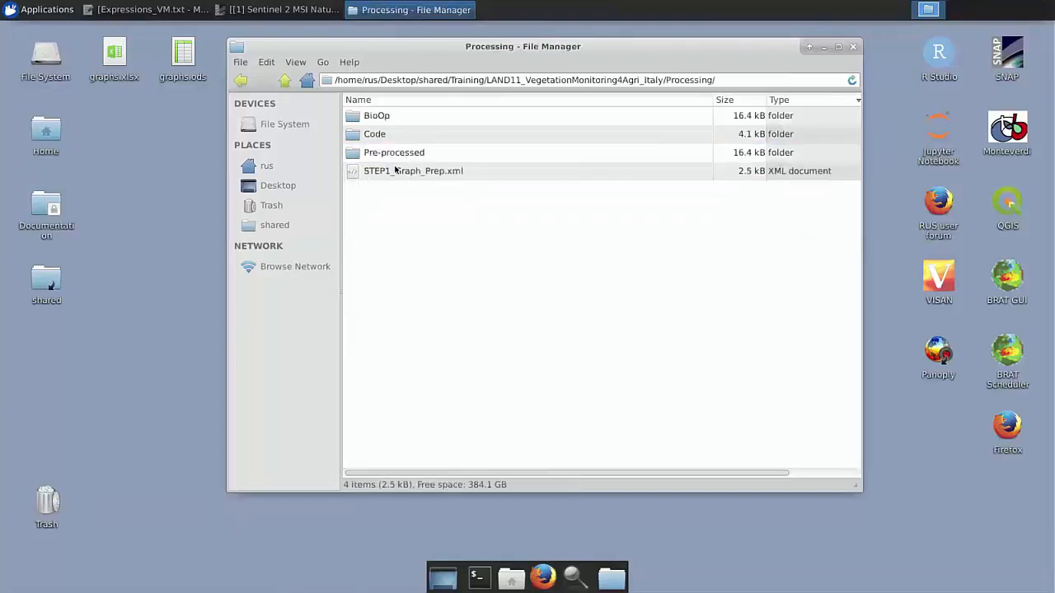
Open STEP1_Graph_Prep.xml from the Processing folder in Mousepad and examine its Read, Resample and Subset nodes.
{"action": "right_click", "coordinate": [394, 173]}
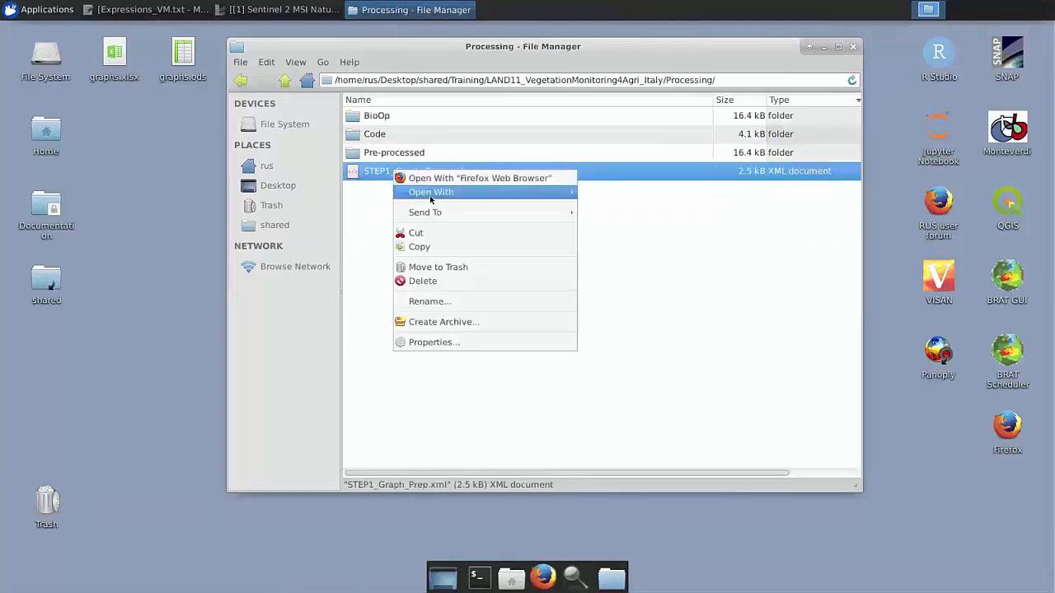
{"action": "mouse_move", "coordinate": [445, 196]}
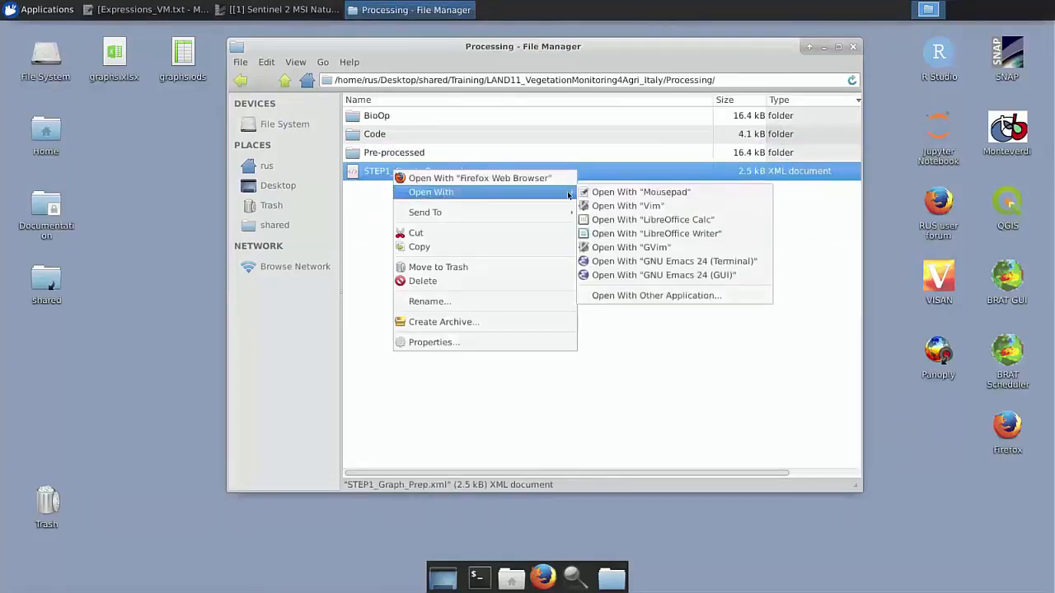
{"action": "left_click", "coordinate": [624, 193]}
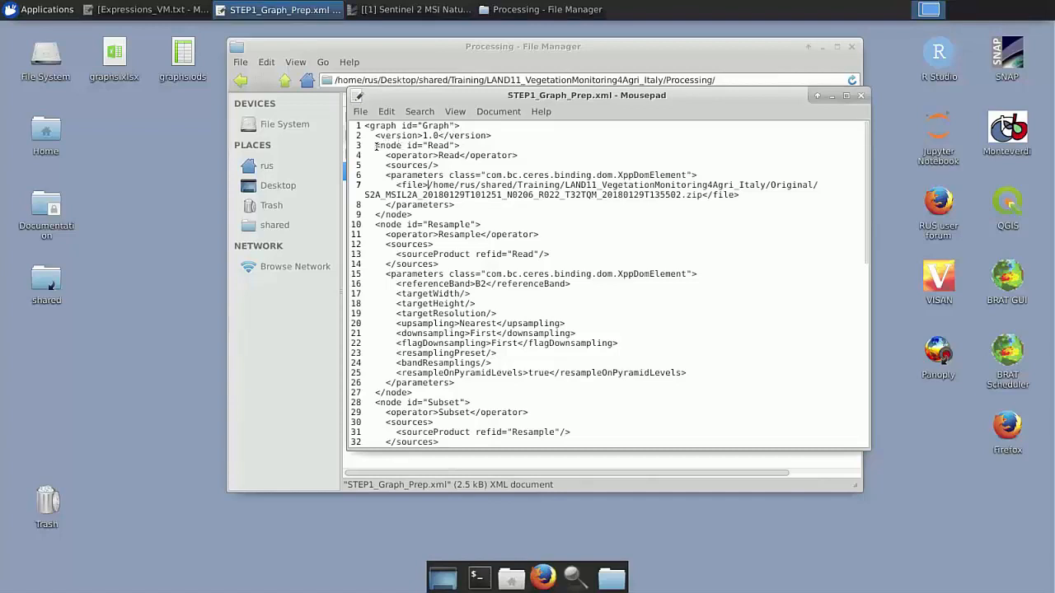
{"action": "left_click_drag", "start_coordinate": [375, 145], "coordinate": [452, 147]}
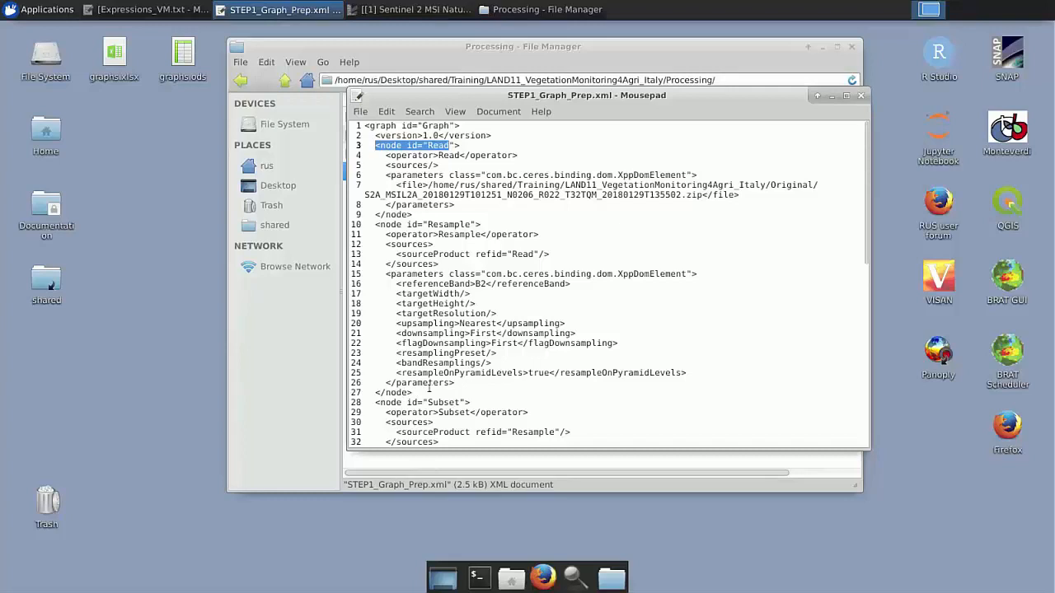
{"action": "scroll", "coordinate": [450, 344], "scroll_direction": "down", "scroll_amount": 4}
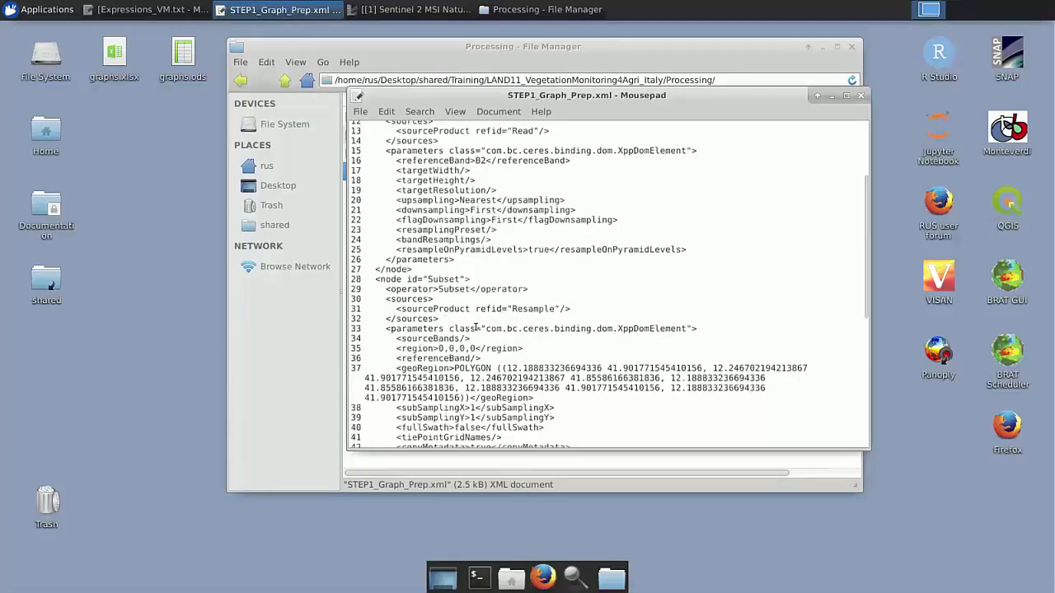
{"action": "scroll", "coordinate": [475, 327], "scroll_direction": "up", "scroll_amount": 4}
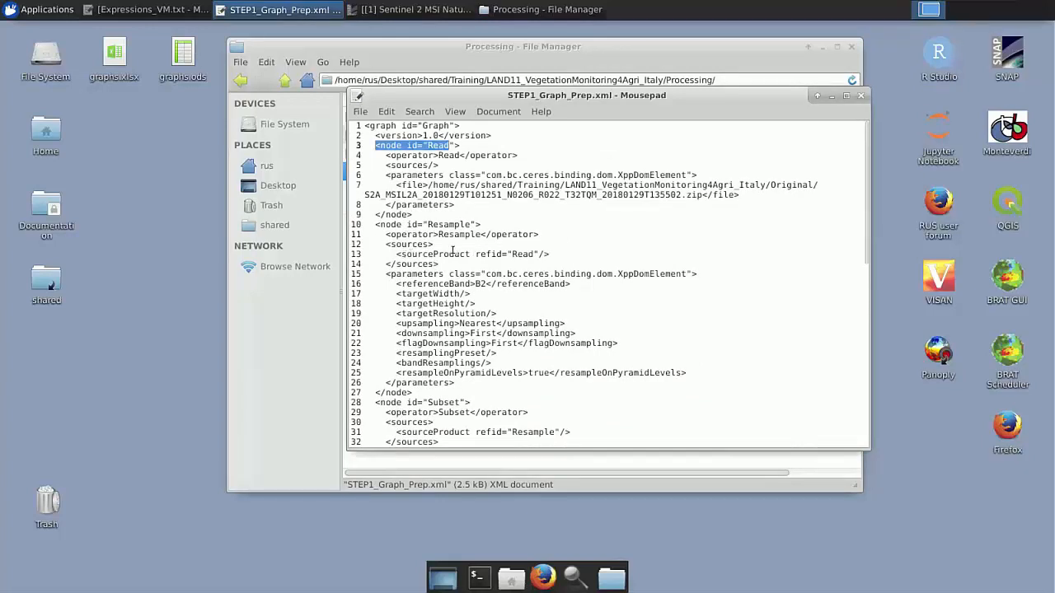
{"action": "left_click_drag", "start_coordinate": [401, 254], "coordinate": [537, 254]}
{"action": "left_click", "coordinate": [539, 264]}
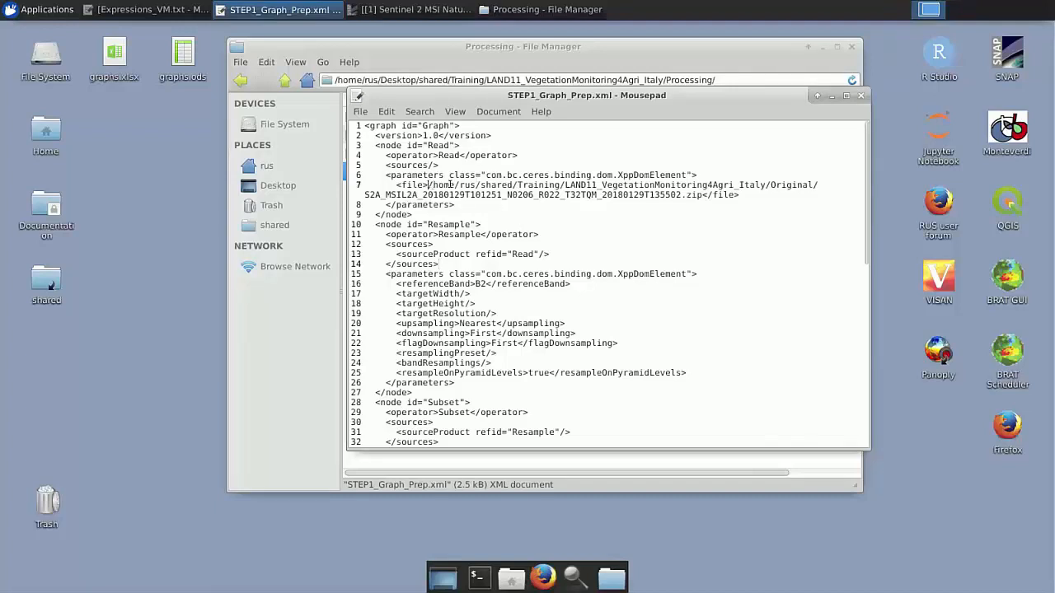
Replace the input product path in the Read node's file element with the variable $Input.
{"action": "left_click_drag", "start_coordinate": [428, 185], "coordinate": [701, 196]}
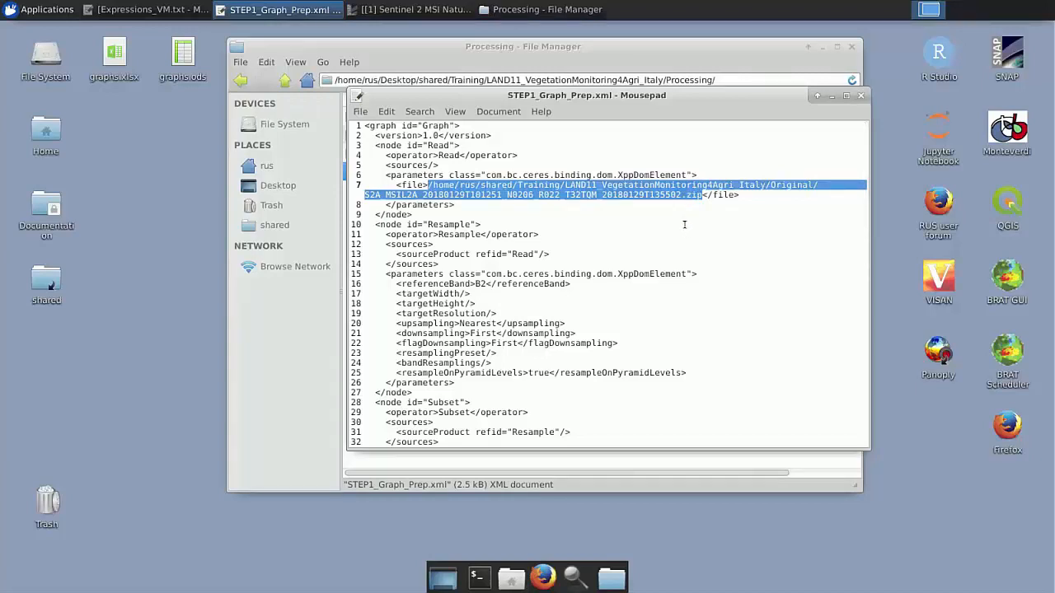
{"action": "key", "text": "Delete"}
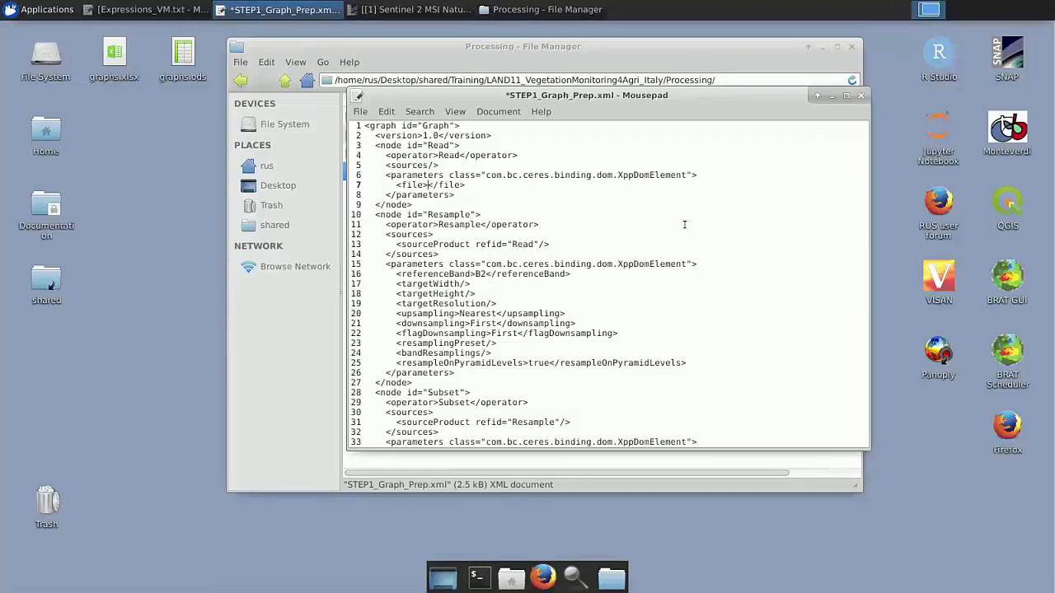
{"action": "type", "text": "s"}
{"action": "type", "text": "Inp"}
{"action": "type", "text": "ut"}
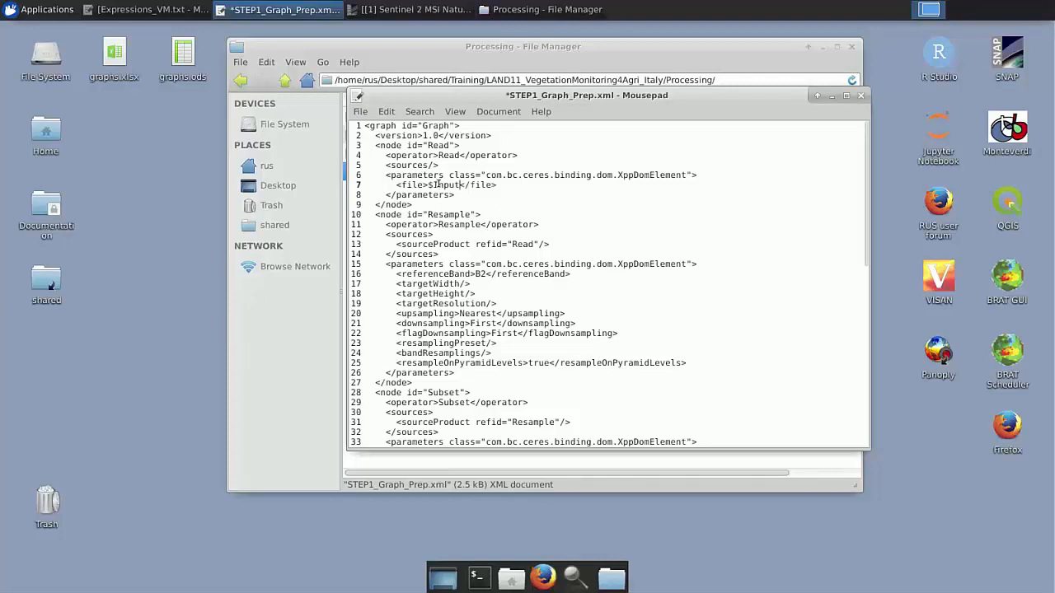
{"action": "left_click", "coordinate": [428, 184]}
{"action": "key", "text": "Delete"}
{"action": "type", "text": "$"}
{"action": "left_click_drag", "start_coordinate": [459, 185], "coordinate": [435, 187]}
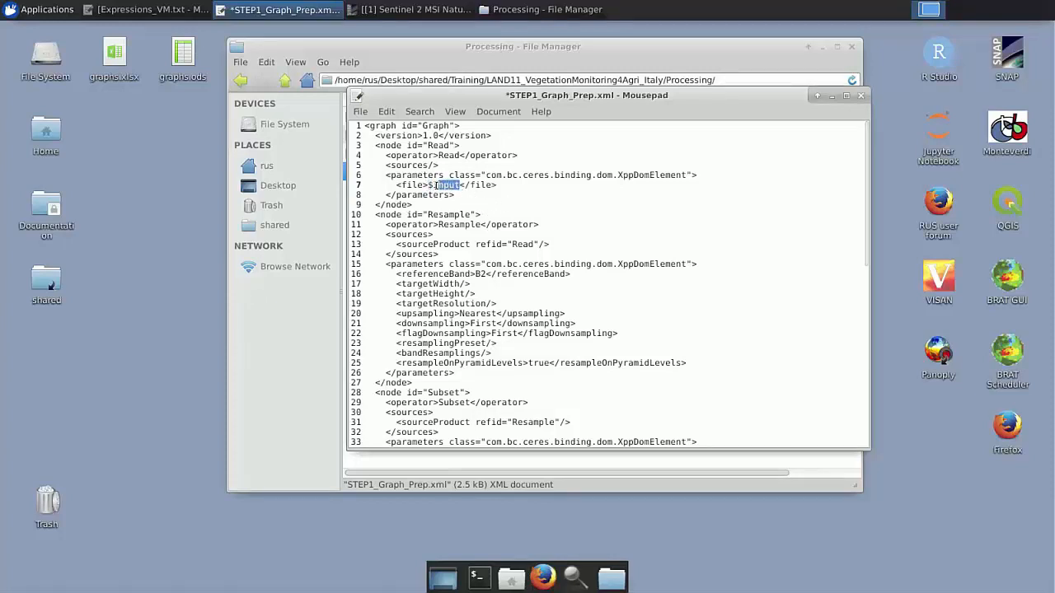
Replace the output product path in the Write node's file element with the variable $Output.
{"action": "scroll", "coordinate": [483, 304], "scroll_direction": "down", "scroll_amount": 6}
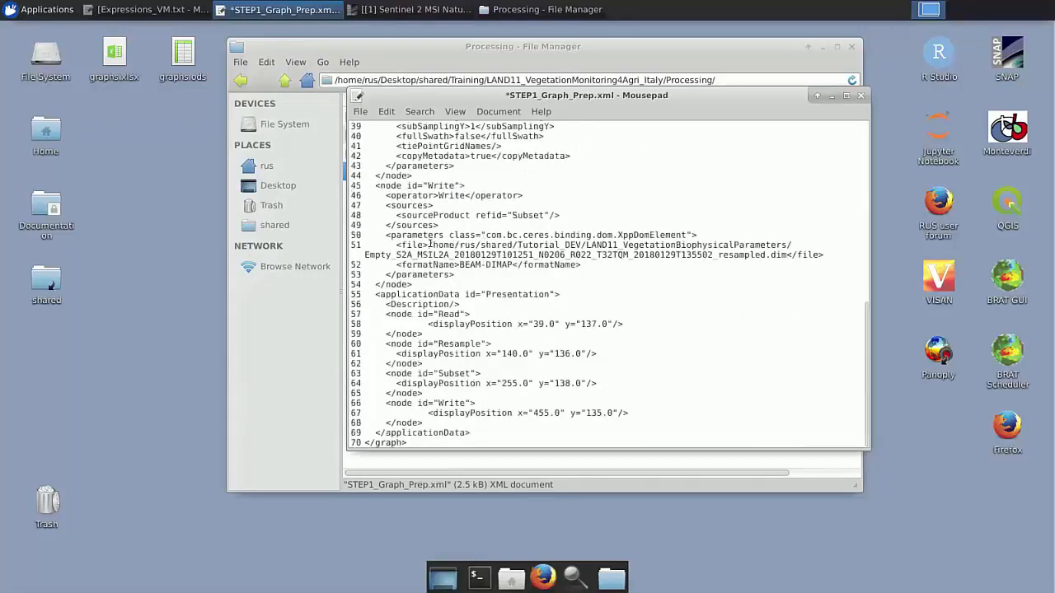
{"action": "left_click_drag", "start_coordinate": [428, 244], "coordinate": [787, 256]}
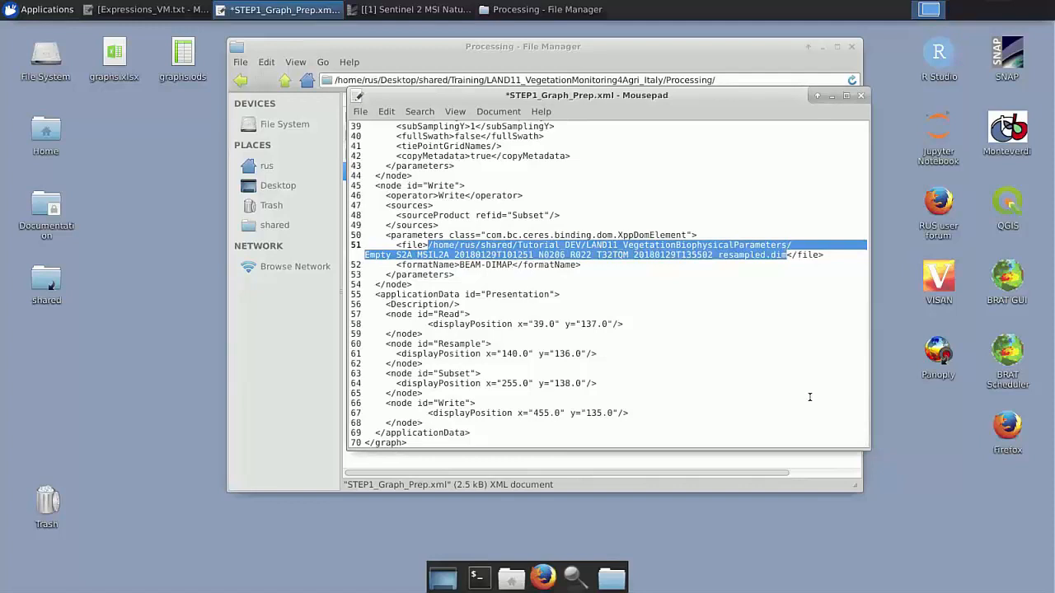
{"action": "key", "text": "BackSpace"}
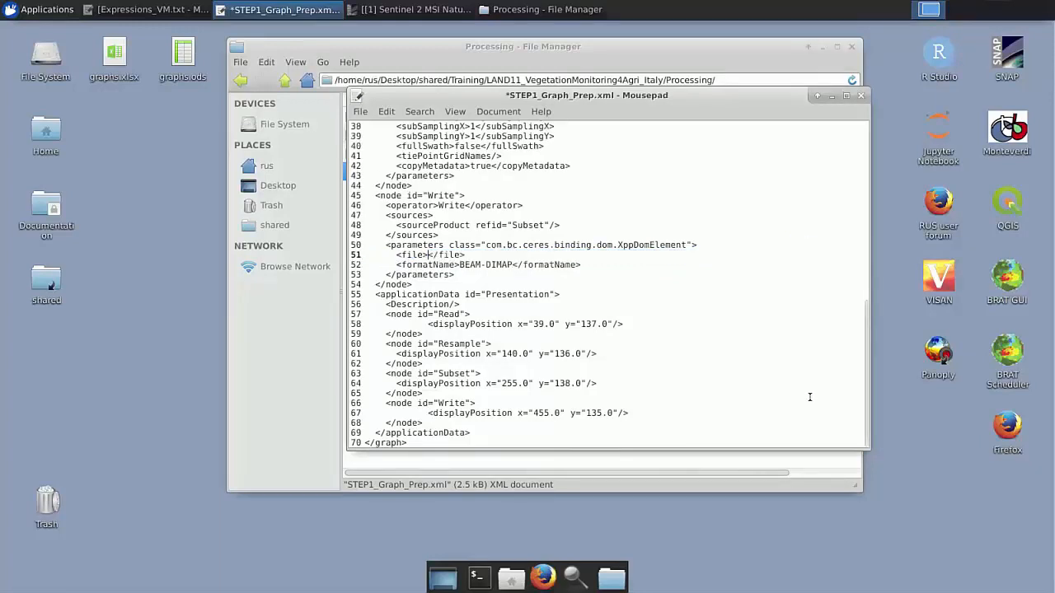
{"action": "type", "text": "S"}
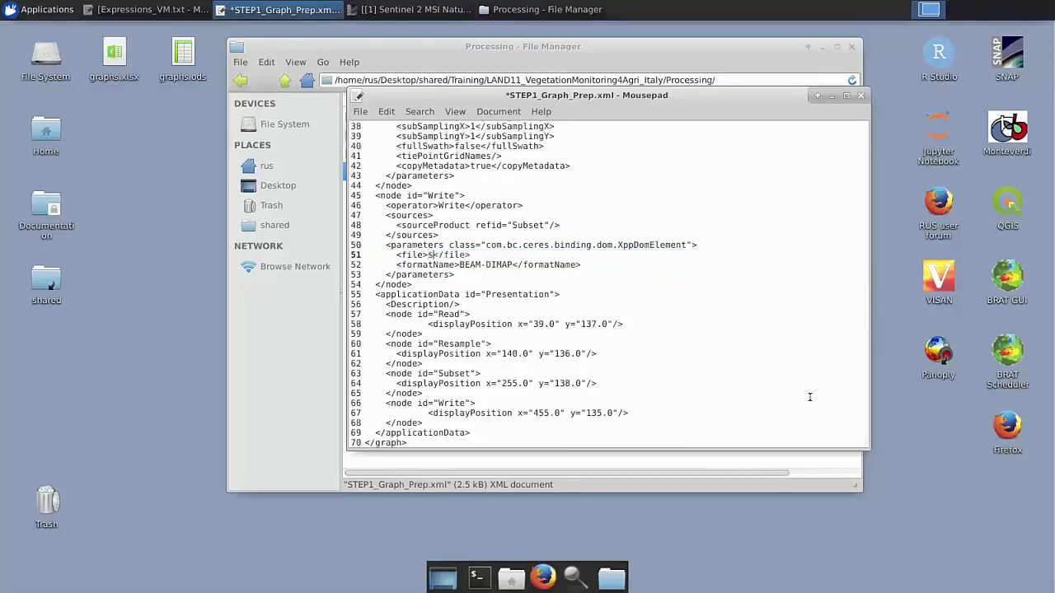
{"action": "type", "text": "Output"}
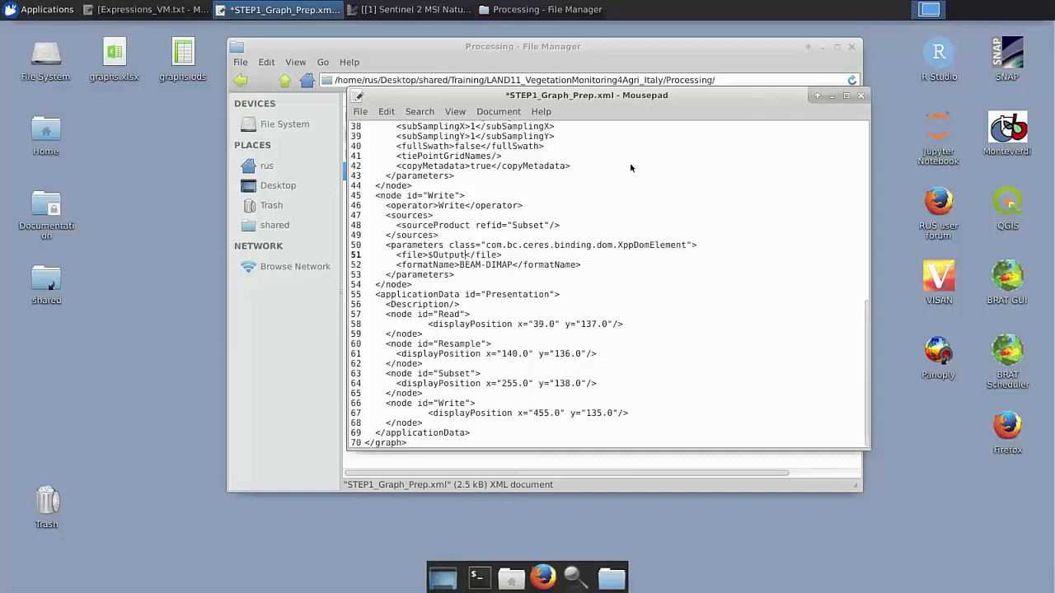
Save the edited graph XML, close Mousepad and minimize the File Manager.
{"action": "left_click", "coordinate": [363, 113]}
{"action": "left_click", "coordinate": [388, 191]}
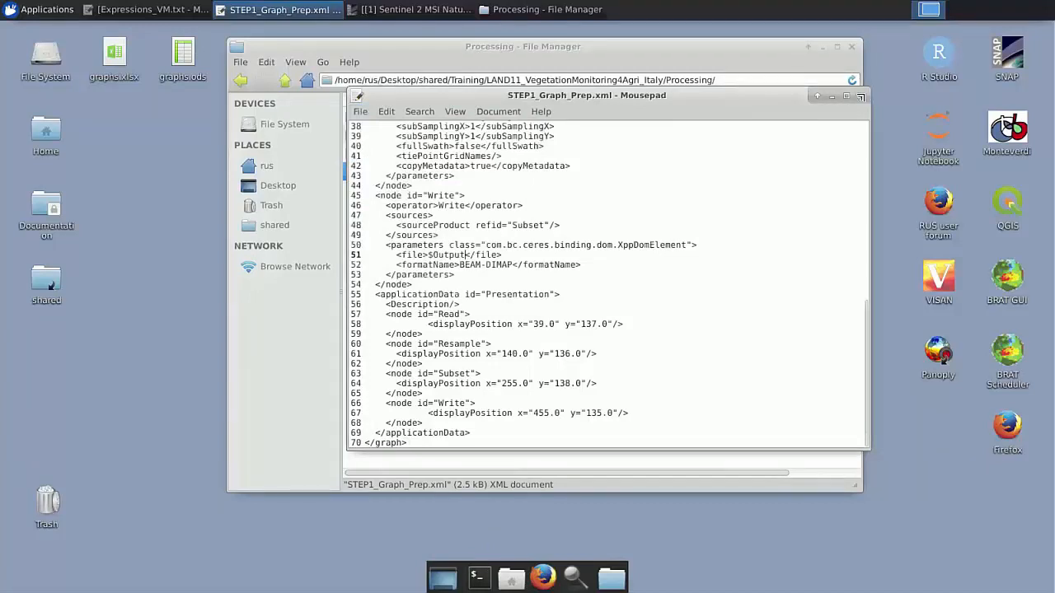
{"action": "left_click", "coordinate": [862, 96]}
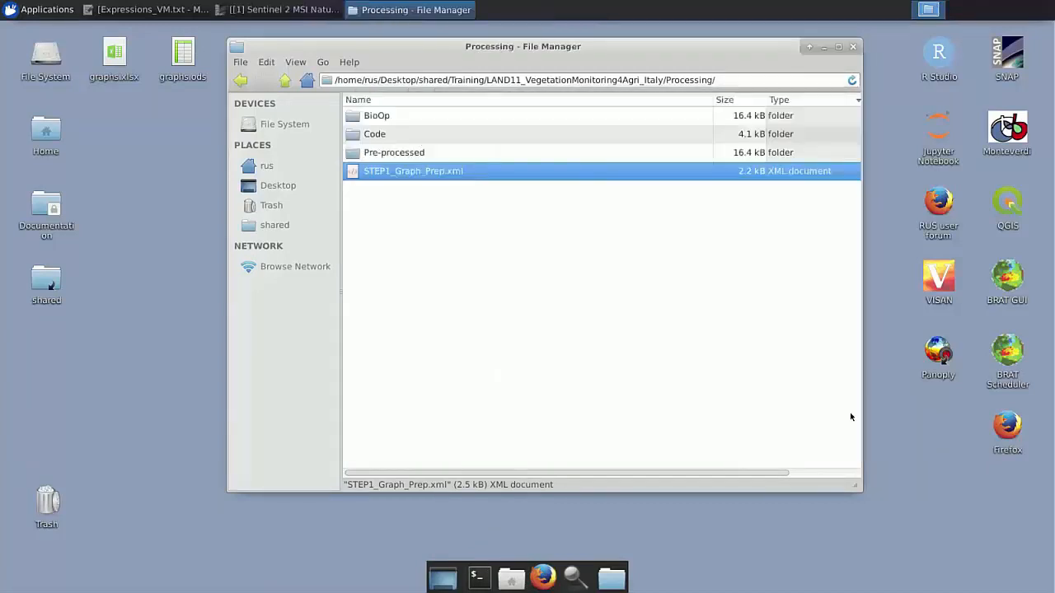
{"action": "left_click", "coordinate": [827, 49]}
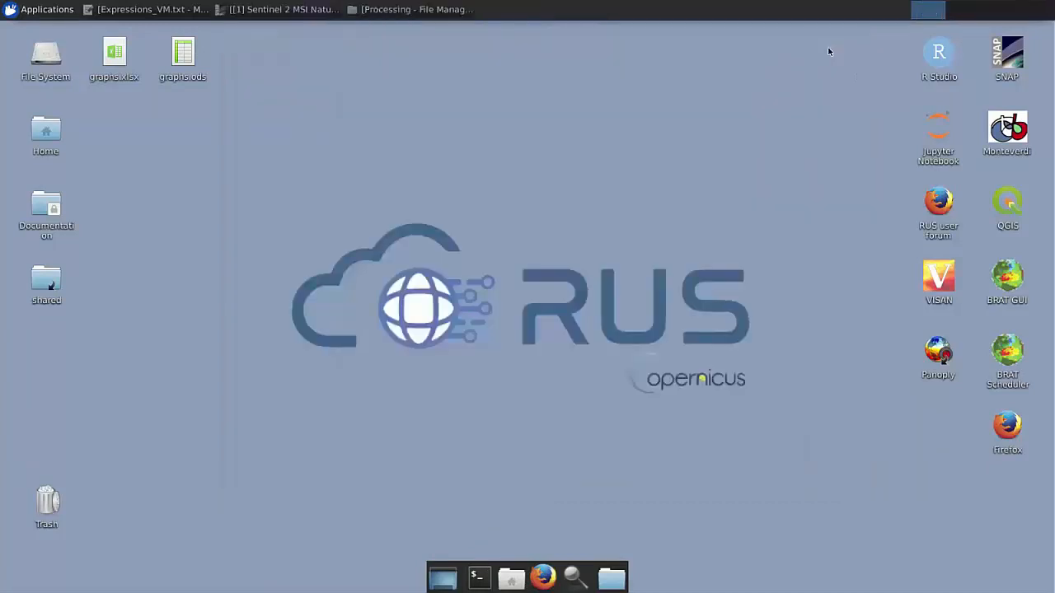
Open a terminal, run gpt -h and look through the list of available operators.
{"action": "left_click", "coordinate": [480, 580]}
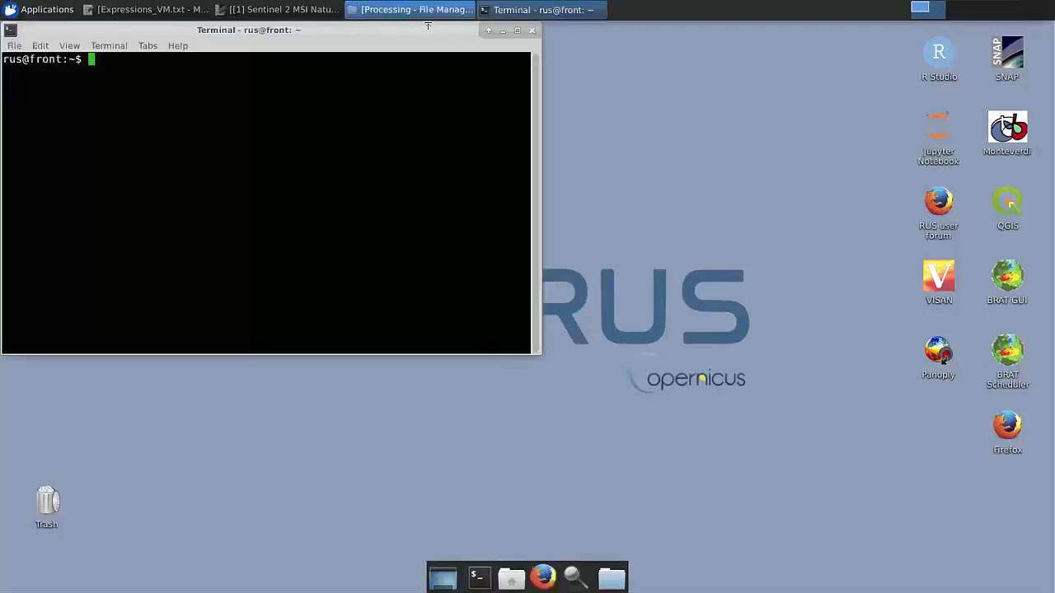
{"action": "left_click_drag", "start_coordinate": [428, 25], "coordinate": [682, 117]}
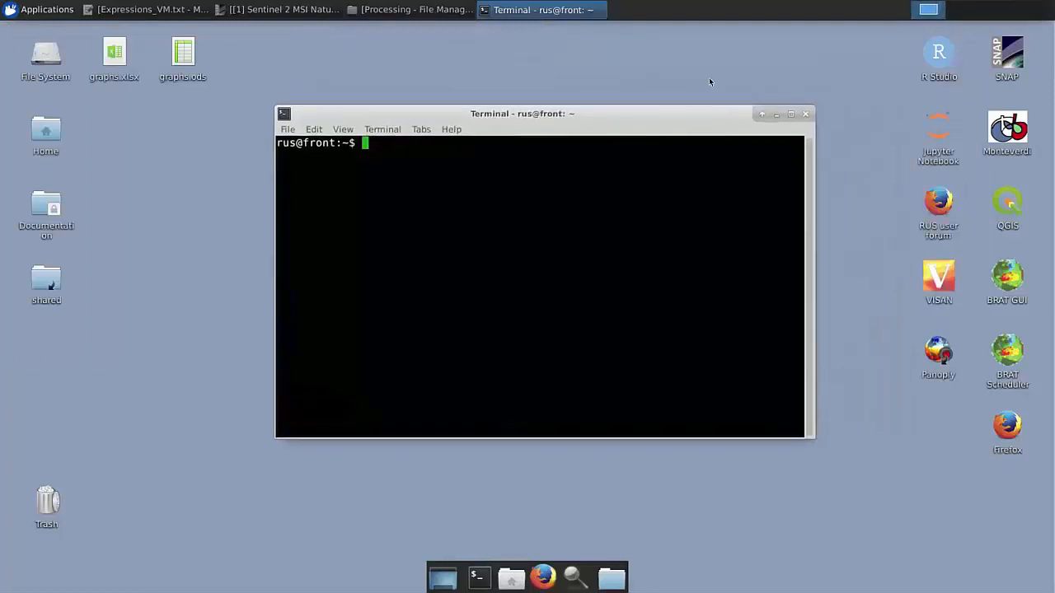
{"action": "type", "text": "gpt -h"}
{"action": "key", "text": "Return"}
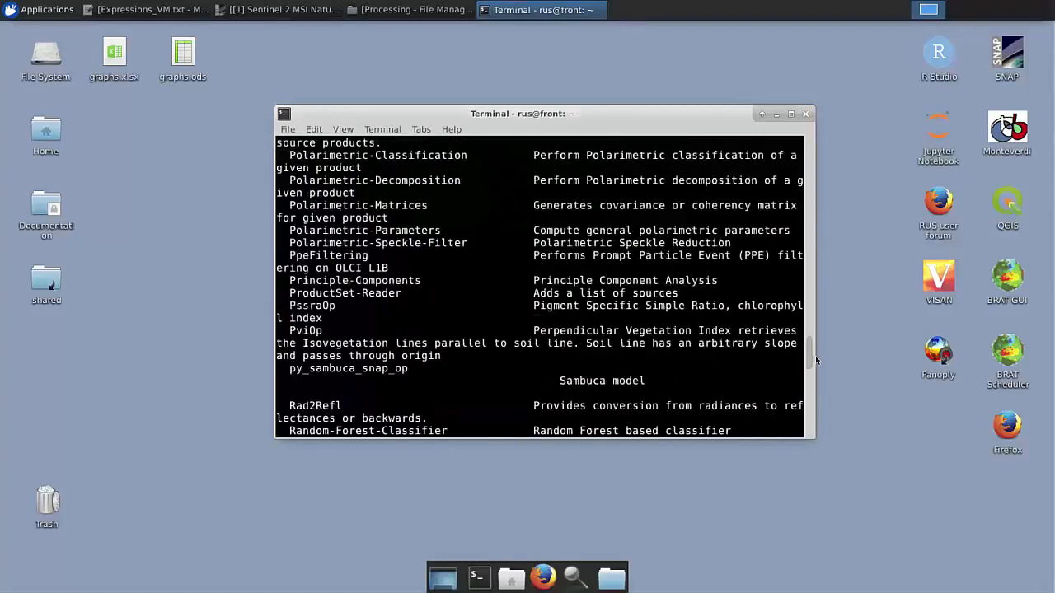
{"action": "scroll", "coordinate": [817, 357], "scroll_direction": "down", "scroll_amount": 1}
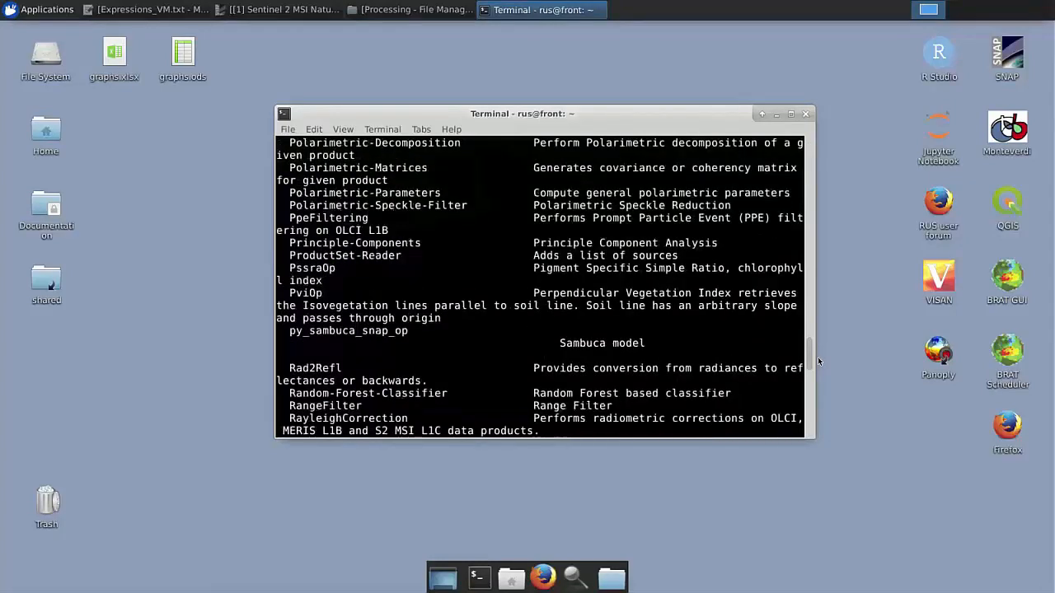
{"action": "scroll", "coordinate": [818, 357], "scroll_direction": "down", "scroll_amount": 1}
{"action": "left_click_drag", "start_coordinate": [818, 357], "coordinate": [798, 217]}
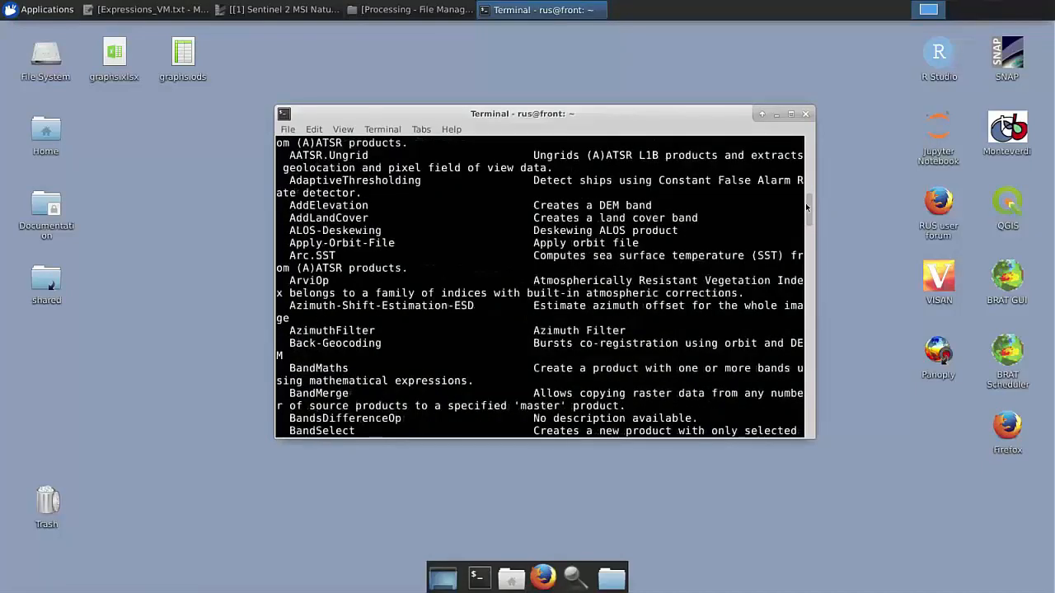
{"action": "left_click_drag", "start_coordinate": [811, 304], "coordinate": [817, 449]}
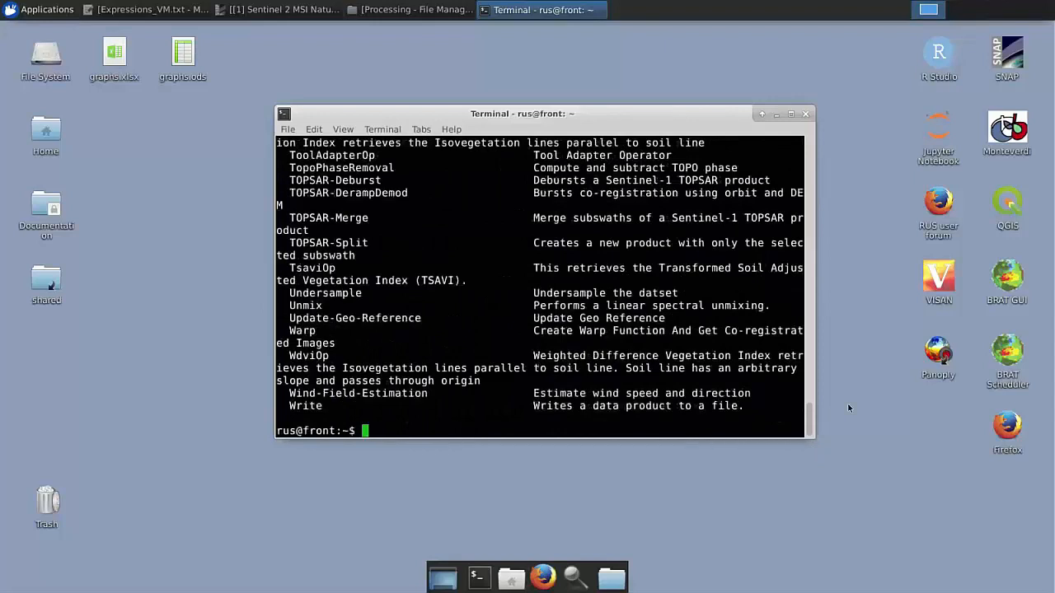
Run gpt Resample -h and review the operator's source options, parameter options and graph XML format.
{"action": "type", "text": "gpt Resample"}
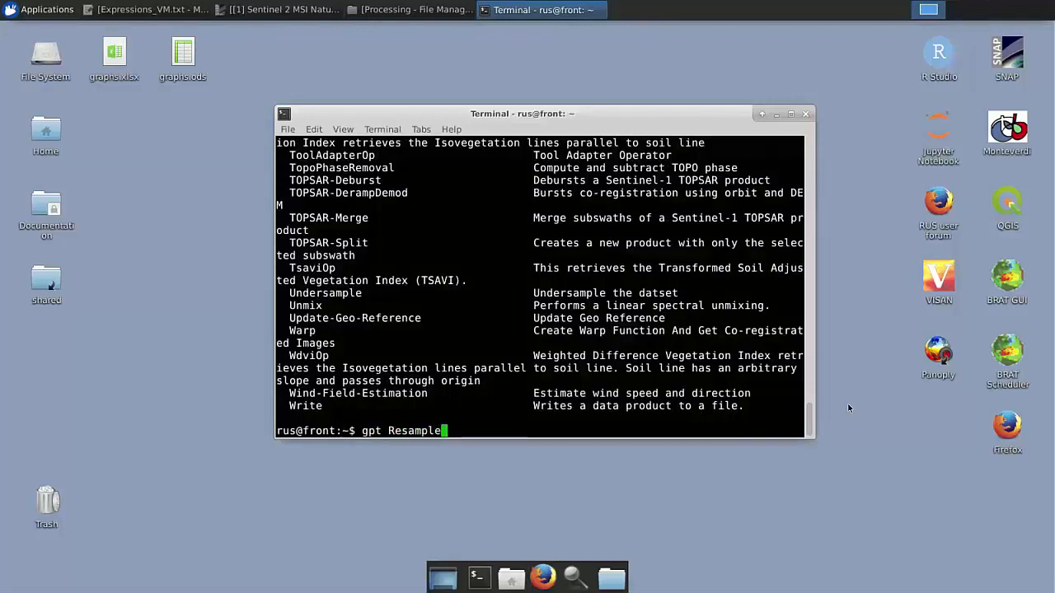
{"action": "type", "text": " -h"}
{"action": "key", "text": "Return"}
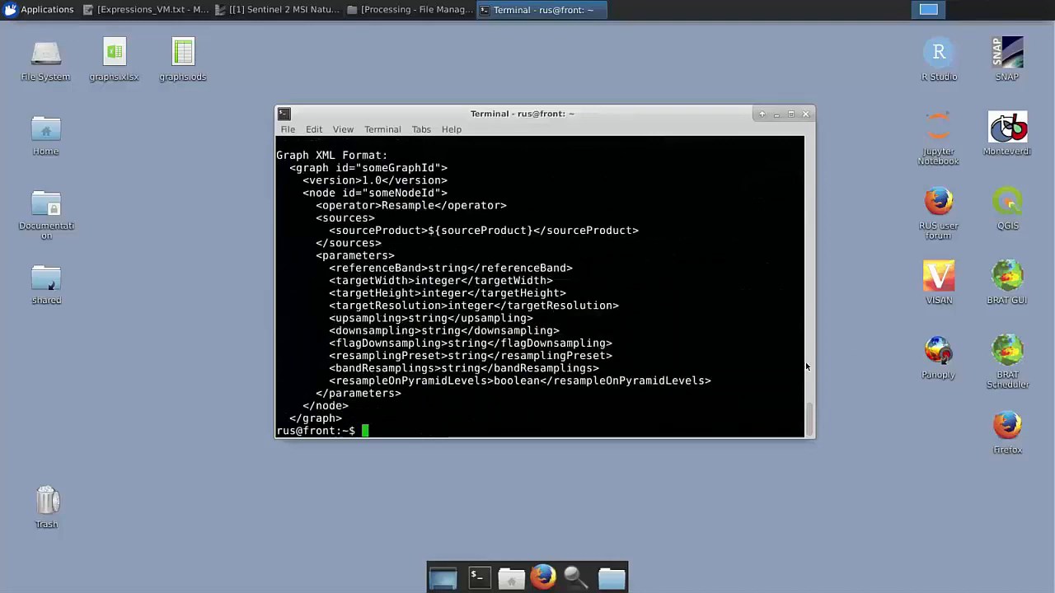
{"action": "scroll", "coordinate": [510, 352], "scroll_direction": "up", "scroll_amount": 10}
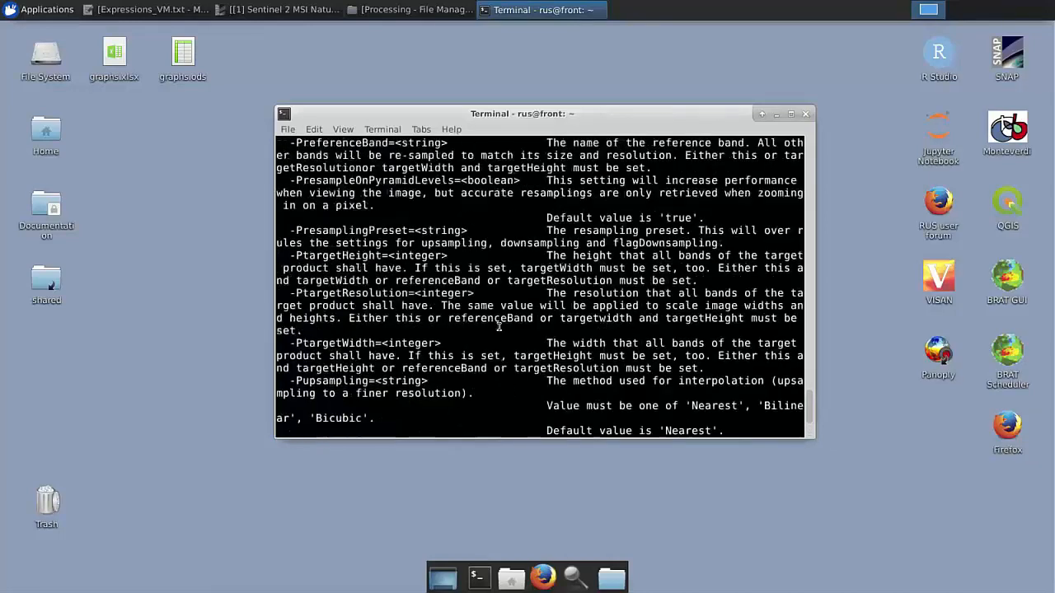
{"action": "scroll", "coordinate": [497, 327], "scroll_direction": "up", "scroll_amount": 8}
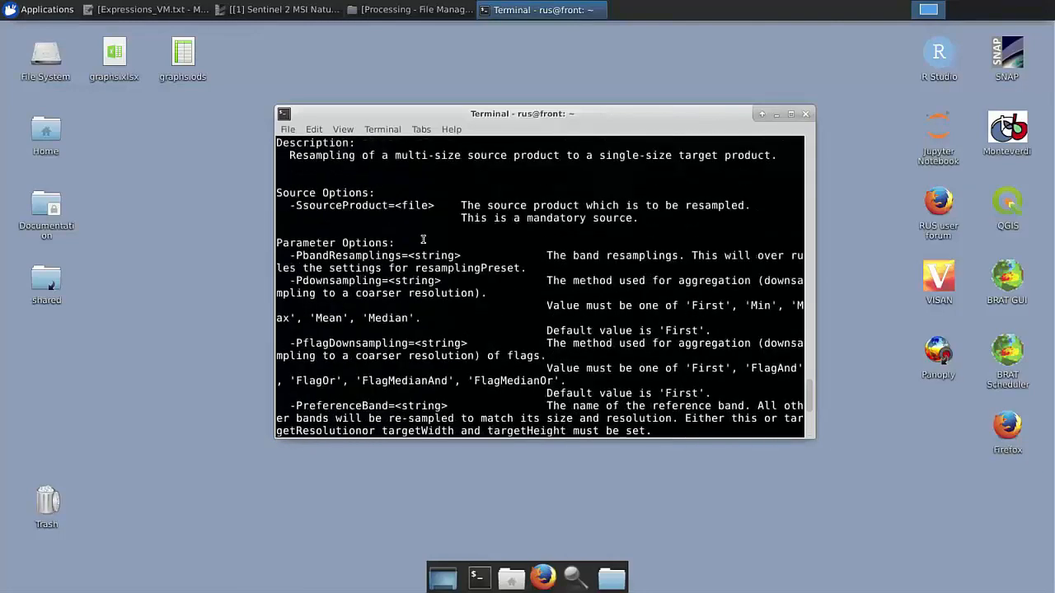
{"action": "scroll", "coordinate": [423, 270], "scroll_direction": "down", "scroll_amount": 3}
{"action": "scroll", "coordinate": [431, 234], "scroll_direction": "down", "scroll_amount": 1}
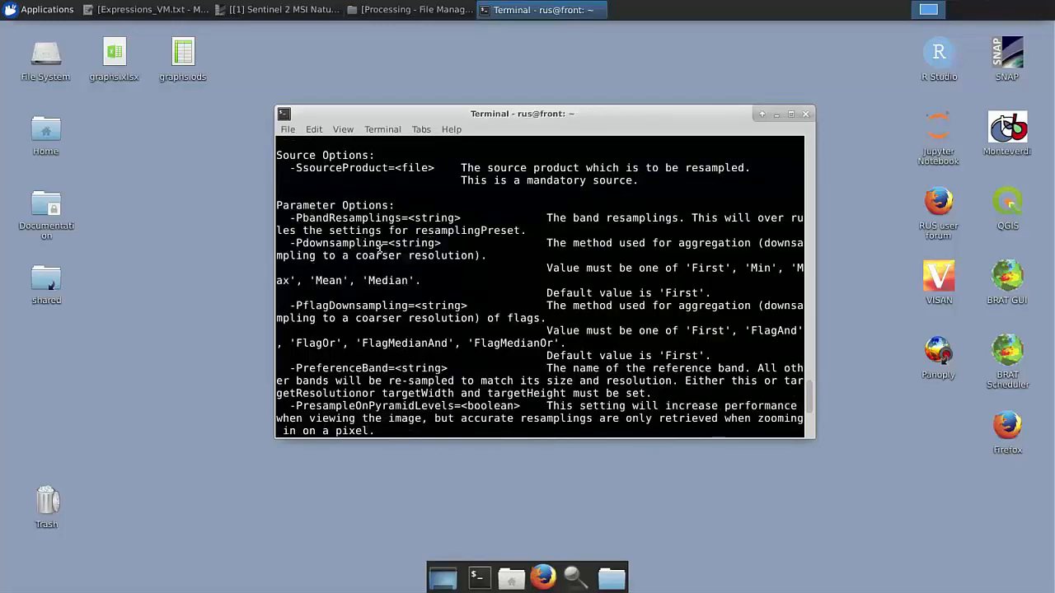
{"action": "scroll", "coordinate": [384, 313], "scroll_direction": "down", "scroll_amount": 5}
{"action": "scroll", "coordinate": [385, 316], "scroll_direction": "down", "scroll_amount": 5}
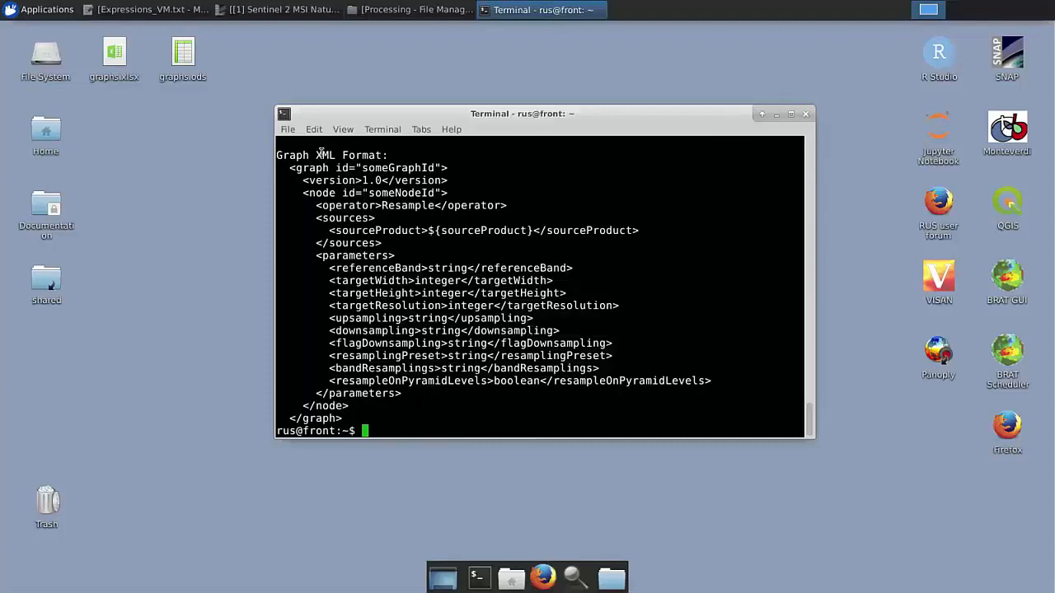
Open the script STEP1_script_gpt.sh from the Code folder inside Processing in the text editor.
{"action": "left_click", "coordinate": [410, 10]}
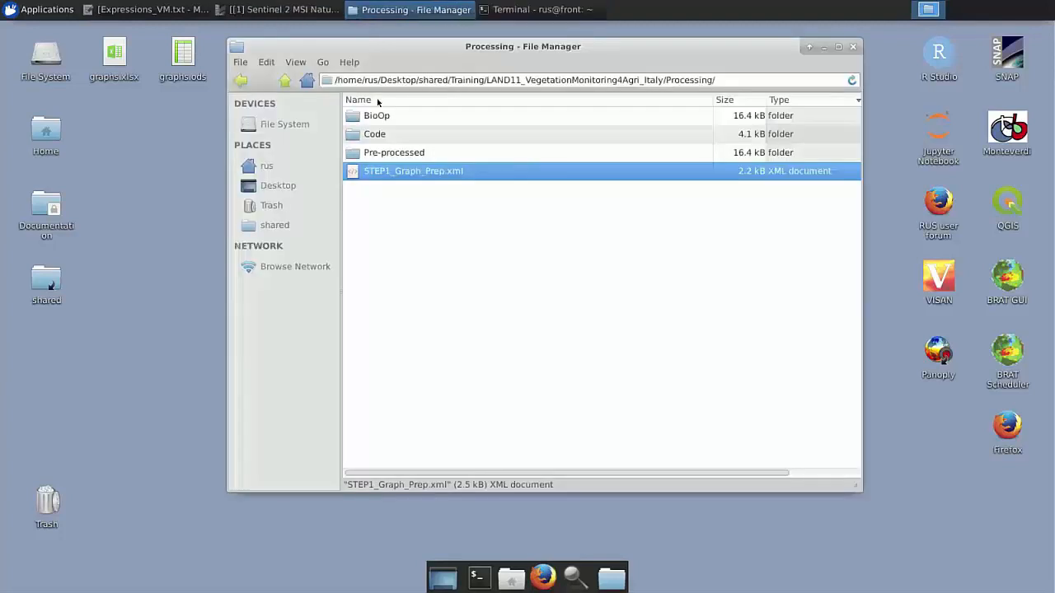
{"action": "double_click", "coordinate": [381, 135]}
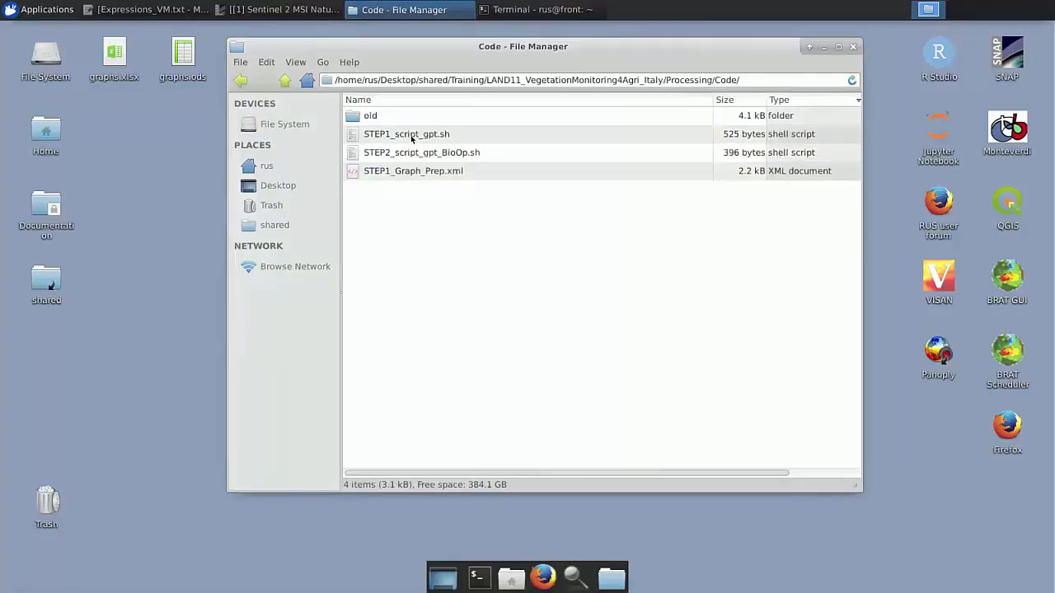
{"action": "double_click", "coordinate": [411, 136]}
{"action": "left_click_drag", "start_coordinate": [395, 211], "coordinate": [715, 110]}
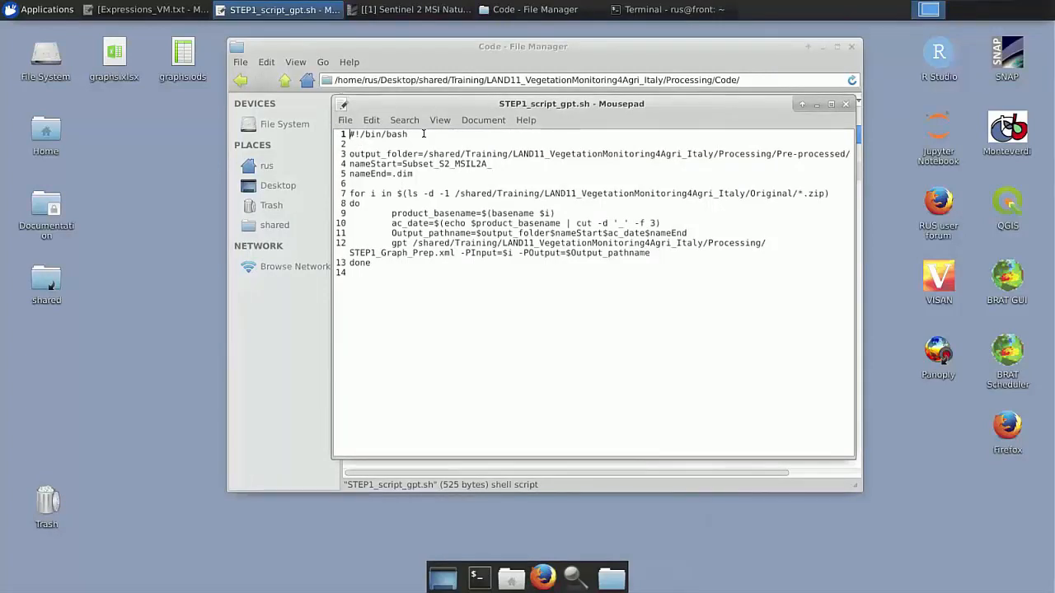
Review the script's bash header and the output_folder, nameStart and nameEnd variable definitions.
{"action": "left_click_drag", "start_coordinate": [424, 133], "coordinate": [344, 128]}
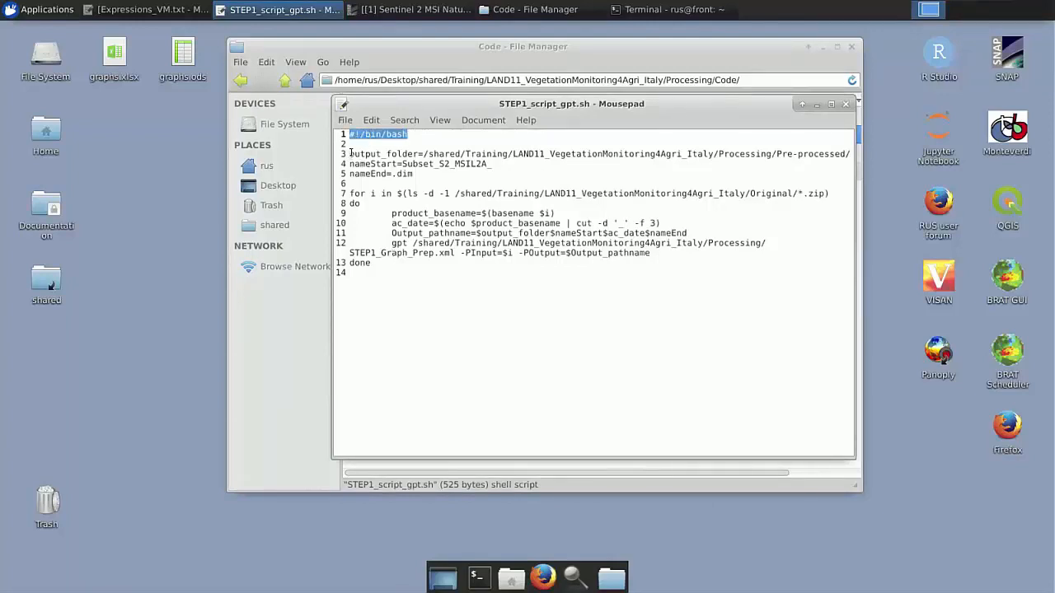
{"action": "left_click_drag", "start_coordinate": [350, 154], "coordinate": [850, 154]}
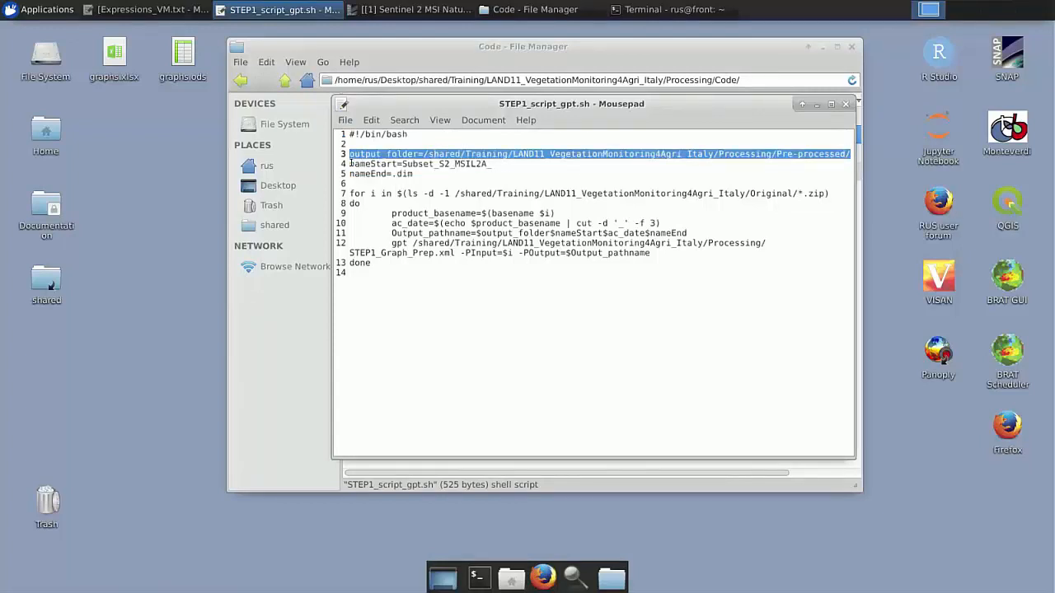
{"action": "left_click_drag", "start_coordinate": [351, 164], "coordinate": [492, 165]}
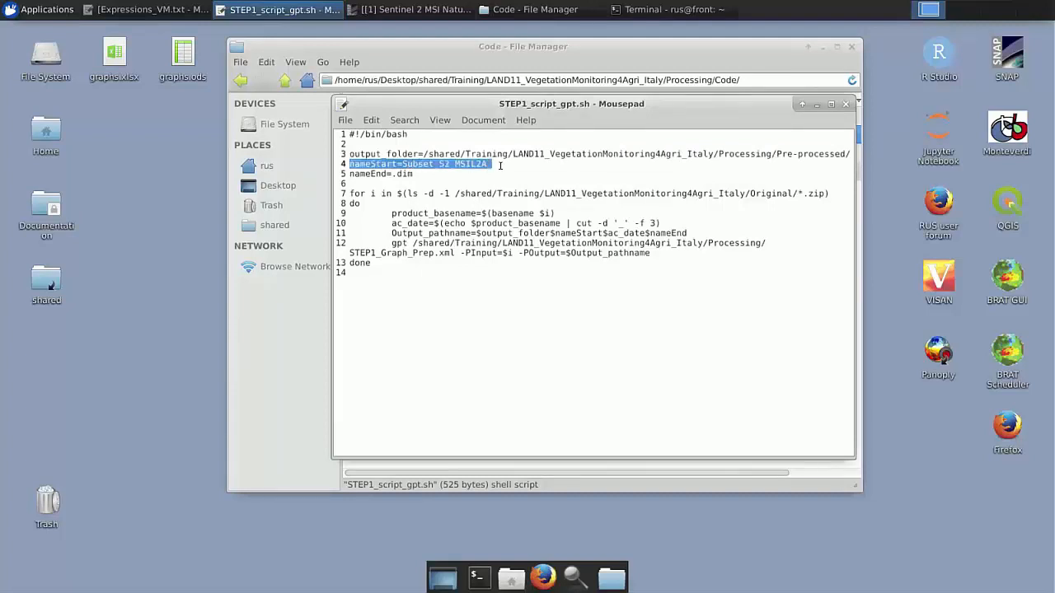
{"action": "left_click_drag", "start_coordinate": [413, 174], "coordinate": [351, 173]}
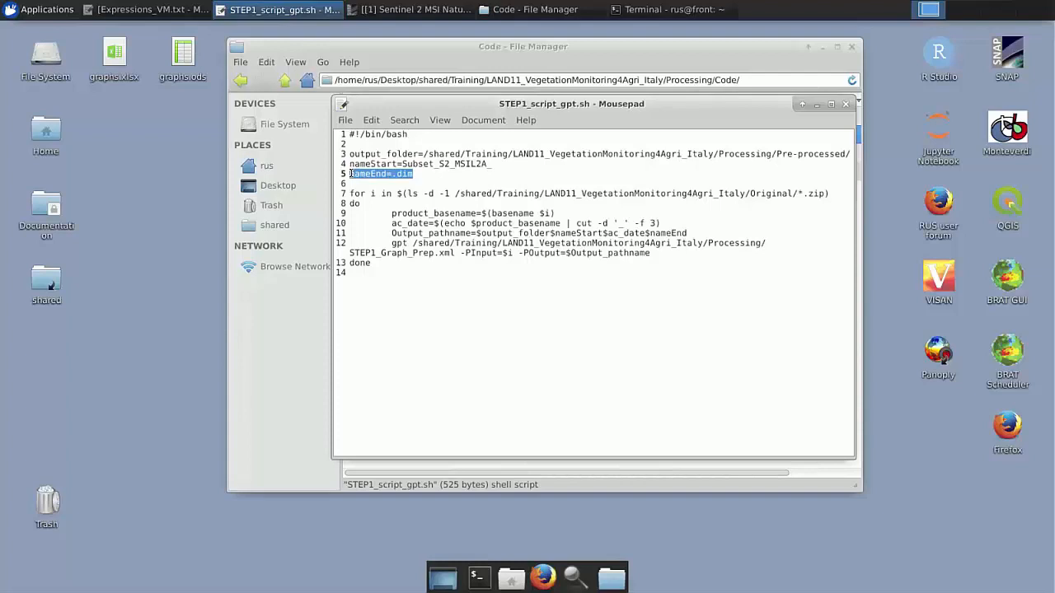
{"action": "left_click", "coordinate": [387, 174]}
{"action": "left_click_drag", "start_coordinate": [413, 174], "coordinate": [391, 174]}
{"action": "left_click_drag", "start_coordinate": [403, 163], "coordinate": [492, 164]}
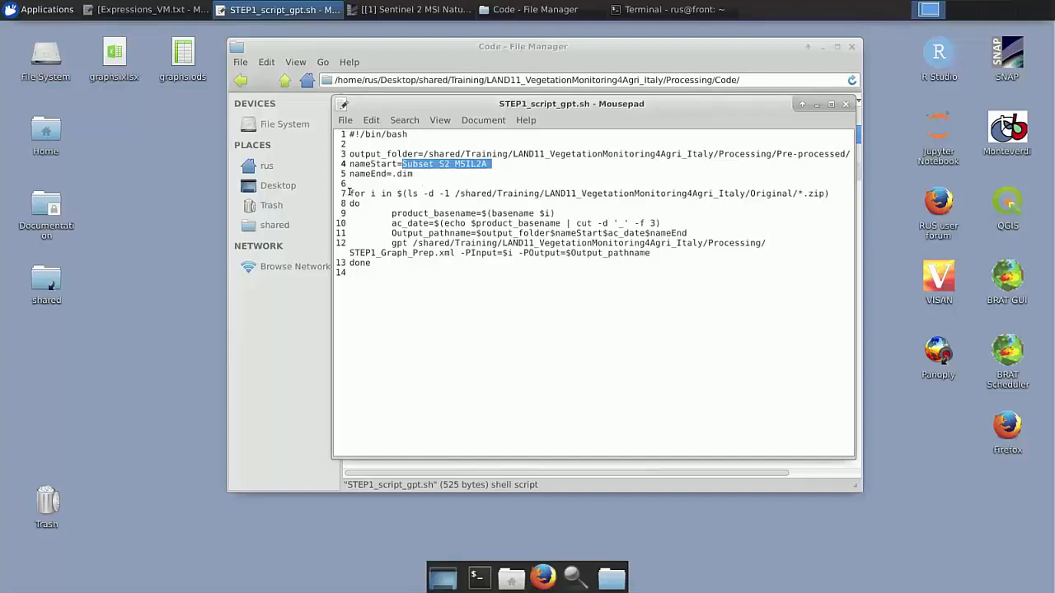
Examine the for loop over the Original zip files and how product_basename, ac_date and Output_pathname are built.
{"action": "left_click_drag", "start_coordinate": [349, 193], "coordinate": [375, 194]}
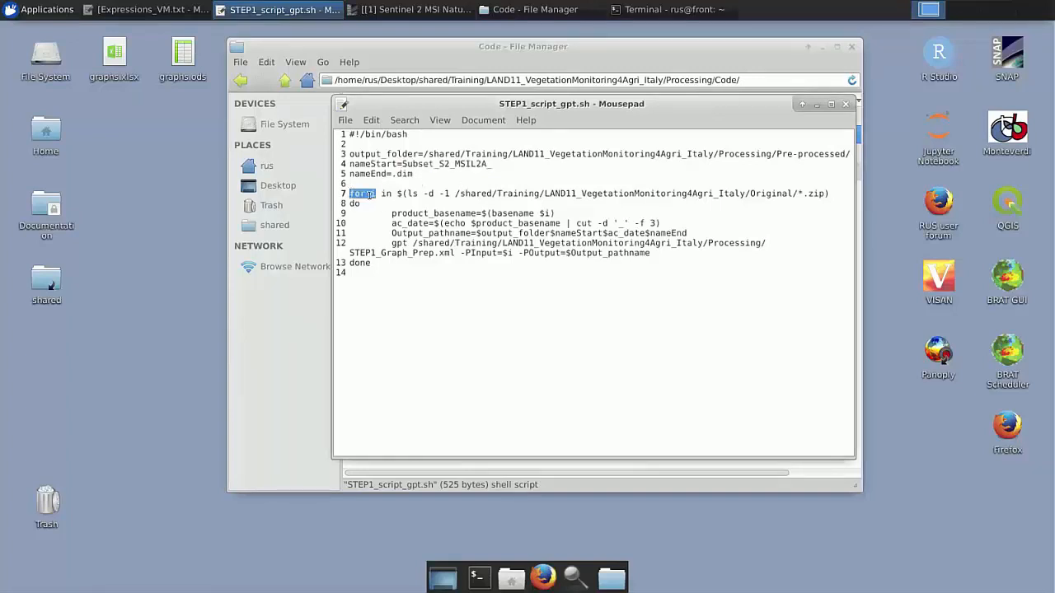
{"action": "left_click", "coordinate": [370, 194]}
{"action": "left_click_drag", "start_coordinate": [455, 193], "coordinate": [823, 193]}
{"action": "left_click_drag", "start_coordinate": [391, 213], "coordinate": [478, 214]}
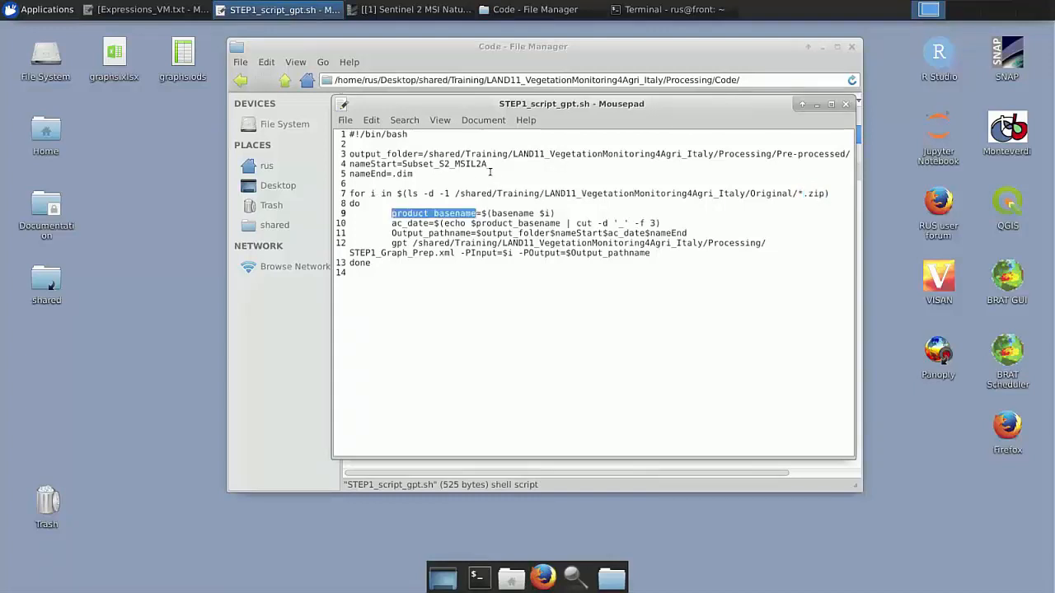
{"action": "left_click_drag", "start_coordinate": [393, 223], "coordinate": [444, 222]}
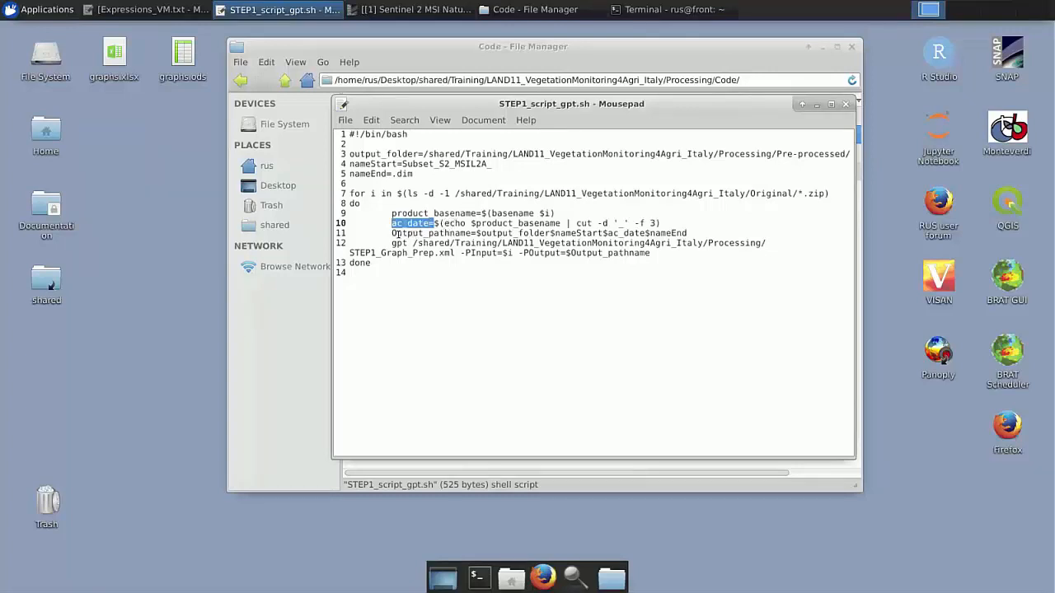
{"action": "left_click_drag", "start_coordinate": [392, 234], "coordinate": [550, 234]}
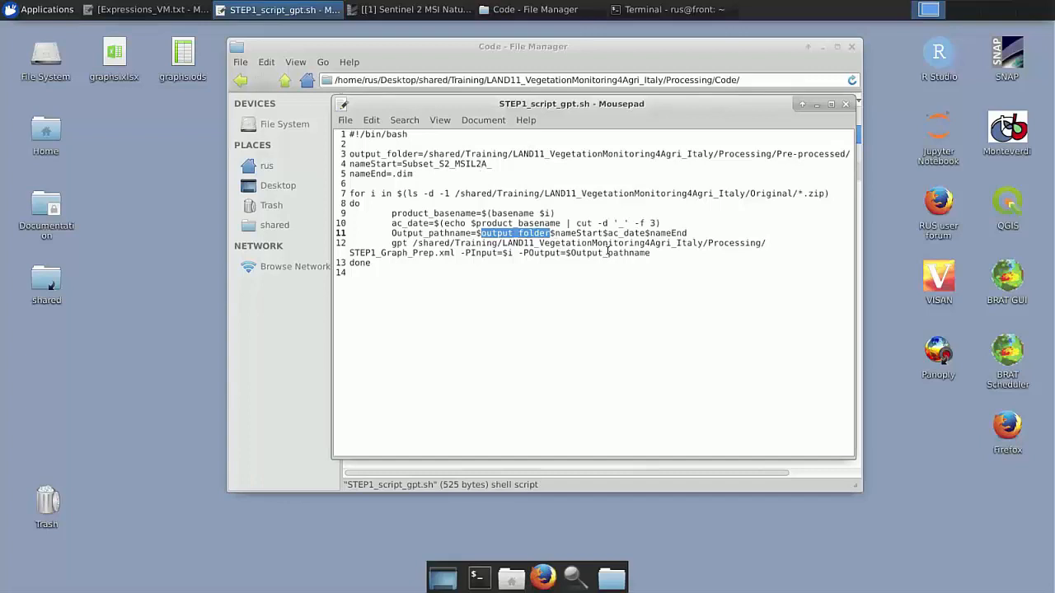
{"action": "left_click_drag", "start_coordinate": [607, 233], "coordinate": [646, 233]}
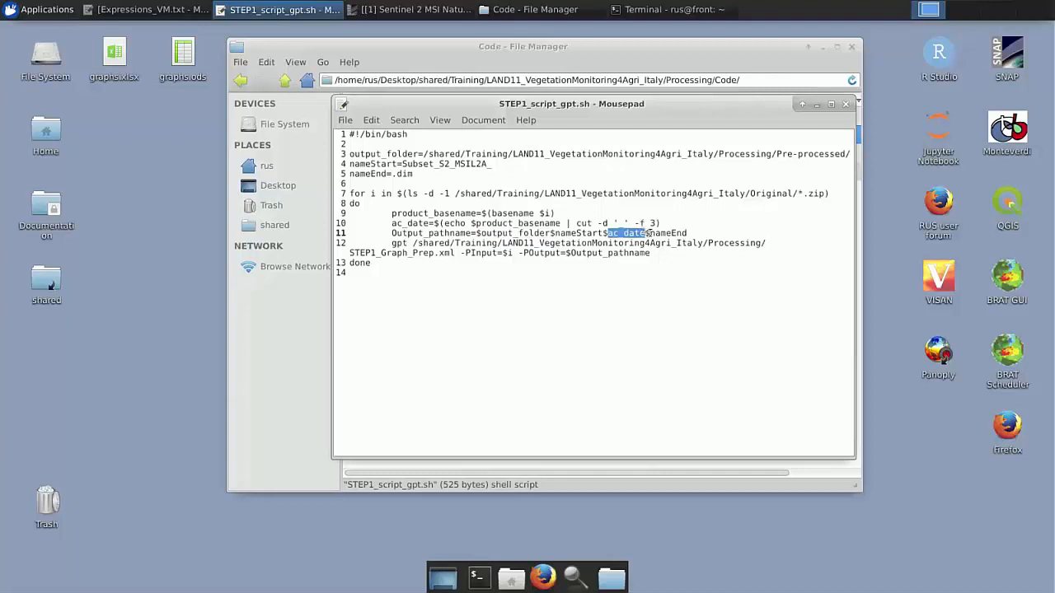
{"action": "left_click_drag", "start_coordinate": [655, 233], "coordinate": [687, 233]}
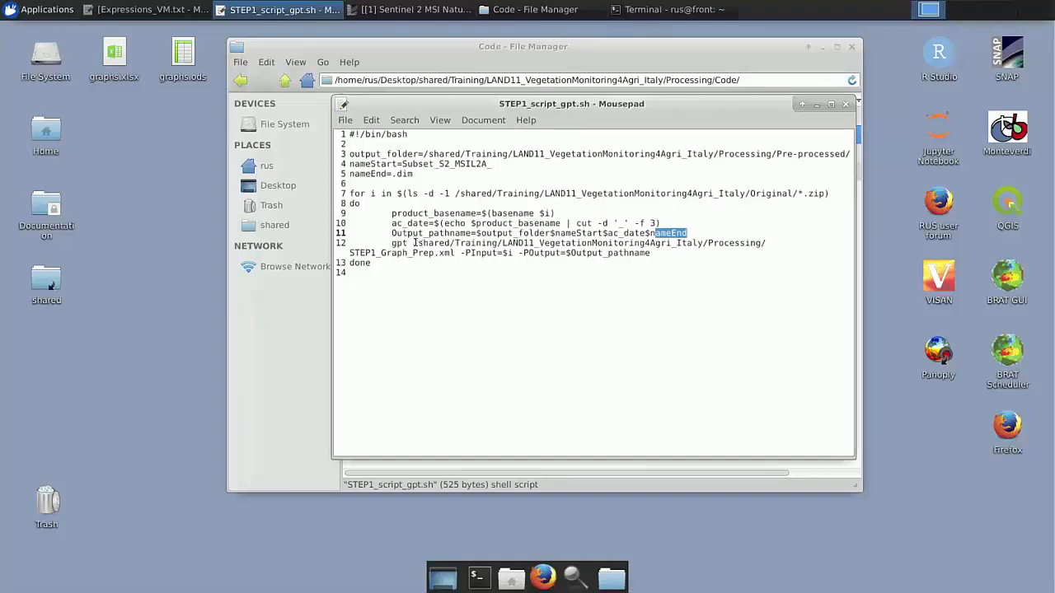
Examine the gpt command's graph path and its -PInput and -POutput parameters, then close the script.
{"action": "left_click_drag", "start_coordinate": [413, 243], "coordinate": [455, 253]}
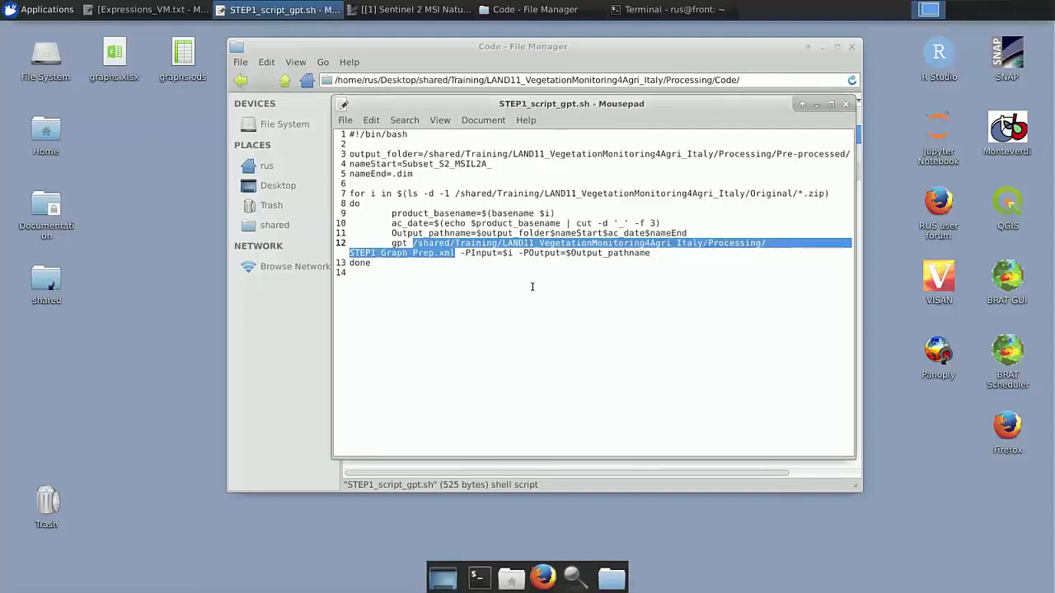
{"action": "left_click_drag", "start_coordinate": [460, 253], "coordinate": [513, 253]}
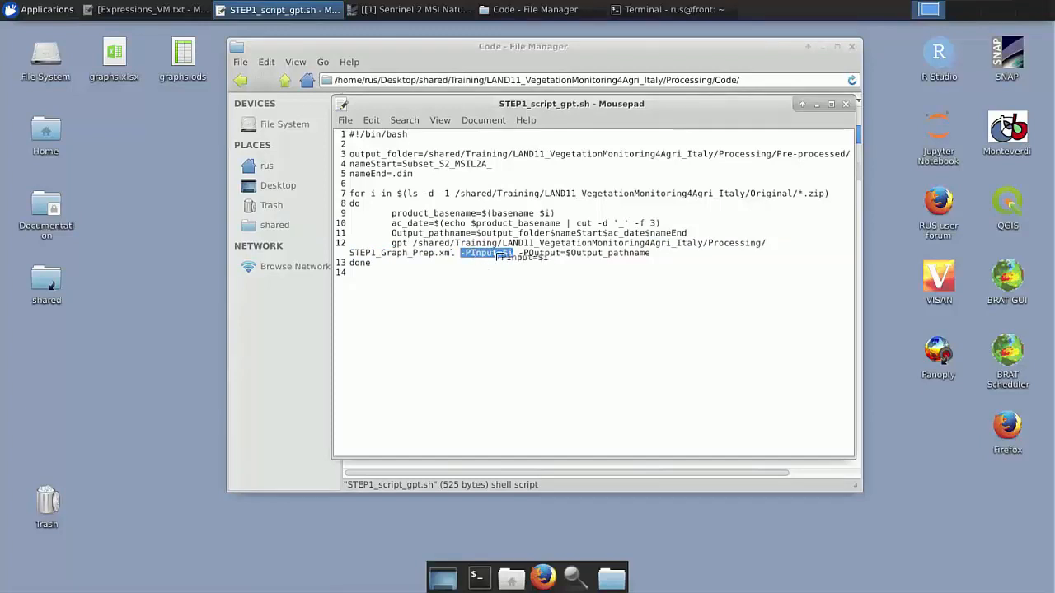
{"action": "type", "text": "-PInput=$i"}
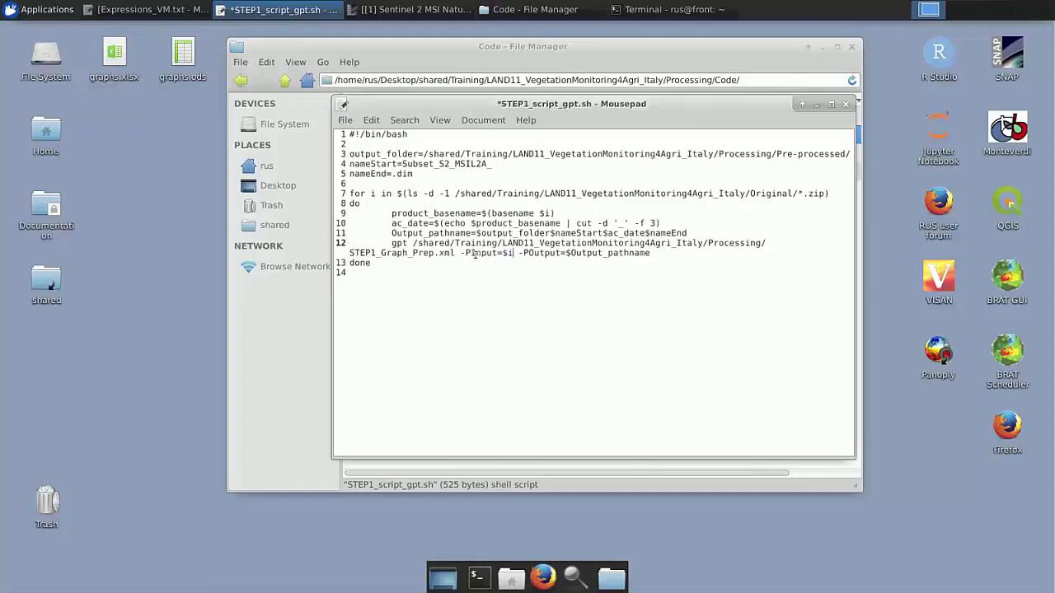
{"action": "left_click", "coordinate": [460, 253]}
{"action": "left_click_drag", "start_coordinate": [461, 253], "coordinate": [471, 253]}
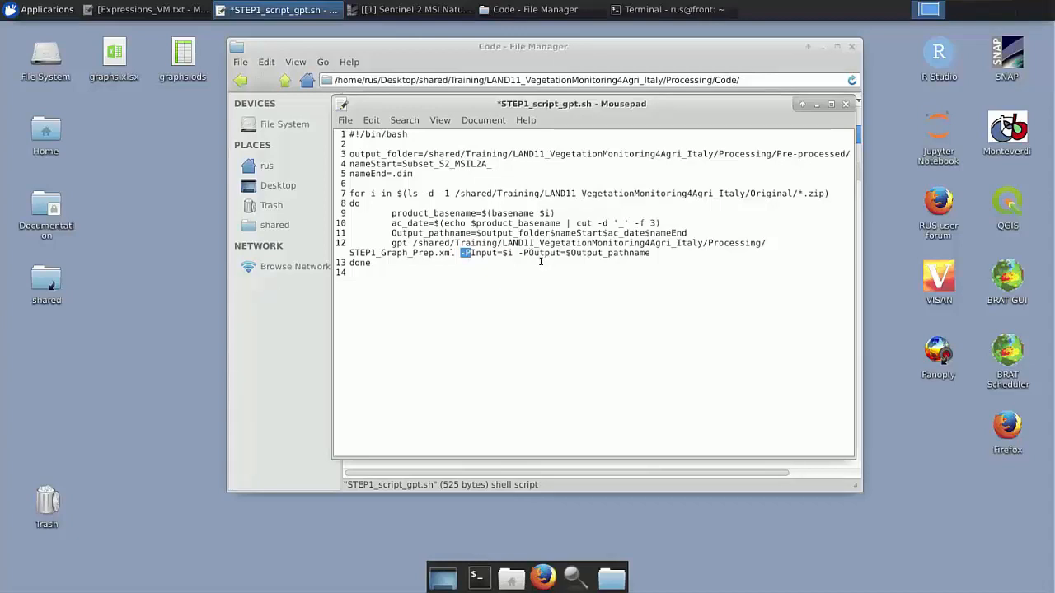
{"action": "left_click_drag", "start_coordinate": [518, 253], "coordinate": [527, 253]}
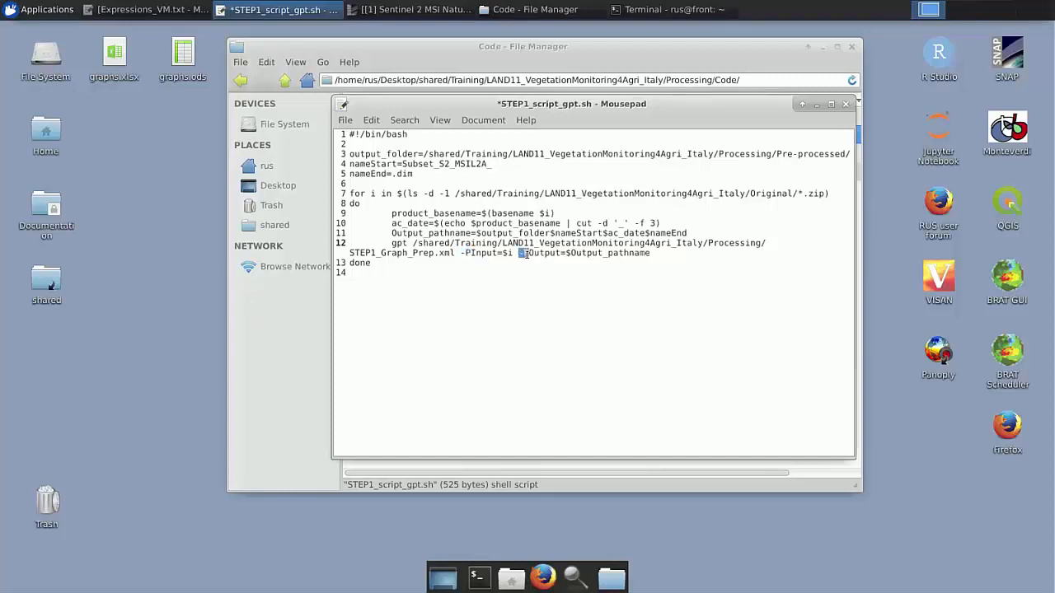
{"action": "left_click", "coordinate": [561, 253]}
{"action": "left_click_drag", "start_coordinate": [561, 253], "coordinate": [568, 253]}
{"action": "left_click_drag", "start_coordinate": [392, 233], "coordinate": [692, 233]}
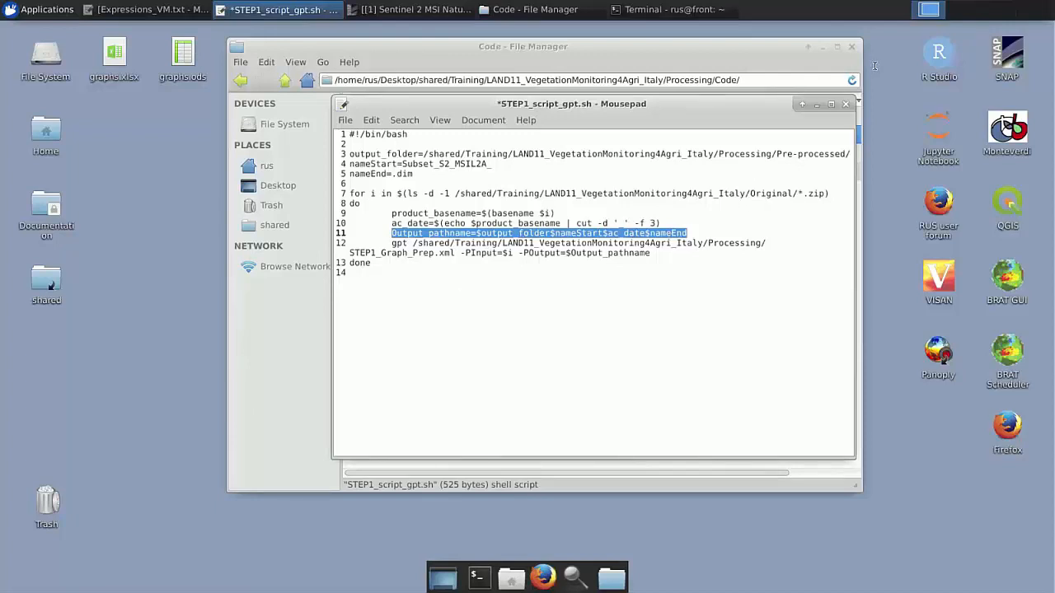
{"action": "left_click", "coordinate": [845, 107]}
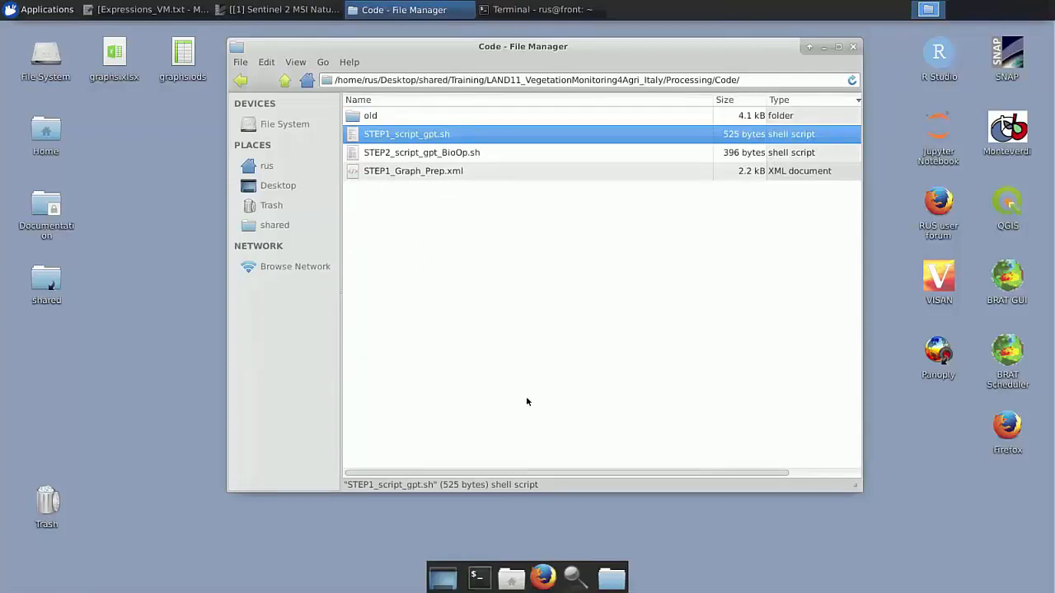
Open a terminal in the Code folder and place its window below the listed script files.
{"action": "right_click", "coordinate": [463, 251]}
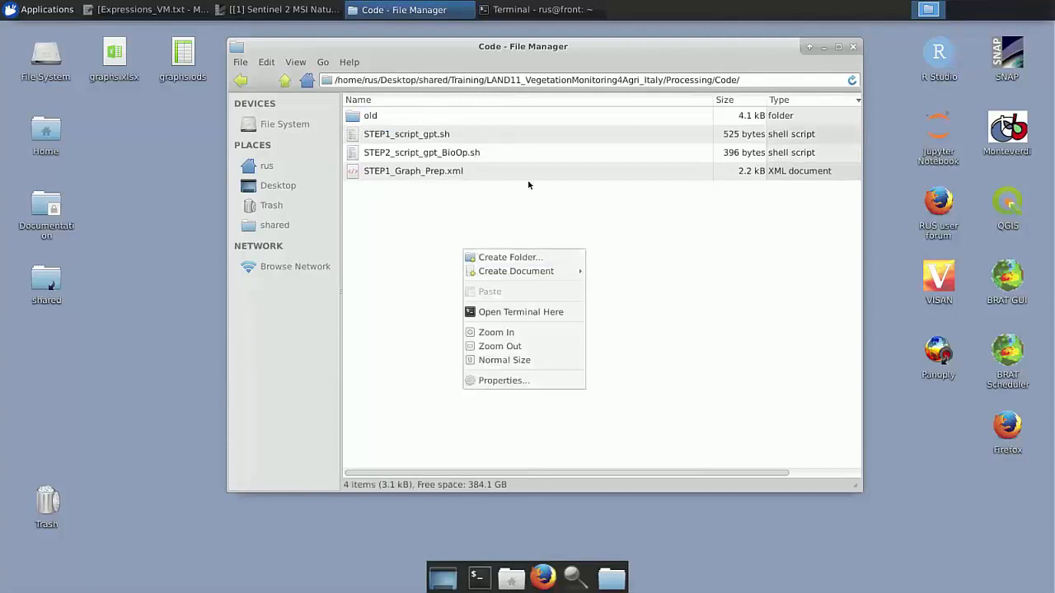
{"action": "left_click", "coordinate": [505, 313]}
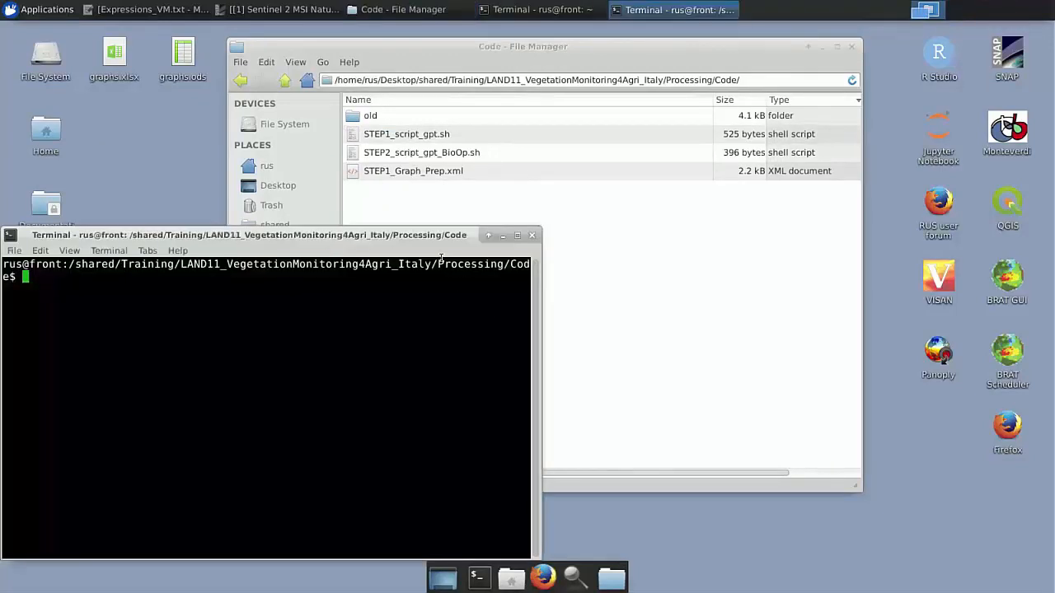
{"action": "left_click_drag", "start_coordinate": [375, 234], "coordinate": [668, 114]}
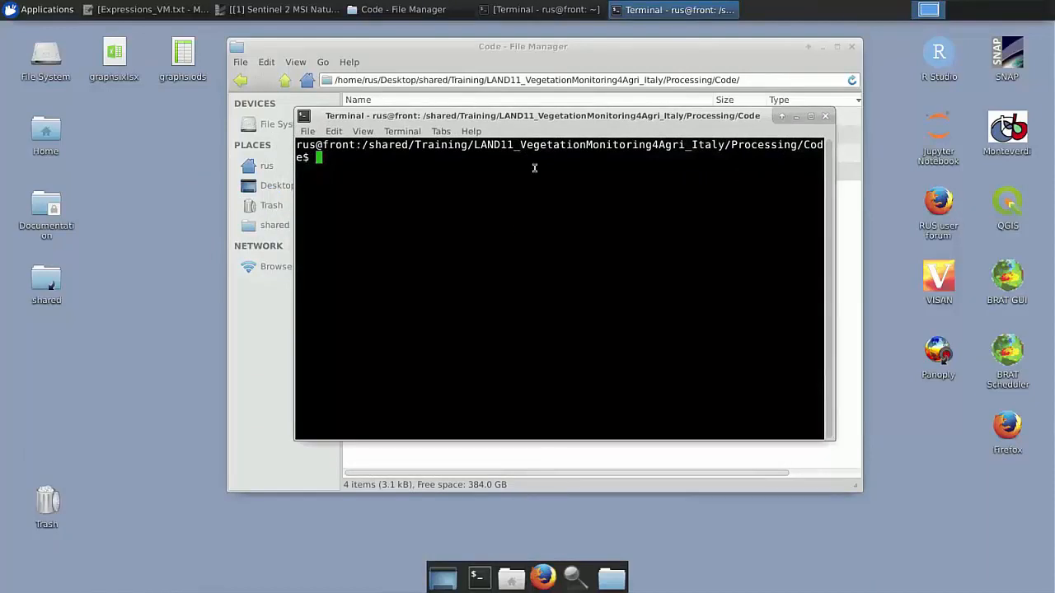
{"action": "left_click_drag", "start_coordinate": [549, 119], "coordinate": [621, 207]}
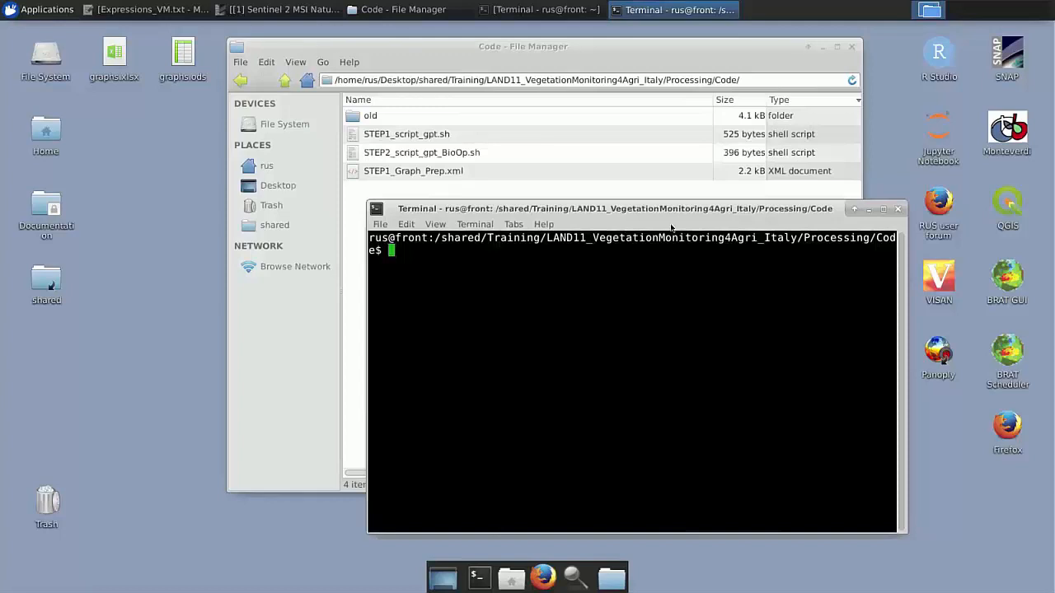
Run the batch script with the command sh STEP1_script_gpt.sh.
{"action": "type", "text": "SH"}
{"action": "key", "text": "BackSpace"}
{"action": "key", "text": "BackSpace"}
{"action": "type", "text": "sh"}
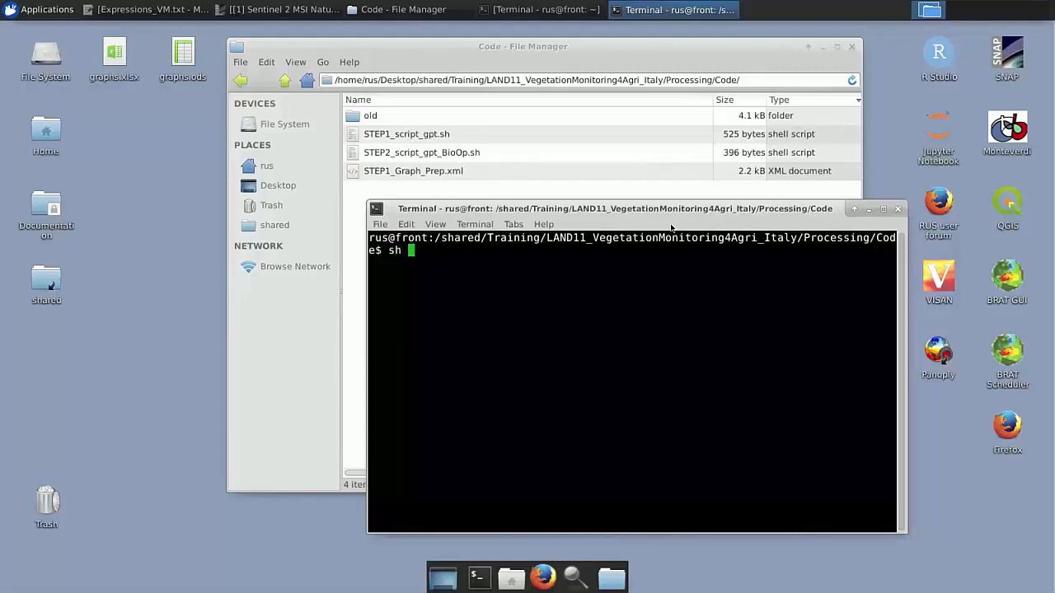
{"action": "type", "text": " STEP1_sc"}
{"action": "key", "text": "Tab"}
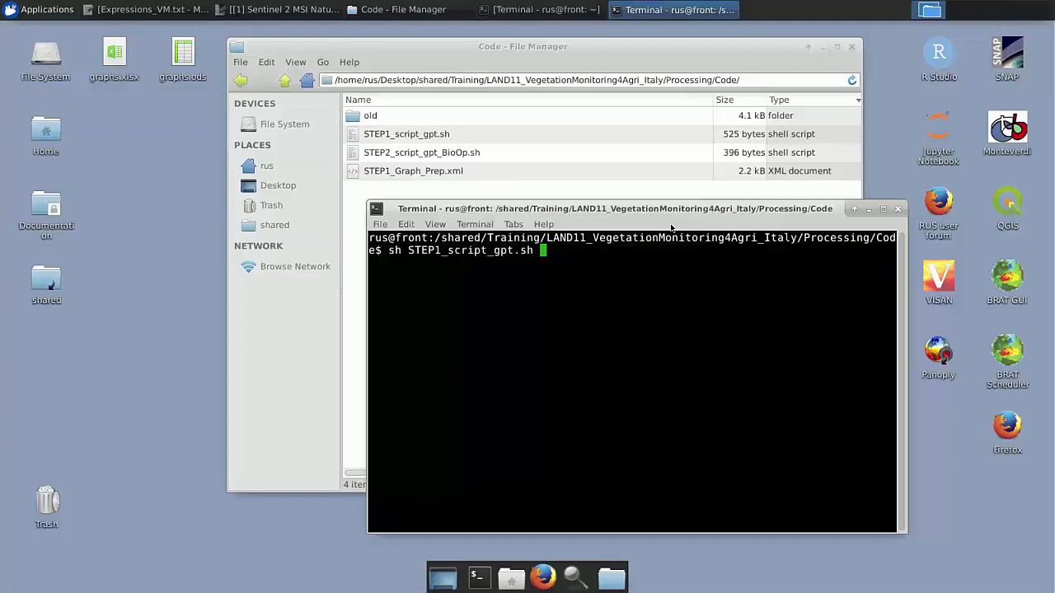
{"action": "key", "text": "Return"}
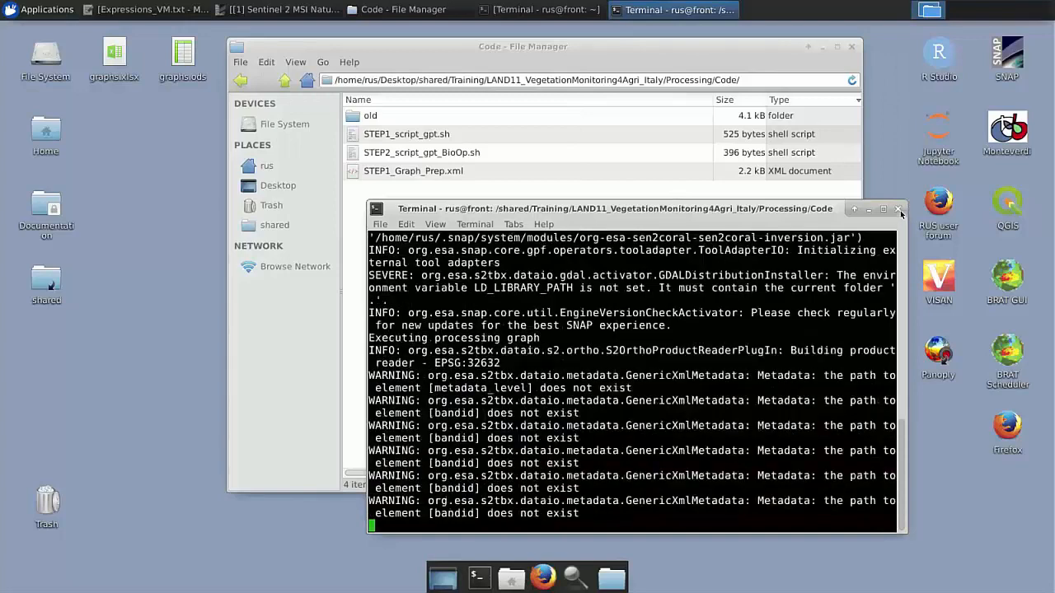
Close the terminal window that is running the batch script.
{"action": "left_click_drag", "start_coordinate": [900, 211], "coordinate": [856, 114]}
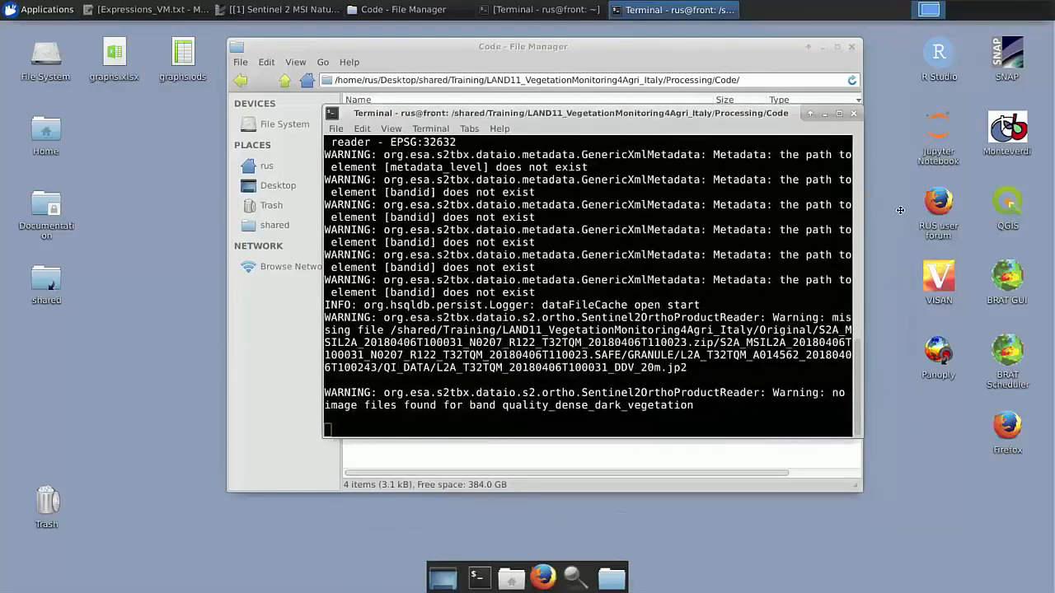
{"action": "left_click_drag", "start_coordinate": [900, 210], "coordinate": [853, 113]}
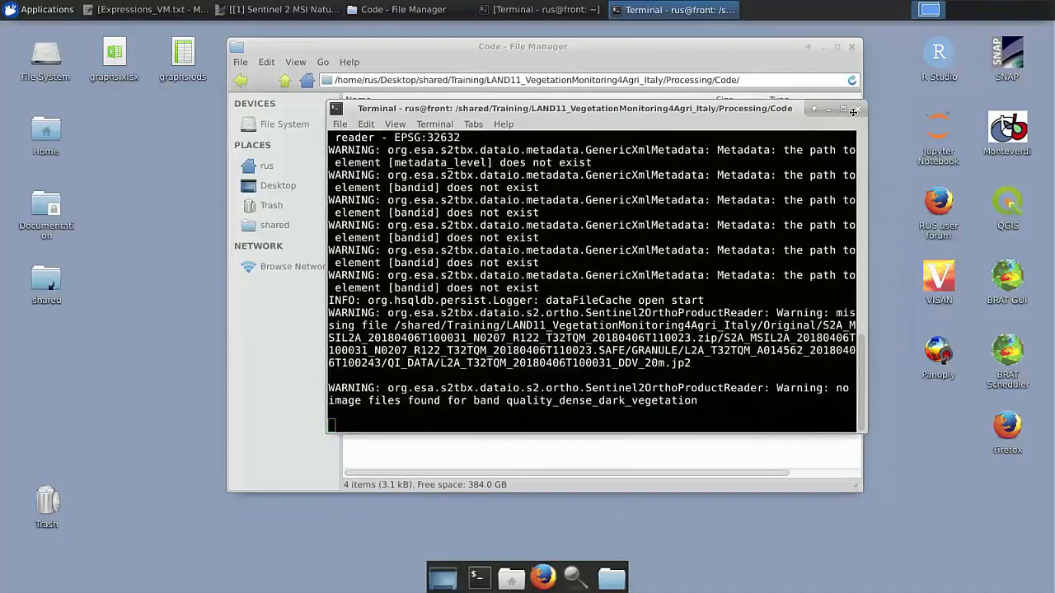
{"action": "left_click", "coordinate": [855, 109]}
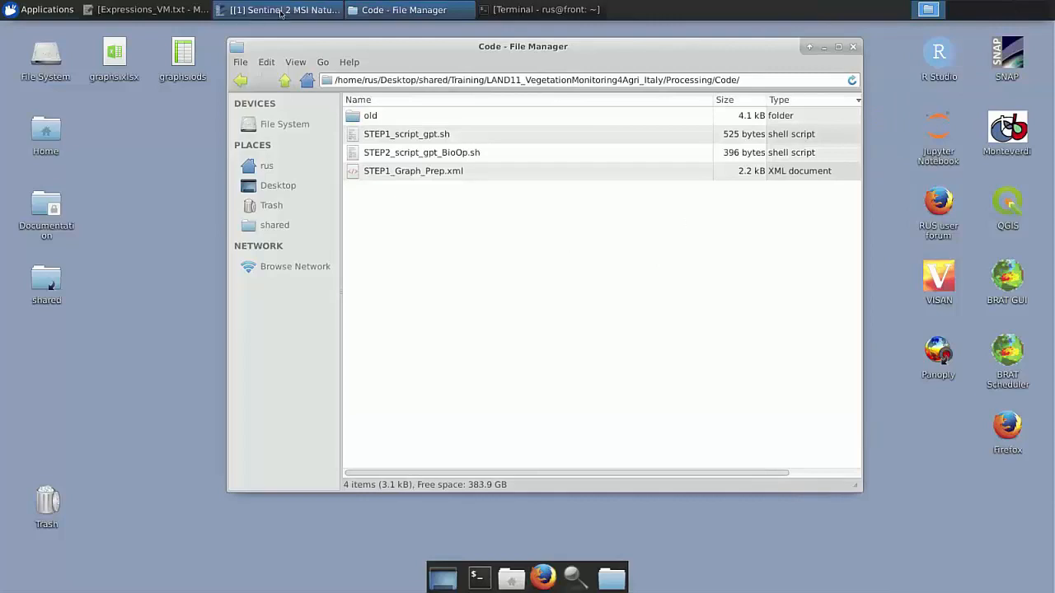
Switch to SNAP and open the session Pre-processed.snap from the LAND11_VegetationMonitoring4Agri_Italy folder, discarding changes to the currently open product.
{"action": "left_click", "coordinate": [281, 10]}
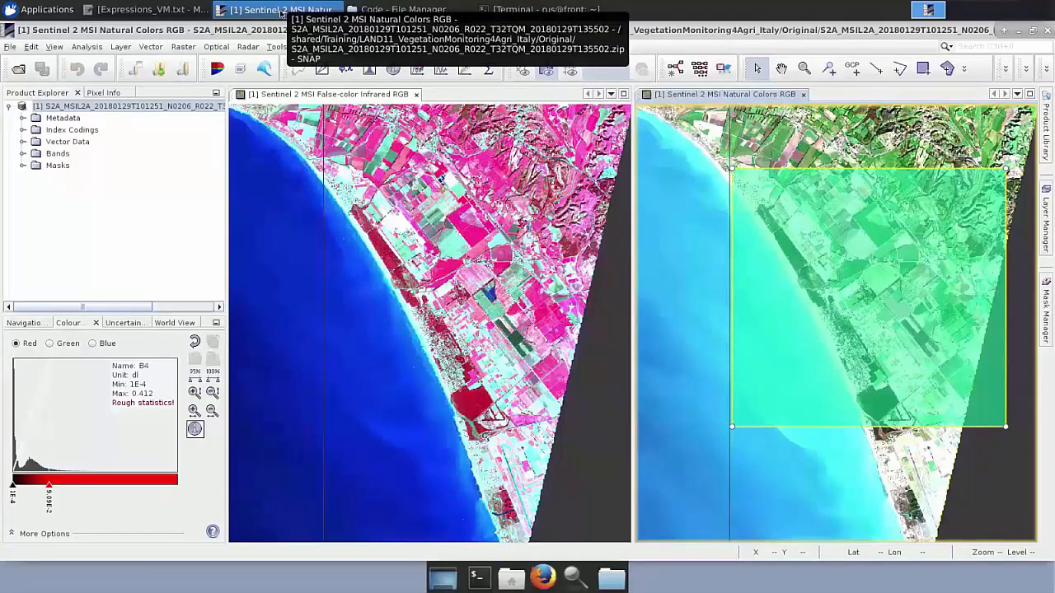
{"action": "left_click", "coordinate": [9, 47]}
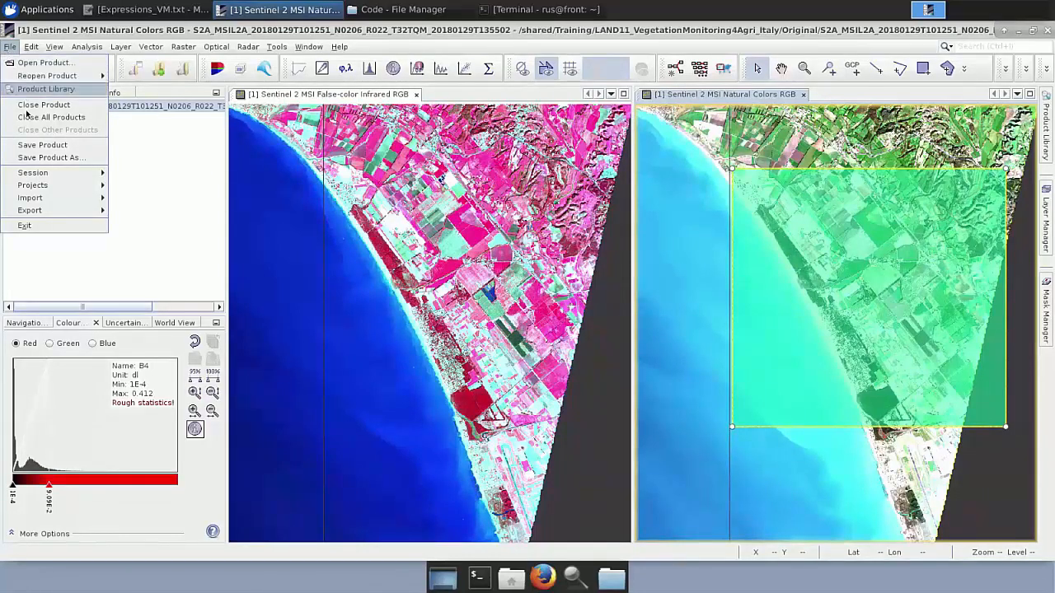
{"action": "mouse_move", "coordinate": [38, 174]}
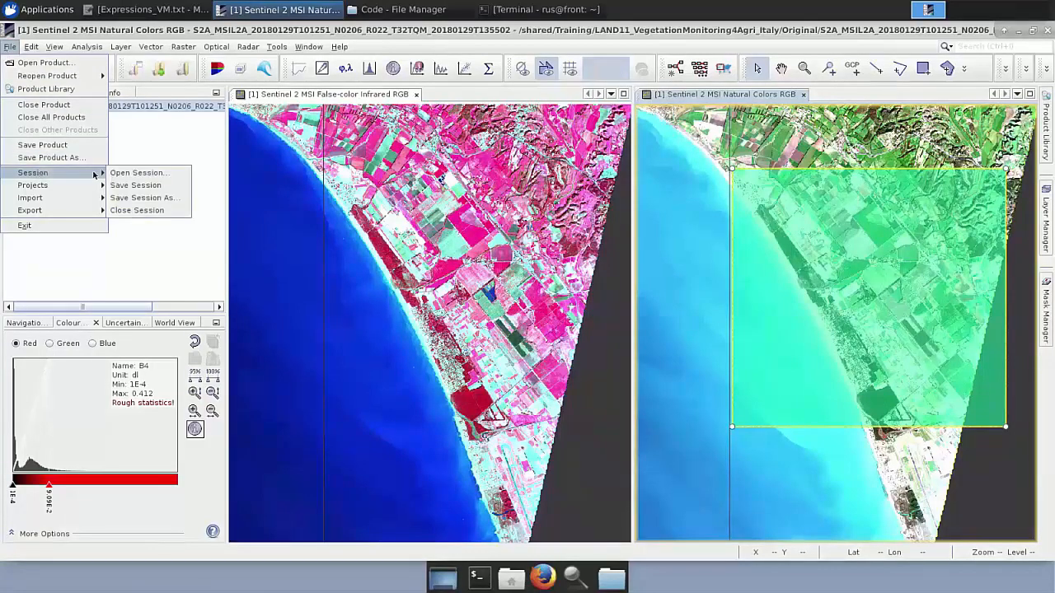
{"action": "left_click", "coordinate": [138, 174]}
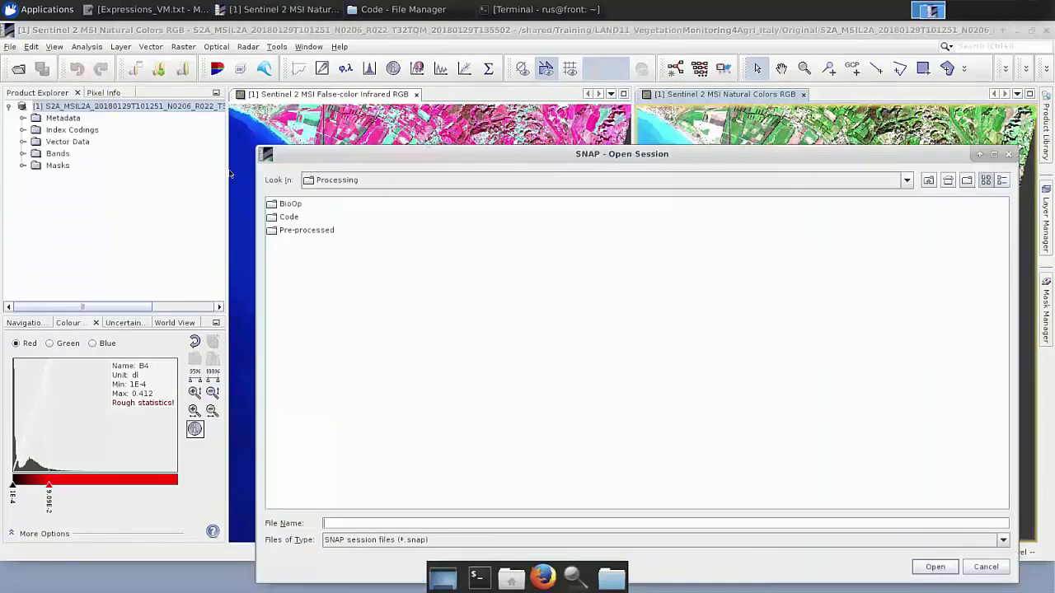
{"action": "left_click", "coordinate": [520, 188]}
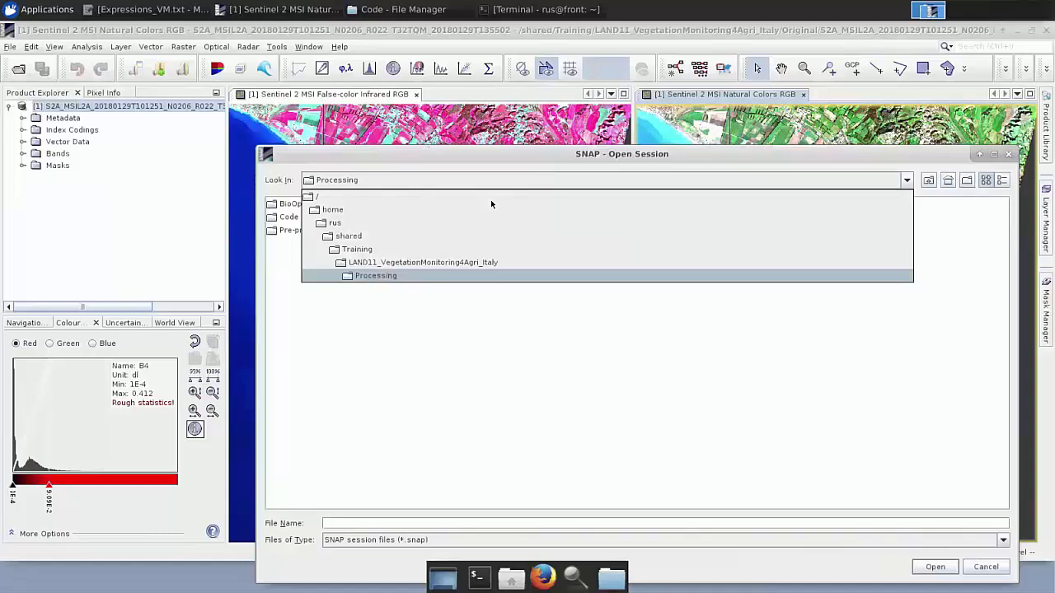
{"action": "left_click", "coordinate": [390, 259]}
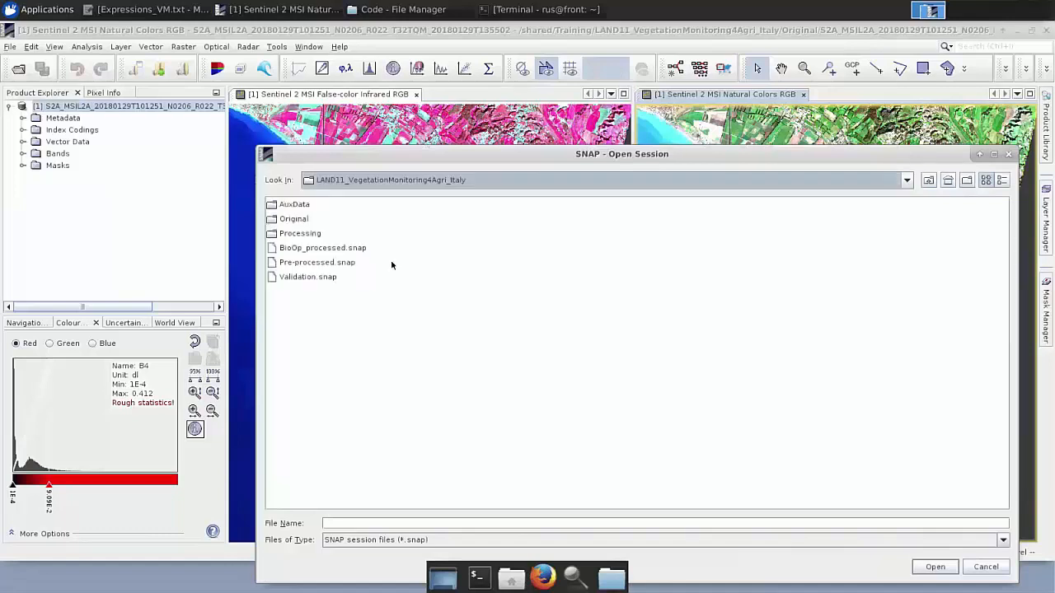
{"action": "left_click", "coordinate": [301, 264]}
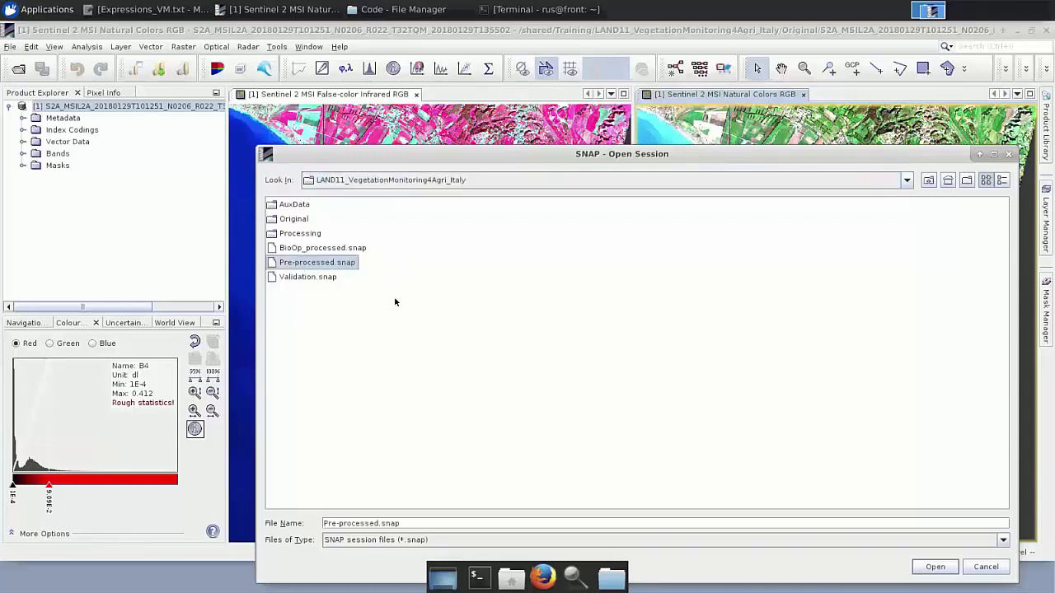
{"action": "left_click", "coordinate": [942, 572]}
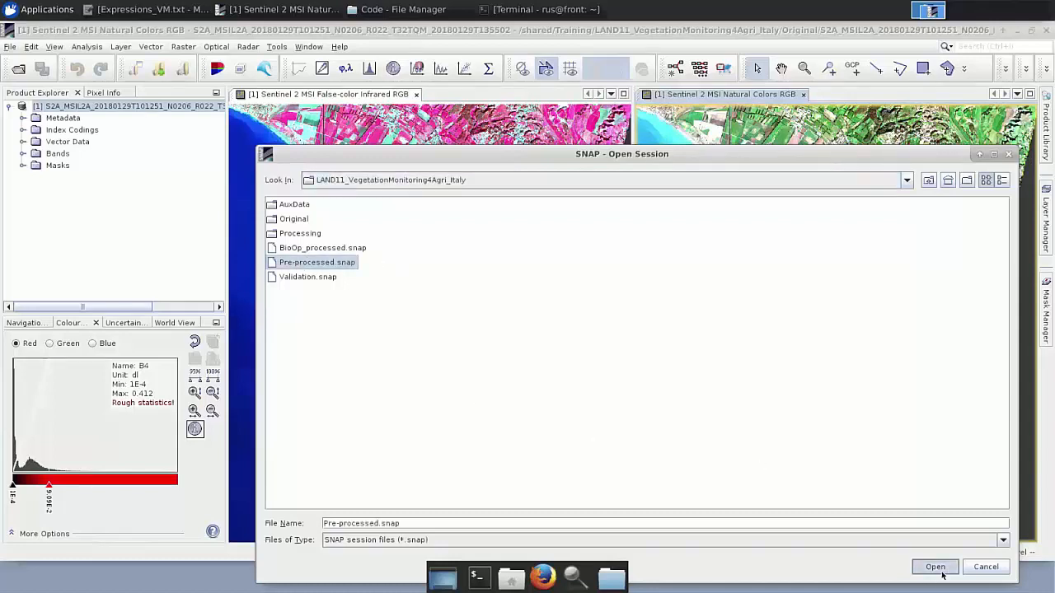
{"action": "left_click", "coordinate": [937, 569]}
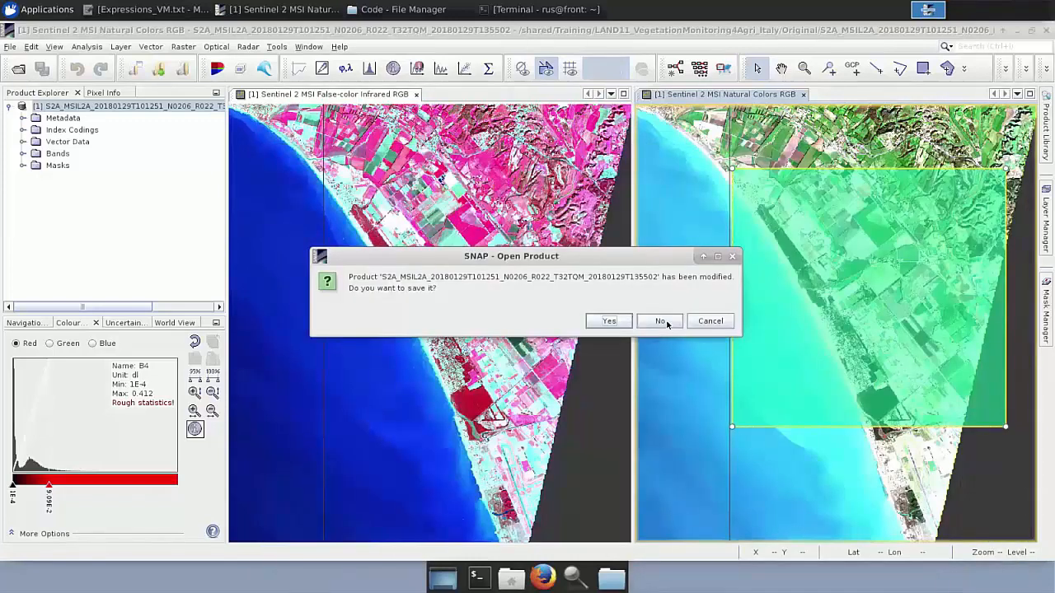
{"action": "left_click", "coordinate": [660, 321]}
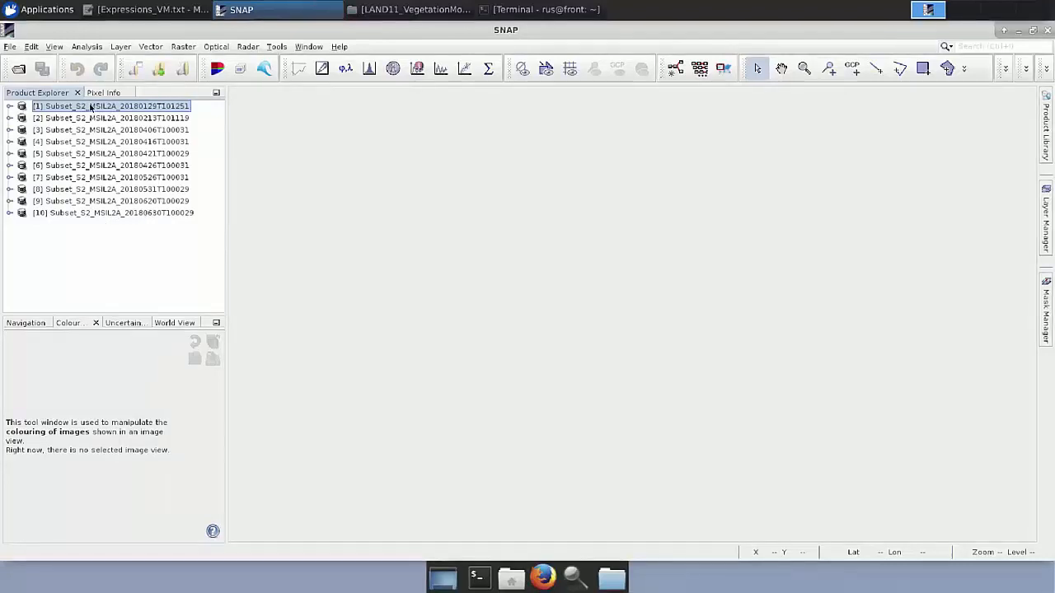
Open Sentinel 2 MSI Natural Colors RGB views (B4, B3, B2) of the first three subset products, 20180129, 20180213 and 20180406.
{"action": "right_click", "coordinate": [92, 108]}
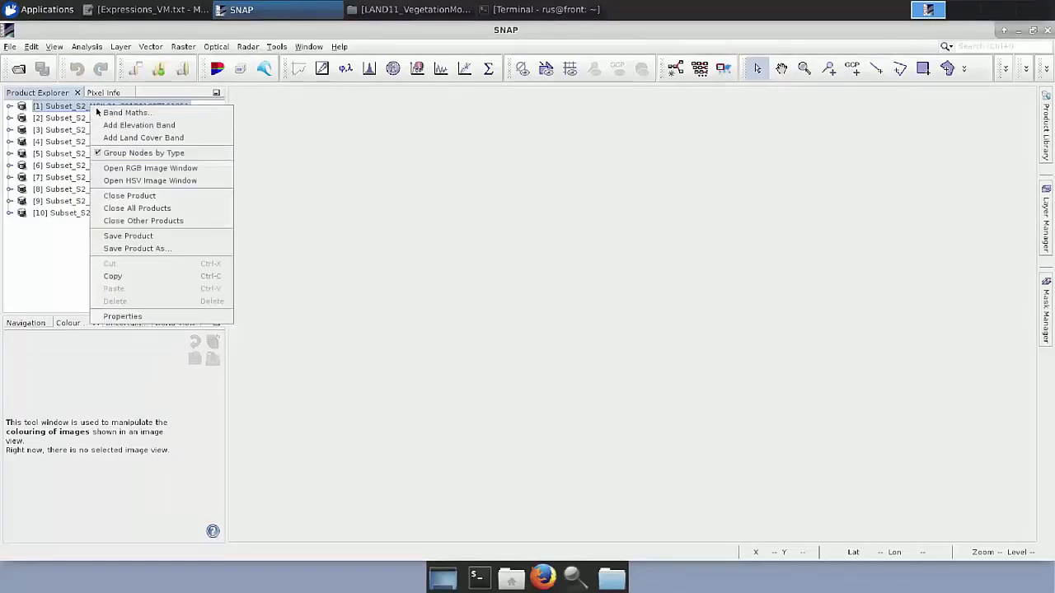
{"action": "left_click", "coordinate": [129, 169]}
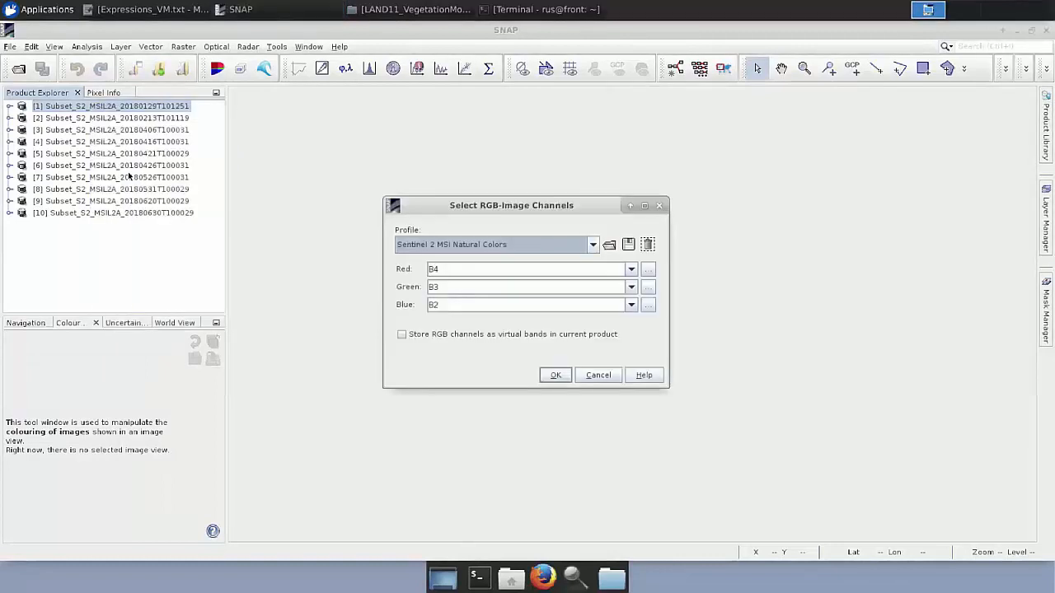
{"action": "left_click", "coordinate": [556, 376]}
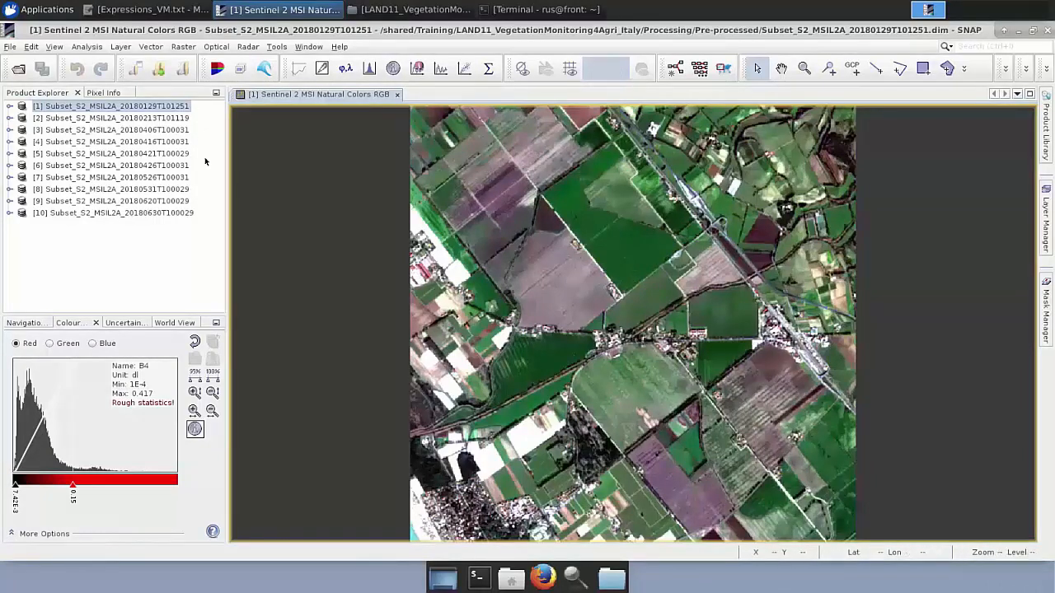
{"action": "right_click", "coordinate": [149, 121]}
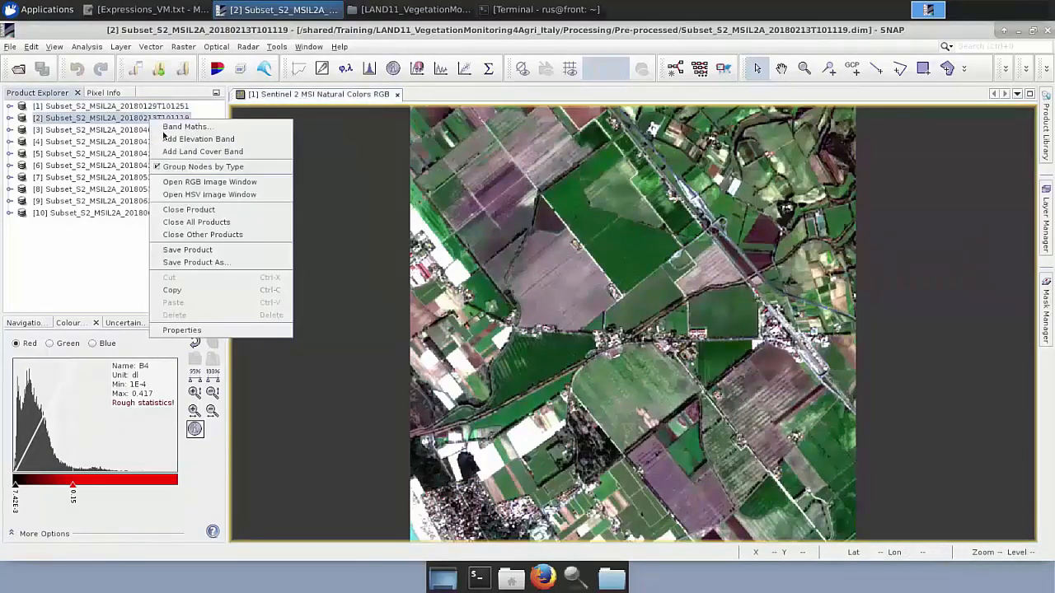
{"action": "left_click", "coordinate": [210, 179]}
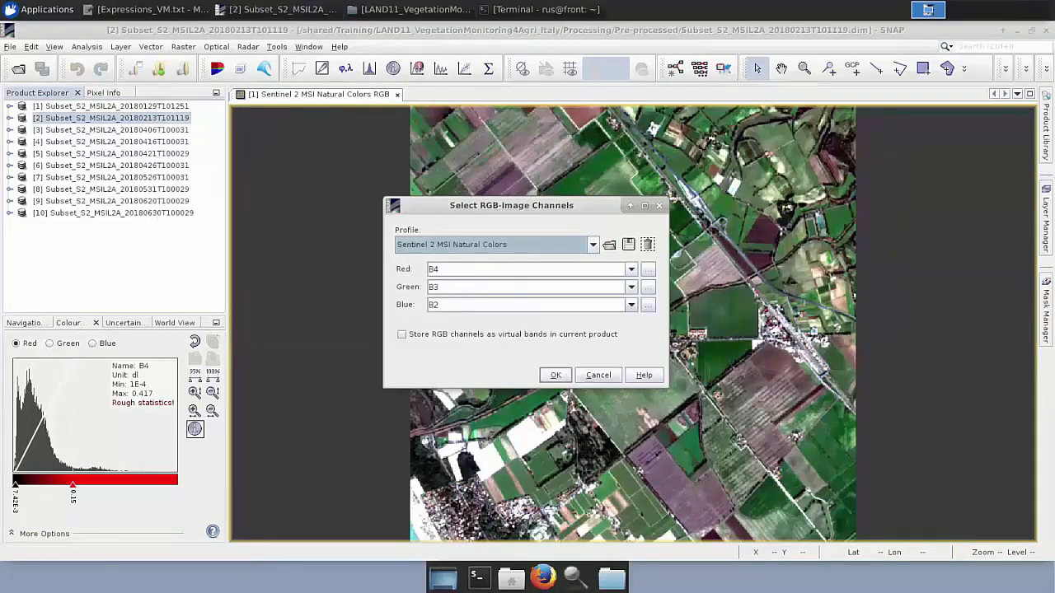
{"action": "left_click", "coordinate": [551, 378]}
{"action": "right_click", "coordinate": [136, 130]}
{"action": "left_click", "coordinate": [208, 191]}
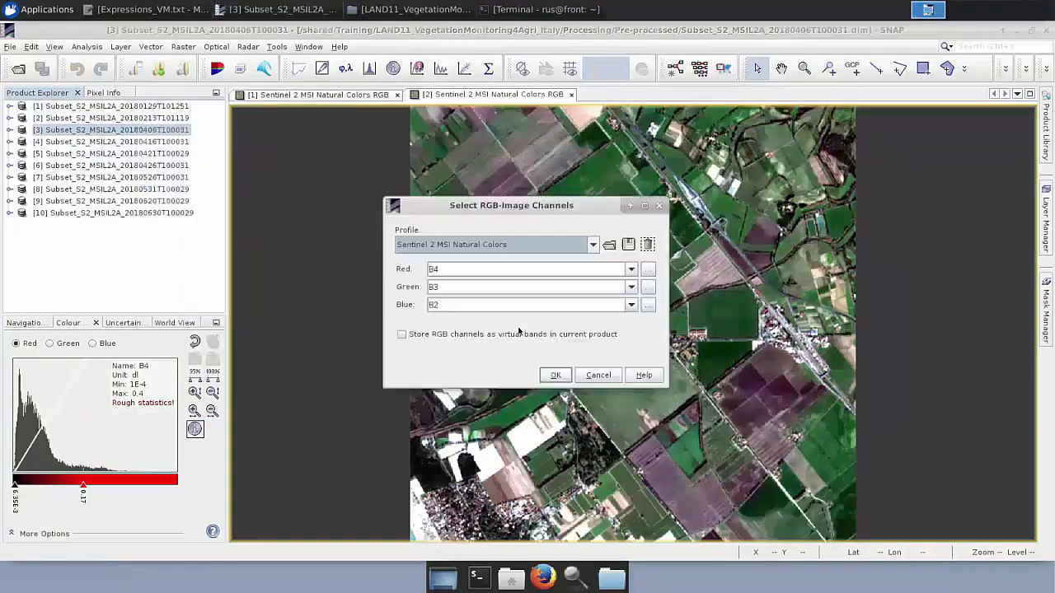
{"action": "left_click", "coordinate": [556, 375]}
Open Sentinel 2 MSI Natural Colors RGB views of subset products 4 to 7, dated 20180416, 20180421, 20180426 and 20180526.
{"action": "right_click", "coordinate": [86, 145]}
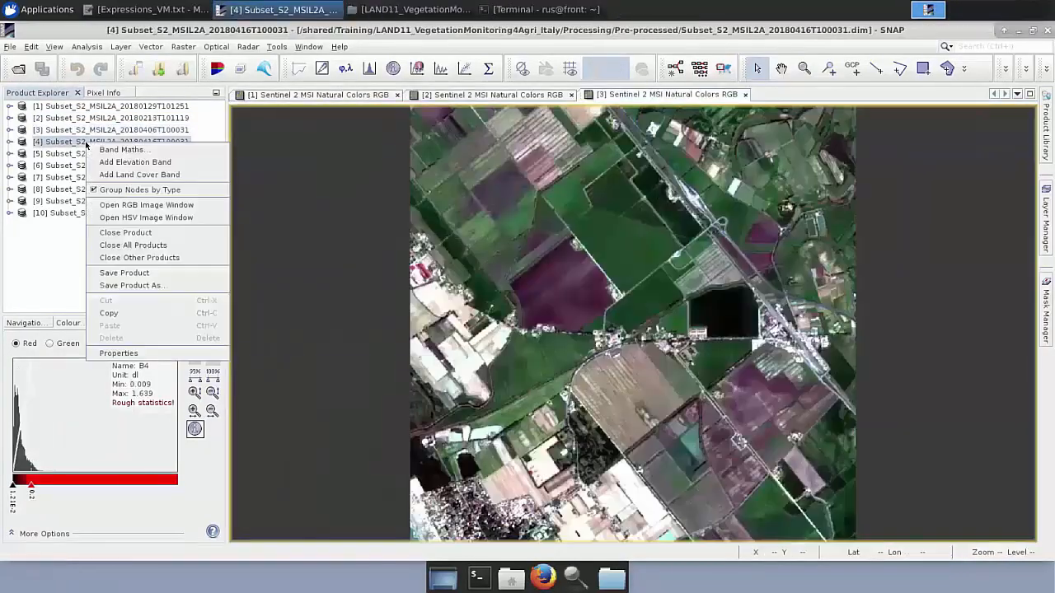
{"action": "left_click", "coordinate": [131, 204]}
{"action": "left_click", "coordinate": [553, 375]}
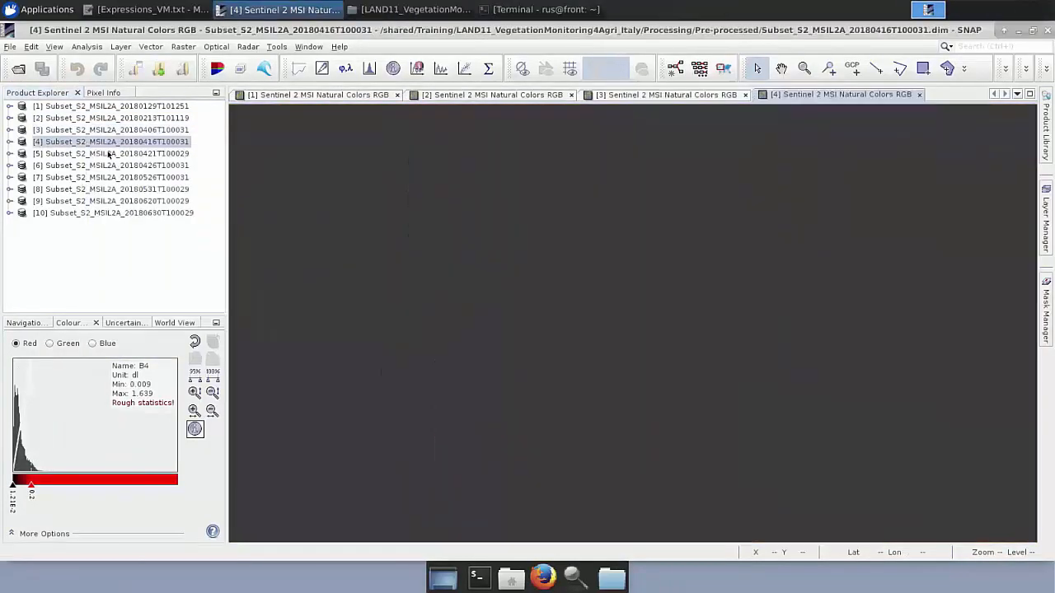
{"action": "right_click", "coordinate": [108, 154]}
{"action": "left_click", "coordinate": [131, 215]}
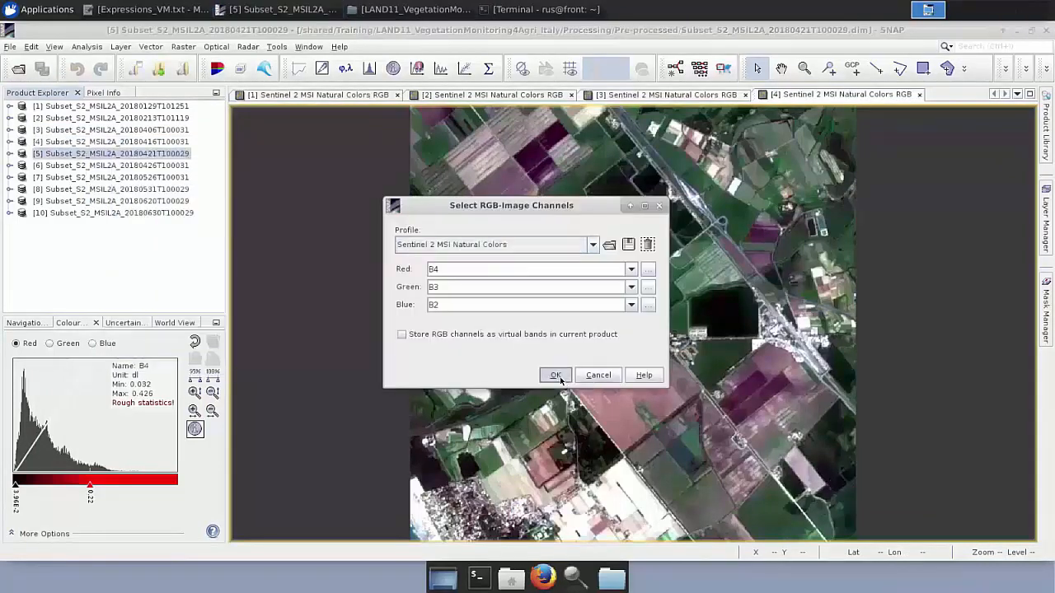
{"action": "left_click", "coordinate": [555, 374]}
{"action": "right_click", "coordinate": [87, 165]}
{"action": "left_click", "coordinate": [132, 225]}
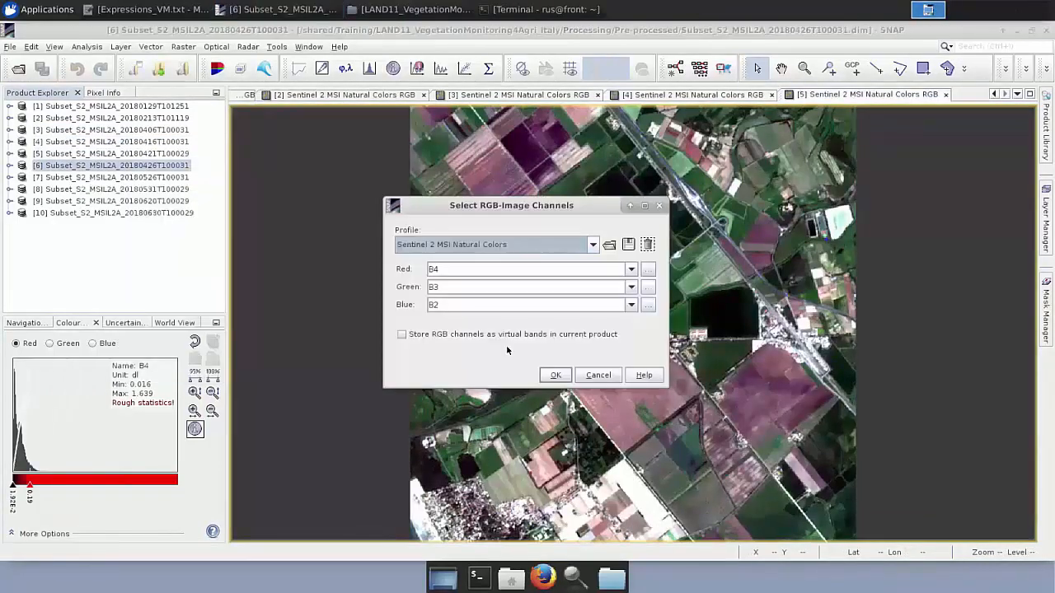
{"action": "left_click", "coordinate": [556, 375]}
{"action": "right_click", "coordinate": [121, 177]}
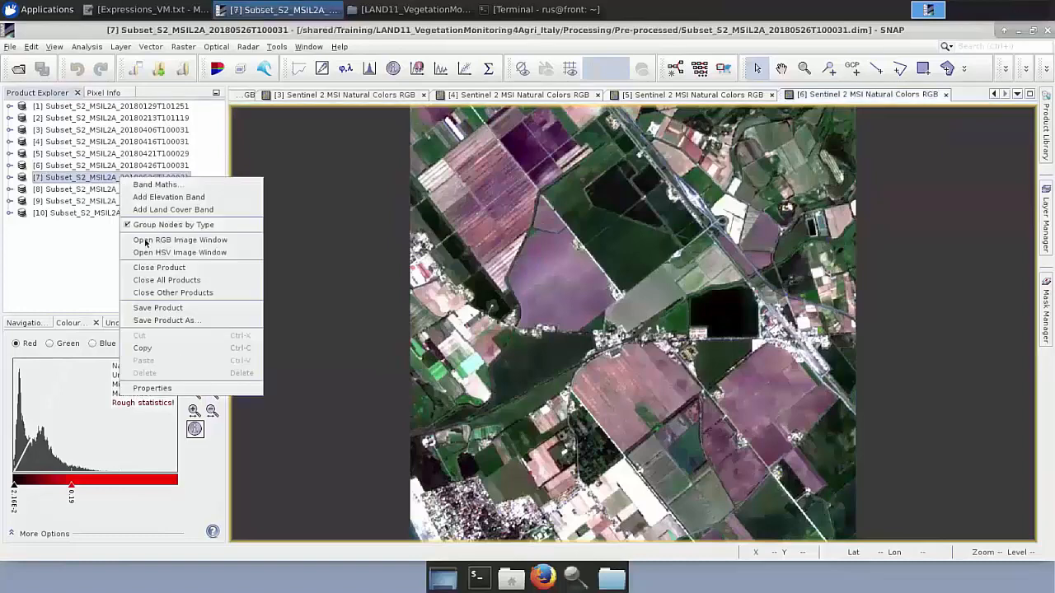
{"action": "left_click", "coordinate": [145, 240]}
{"action": "left_click", "coordinate": [555, 375]}
Open Sentinel 2 MSI Natural Colors RGB views of the last three subset products, 20180531, 20180620 and 20180630.
{"action": "right_click", "coordinate": [142, 190]}
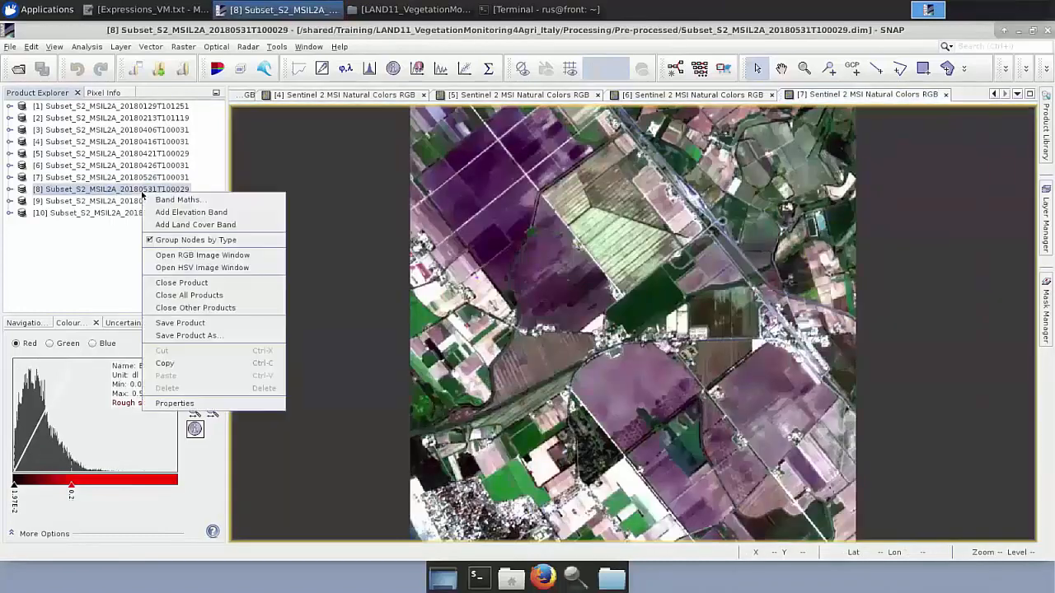
{"action": "left_click", "coordinate": [165, 255]}
{"action": "left_click", "coordinate": [555, 375]}
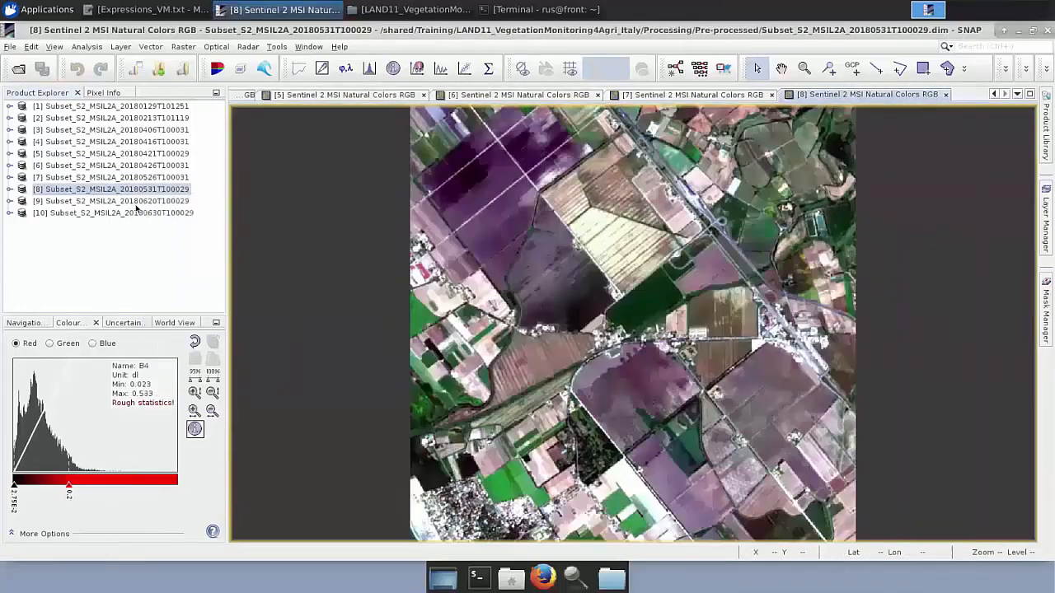
{"action": "right_click", "coordinate": [145, 202]}
{"action": "left_click", "coordinate": [176, 272]}
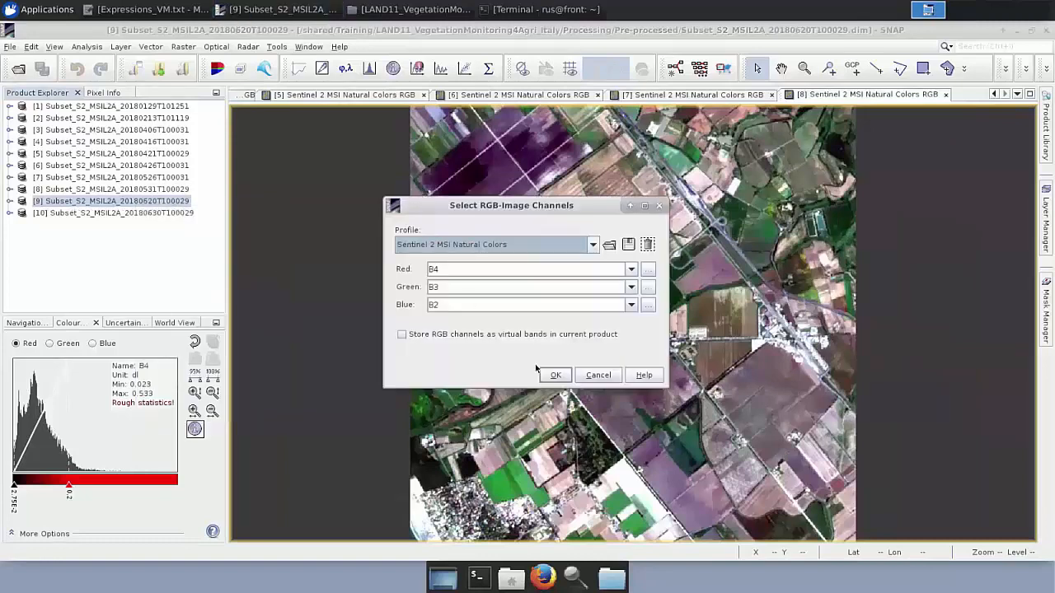
{"action": "left_click", "coordinate": [556, 375]}
{"action": "right_click", "coordinate": [155, 212]}
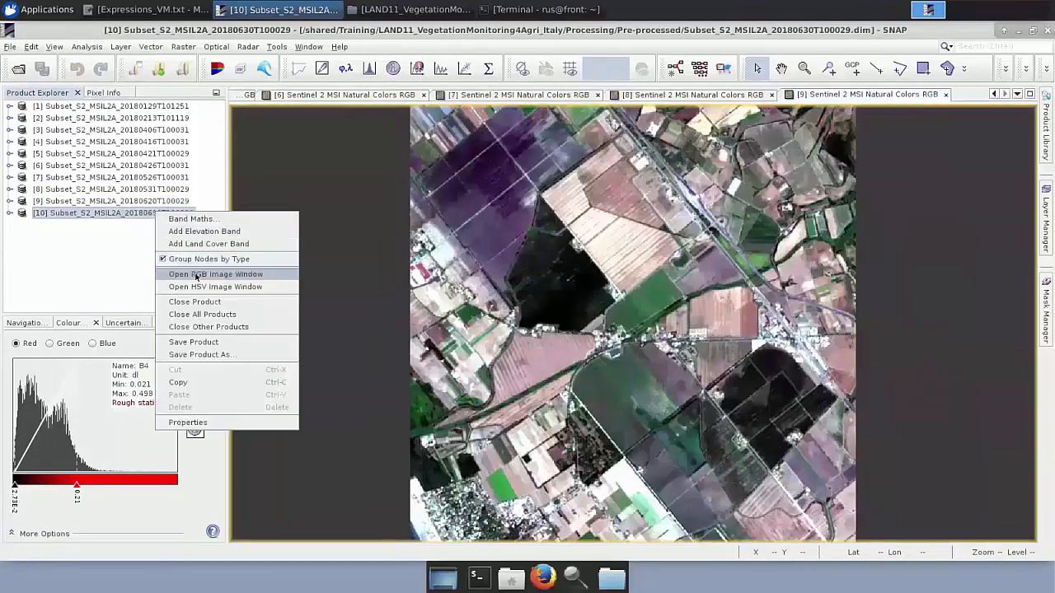
{"action": "left_click", "coordinate": [196, 275]}
{"action": "left_click", "coordinate": [553, 377]}
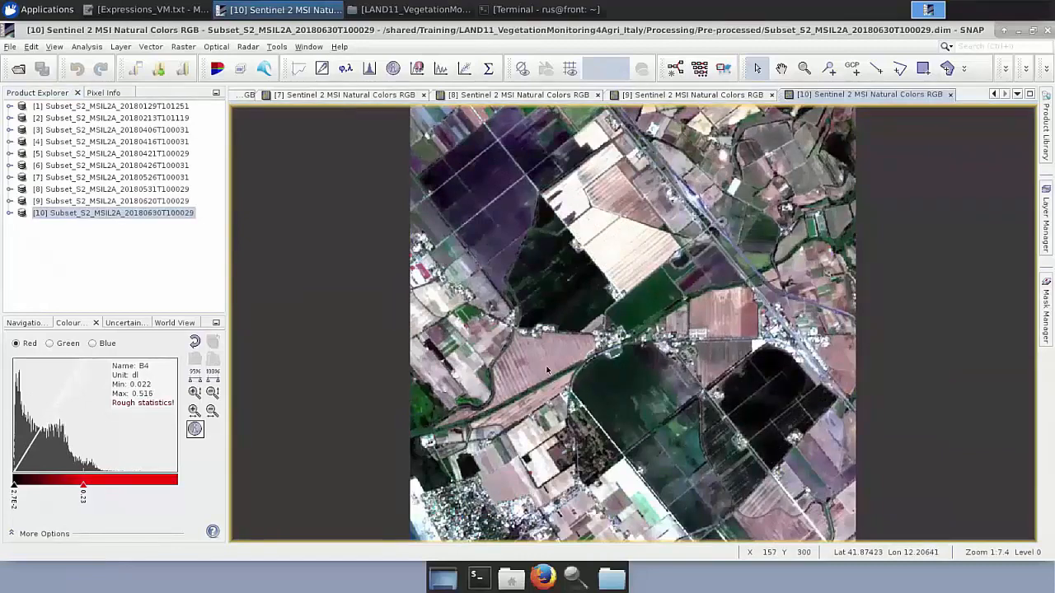
Tile the ten RGB views evenly at full image extent, with the product 10 view placed after the product 9 view.
{"action": "left_click", "coordinate": [311, 46]}
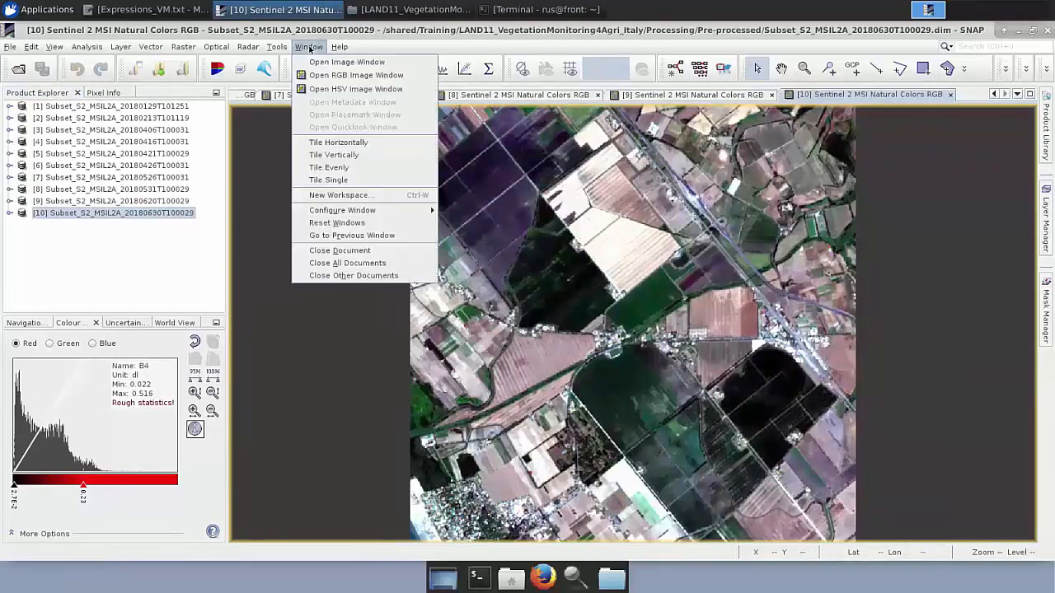
{"action": "left_click", "coordinate": [338, 168]}
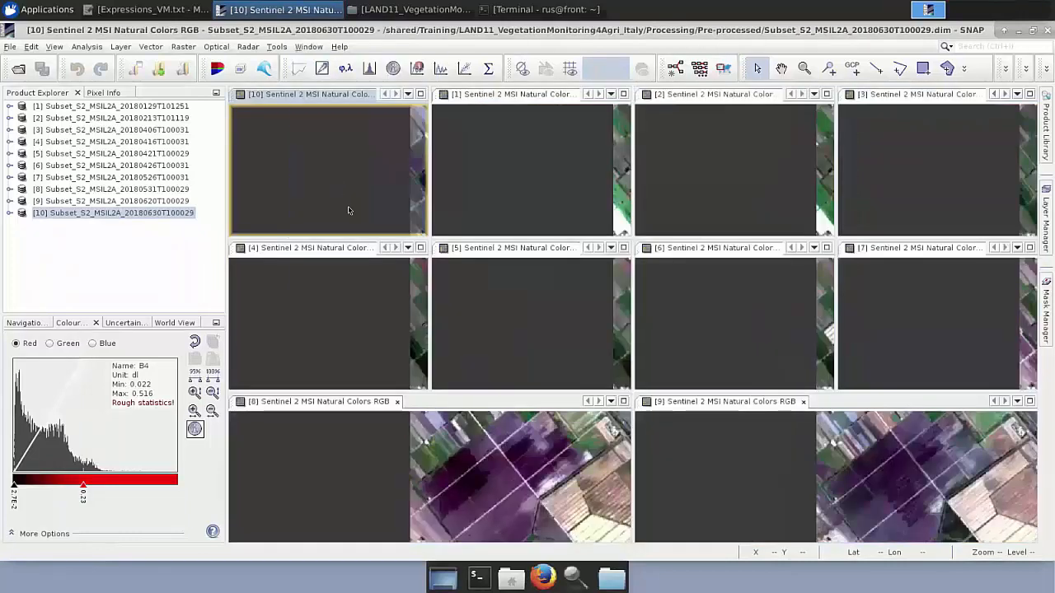
{"action": "left_click", "coordinate": [27, 323]}
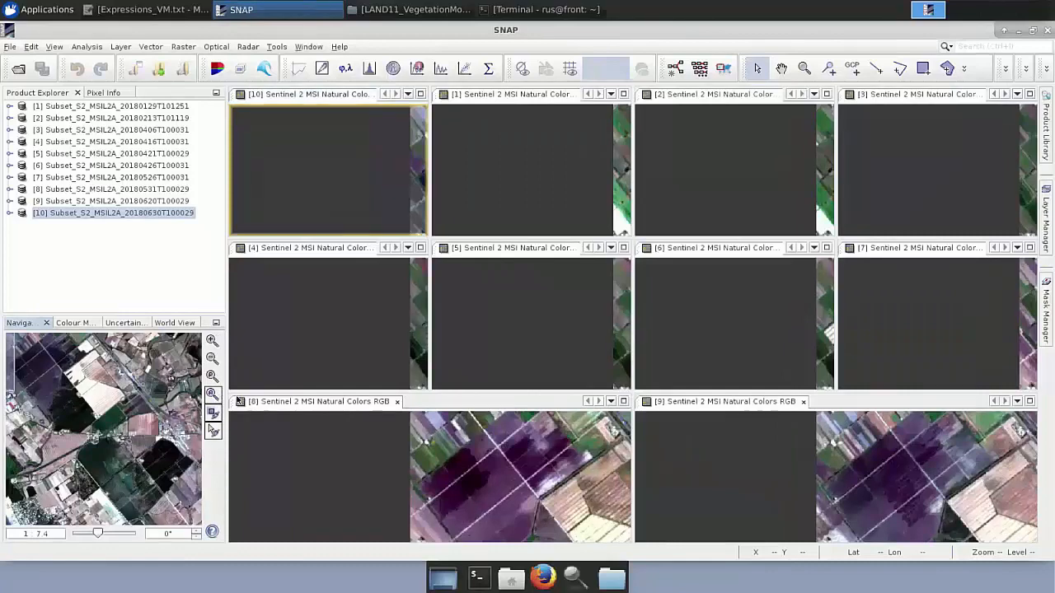
{"action": "left_click", "coordinate": [212, 395]}
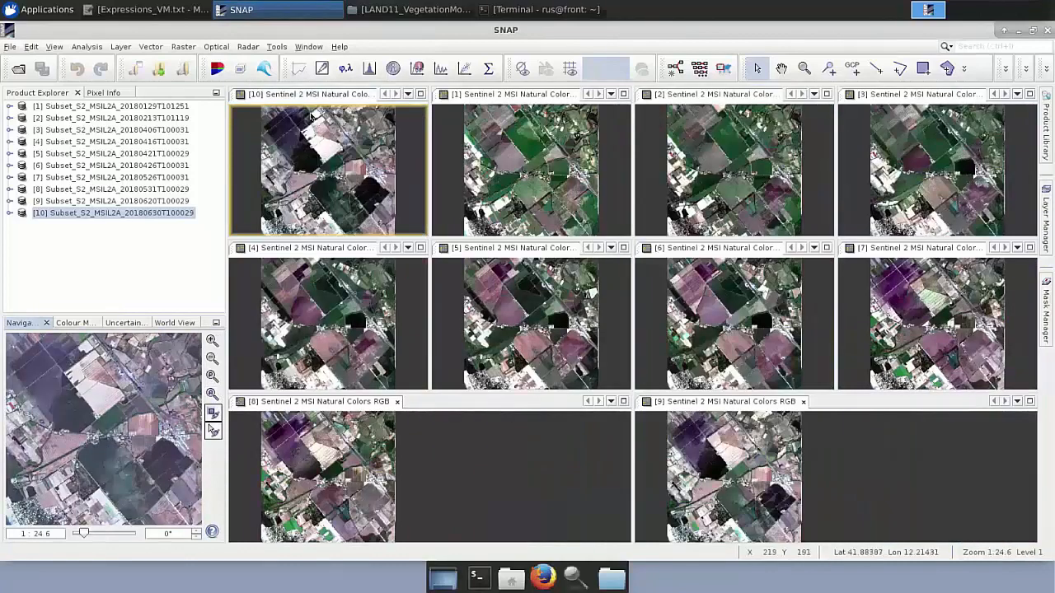
{"action": "left_click_drag", "start_coordinate": [609, 287], "coordinate": [987, 475]}
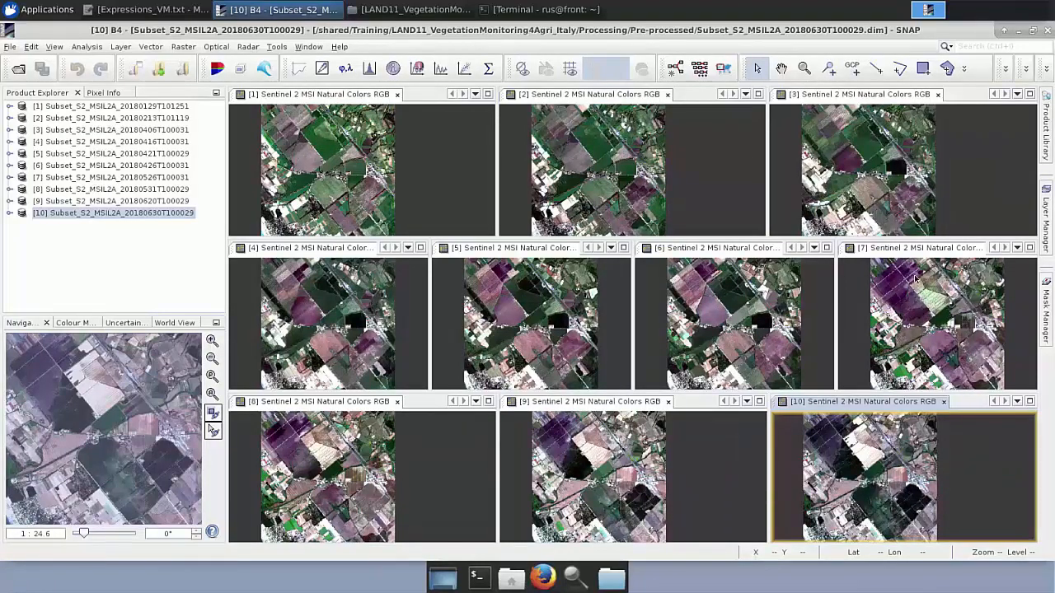
Review the Biophysical Processor's input/output and processing parameters for the 20180526 product, and close it without running.
{"action": "left_click", "coordinate": [925, 319]}
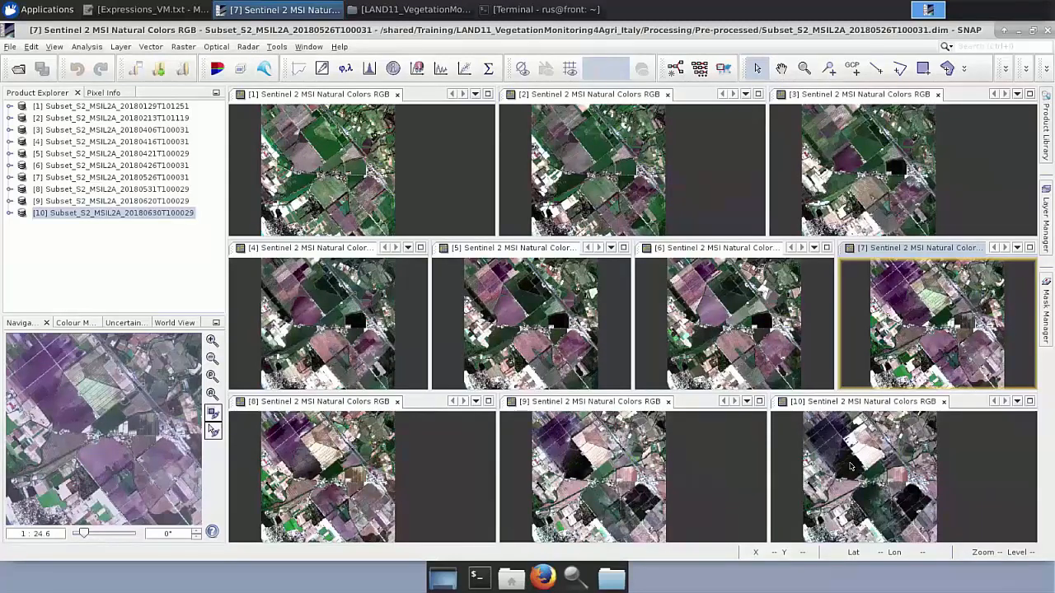
{"action": "left_click", "coordinate": [215, 47]}
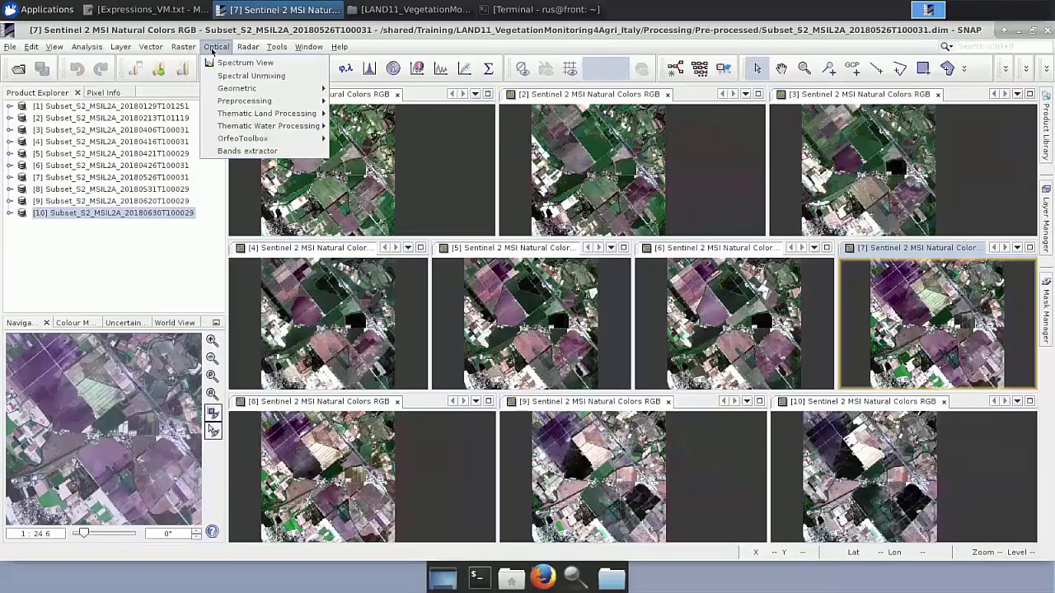
{"action": "mouse_move", "coordinate": [253, 115]}
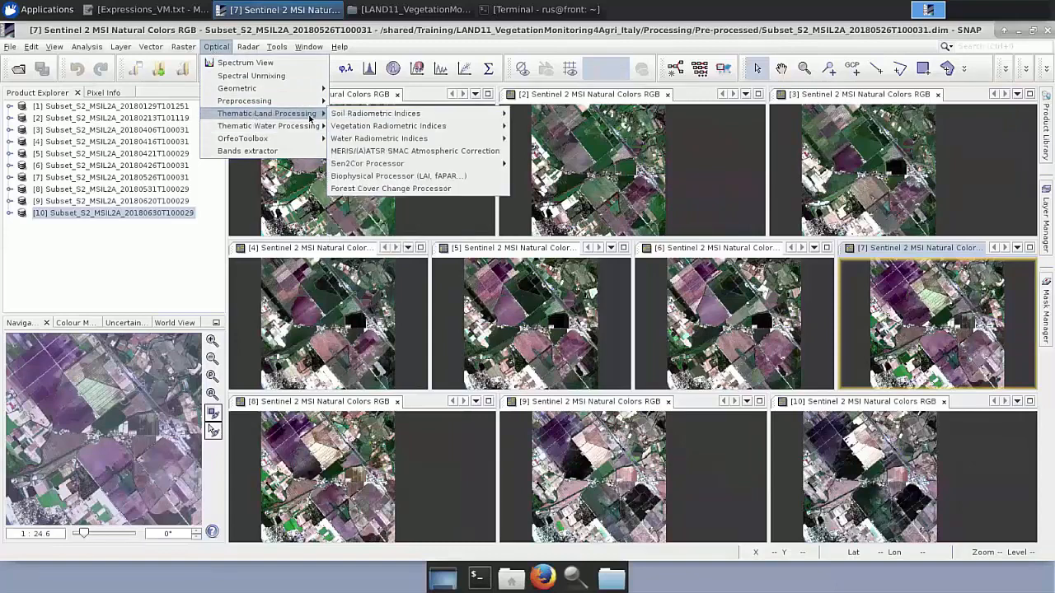
{"action": "left_click", "coordinate": [360, 180]}
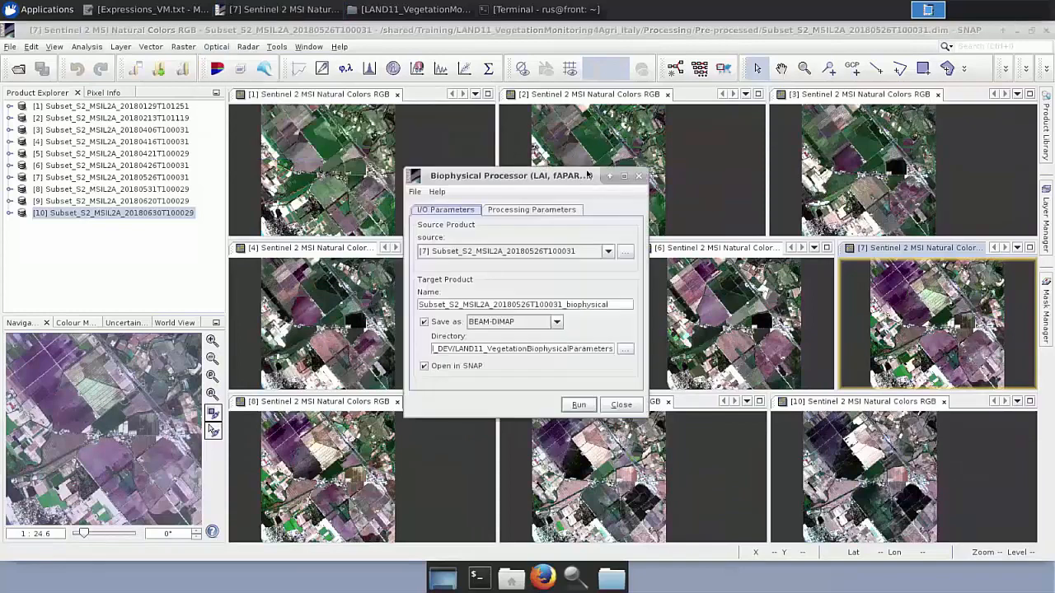
{"action": "left_click_drag", "start_coordinate": [587, 175], "coordinate": [620, 156]}
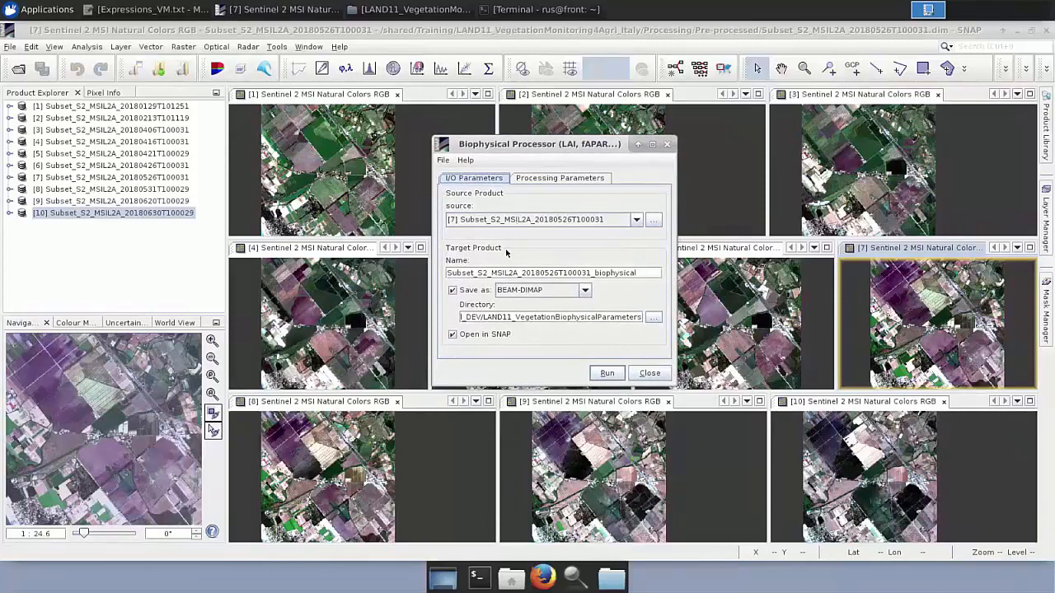
{"action": "left_click", "coordinate": [543, 179]}
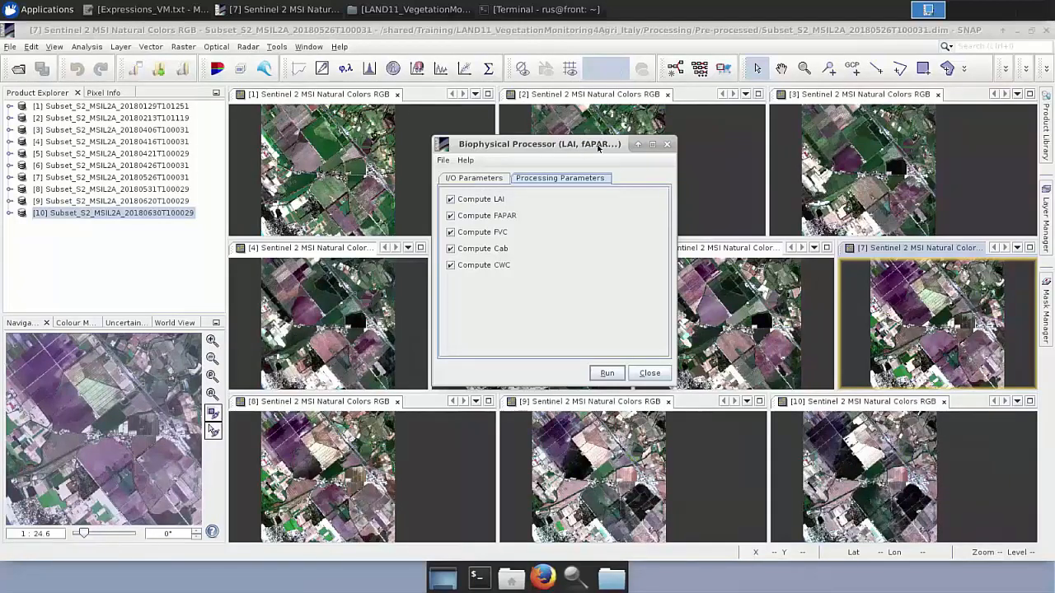
{"action": "left_click", "coordinate": [668, 145]}
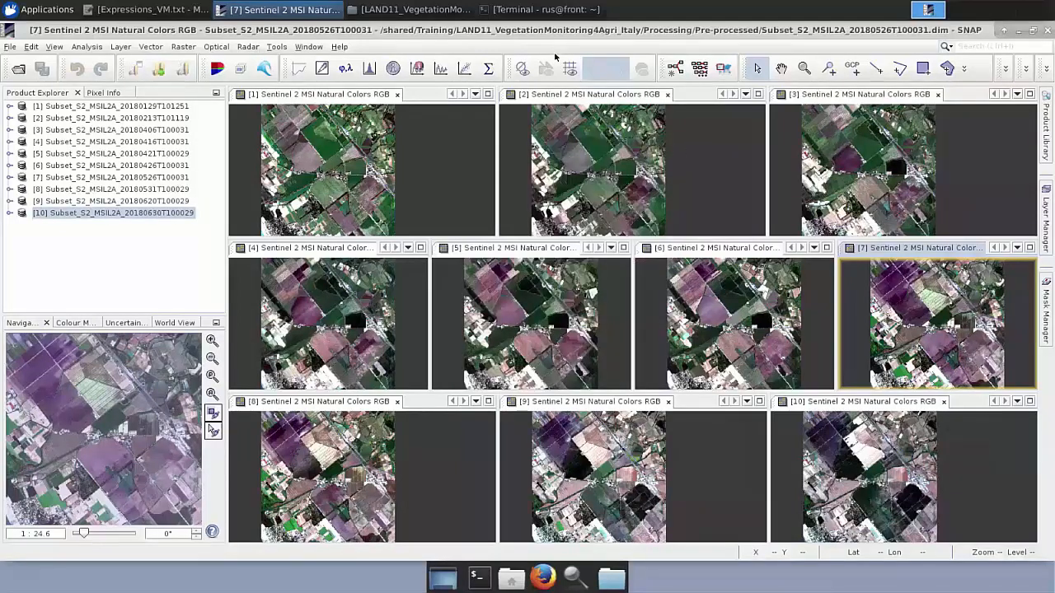
In the terminal, display the help with "gpt BiophysicalOp -h" and examine its source options, parameter options and graph XML format.
{"action": "left_click", "coordinate": [537, 8]}
{"action": "left_click", "coordinate": [538, 8]}
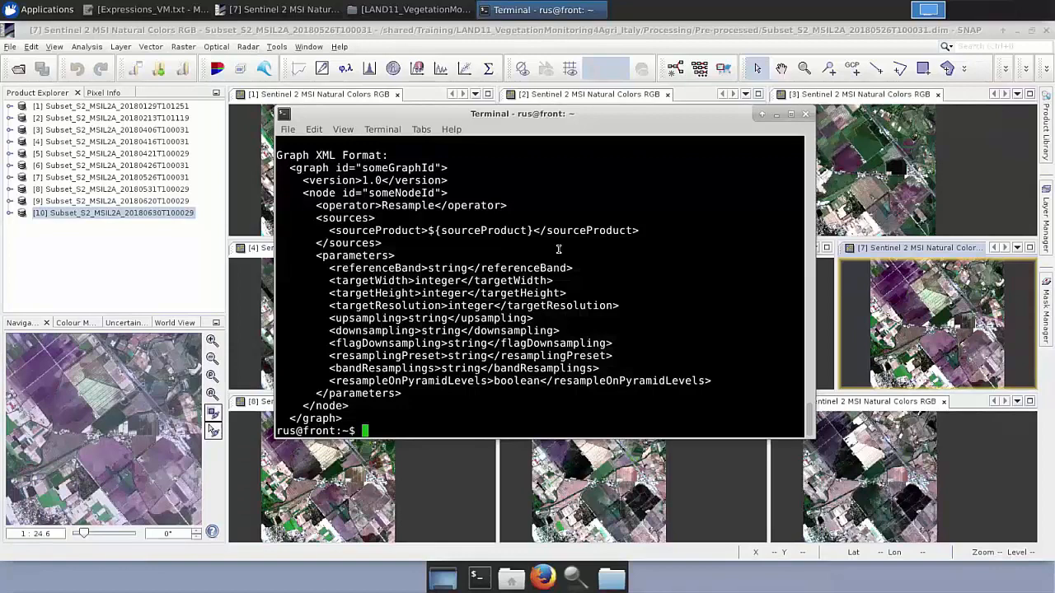
{"action": "type", "text": "gpt Biophysis"}
{"action": "key", "text": "BackSpace"}
{"action": "type", "text": "ca"}
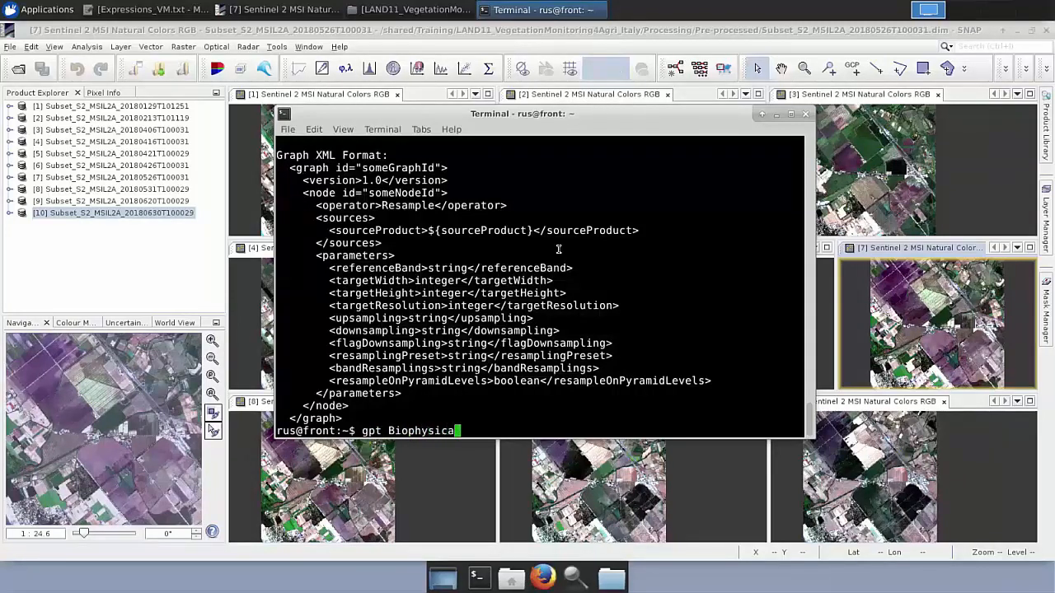
{"action": "type", "text": "lOP"}
{"action": "key", "text": "BackSpace"}
{"action": "type", "text": "p -h"}
{"action": "key", "text": "Return"}
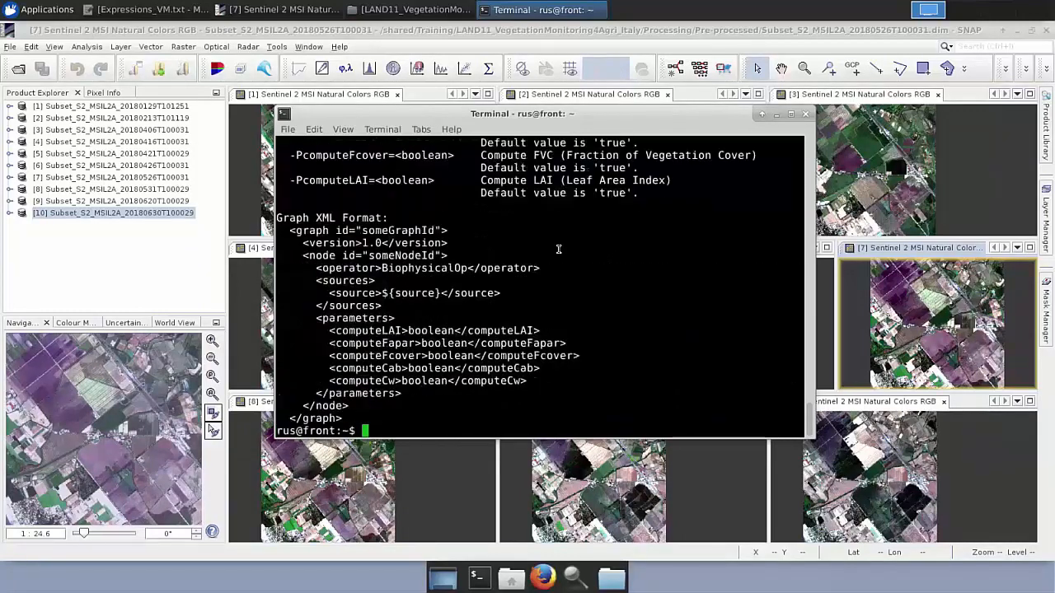
{"action": "scroll", "coordinate": [557, 249], "scroll_direction": "up", "scroll_amount": 5}
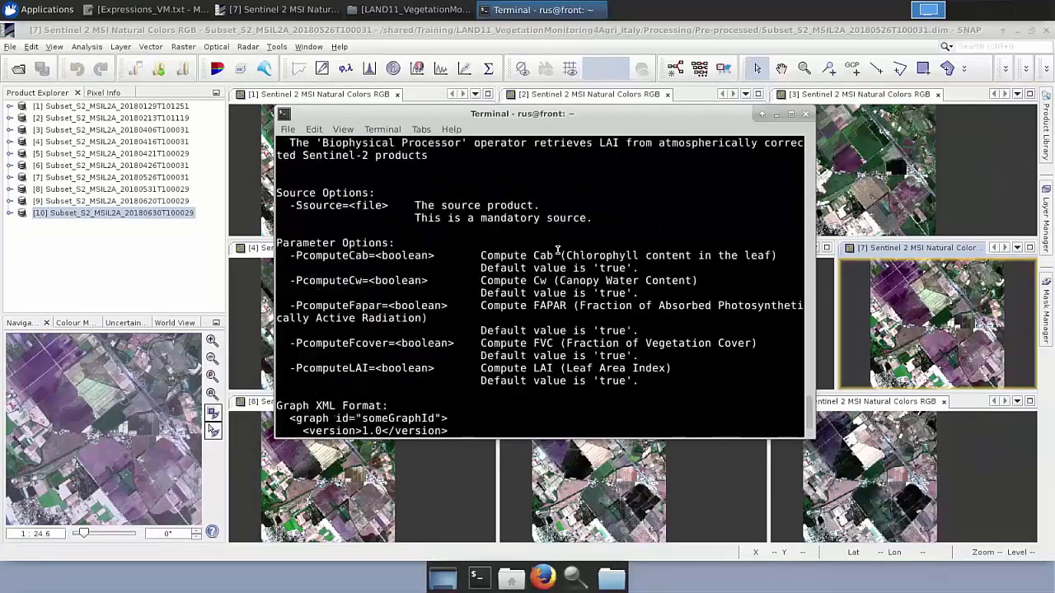
{"action": "scroll", "coordinate": [552, 244], "scroll_direction": "up", "scroll_amount": 1}
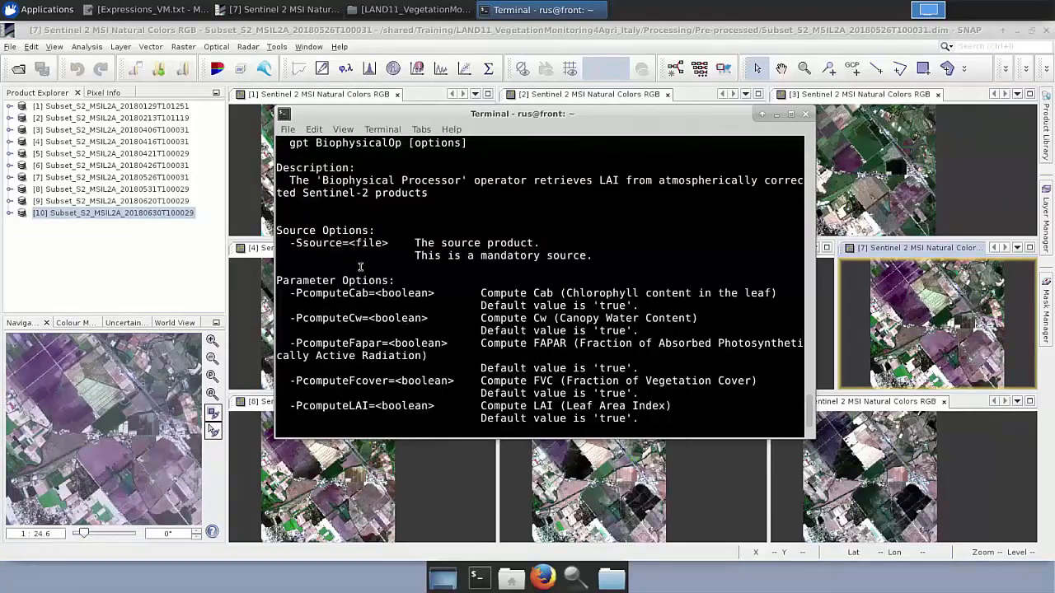
{"action": "scroll", "coordinate": [361, 303], "scroll_direction": "down", "scroll_amount": 1}
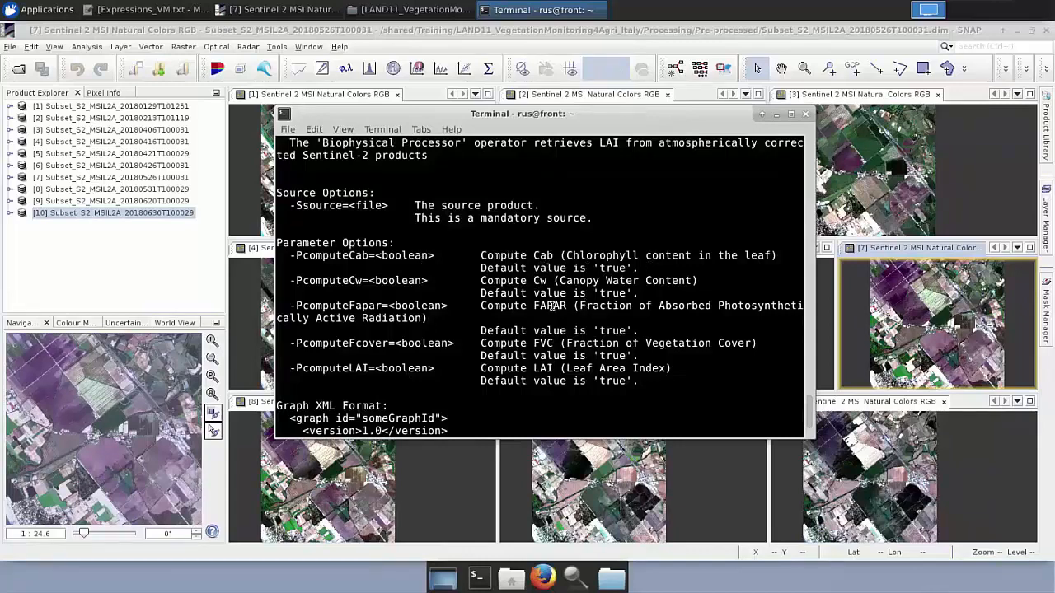
{"action": "scroll", "coordinate": [553, 306], "scroll_direction": "down", "scroll_amount": 5}
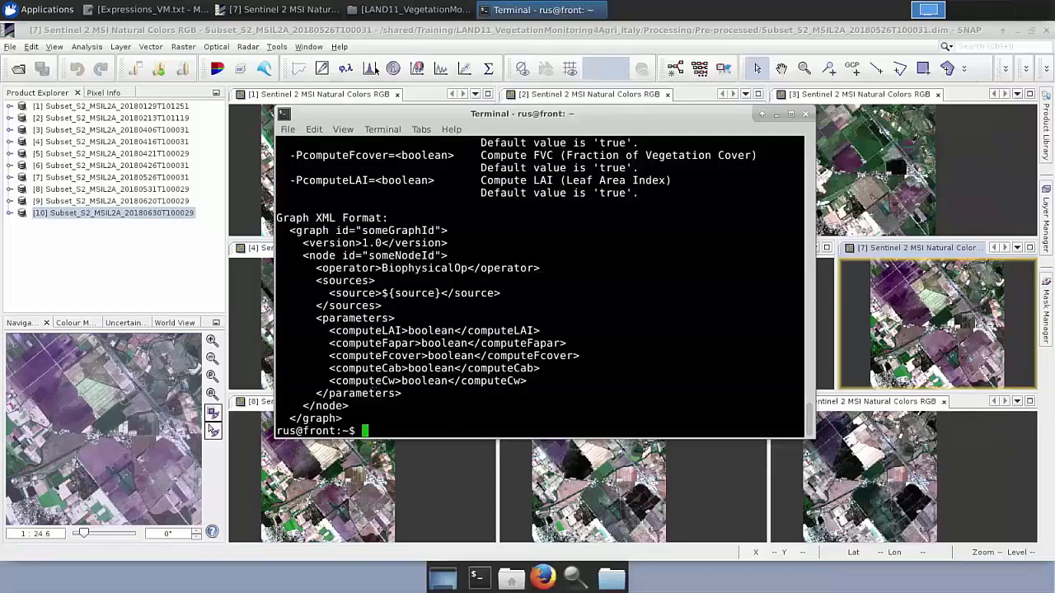
Switch to the file manager showing the LAND11_VegetationMonitoring4Agri_Italy folder.
{"action": "left_click", "coordinate": [383, 9]}
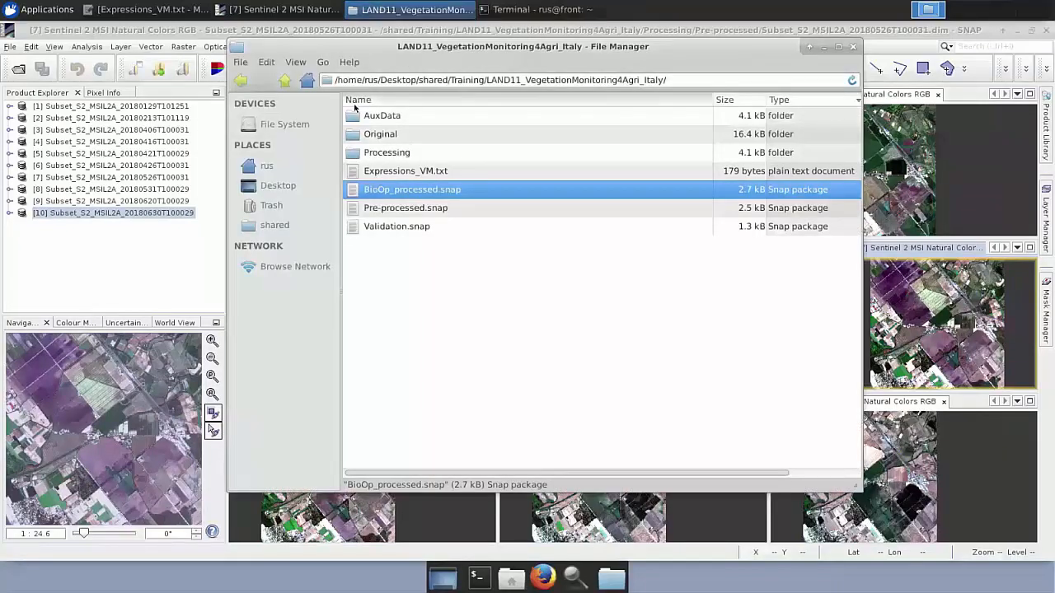
Open the STEP2_script_gpt_BioOp.sh script from the Processing/Code folder in the text editor.
{"action": "double_click", "coordinate": [393, 157]}
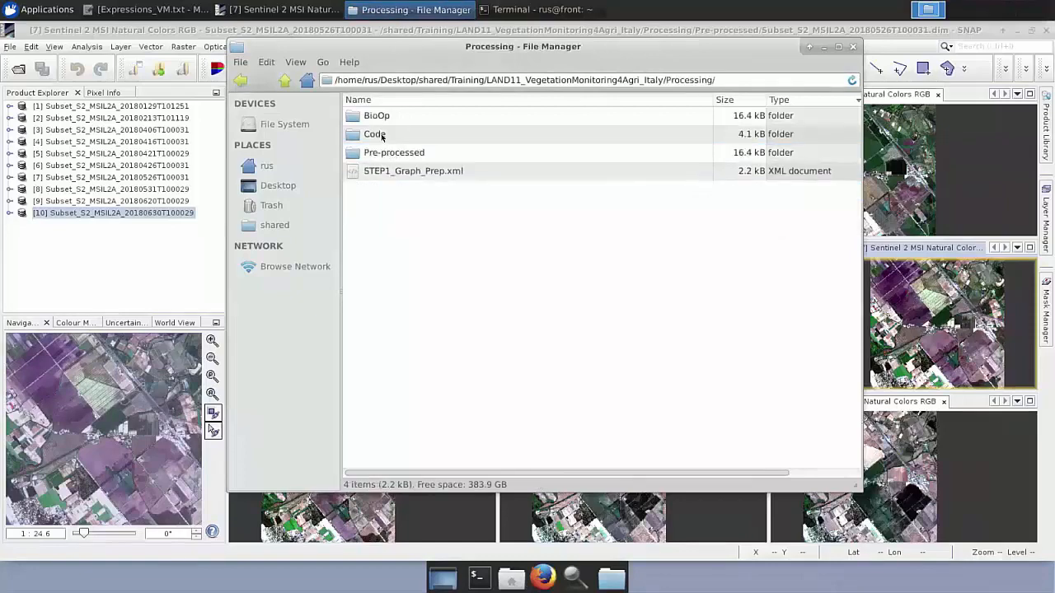
{"action": "left_click", "coordinate": [381, 137]}
{"action": "double_click", "coordinate": [381, 137]}
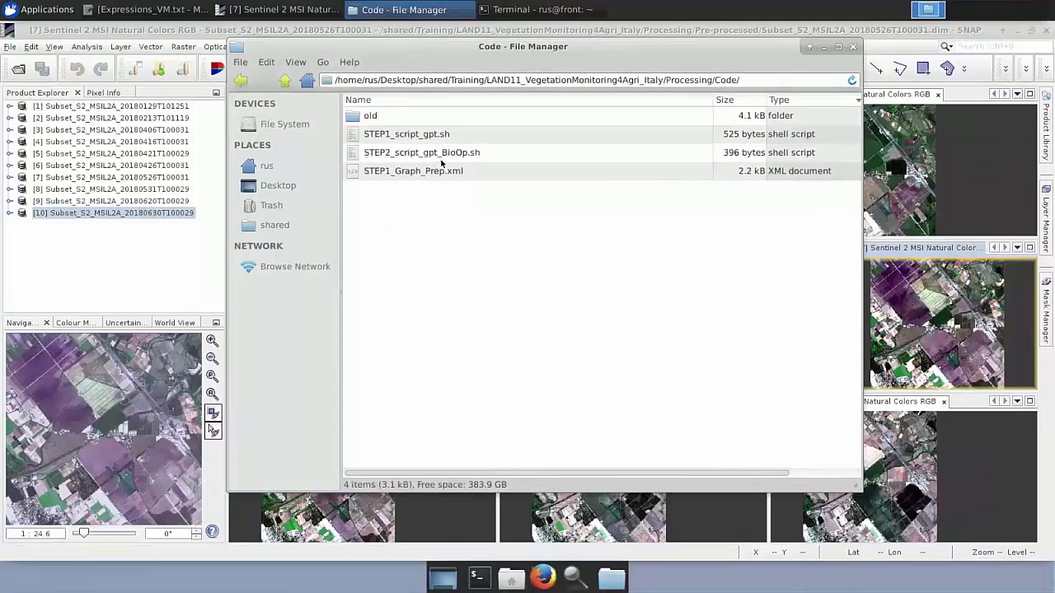
{"action": "double_click", "coordinate": [476, 157]}
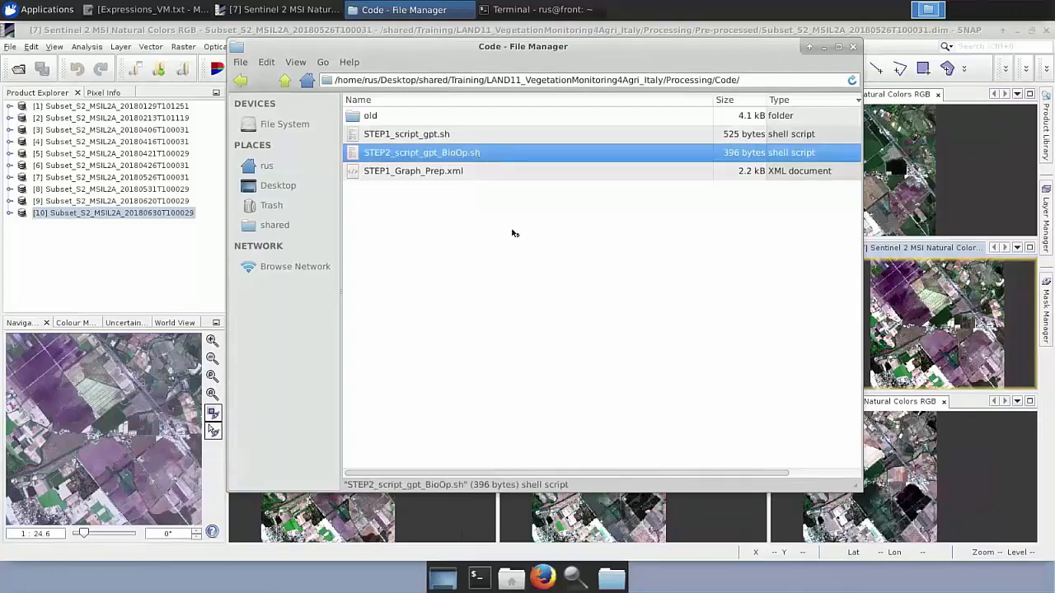
{"action": "left_click_drag", "start_coordinate": [363, 204], "coordinate": [703, 106]}
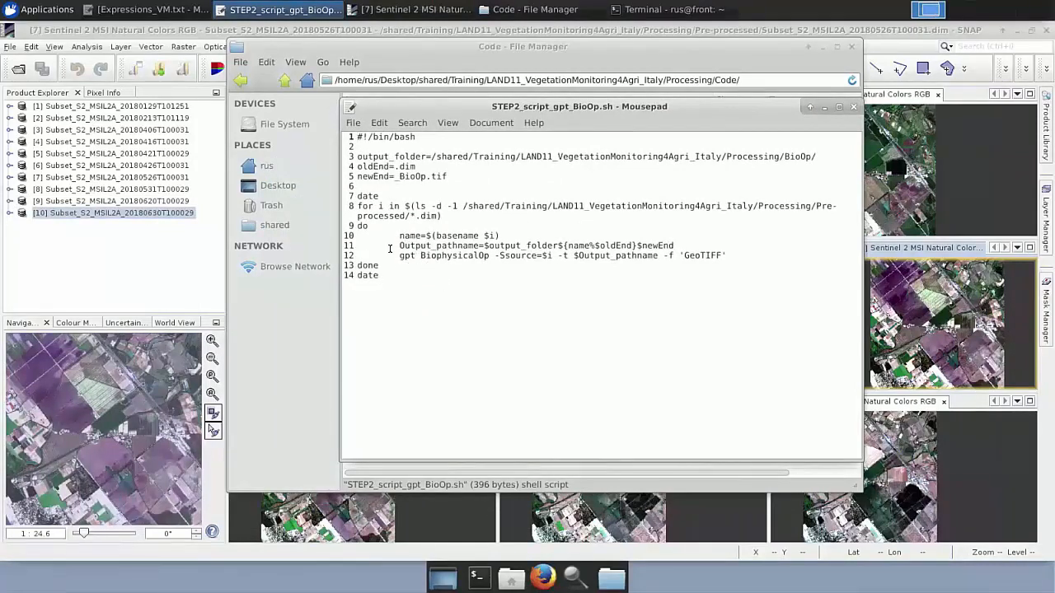
Review the script's BiophysicalOp command and its source, target and format arguments against the operator help in the terminal, and close the script.
{"action": "left_click", "coordinate": [495, 257]}
{"action": "left_click_drag", "start_coordinate": [494, 256], "coordinate": [421, 257]}
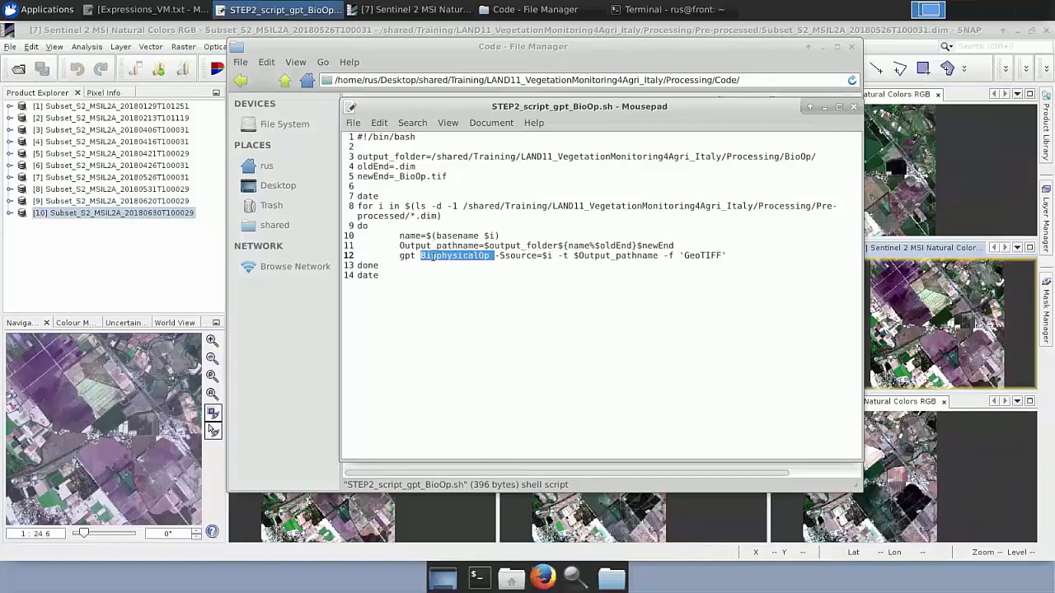
{"action": "left_click_drag", "start_coordinate": [494, 257], "coordinate": [552, 257]}
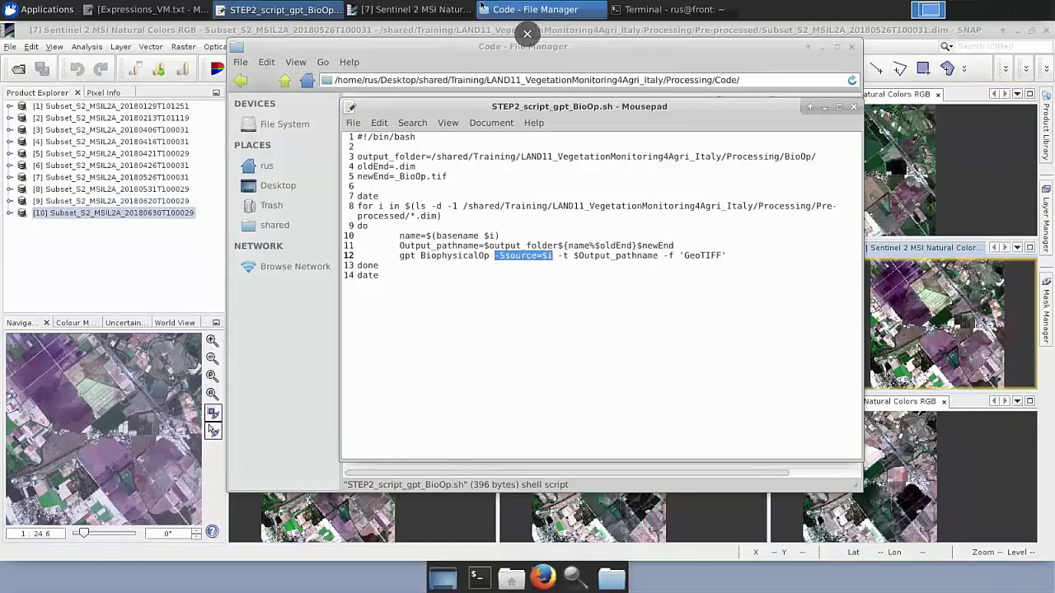
{"action": "left_click", "coordinate": [665, 10]}
{"action": "scroll", "coordinate": [397, 272], "scroll_direction": "up", "scroll_amount": 7}
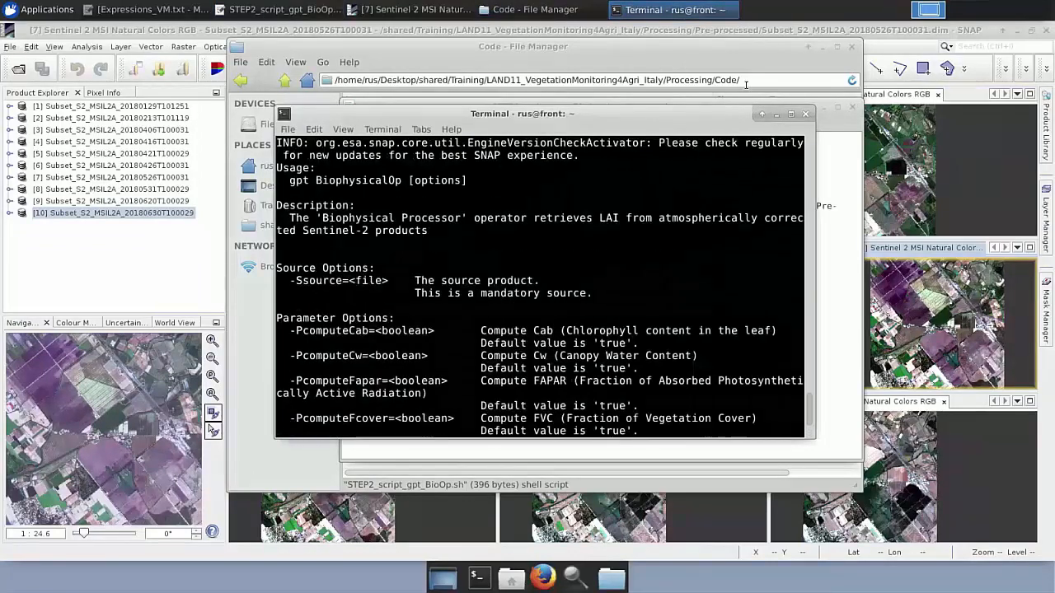
{"action": "key", "text": "alt+Tab"}
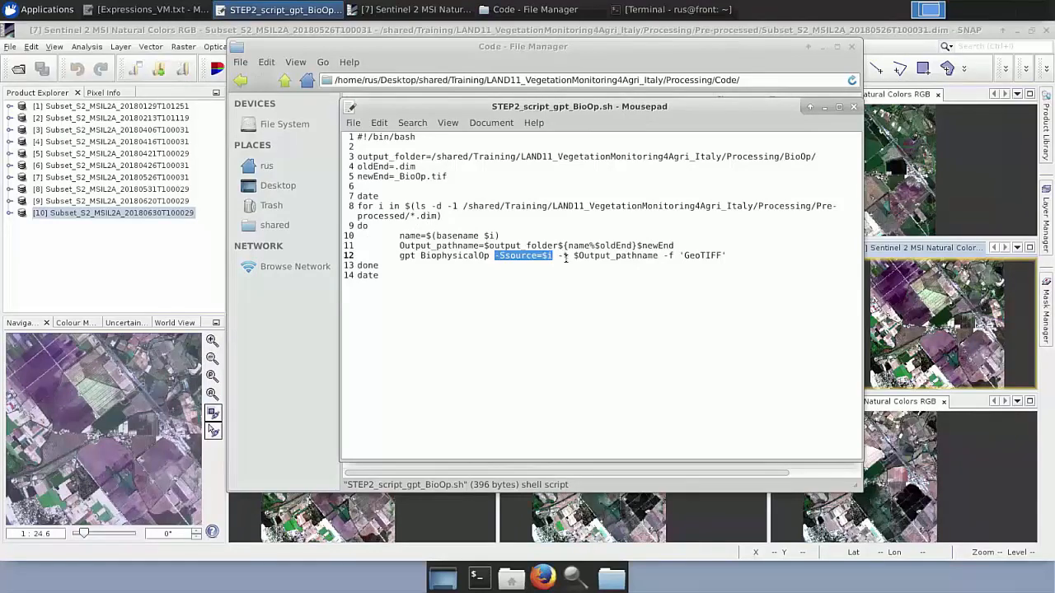
{"action": "left_click_drag", "start_coordinate": [563, 256], "coordinate": [662, 257]}
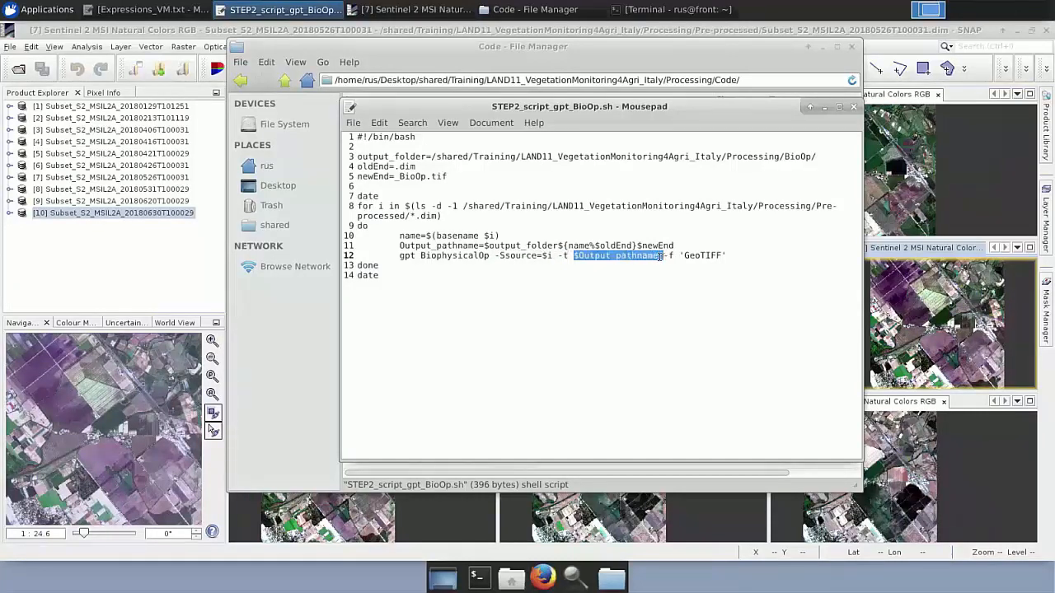
{"action": "left_click", "coordinate": [671, 256]}
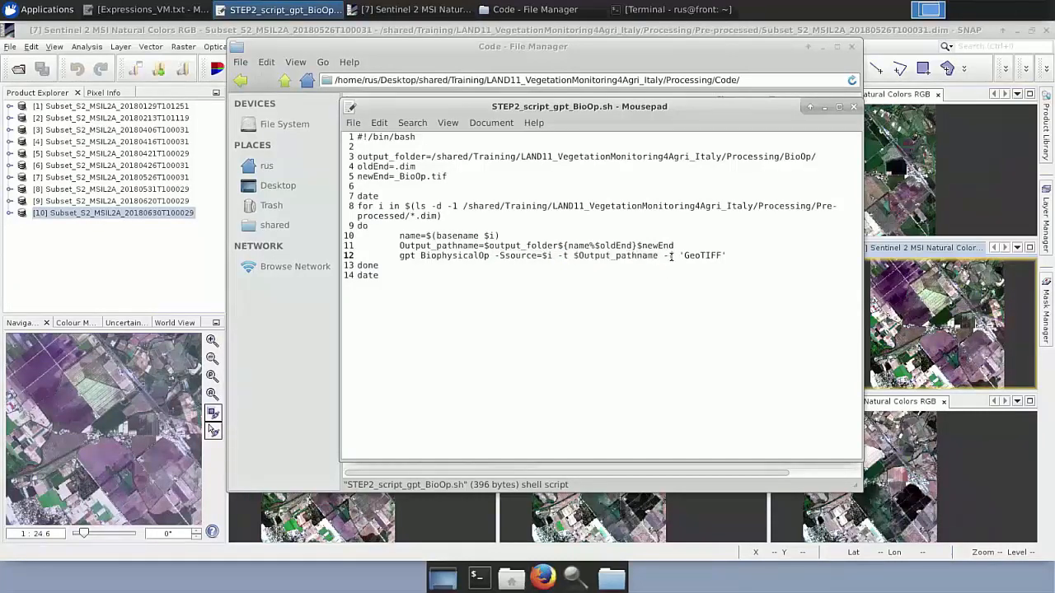
{"action": "double_click", "coordinate": [670, 256]}
{"action": "left_click", "coordinate": [854, 108]}
Run STEP2_script_gpt_BioOp.sh with sh from a terminal opened in the Code folder, and close that terminal after processing.
{"action": "right_click", "coordinate": [418, 265]}
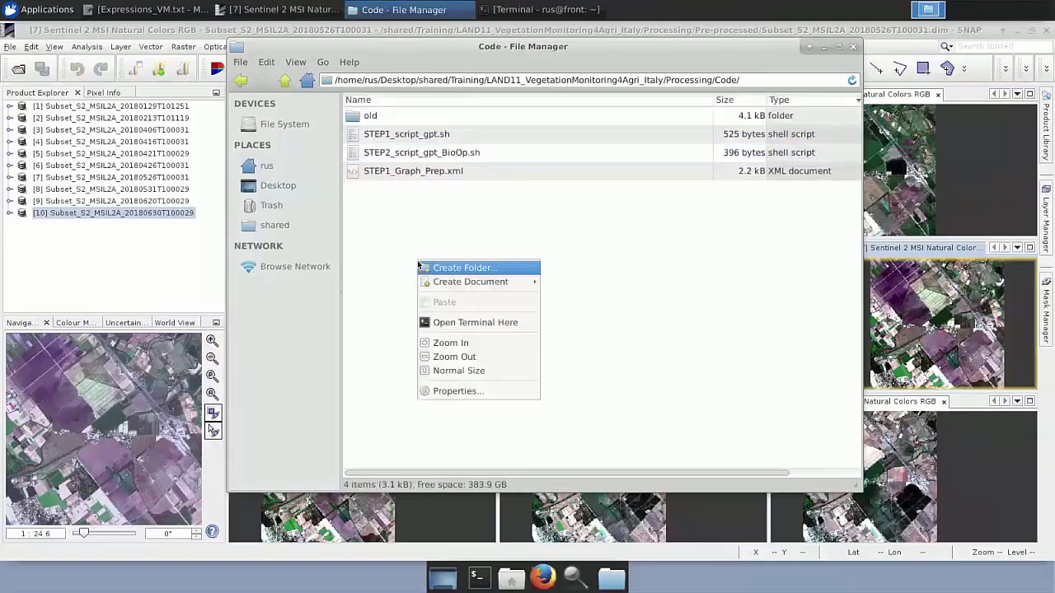
{"action": "left_click", "coordinate": [474, 326]}
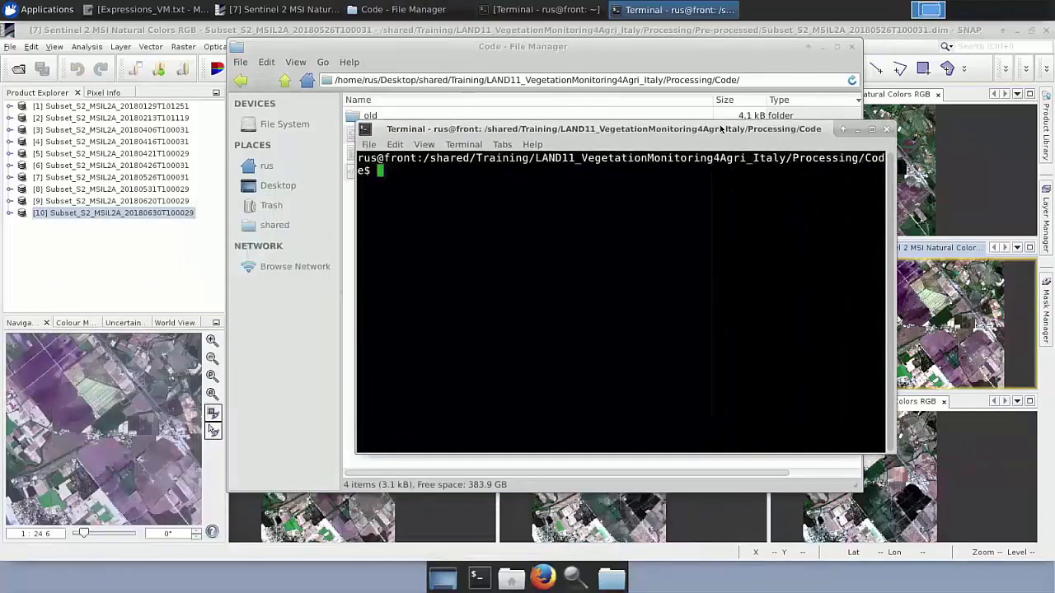
{"action": "type", "text": "sh STEO"}
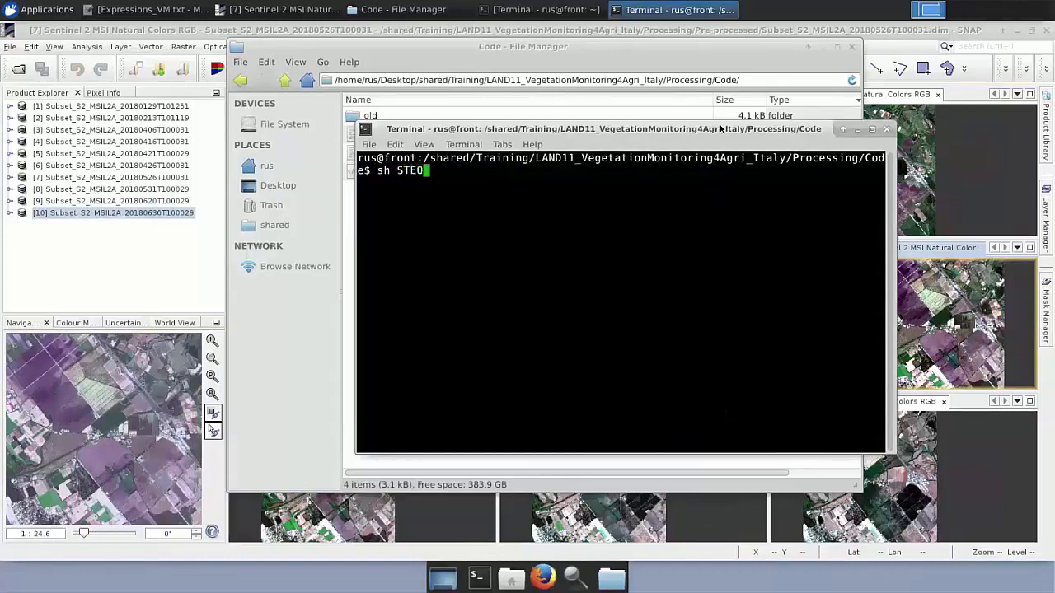
{"action": "key", "text": "BackSpace"}
{"action": "type", "text": "P2_"}
{"action": "key", "text": "Tab"}
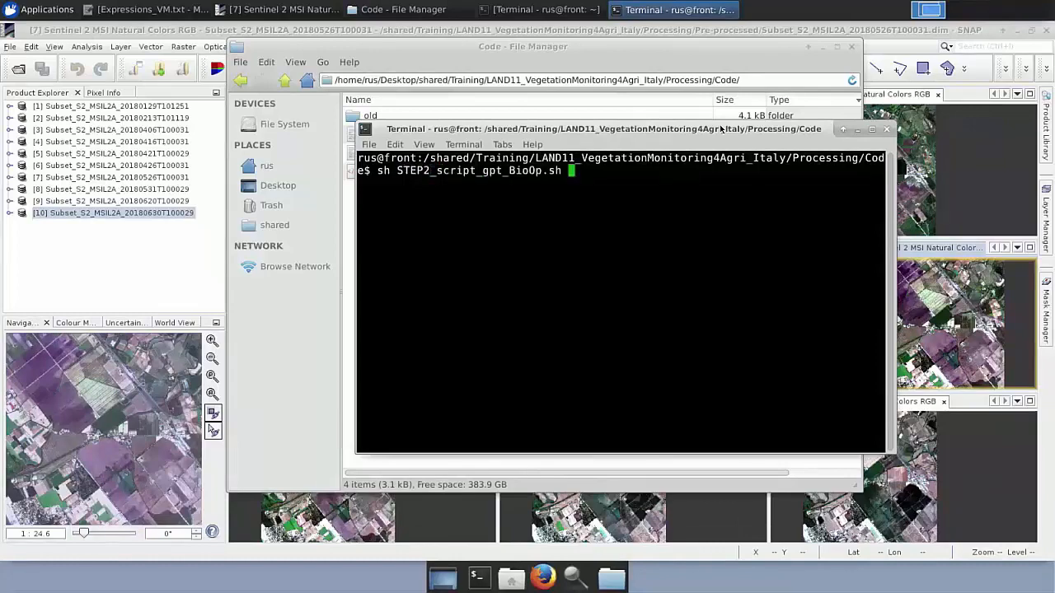
{"action": "key", "text": "Return"}
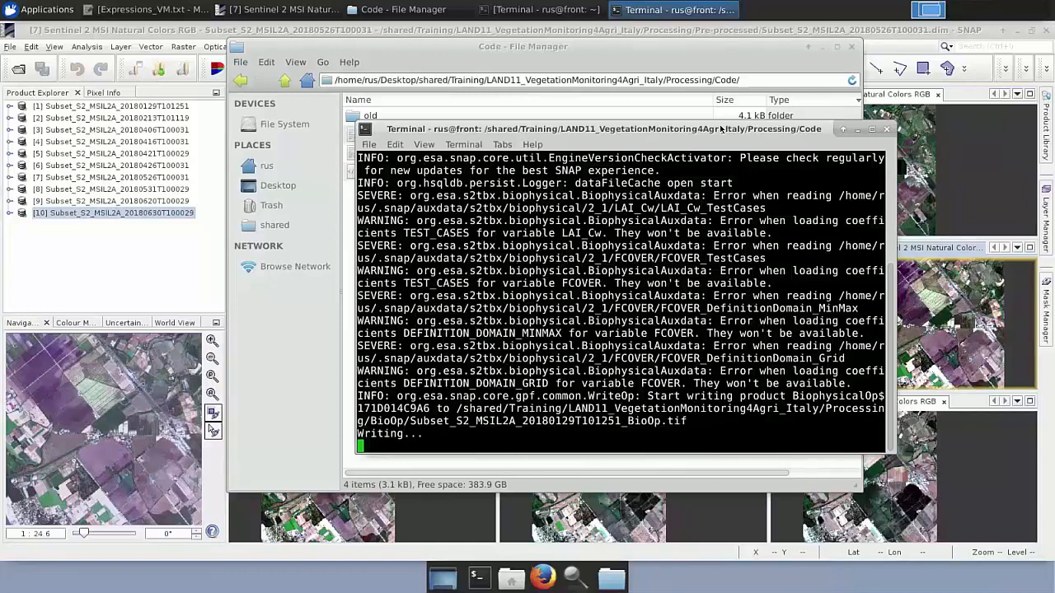
{"action": "left_click", "coordinate": [886, 131]}
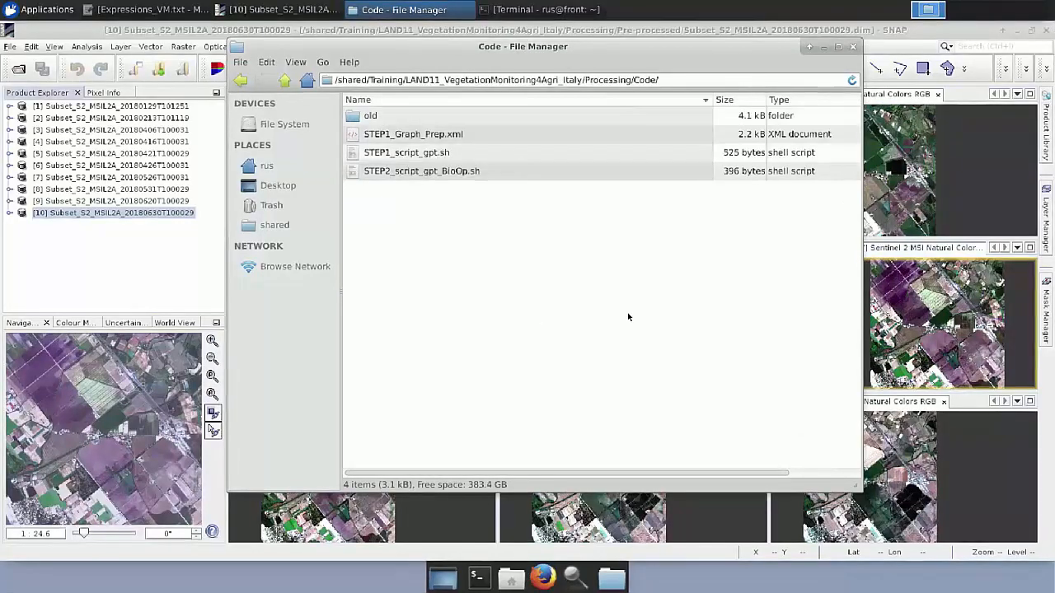
Check the generated TIFF files in the Processing/BioOp folder and return to SNAP.
{"action": "left_click", "coordinate": [284, 80]}
{"action": "double_click", "coordinate": [387, 116]}
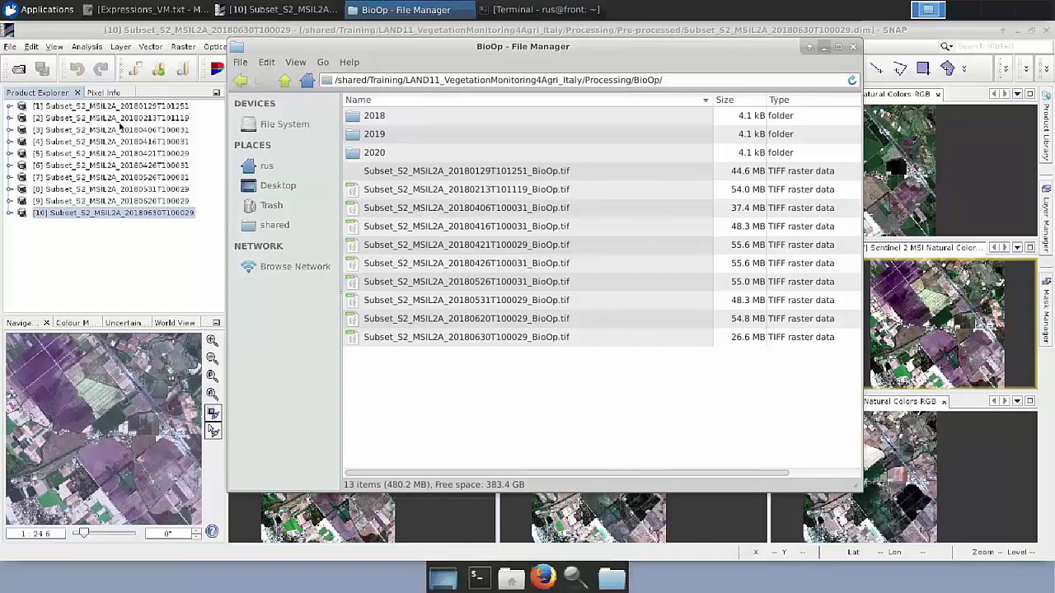
{"action": "left_click", "coordinate": [823, 47]}
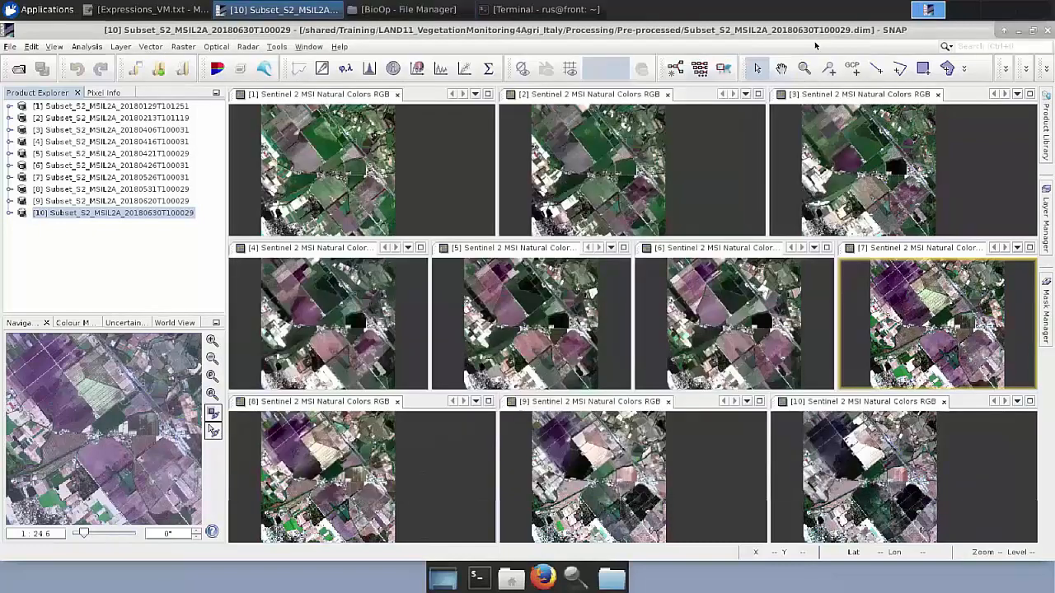
Open the BioOp_processed.snap session in place of the current session.
{"action": "left_click", "coordinate": [9, 47]}
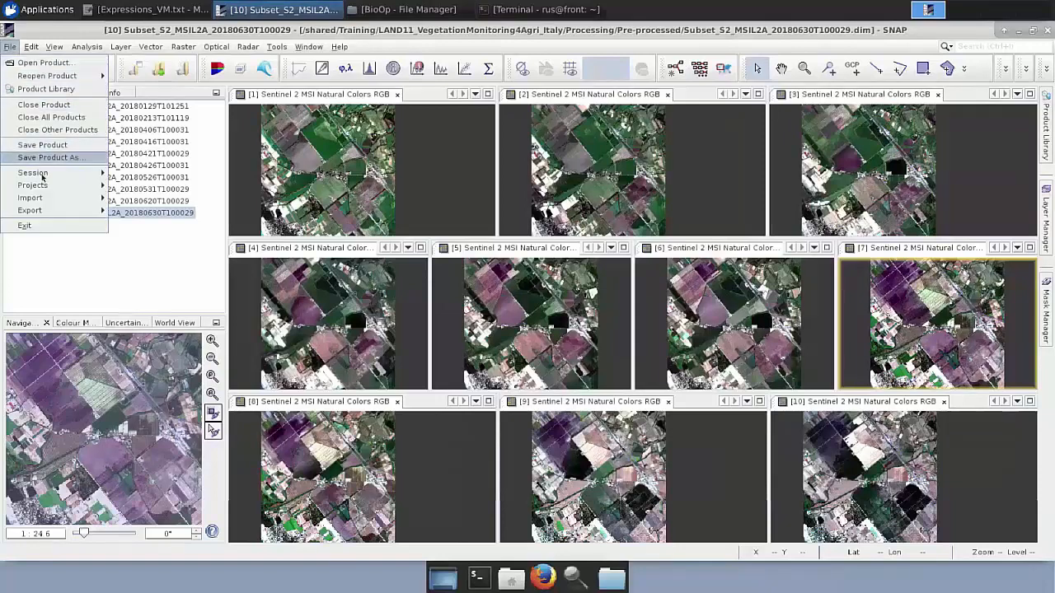
{"action": "mouse_move", "coordinate": [42, 175]}
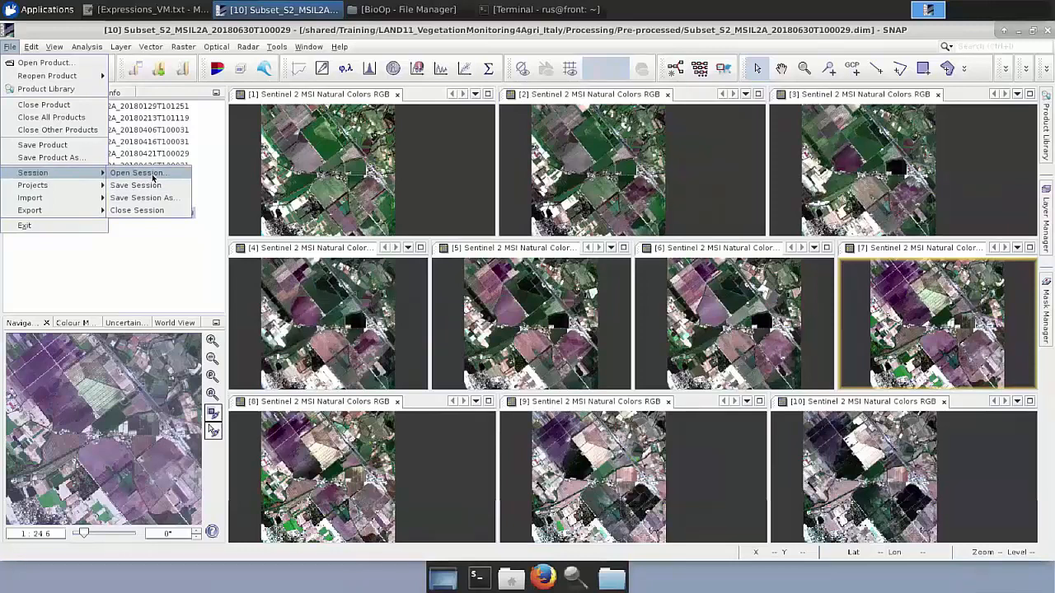
{"action": "left_click", "coordinate": [136, 173]}
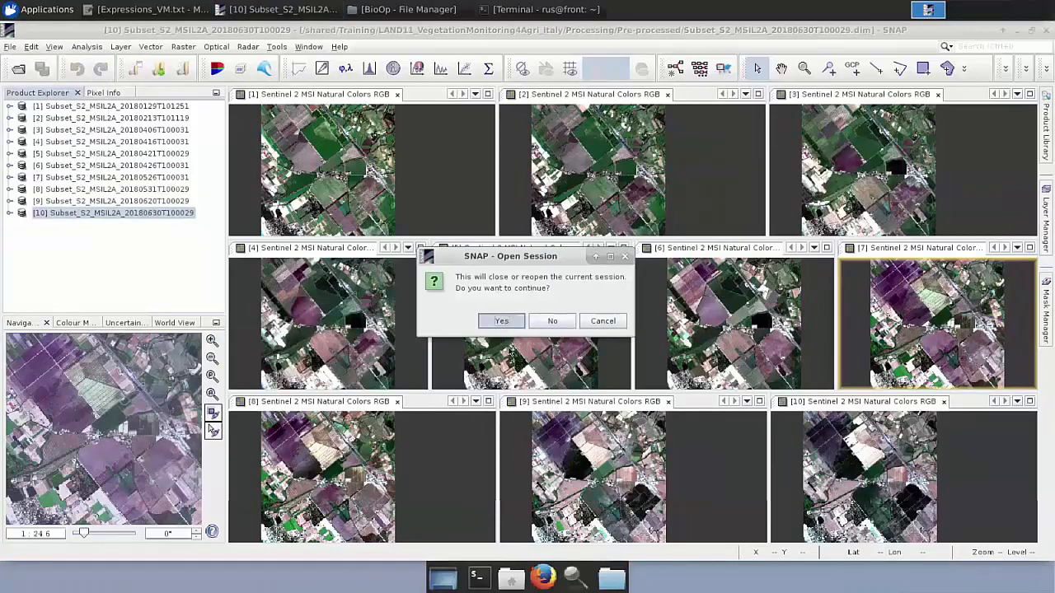
{"action": "left_click", "coordinate": [501, 321]}
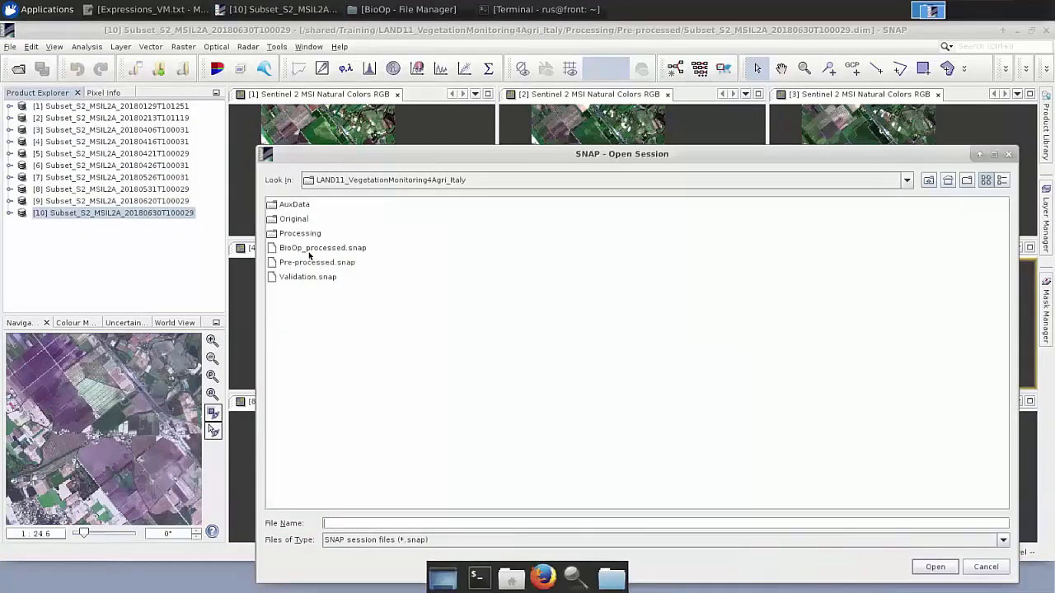
{"action": "left_click", "coordinate": [310, 249]}
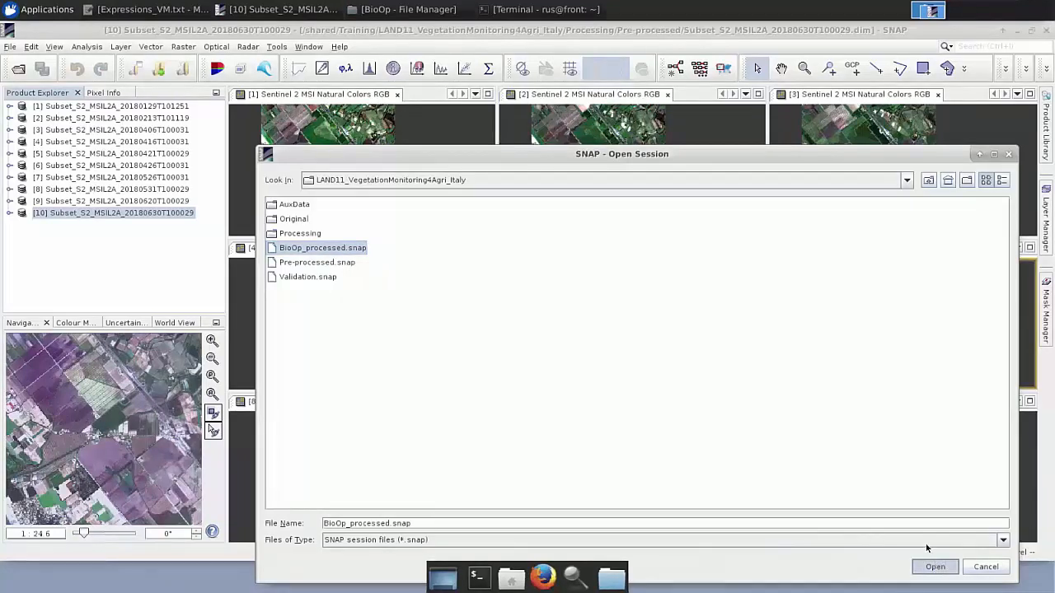
{"action": "left_click", "coordinate": [932, 566]}
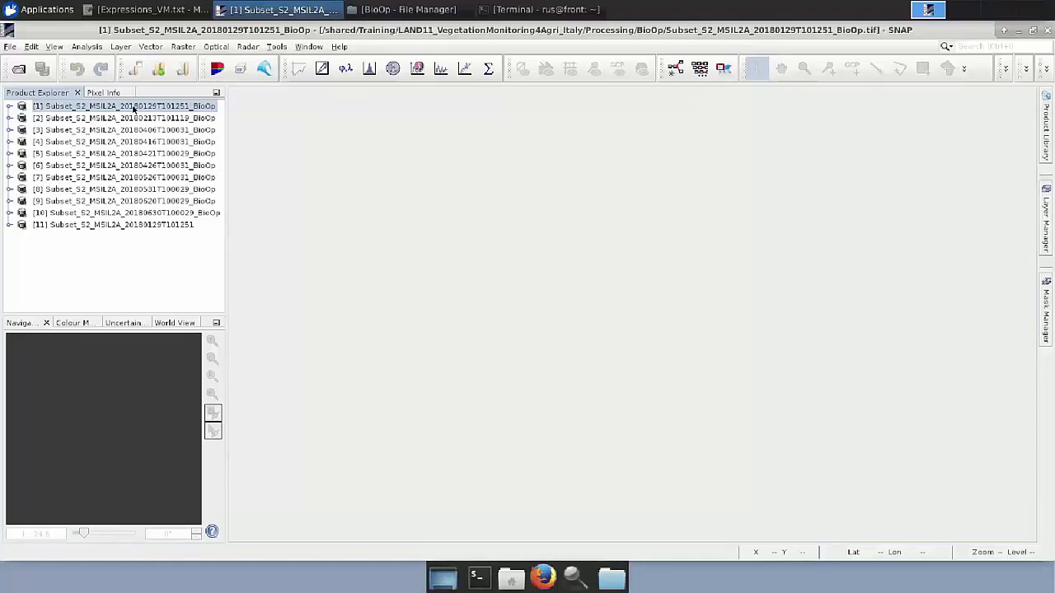
Display the pre-processed 20180129T101251 product as an RGB image with the Sentinel 2 MSI Natural Colors profile.
{"action": "right_click", "coordinate": [61, 226]}
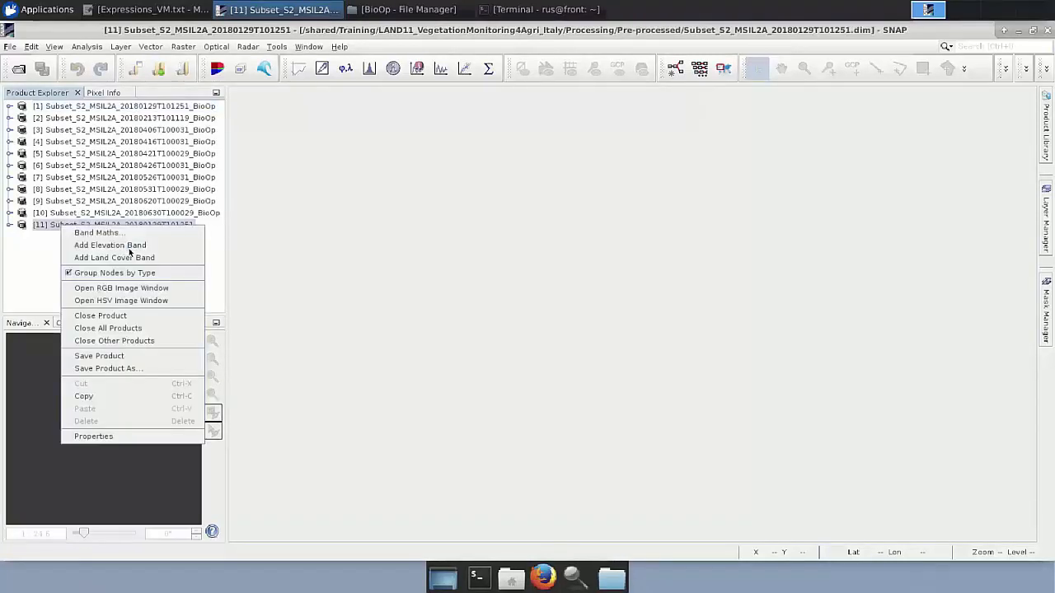
{"action": "left_click", "coordinate": [137, 289]}
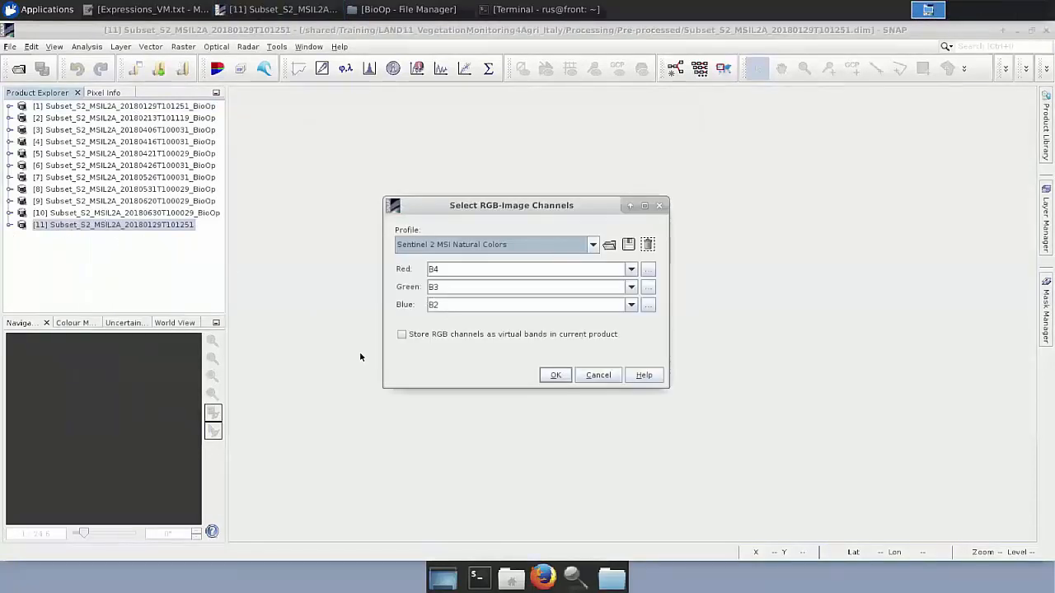
{"action": "left_click", "coordinate": [556, 376]}
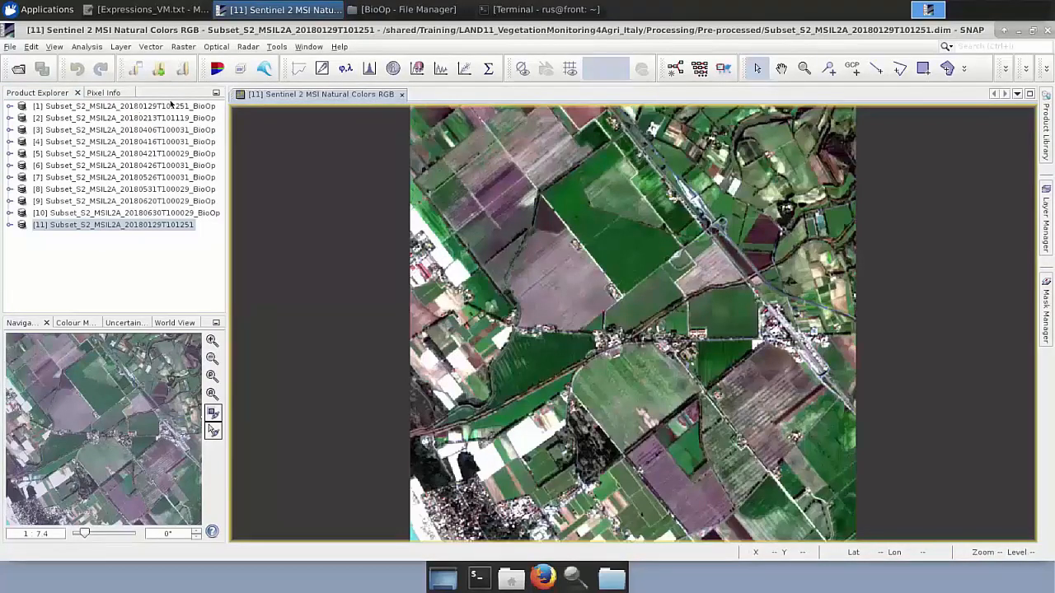
Display the lai, lai_cab, lai_cw, fapar and fcover bands of the 20180129T101251_BioOp product.
{"action": "left_click", "coordinate": [10, 107]}
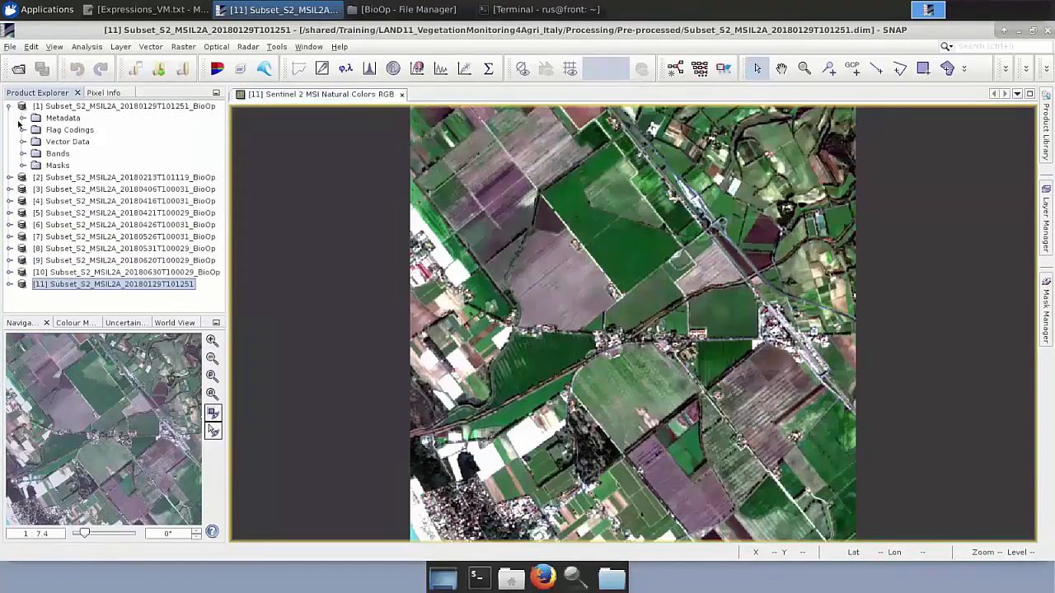
{"action": "left_click", "coordinate": [23, 154]}
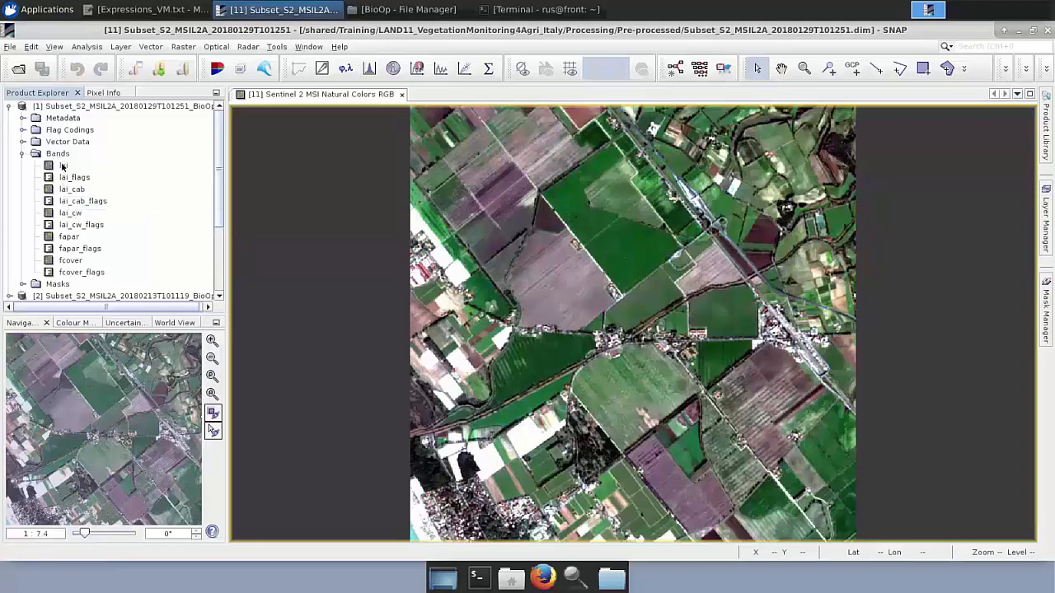
{"action": "double_click", "coordinate": [65, 166]}
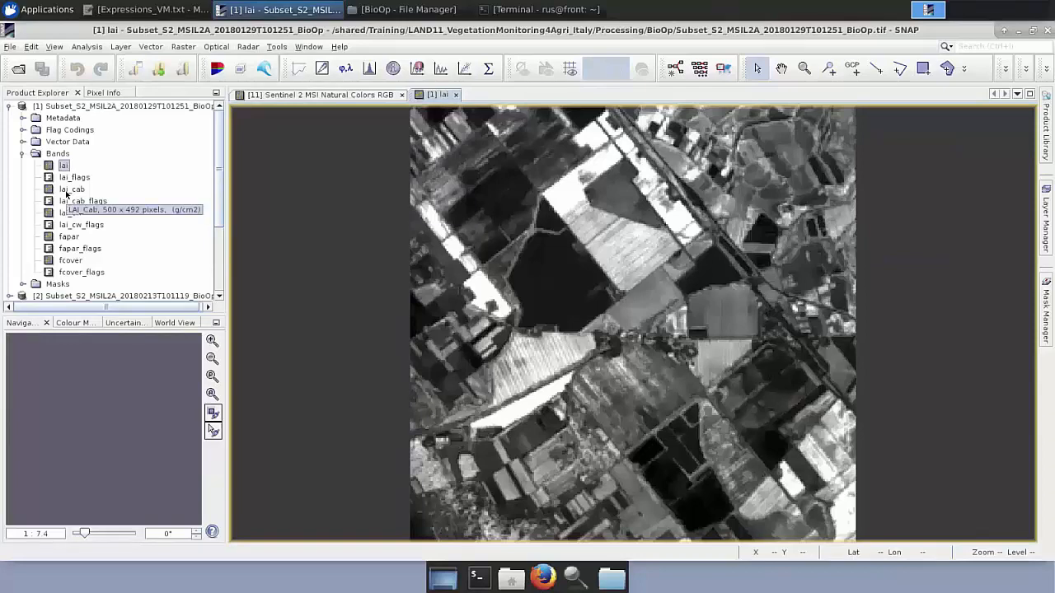
{"action": "double_click", "coordinate": [67, 191]}
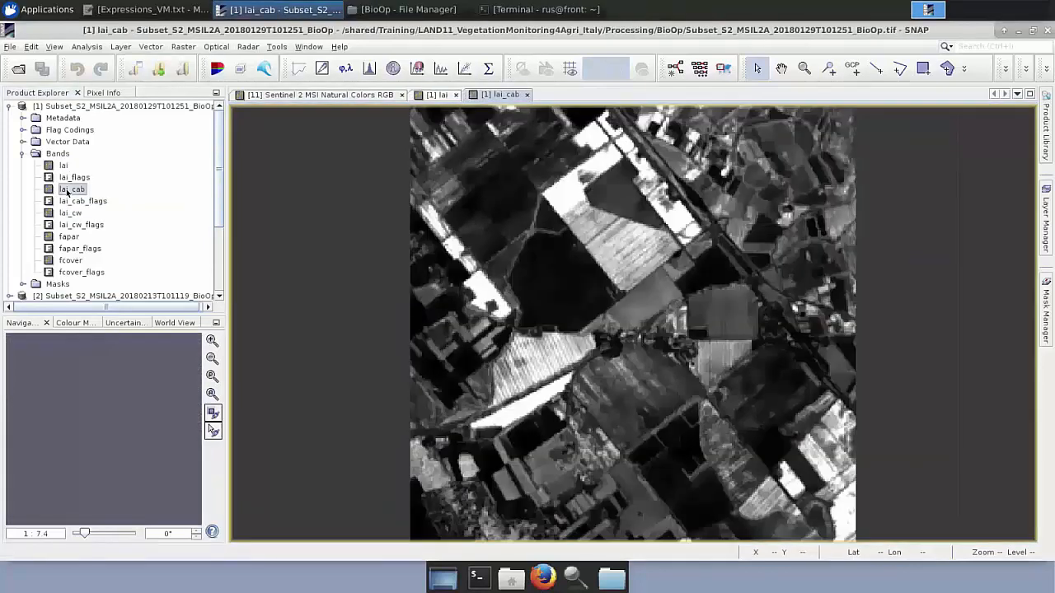
{"action": "double_click", "coordinate": [69, 214]}
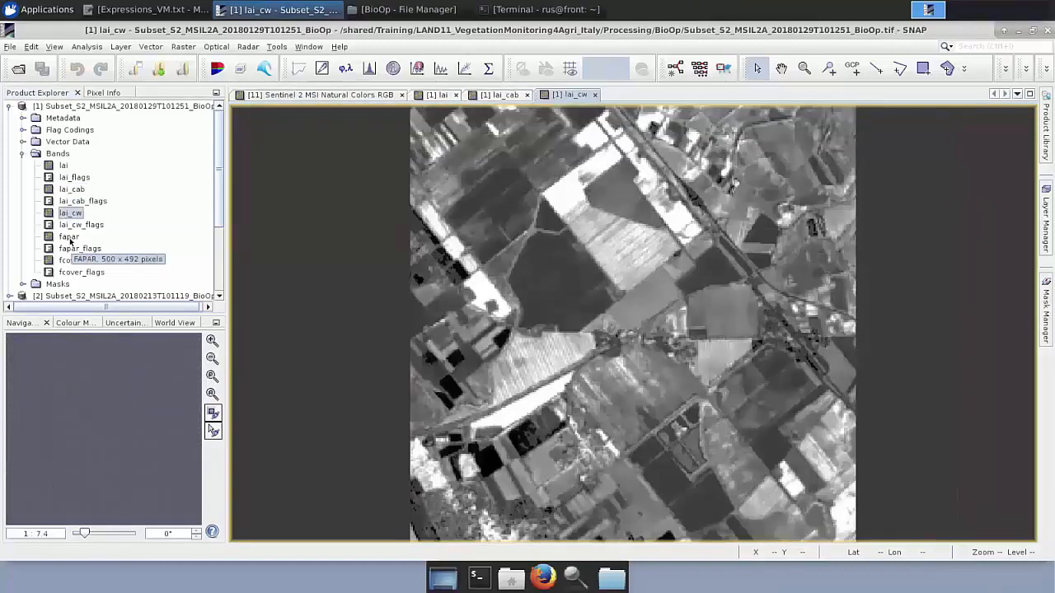
{"action": "double_click", "coordinate": [69, 237]}
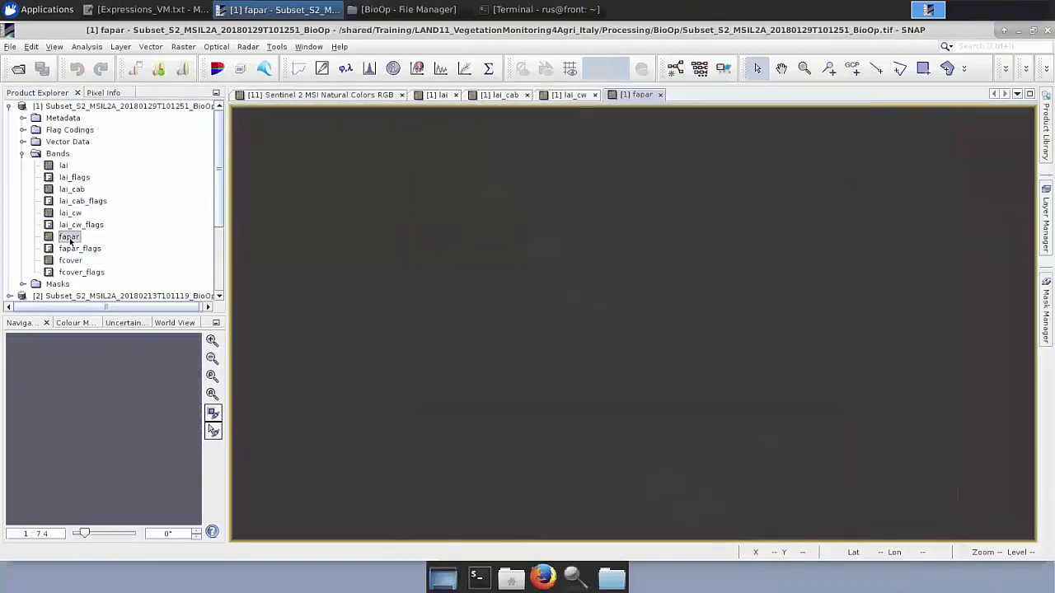
{"action": "double_click", "coordinate": [70, 261]}
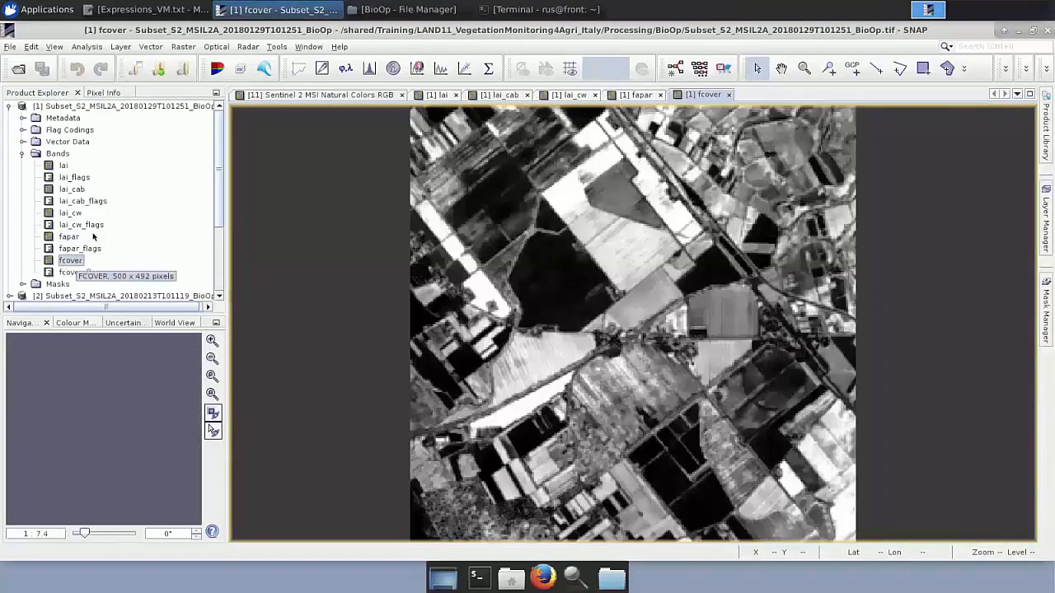
Tile all open image windows evenly so the RGB composite and the five biophysical bands display together.
{"action": "left_click", "coordinate": [283, 48]}
{"action": "mouse_move", "coordinate": [301, 48]}
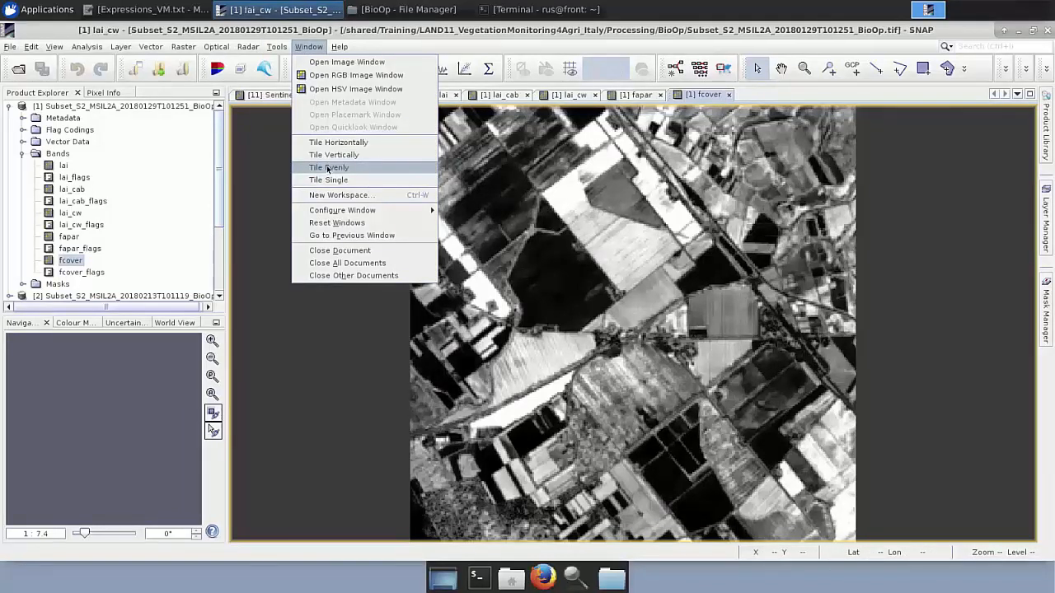
{"action": "left_click", "coordinate": [329, 168]}
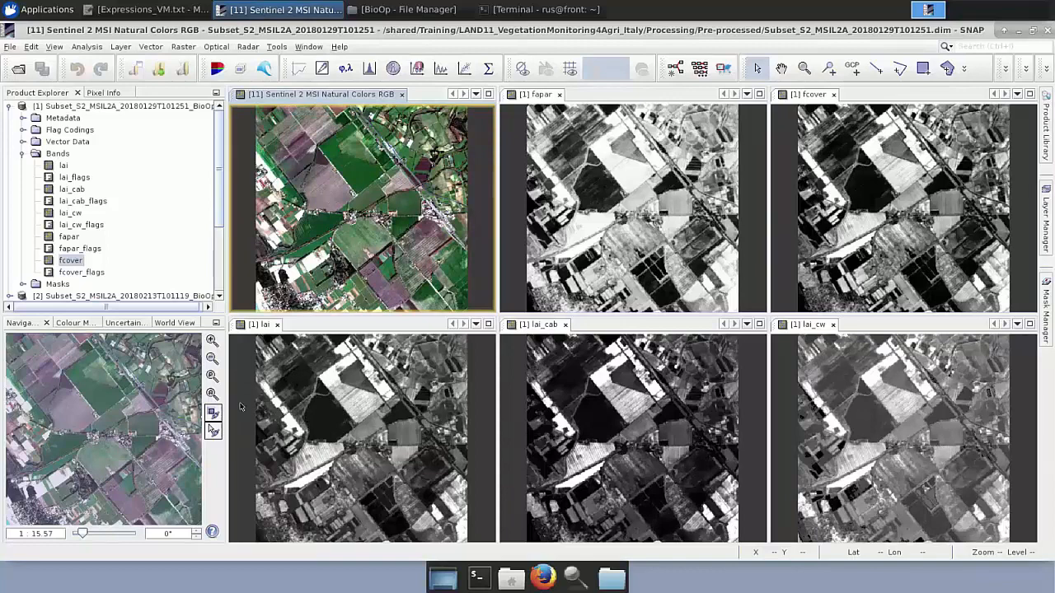
Import the LAI.cpd colour palette from AuxData for the lai band without automatically distributing its points between min/max.
{"action": "left_click", "coordinate": [75, 324]}
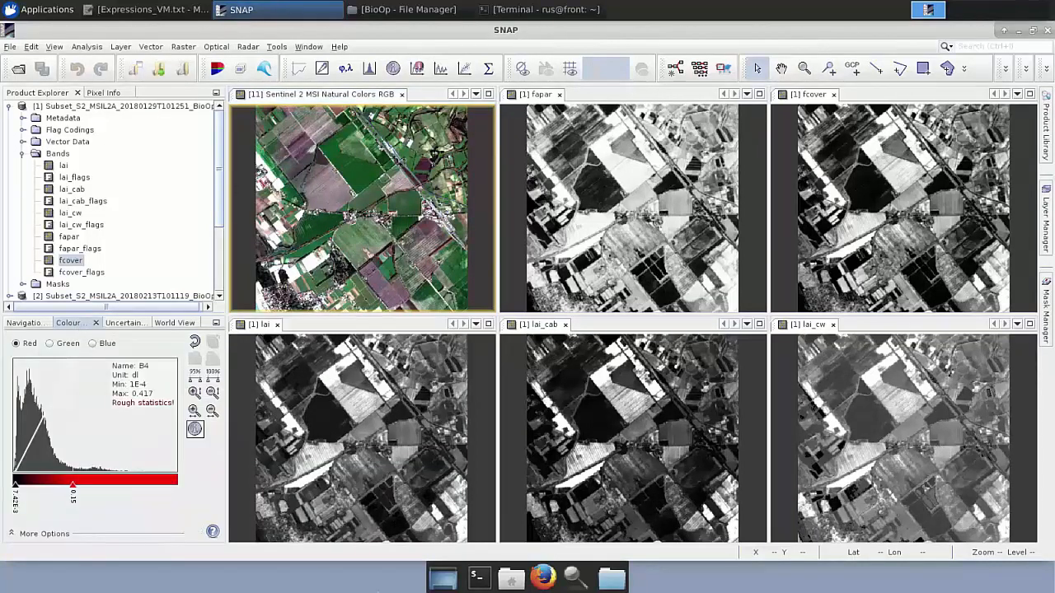
{"action": "left_click", "coordinate": [366, 396]}
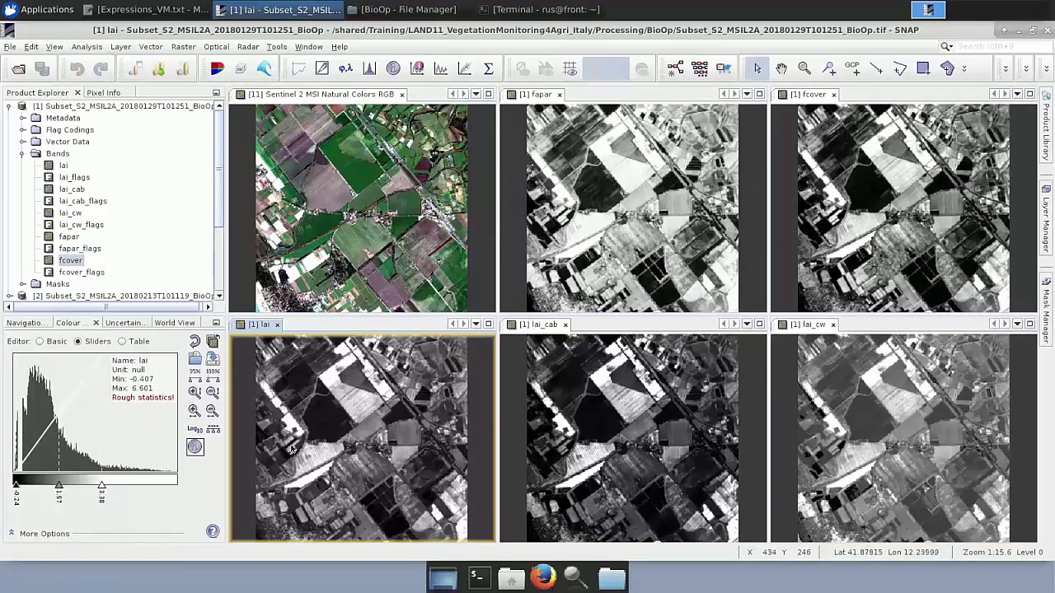
{"action": "left_click", "coordinate": [140, 395]}
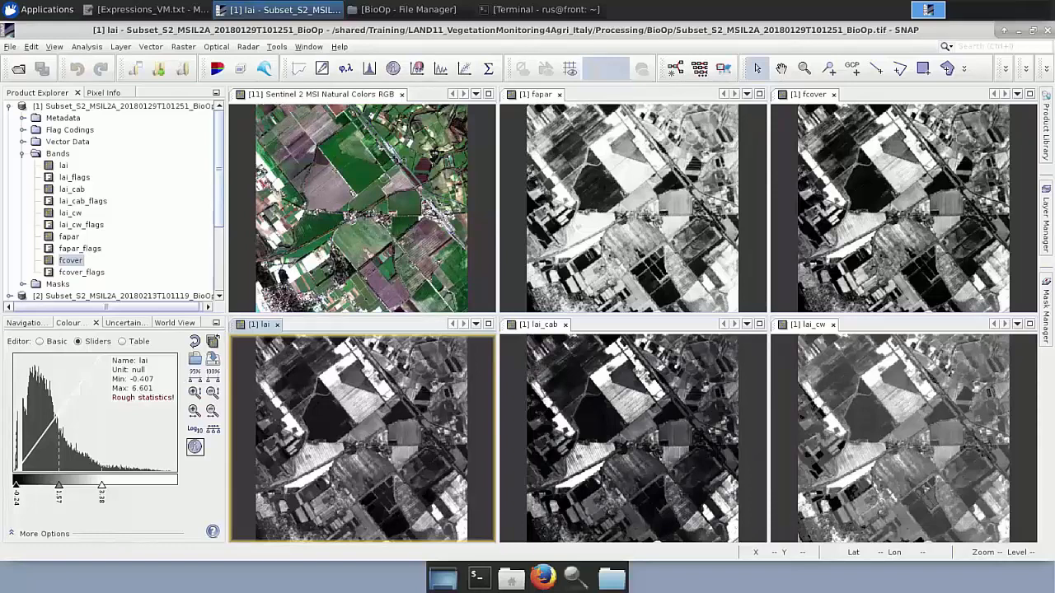
{"action": "left_click", "coordinate": [195, 359]}
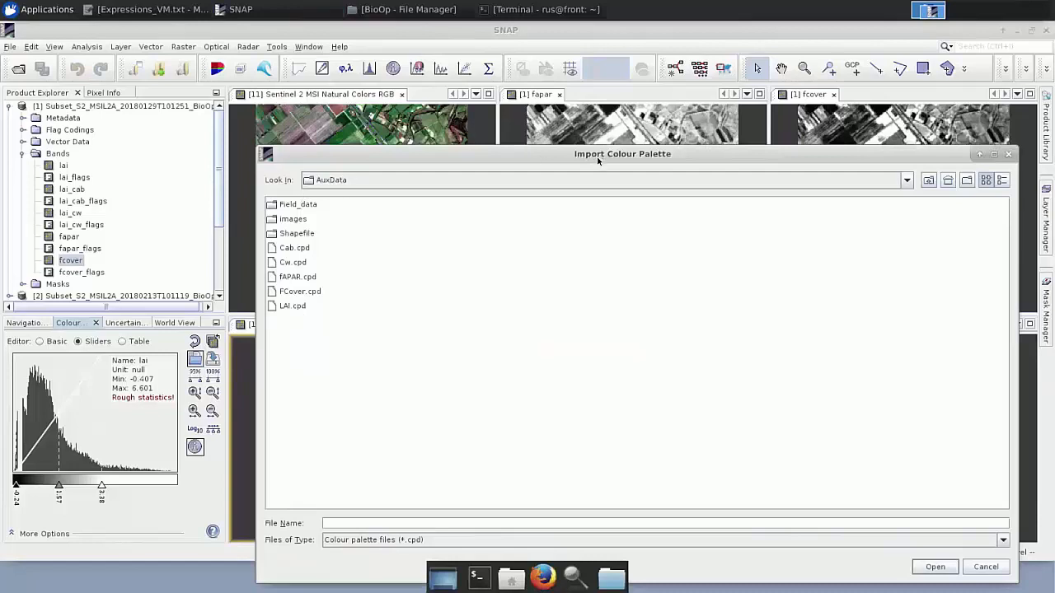
{"action": "left_click", "coordinate": [907, 180]}
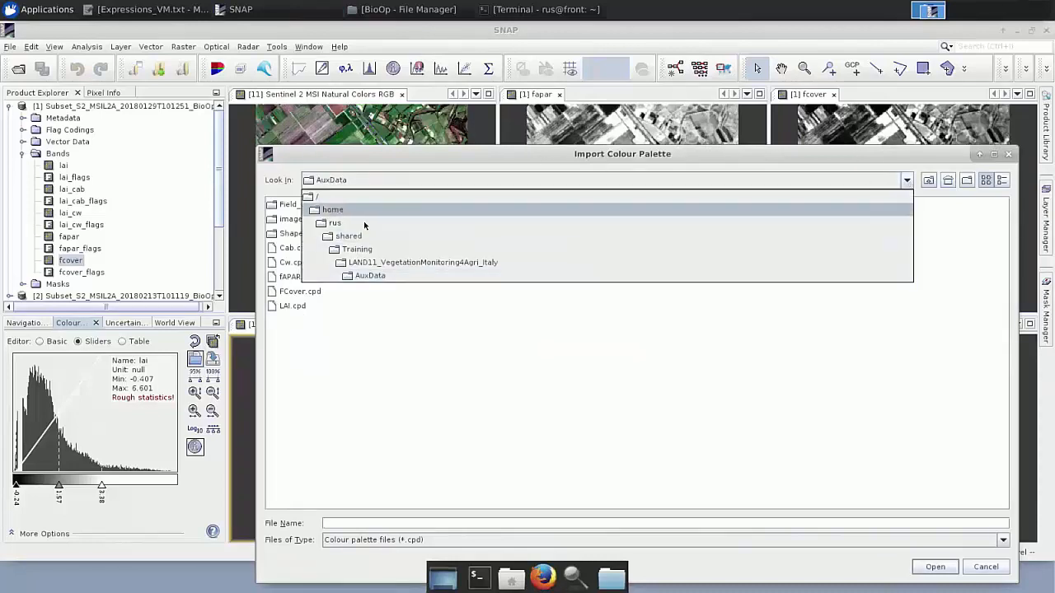
{"action": "left_click", "coordinate": [379, 276]}
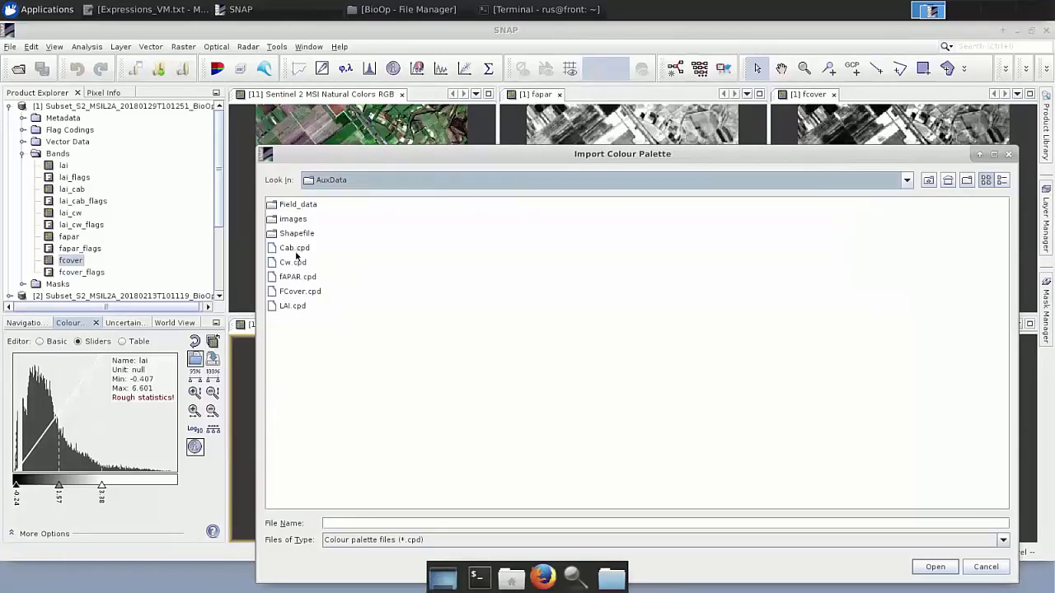
{"action": "left_click", "coordinate": [295, 307]}
{"action": "left_click", "coordinate": [935, 567]}
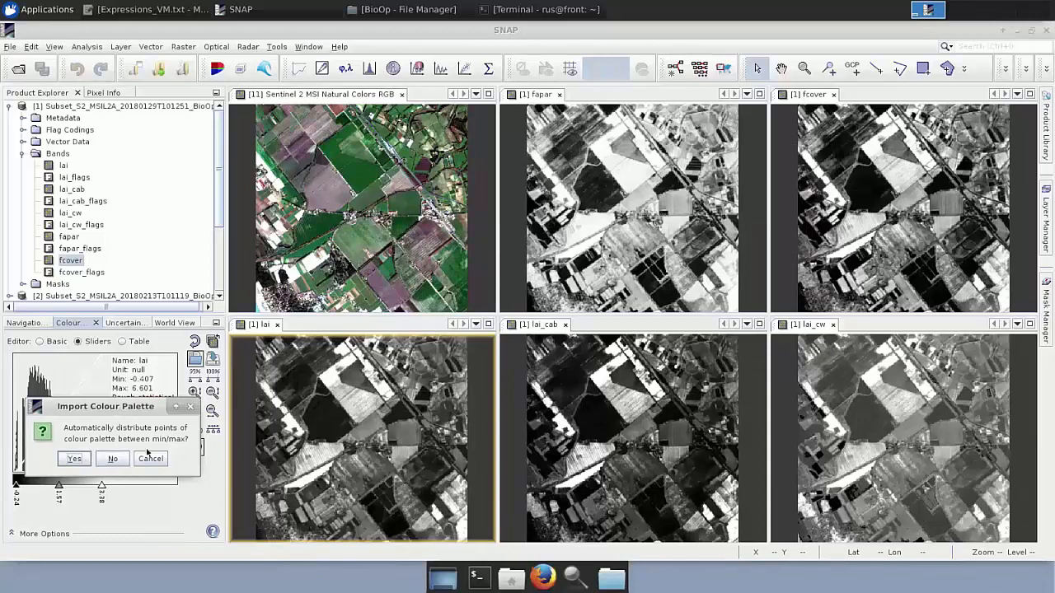
{"action": "left_click", "coordinate": [120, 459]}
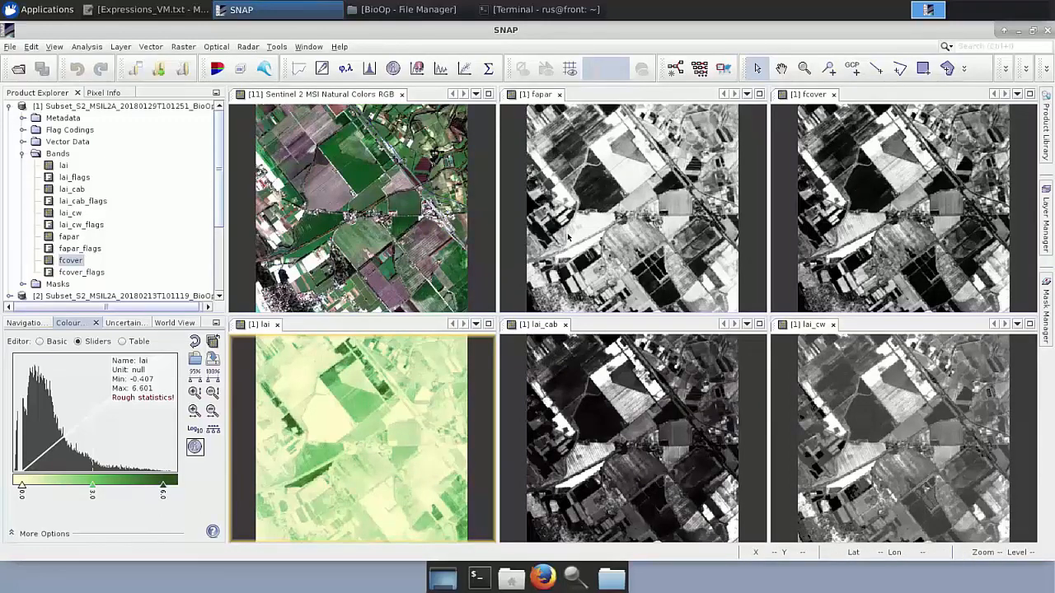
Apply the fAPAR.cpd colour palette to the fapar band, declining automatic distribution of its points between min/max.
{"action": "left_click", "coordinate": [567, 237]}
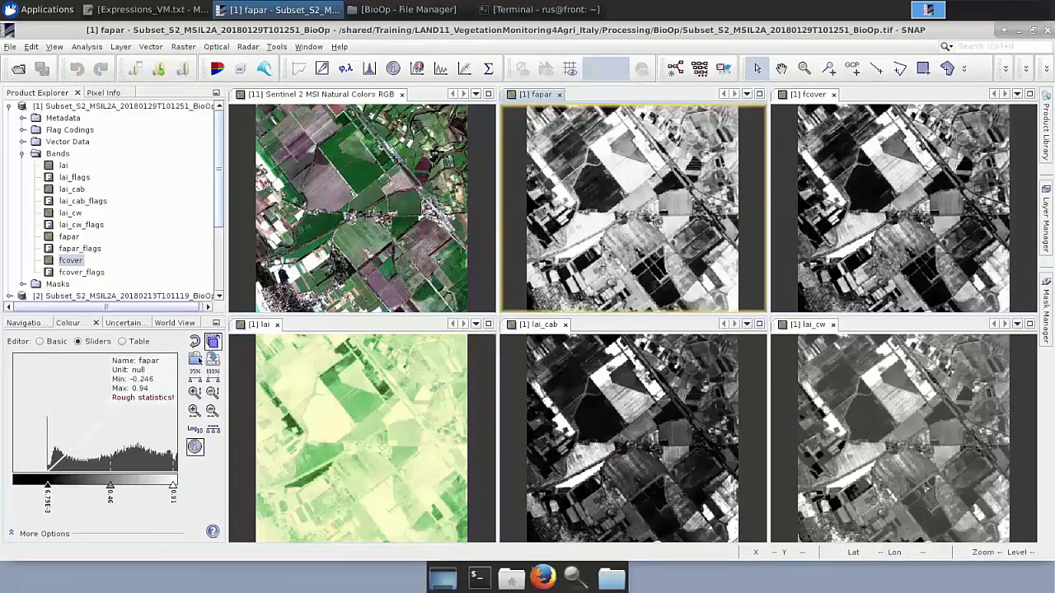
{"action": "left_click", "coordinate": [195, 359]}
{"action": "left_click", "coordinate": [297, 277]}
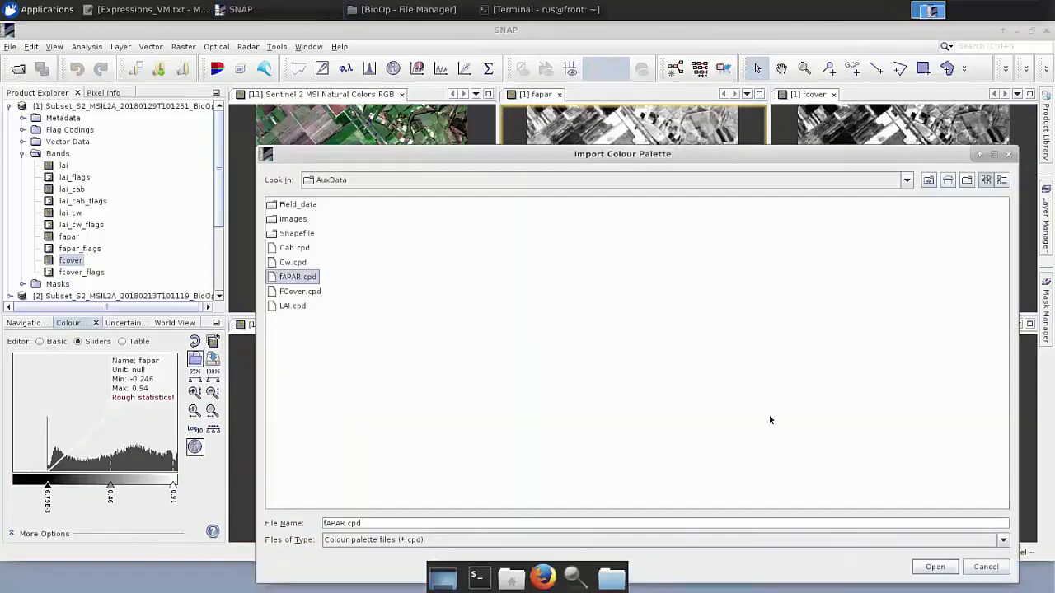
{"action": "left_click", "coordinate": [934, 567]}
{"action": "left_click", "coordinate": [113, 458]}
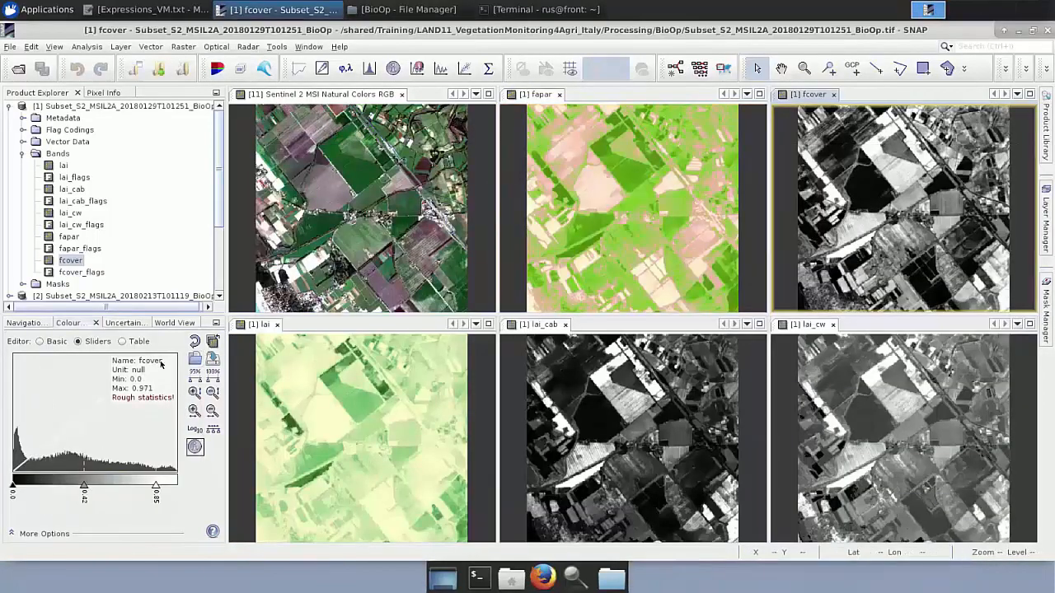
Apply the FCover.cpd colour palette to the fcover band, declining automatic distribution between min/max.
{"action": "left_click", "coordinate": [195, 359]}
{"action": "left_click", "coordinate": [294, 292]}
{"action": "left_click", "coordinate": [936, 569]}
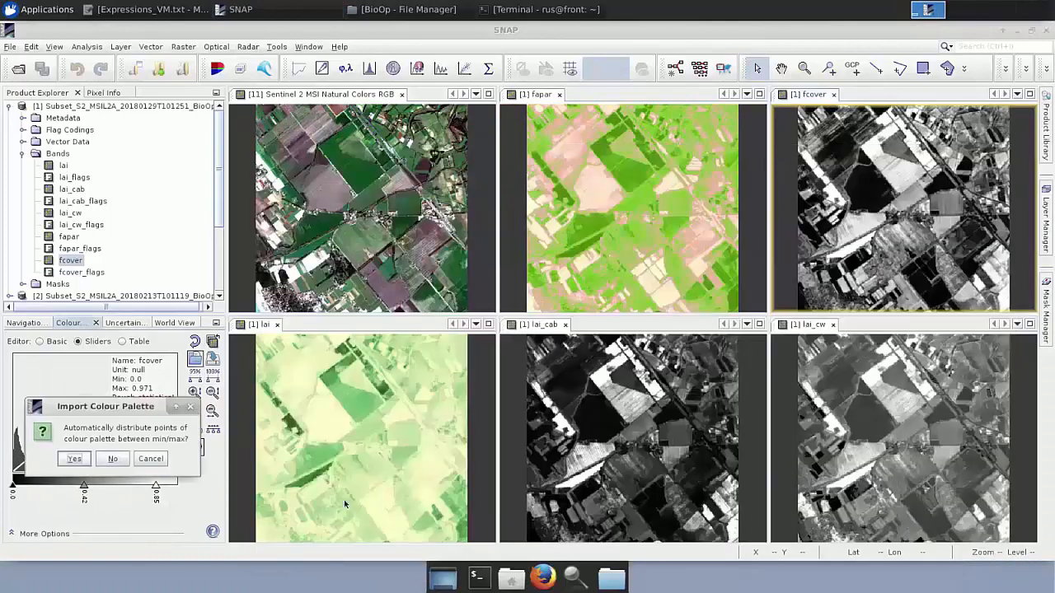
{"action": "left_click", "coordinate": [113, 459]}
Apply the Cab.cpd colour palette to the lai_cab band without automatic distribution of its points.
{"action": "left_click", "coordinate": [615, 387]}
{"action": "left_click", "coordinate": [195, 359]}
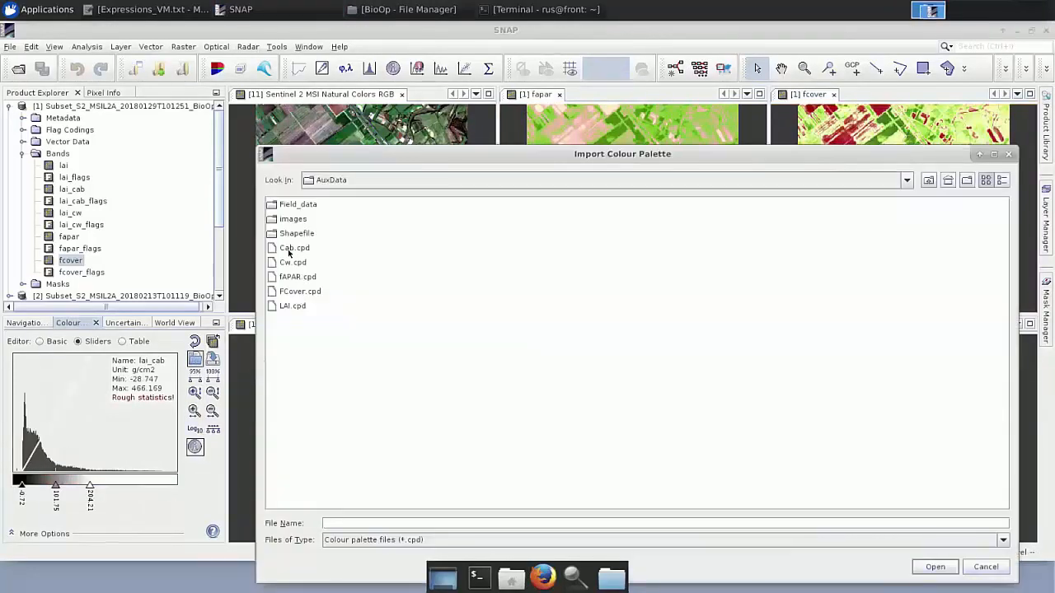
{"action": "left_click", "coordinate": [290, 249]}
{"action": "left_click", "coordinate": [935, 567]}
{"action": "left_click", "coordinate": [113, 458]}
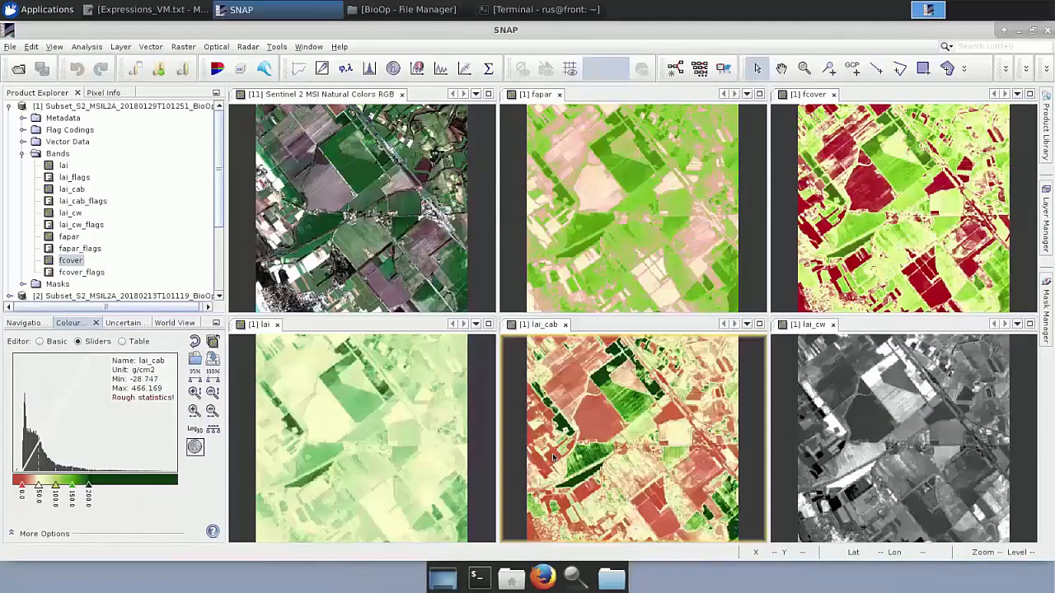
Apply the Cw.cpd colour palette to the lai_cw band without automatic distribution of its points.
{"action": "left_click", "coordinate": [875, 435]}
{"action": "left_click", "coordinate": [195, 360]}
{"action": "left_click", "coordinate": [293, 262]}
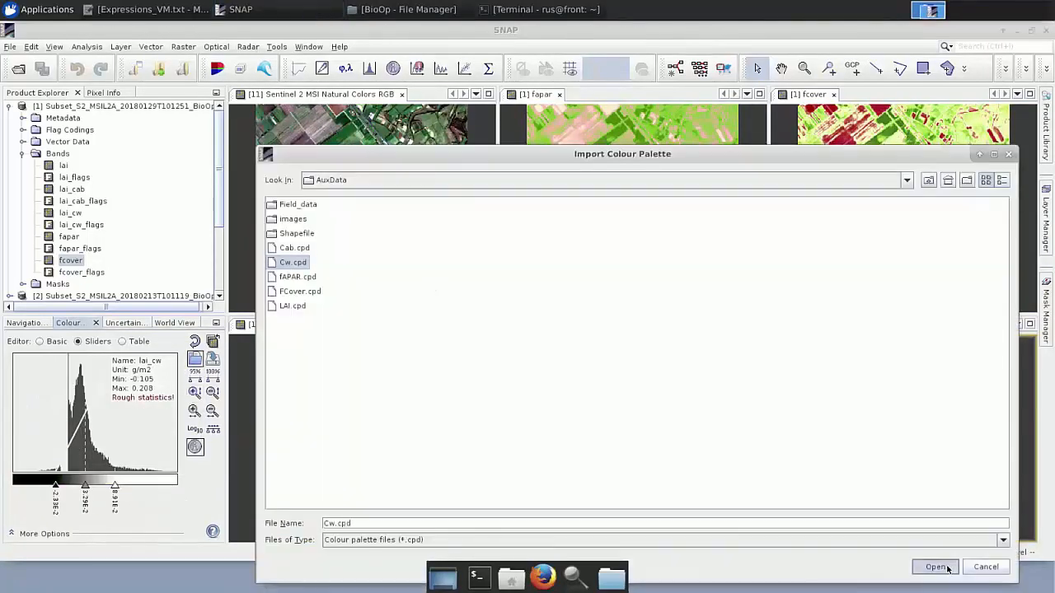
{"action": "left_click", "coordinate": [945, 568]}
{"action": "left_click", "coordinate": [113, 459]}
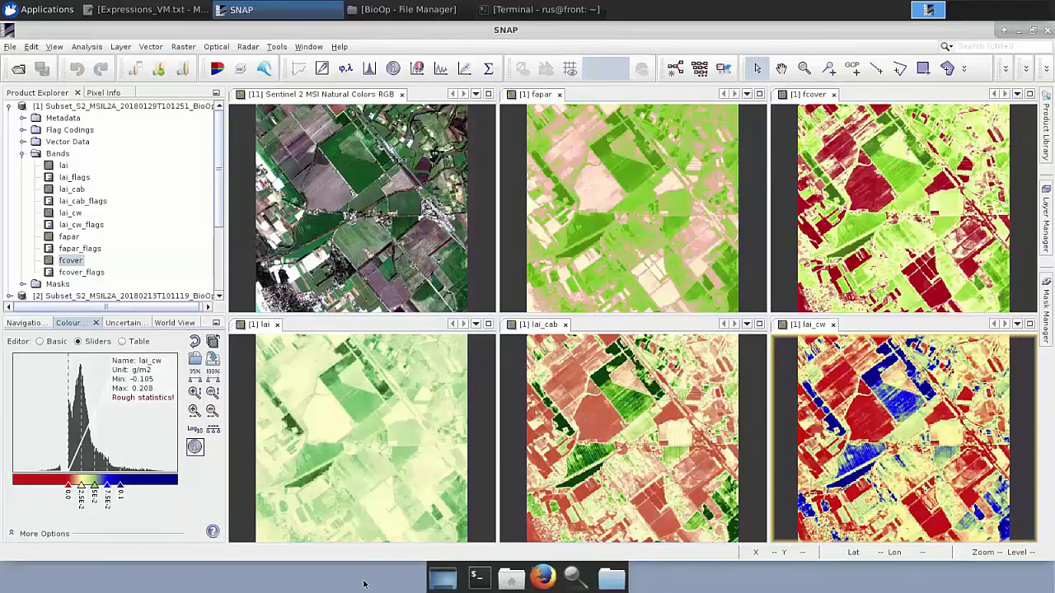
Examine the colour scales and histograms of the lai, fapar, fcover, lai_cab and lai_cw images in turn.
{"action": "left_click", "coordinate": [334, 441]}
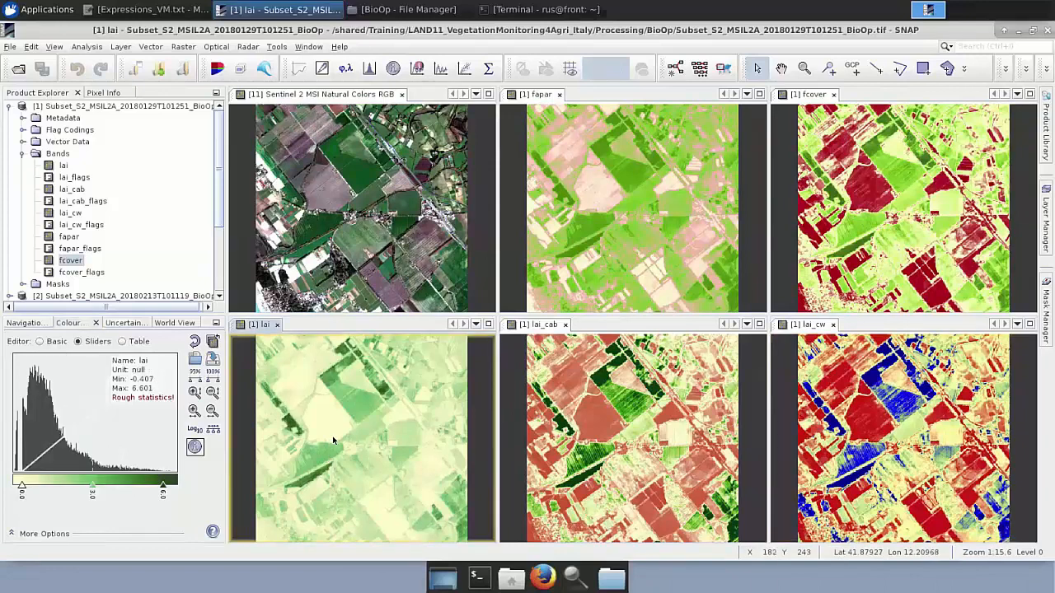
{"action": "left_click", "coordinate": [635, 162]}
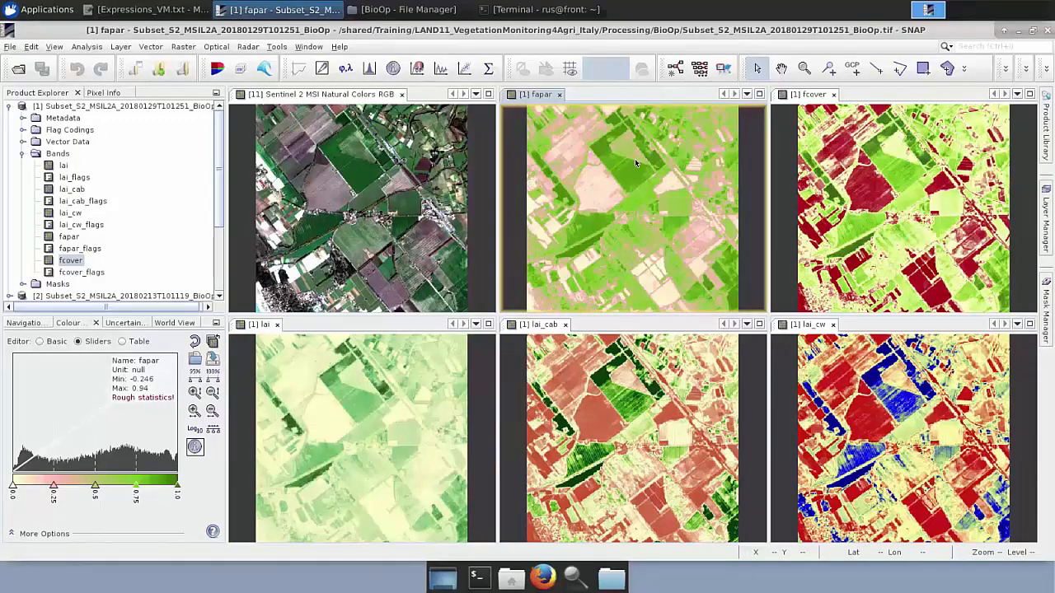
{"action": "left_click", "coordinate": [980, 230]}
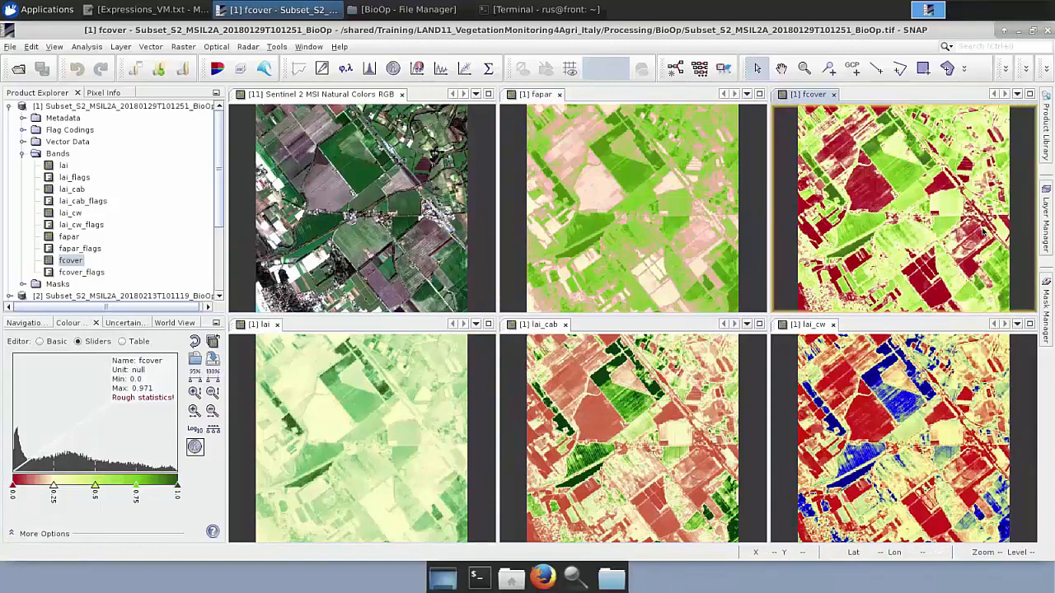
{"action": "left_click", "coordinate": [613, 402]}
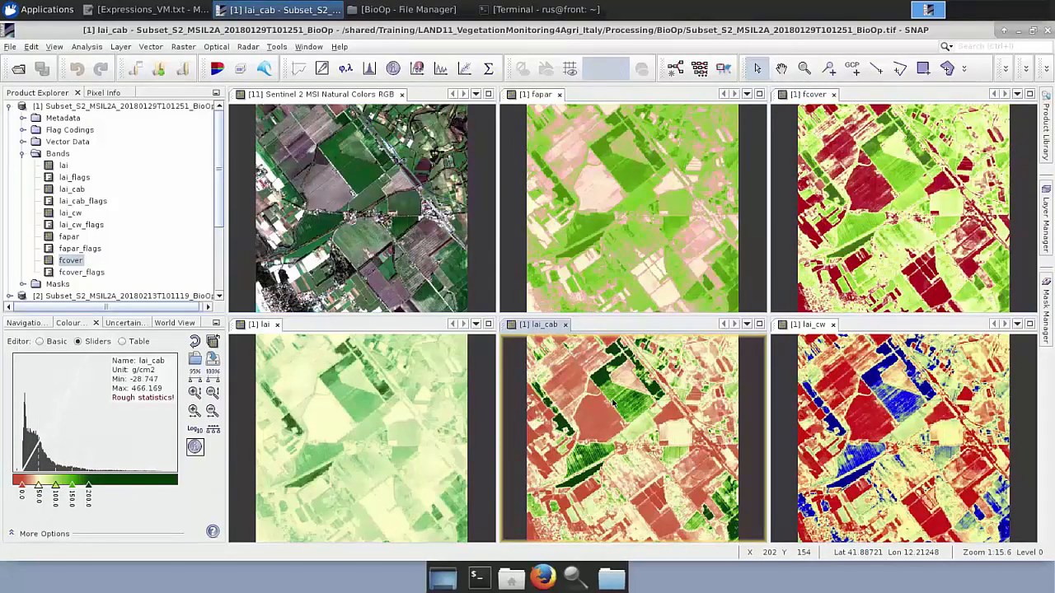
{"action": "left_click", "coordinate": [929, 398]}
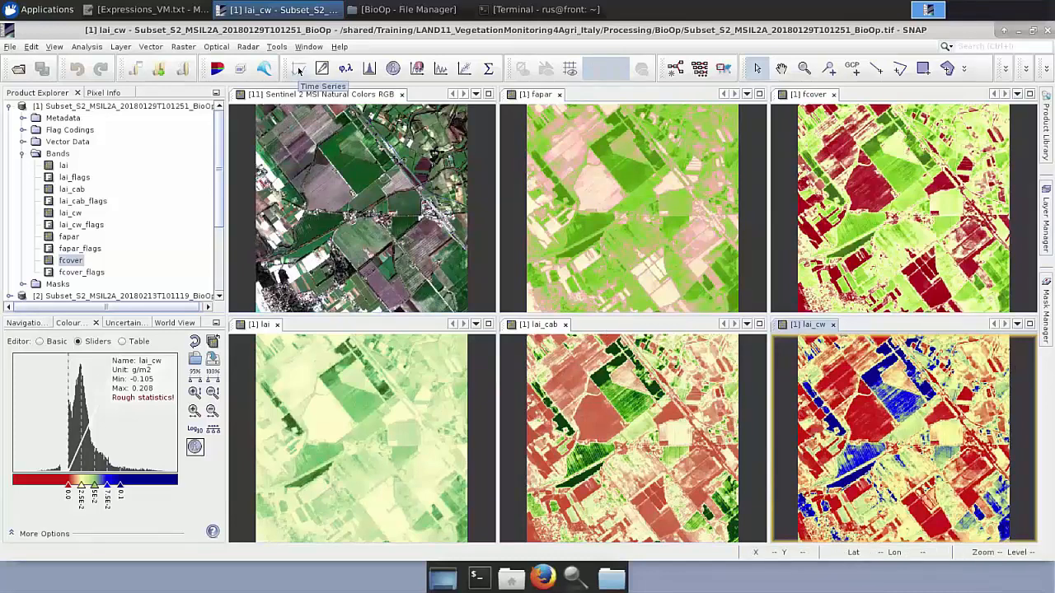
Open the Time Series tool, dock it between the Product Explorer and the image windows, and widen it.
{"action": "left_click", "coordinate": [299, 69]}
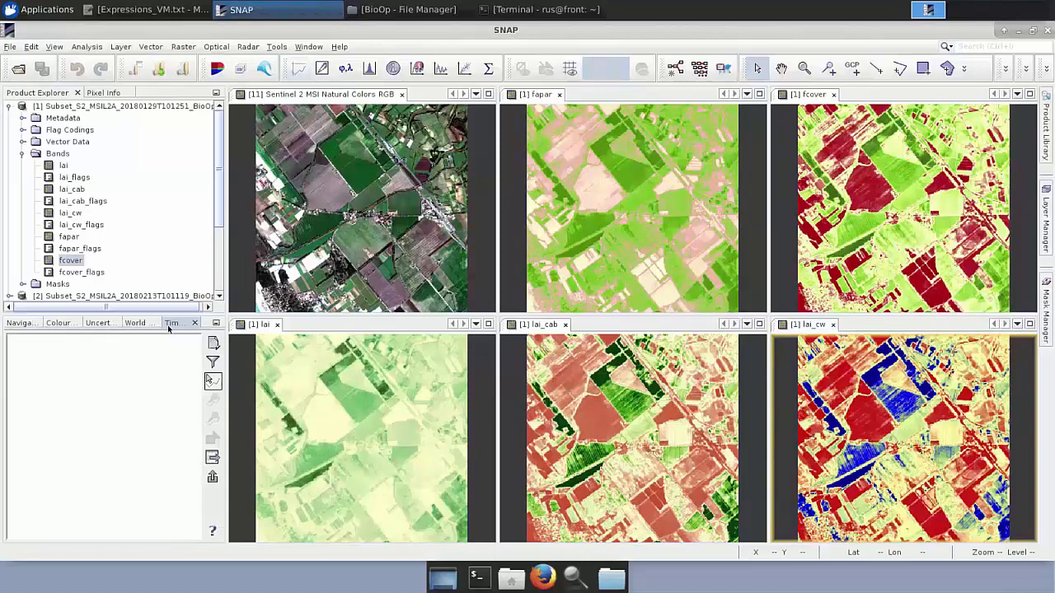
{"action": "left_click_drag", "start_coordinate": [168, 328], "coordinate": [232, 306]}
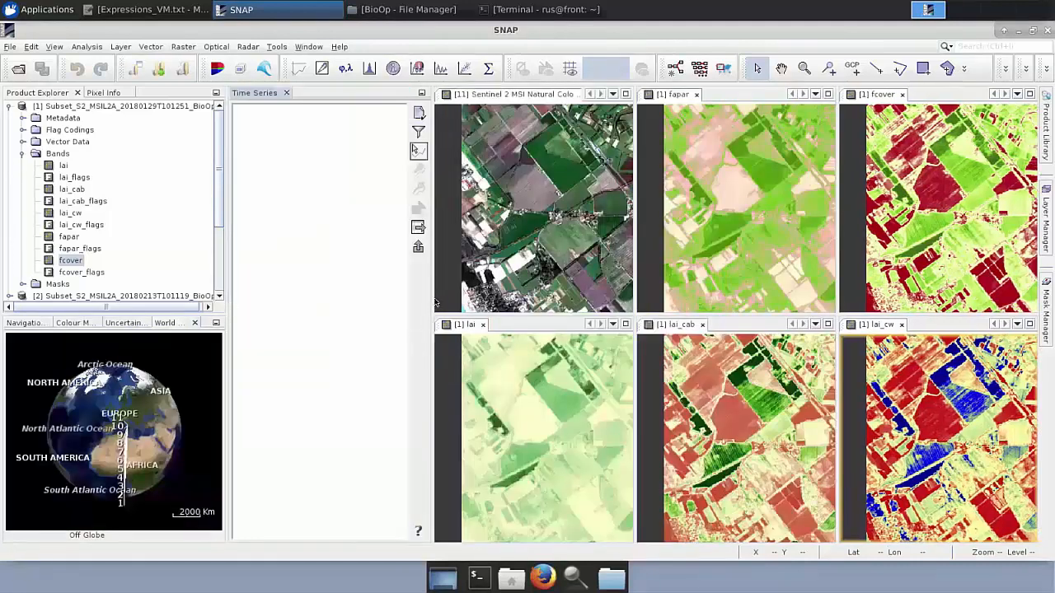
{"action": "left_click_drag", "start_coordinate": [436, 303], "coordinate": [613, 306]}
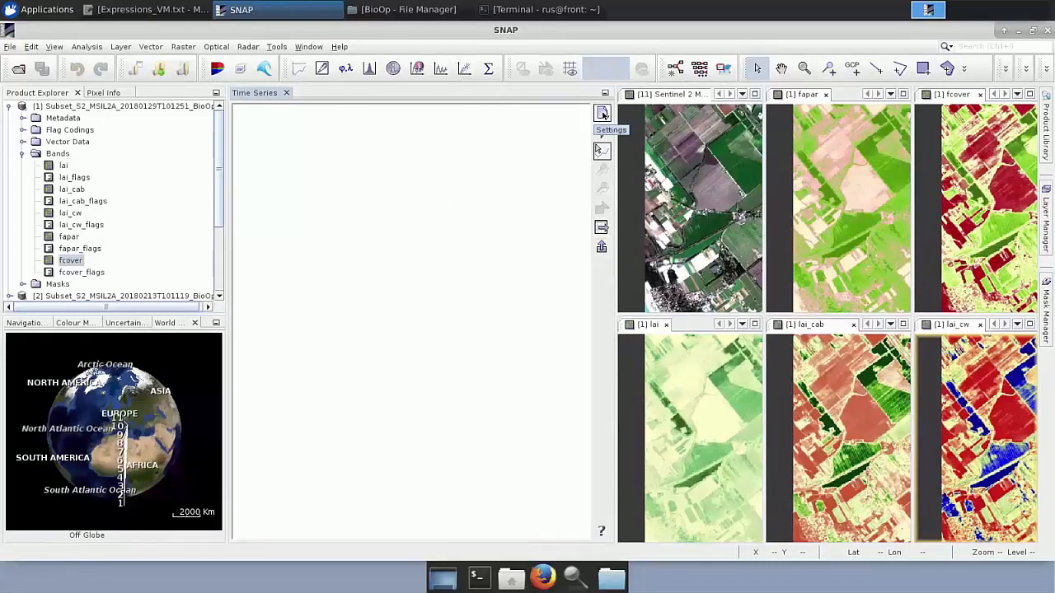
Add all open products to time series Graph 1, remove the pre-processed 20180129T101251 product, and apply the settings.
{"action": "left_click", "coordinate": [603, 114]}
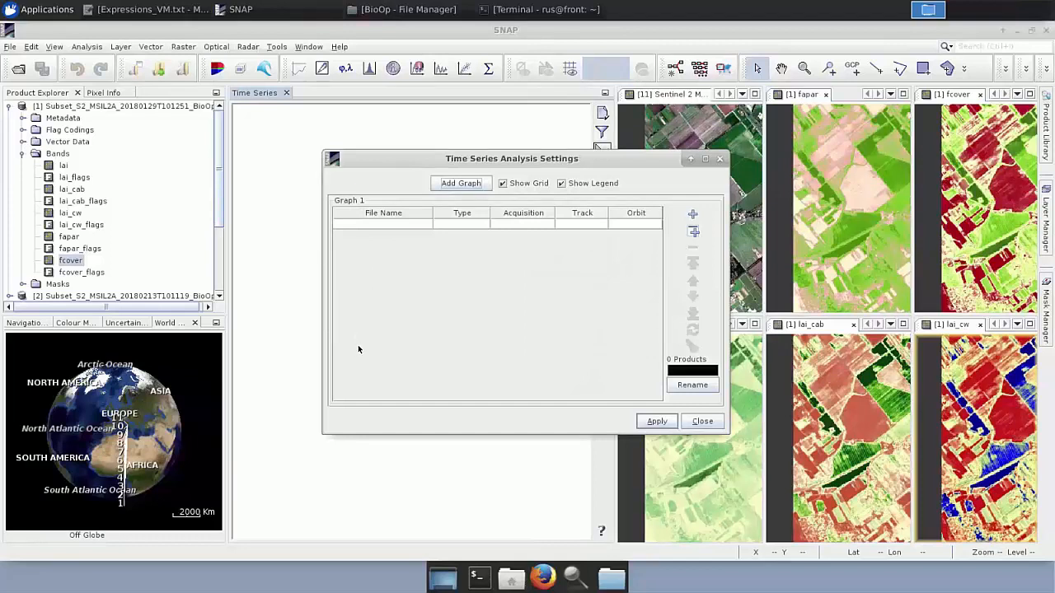
{"action": "left_click", "coordinate": [693, 233]}
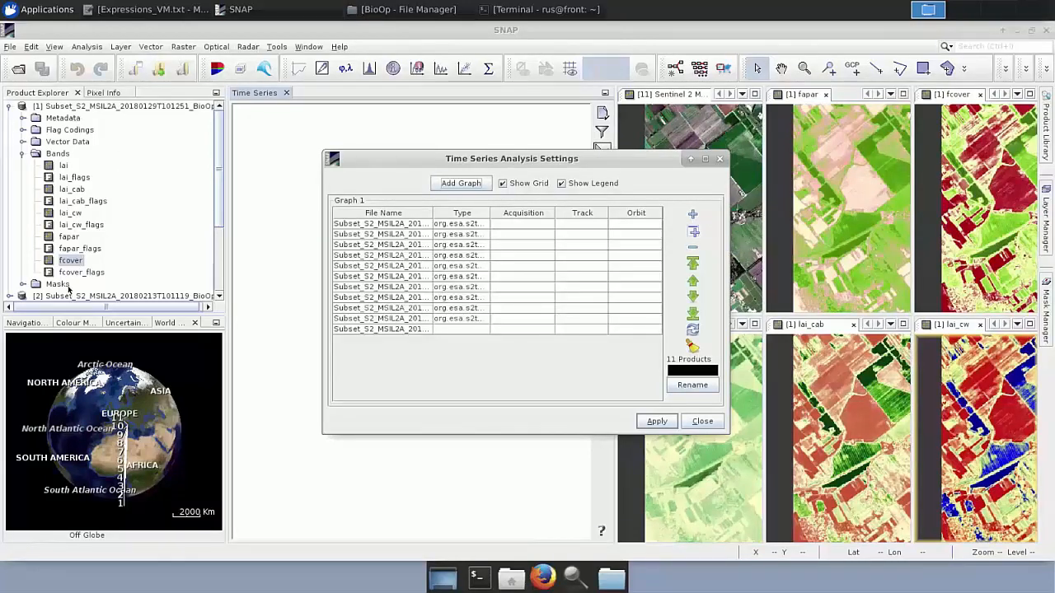
{"action": "left_click", "coordinate": [9, 108]}
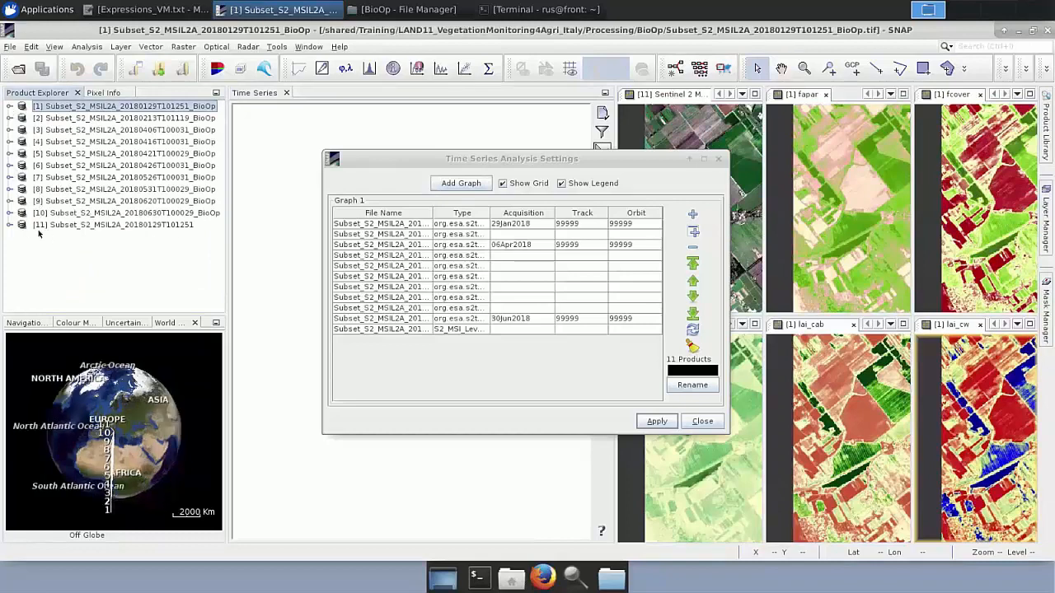
{"action": "left_click", "coordinate": [366, 329]}
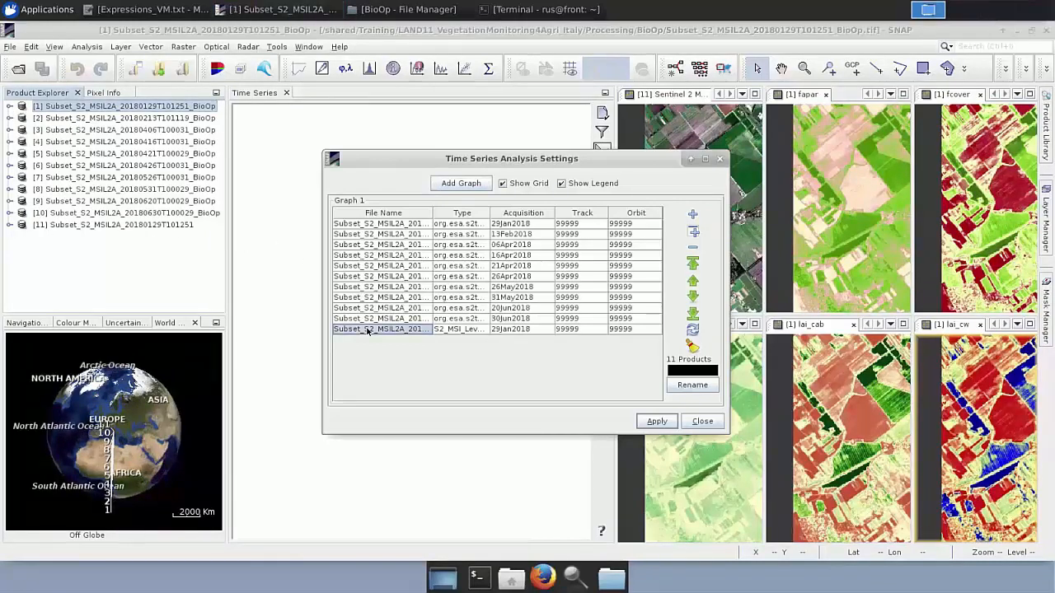
{"action": "left_click", "coordinate": [698, 248]}
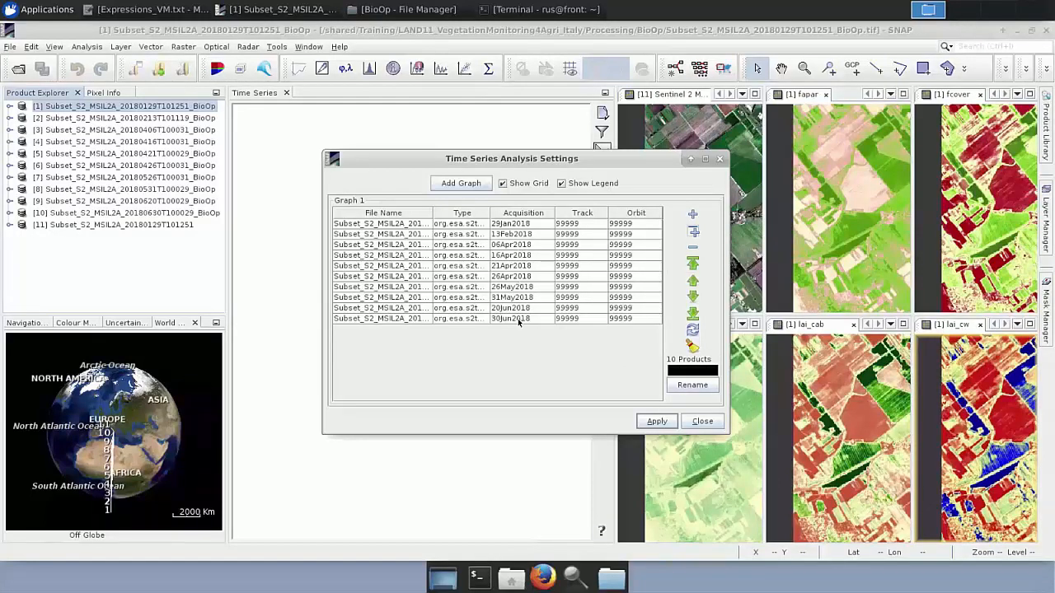
{"action": "left_click", "coordinate": [659, 422]}
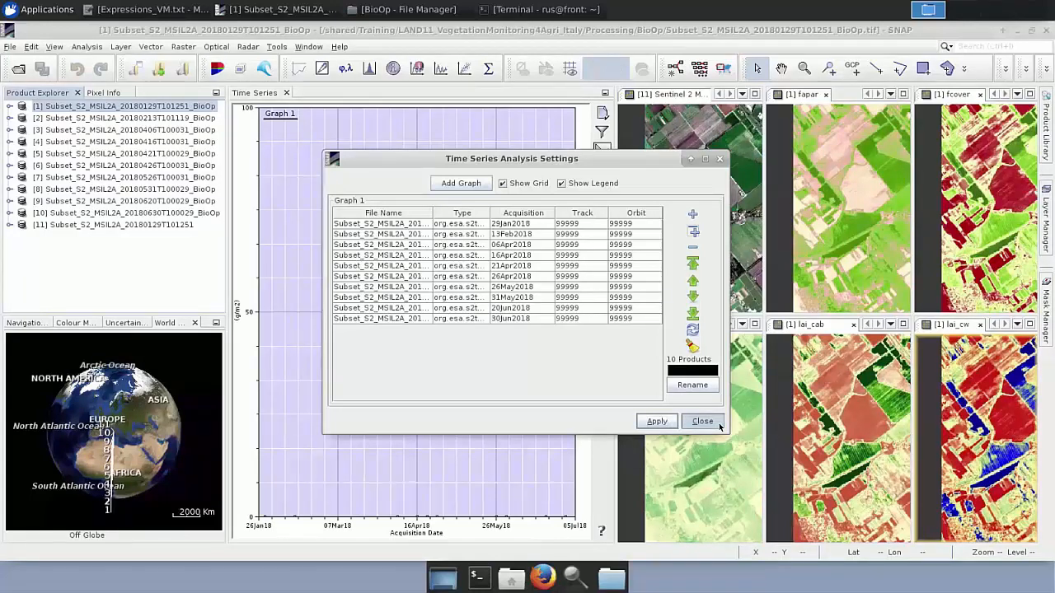
{"action": "left_click", "coordinate": [702, 421]}
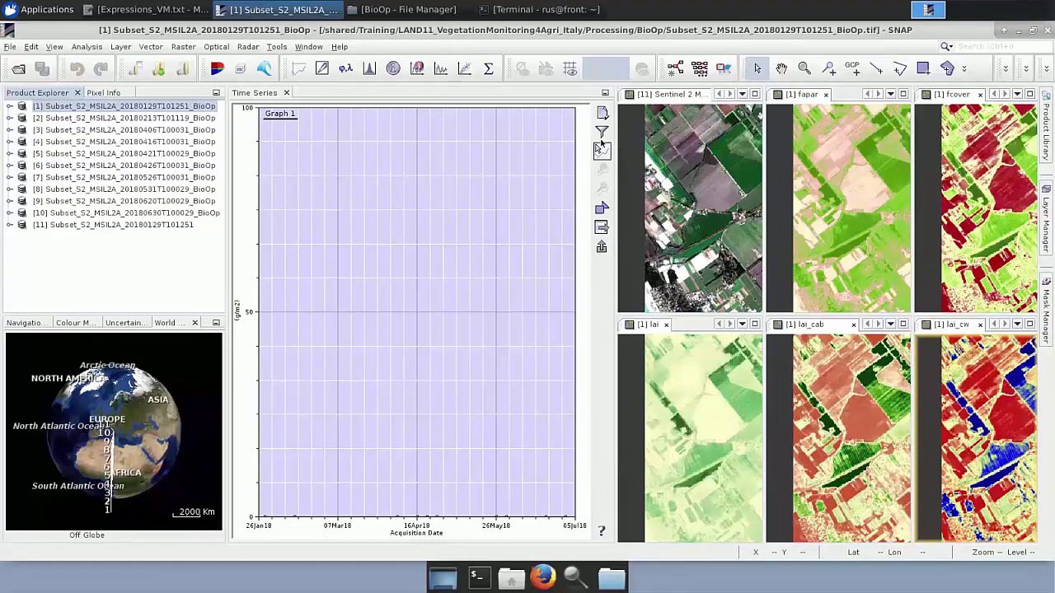
Plot only the lai band in time series Graph 1, using the lai image for the pixel position.
{"action": "left_click", "coordinate": [702, 417]}
{"action": "mouse_move", "coordinate": [709, 405]}
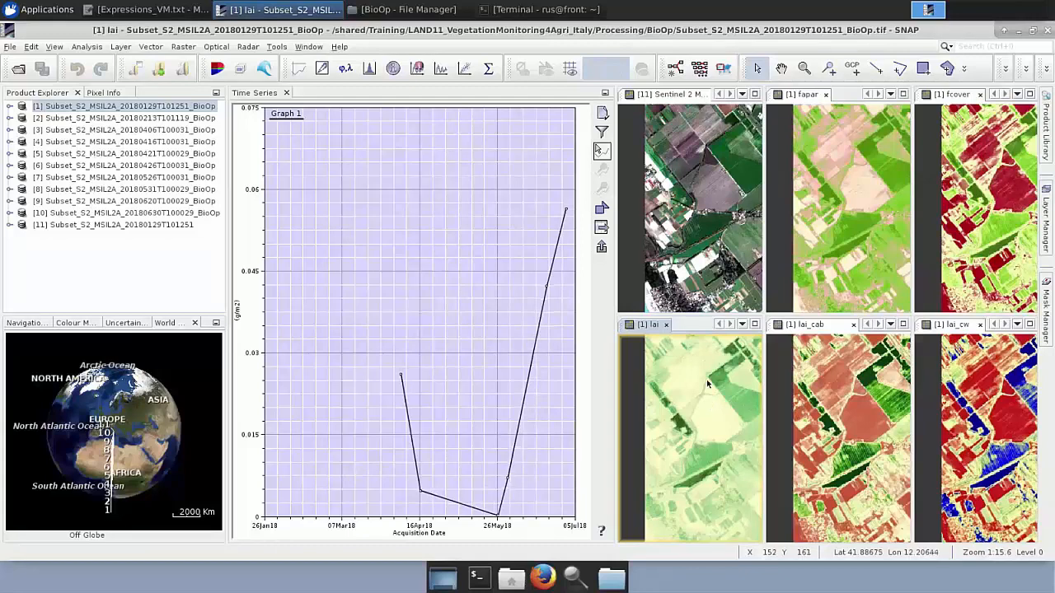
{"action": "left_click", "coordinate": [602, 132]}
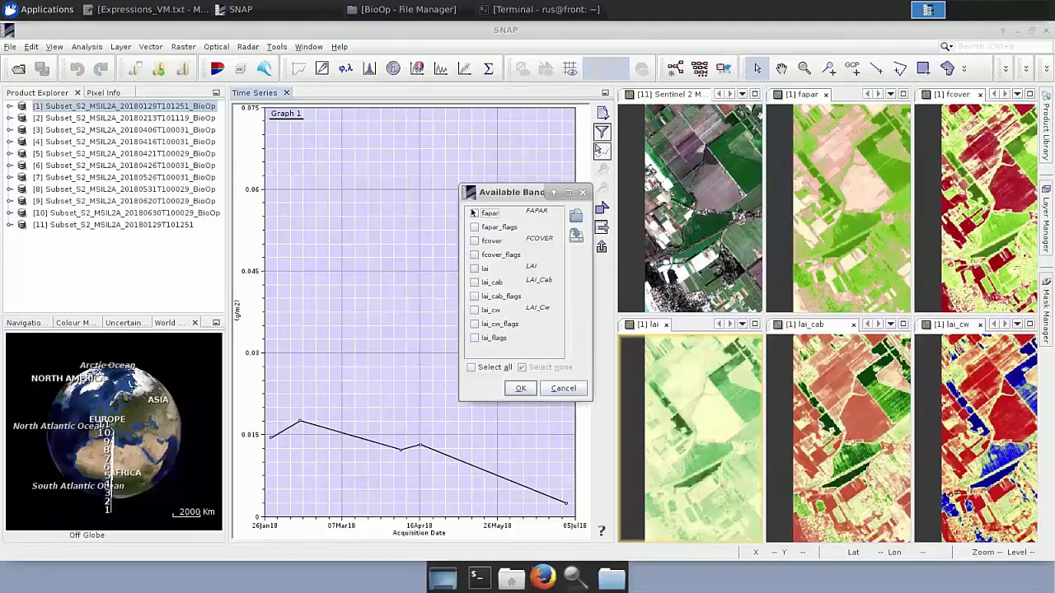
{"action": "left_click", "coordinate": [475, 269]}
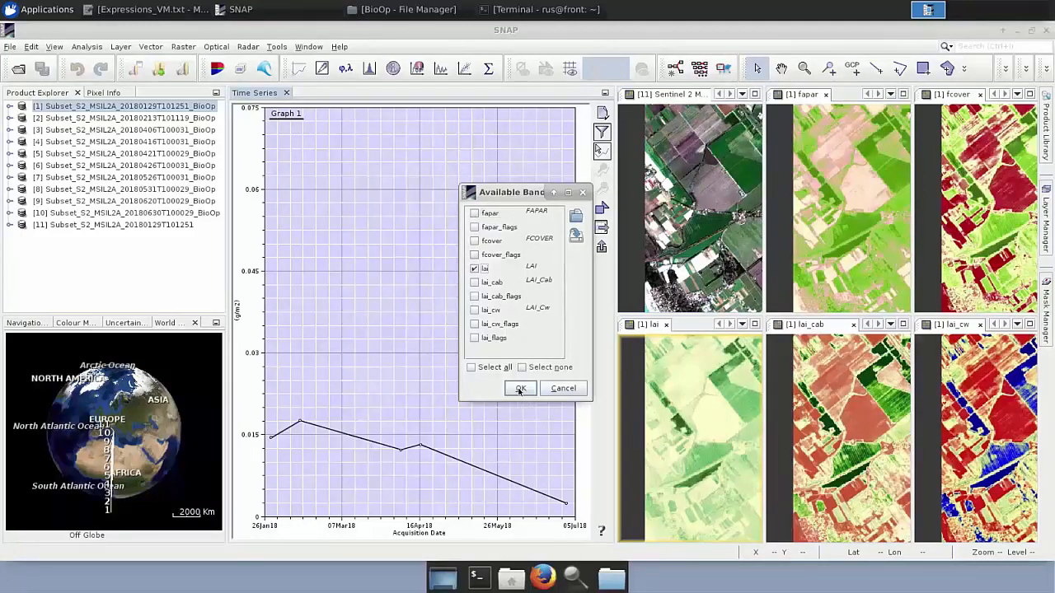
{"action": "left_click", "coordinate": [520, 389]}
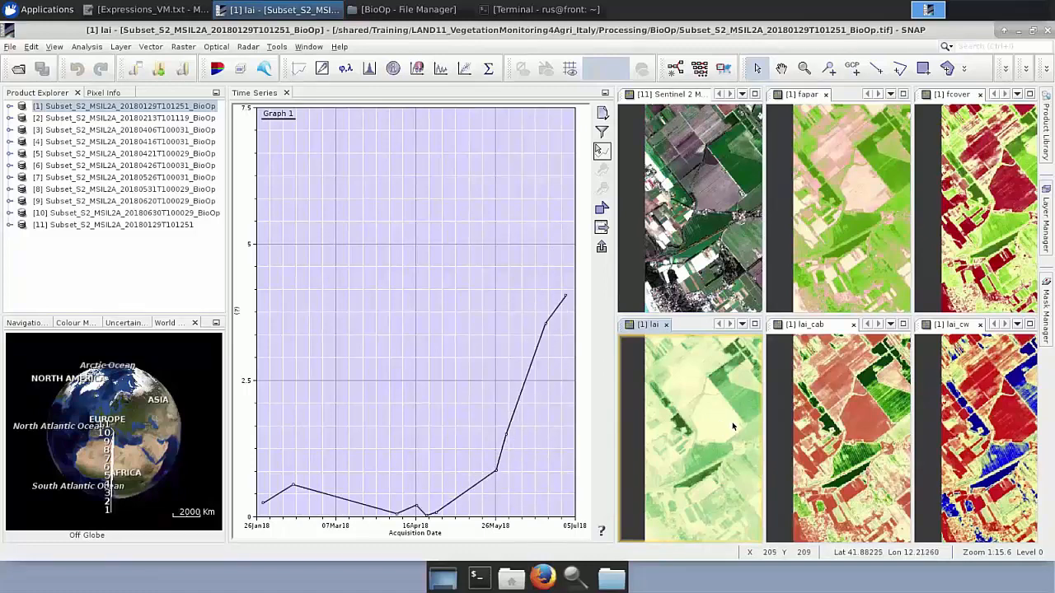
Replace lai with fapar as the only band plotted in the time series graph.
{"action": "left_click", "coordinate": [602, 132]}
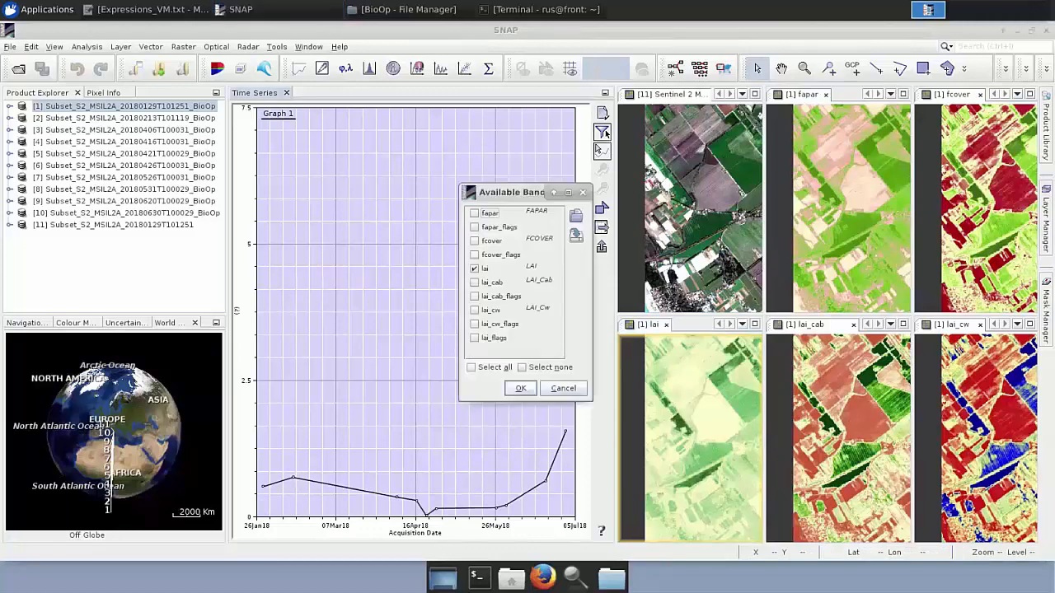
{"action": "left_click", "coordinate": [474, 269]}
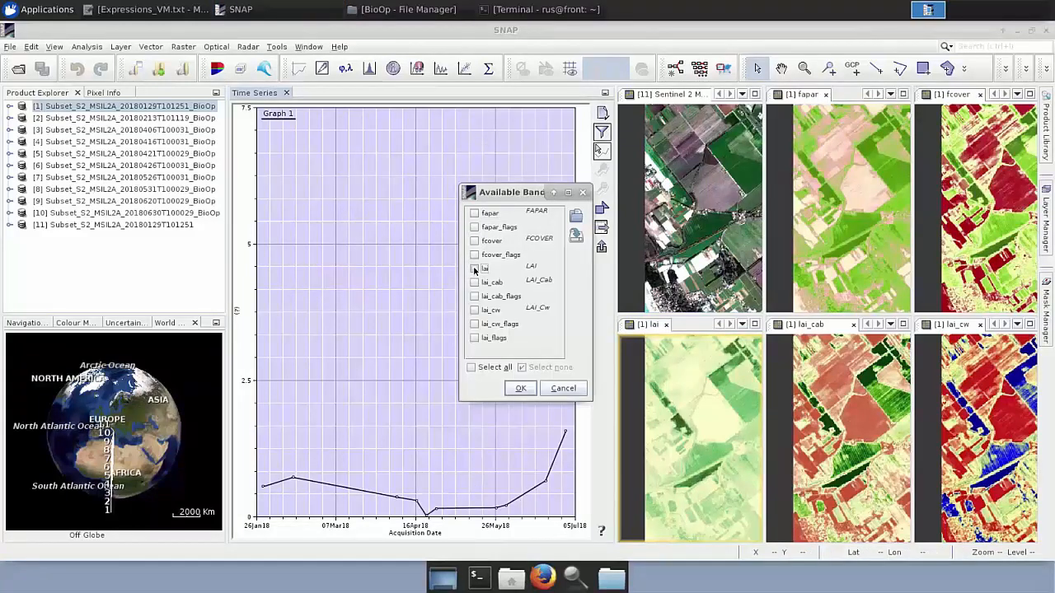
{"action": "left_click", "coordinate": [475, 213]}
{"action": "left_click", "coordinate": [521, 389]}
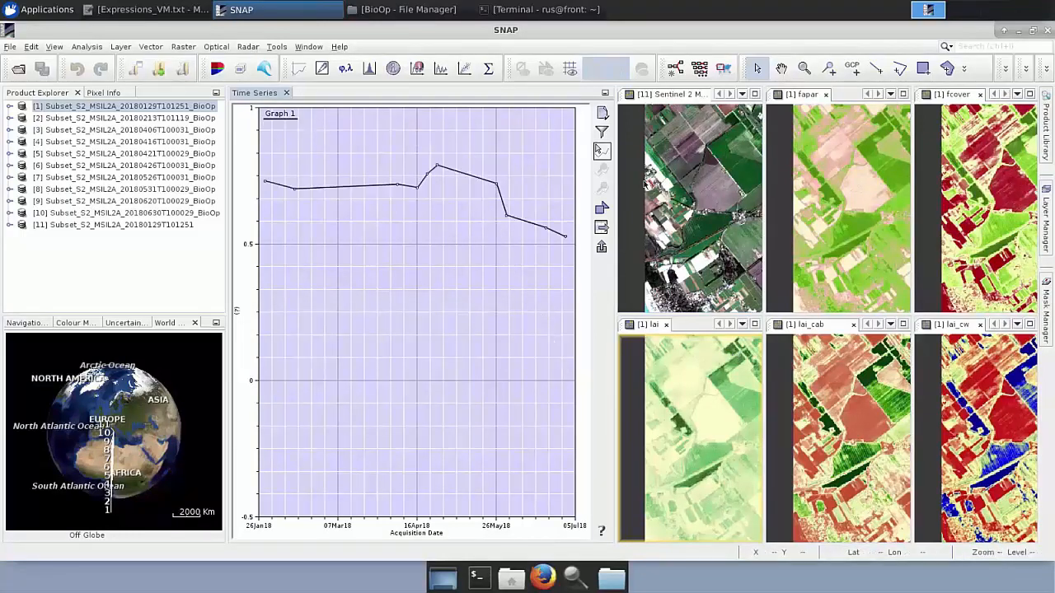
Plot lai_cw instead of fapar in the time series graph.
{"action": "left_click", "coordinate": [601, 132]}
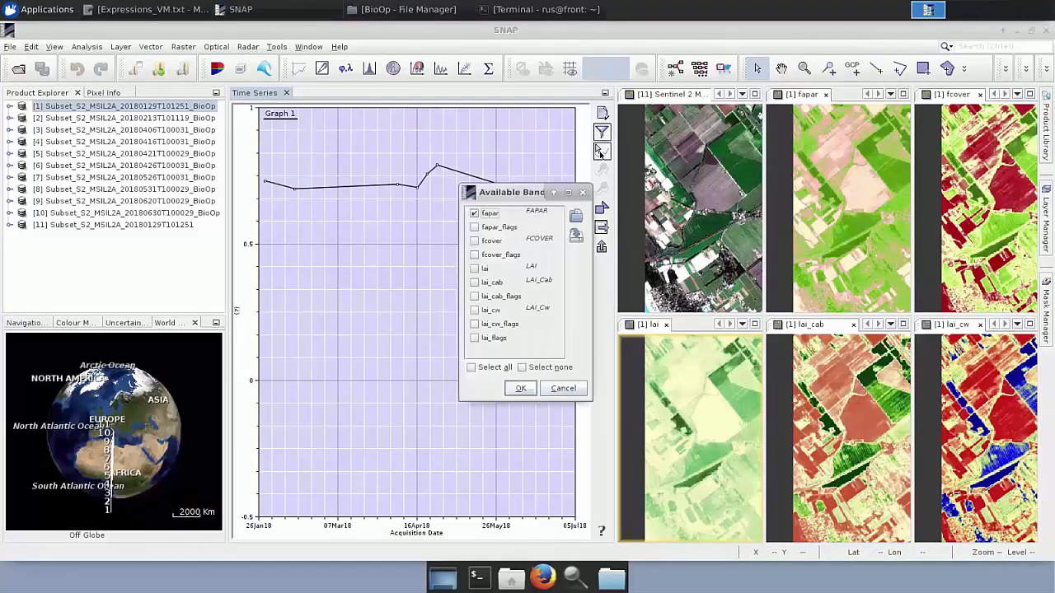
{"action": "left_click", "coordinate": [474, 309]}
{"action": "left_click", "coordinate": [474, 213]}
{"action": "left_click", "coordinate": [524, 389]}
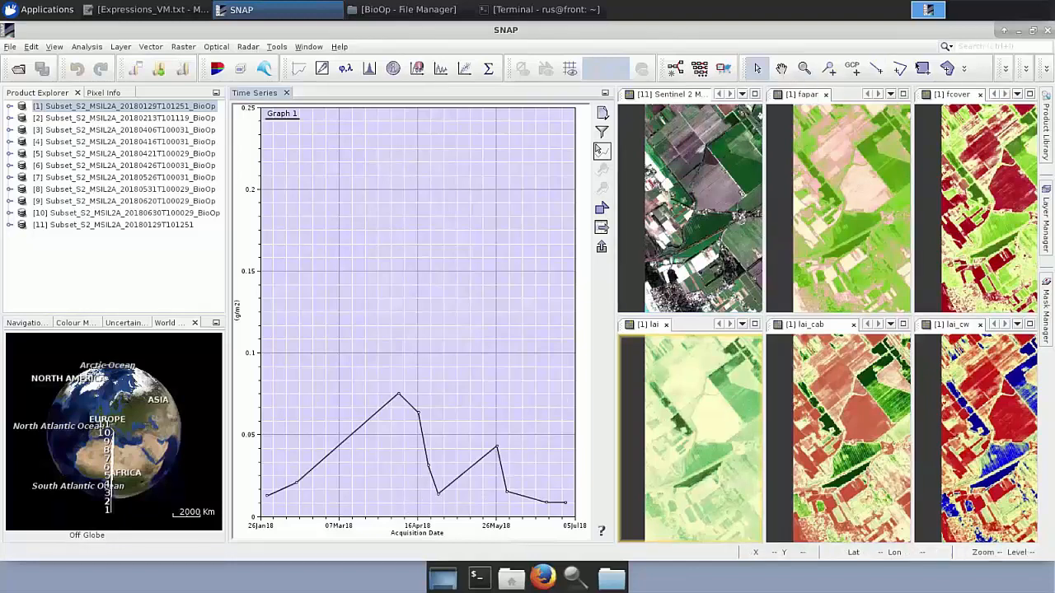
Place two pins on the lai image, one in the large pale field and one in the green field northeast of it.
{"action": "left_click", "coordinate": [828, 67]}
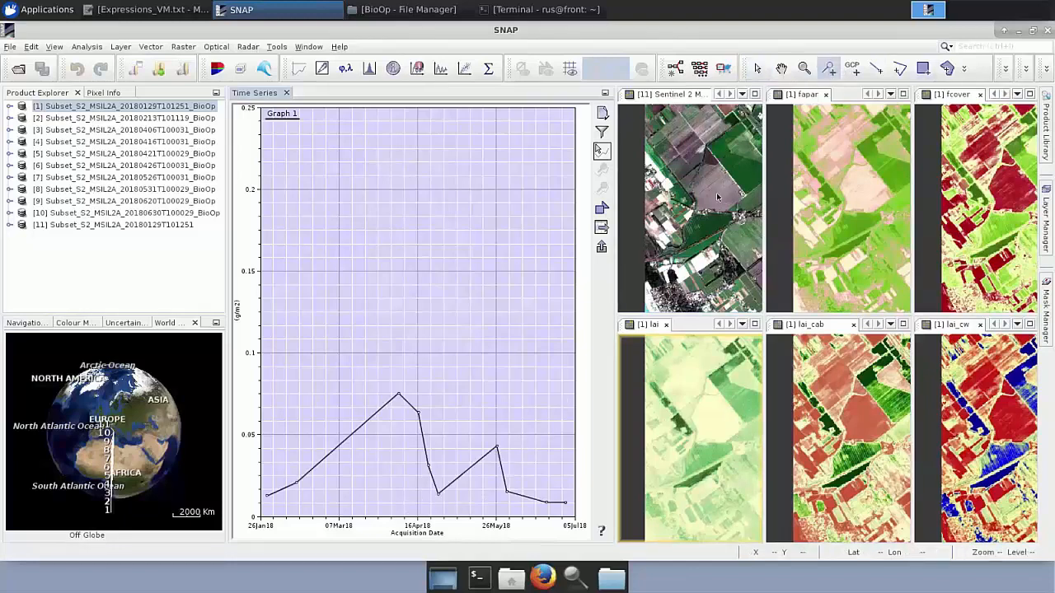
{"action": "left_click", "coordinate": [722, 409]}
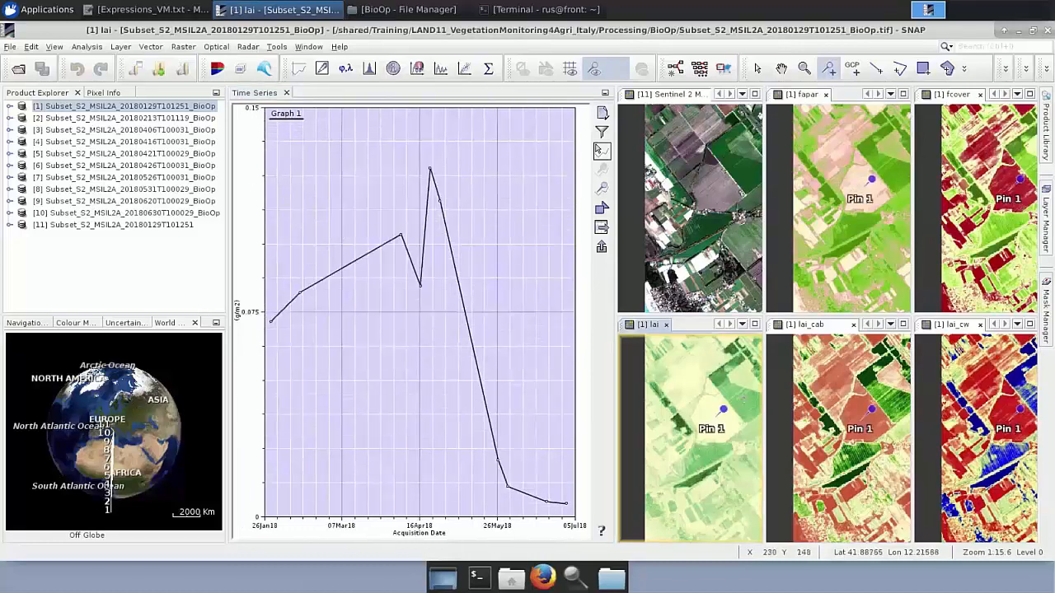
{"action": "left_click", "coordinate": [755, 385]}
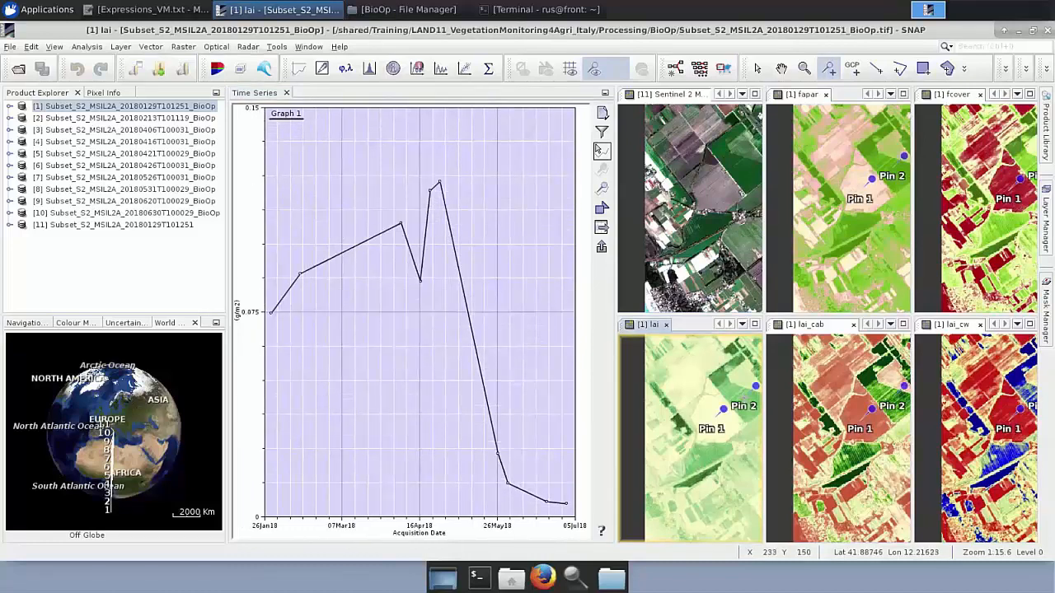
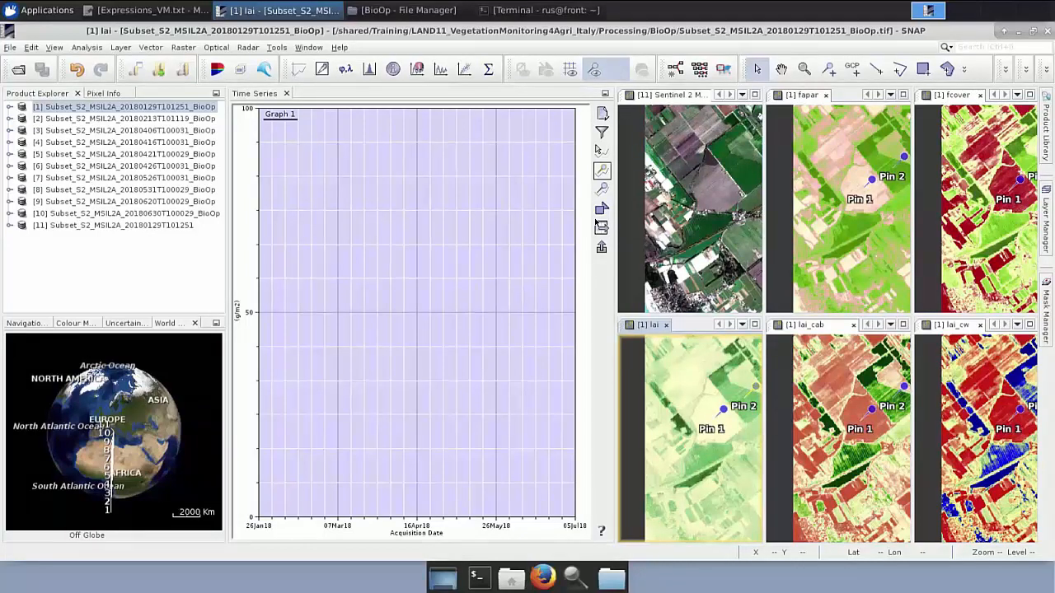
{"action": "left_click", "coordinate": [150, 120]}
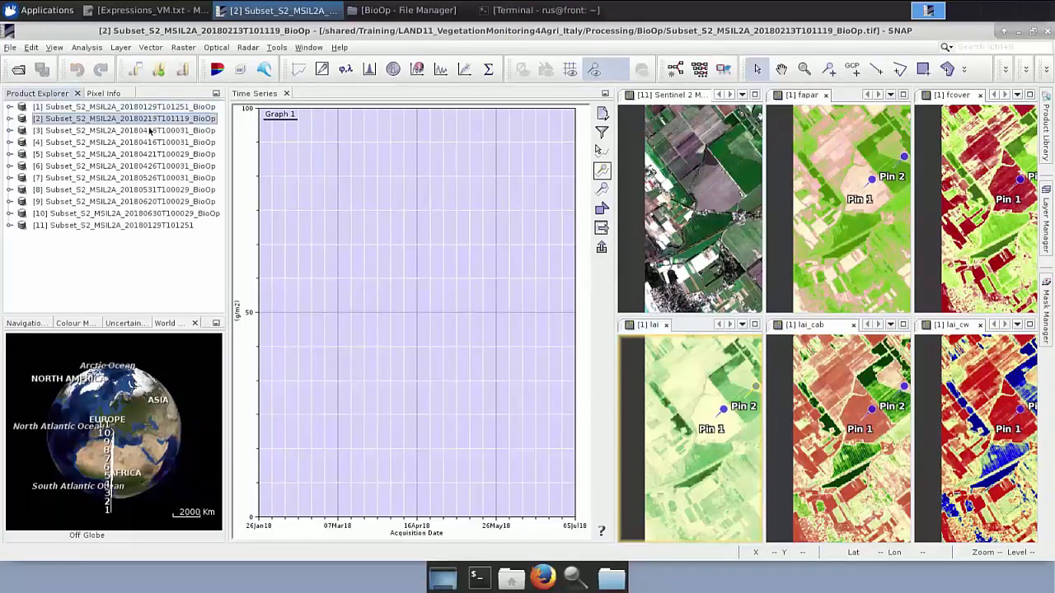
{"action": "left_click", "coordinate": [149, 132]}
{"action": "left_click", "coordinate": [148, 144]}
{"action": "left_click", "coordinate": [151, 130]}
{"action": "left_click", "coordinate": [153, 120]}
{"action": "left_click", "coordinate": [153, 109]}
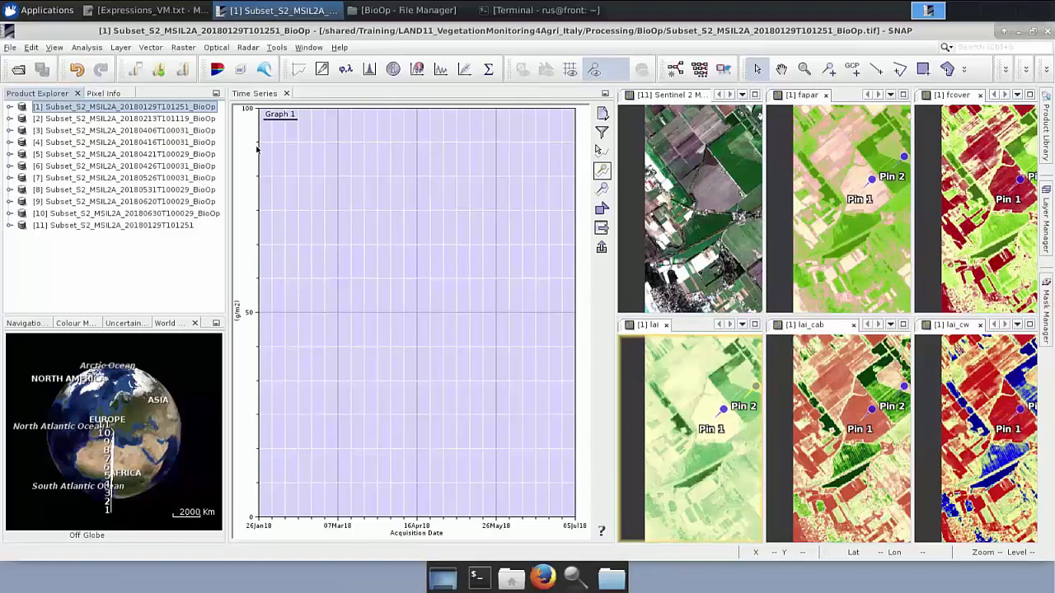
Close the time series view and open the Validation.snap session without saving the modified 20180129T101251_BioOp product.
{"action": "left_click", "coordinate": [287, 94]}
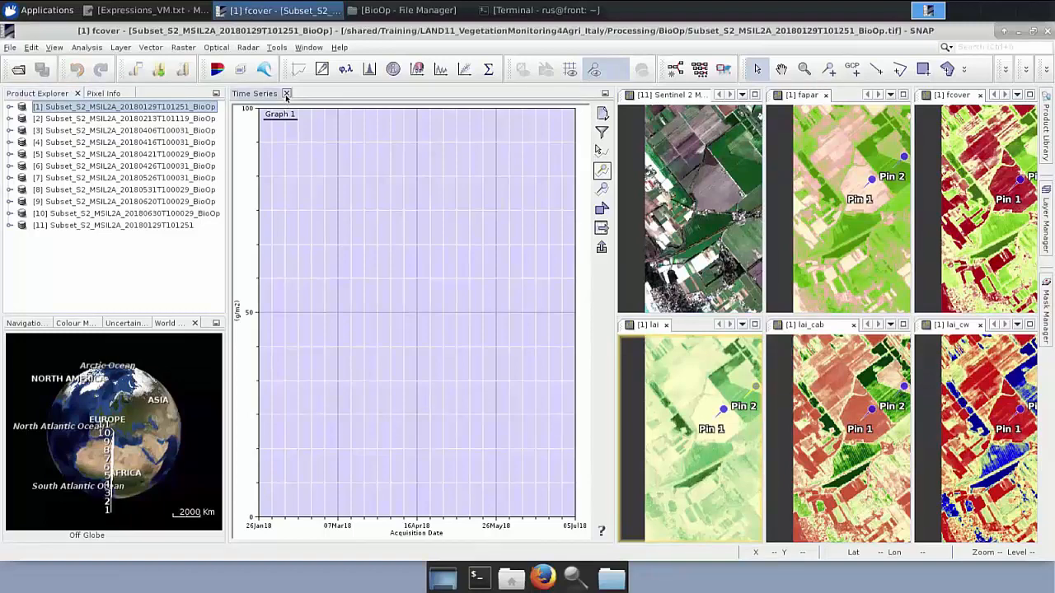
{"action": "left_click", "coordinate": [287, 95]}
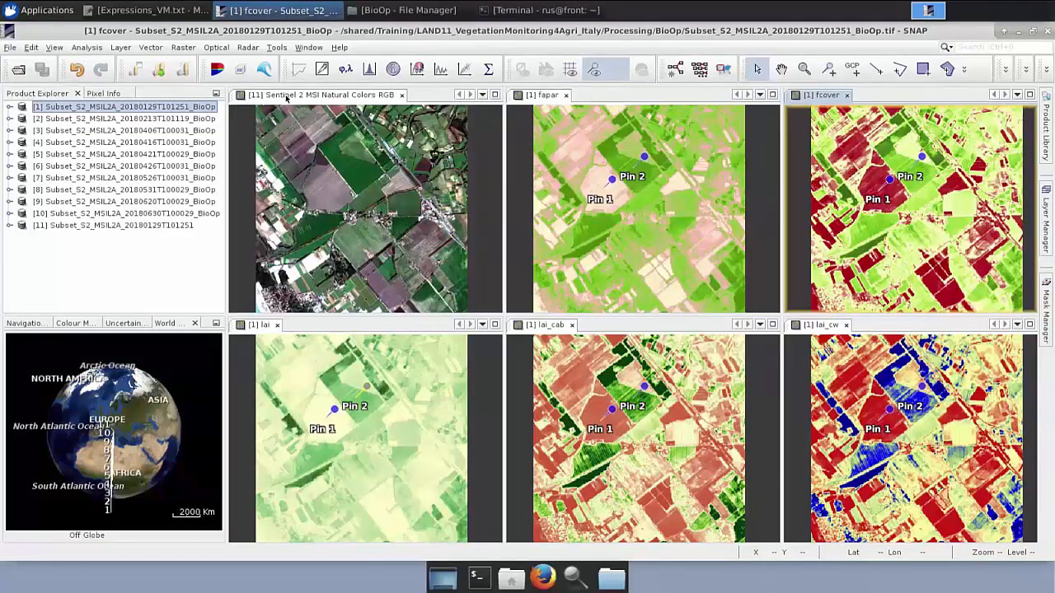
{"action": "left_click", "coordinate": [10, 47]}
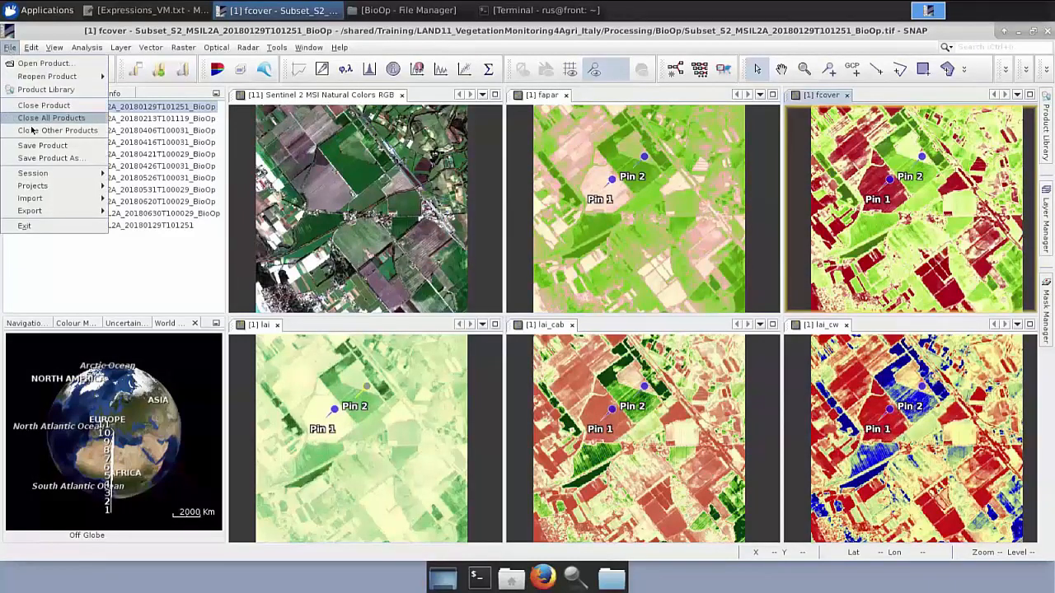
{"action": "mouse_move", "coordinate": [44, 187]}
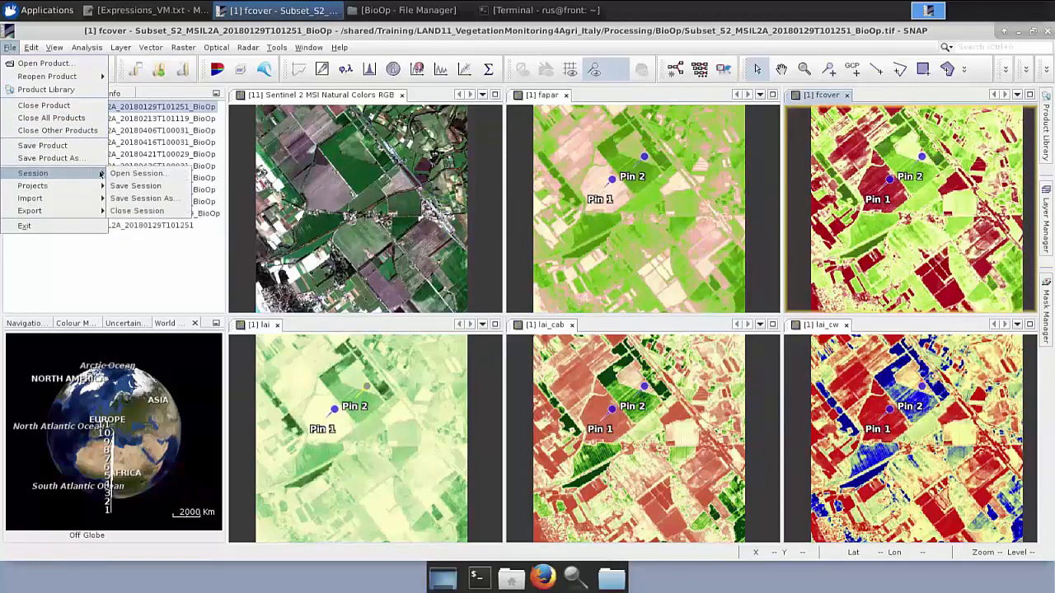
{"action": "left_click", "coordinate": [136, 174]}
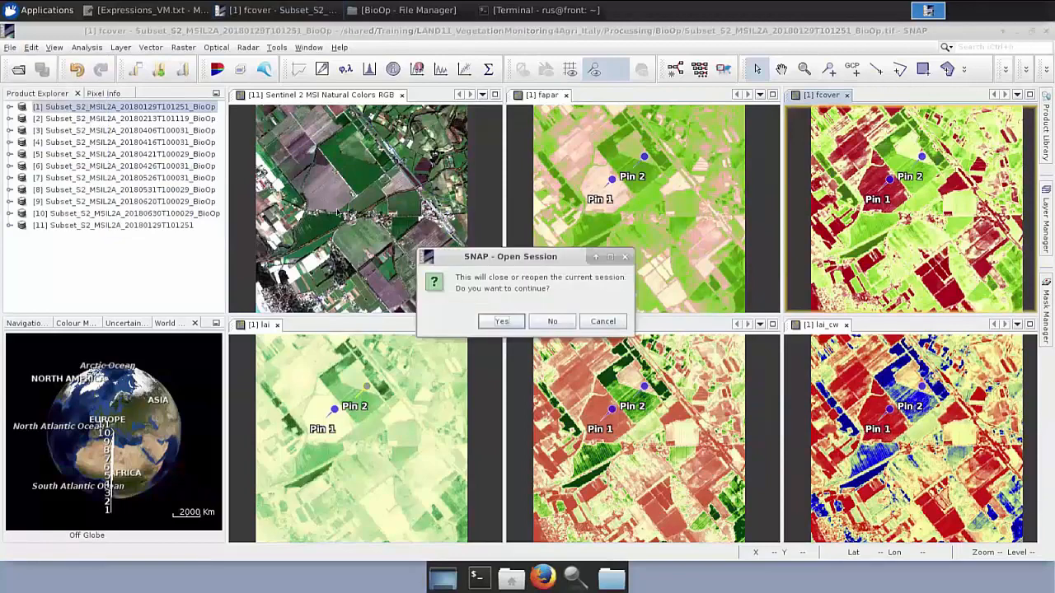
{"action": "left_click", "coordinate": [480, 321]}
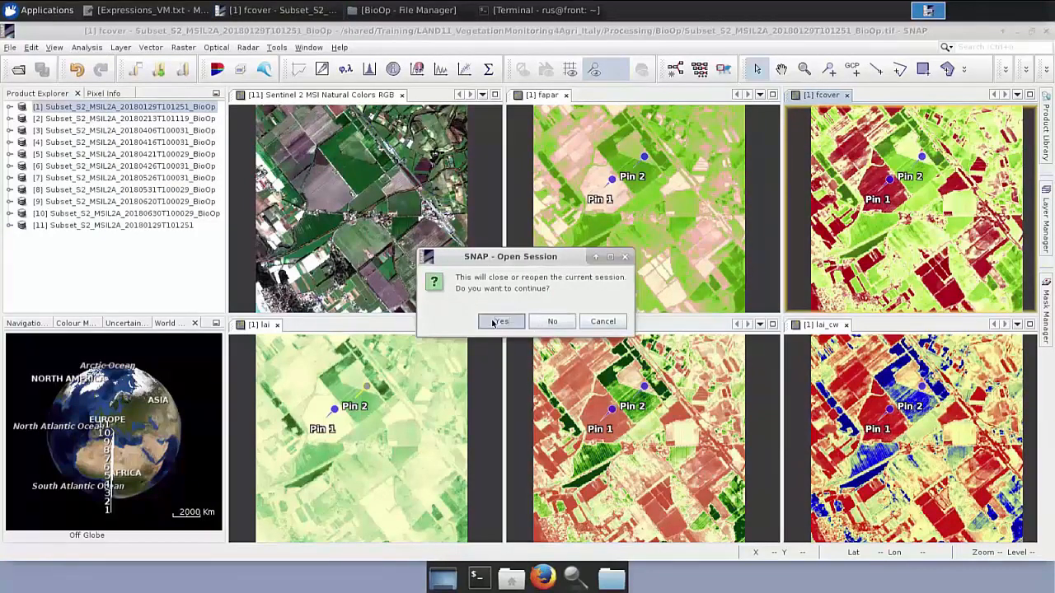
{"action": "left_click", "coordinate": [325, 278]}
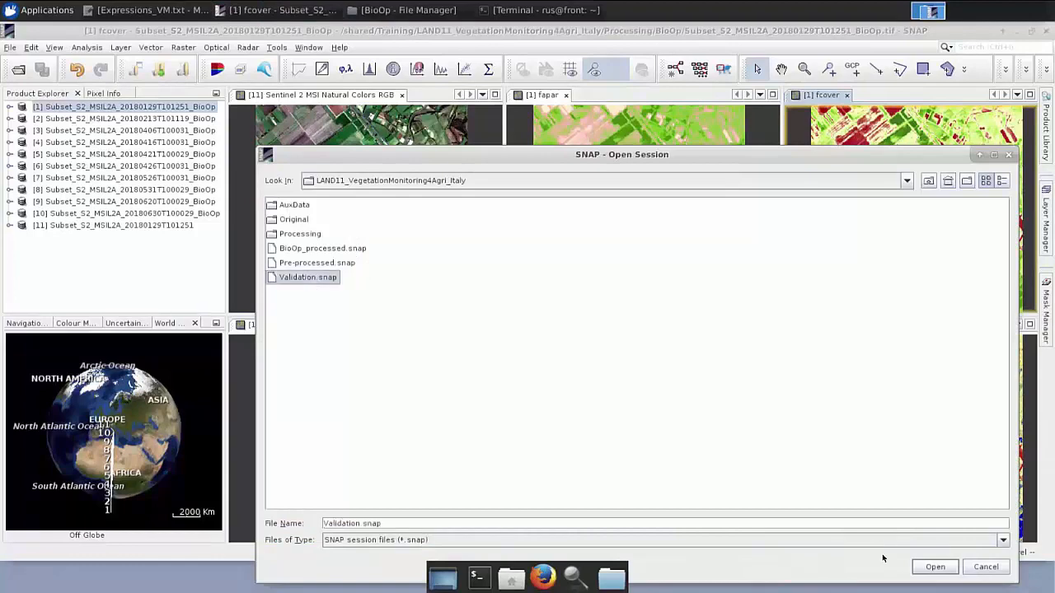
{"action": "left_click", "coordinate": [932, 567]}
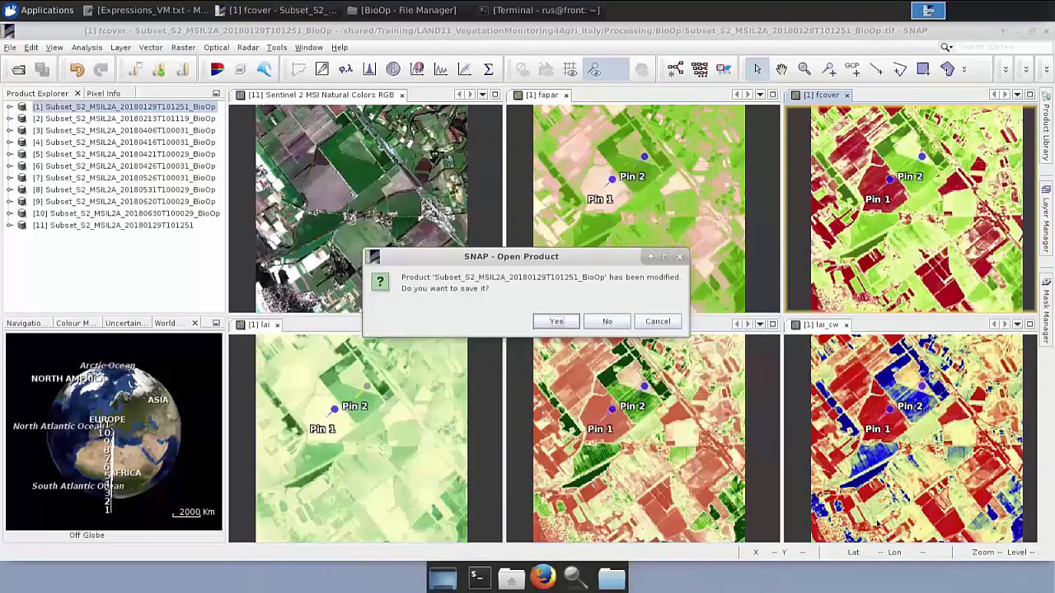
{"action": "left_click", "coordinate": [620, 323]}
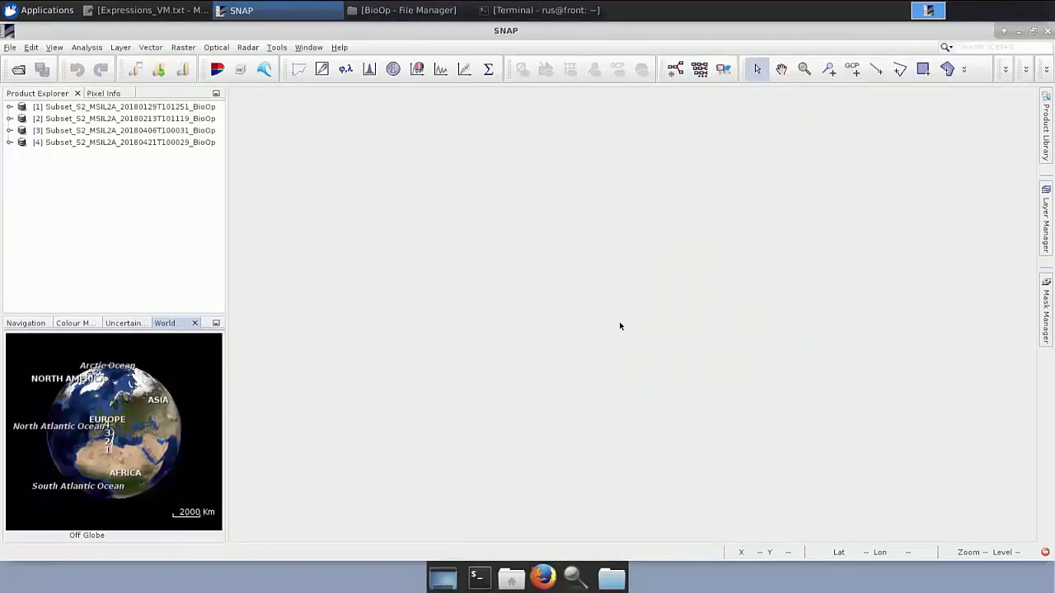
Start a Vector from CSV import for the 20180129T101251_BioOp product and browse to the Field_data folder in the LAND11 training project's AuxData.
{"action": "left_click", "coordinate": [56, 109]}
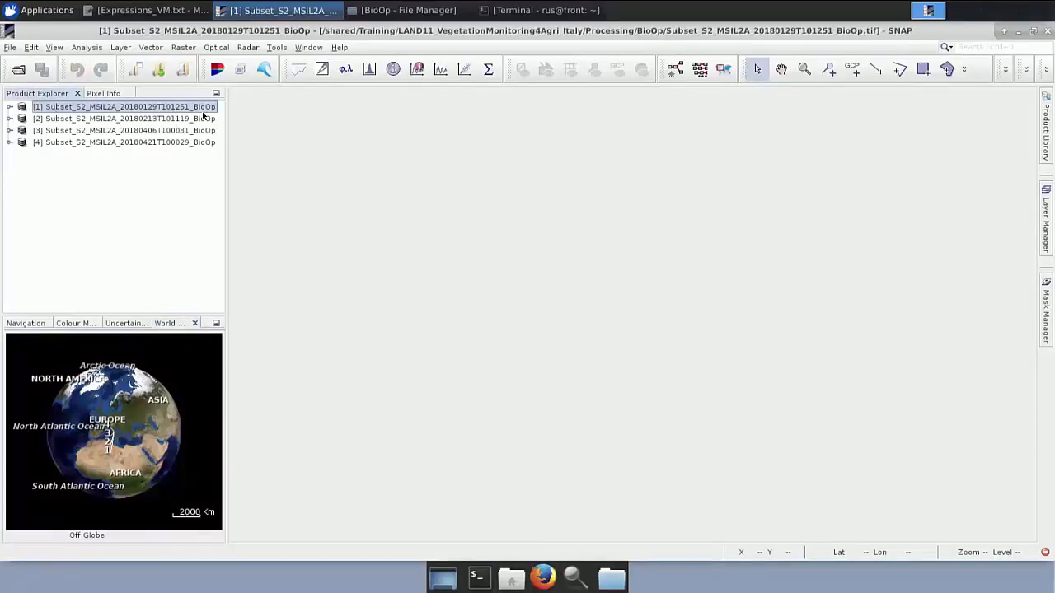
{"action": "left_click", "coordinate": [152, 47]}
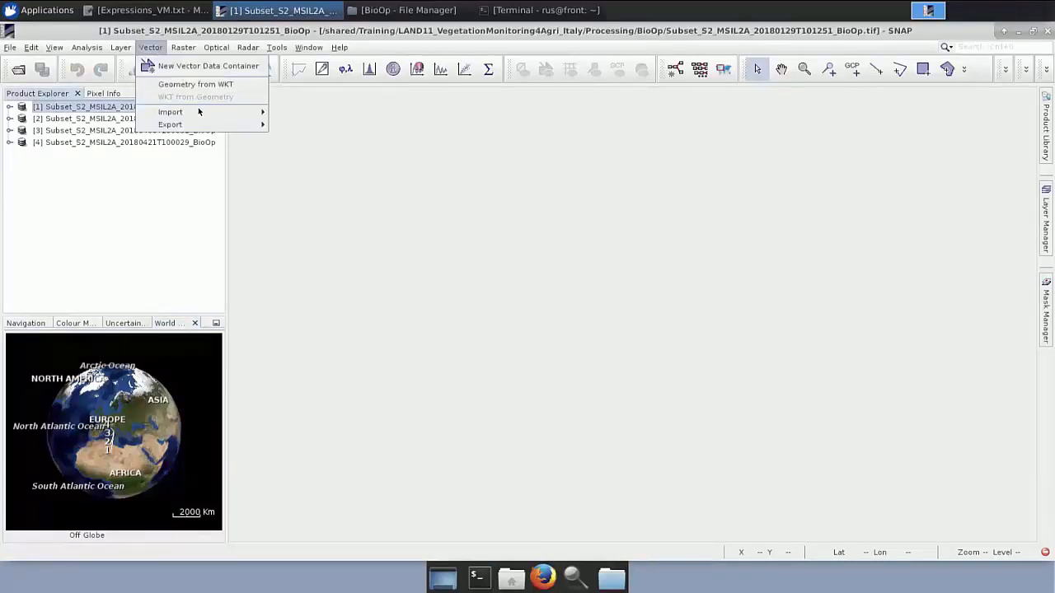
{"action": "mouse_move", "coordinate": [198, 111]}
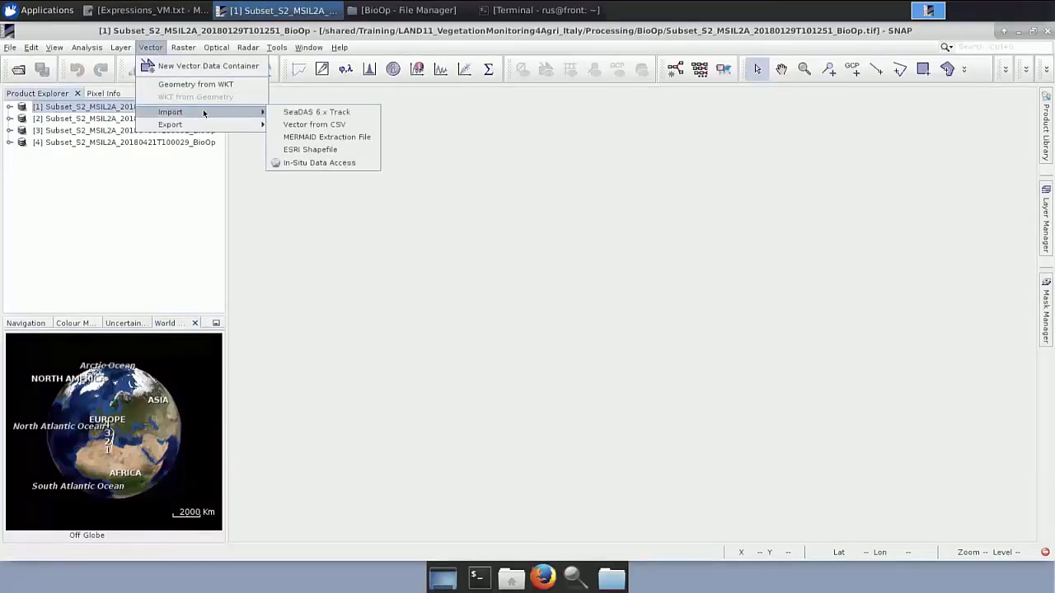
{"action": "left_click", "coordinate": [321, 125]}
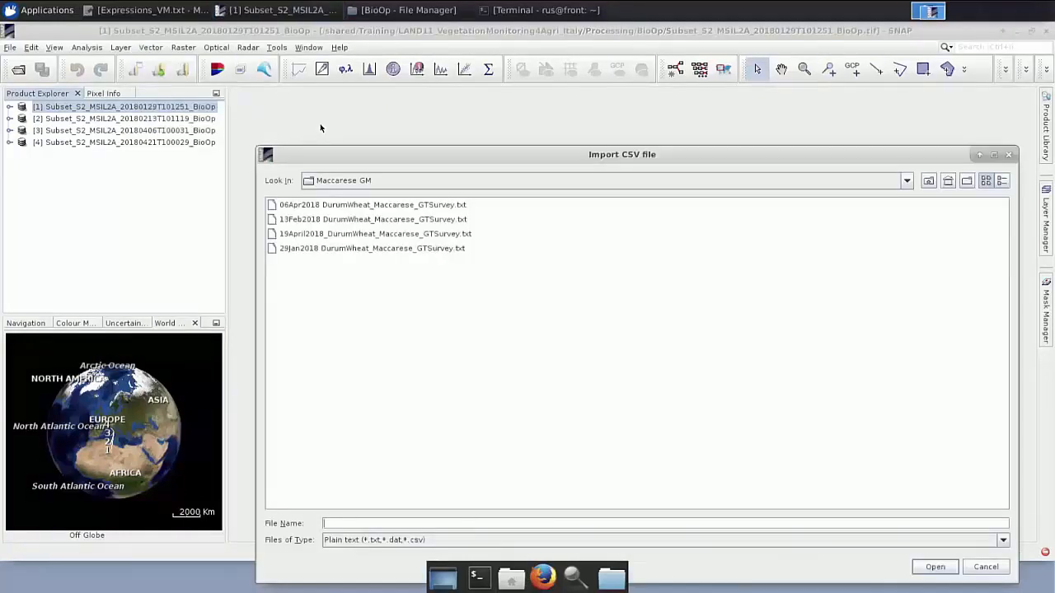
{"action": "left_click_drag", "start_coordinate": [382, 160], "coordinate": [382, 100]}
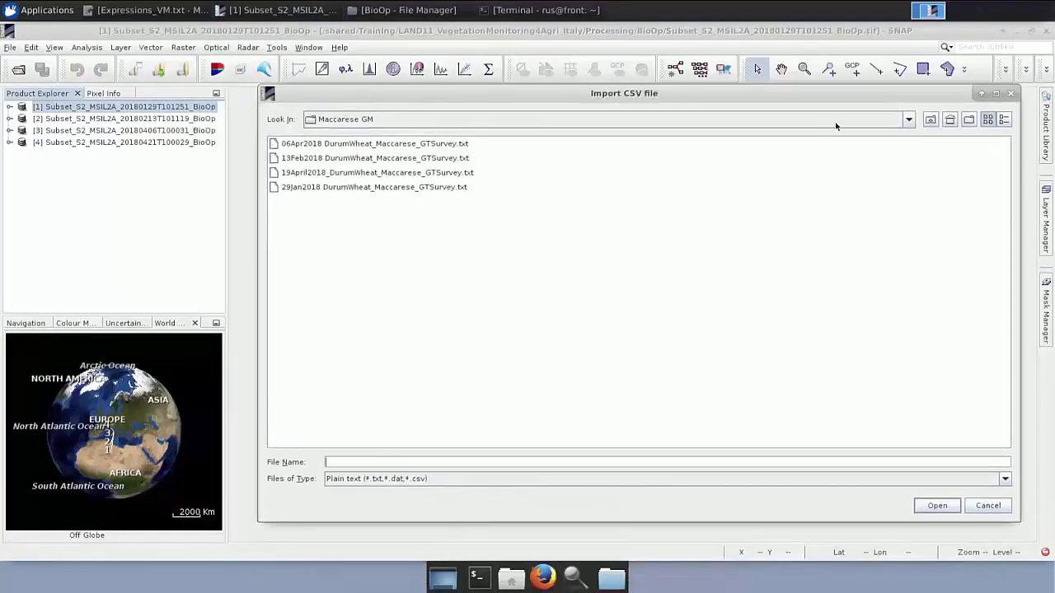
{"action": "left_click", "coordinate": [908, 120]}
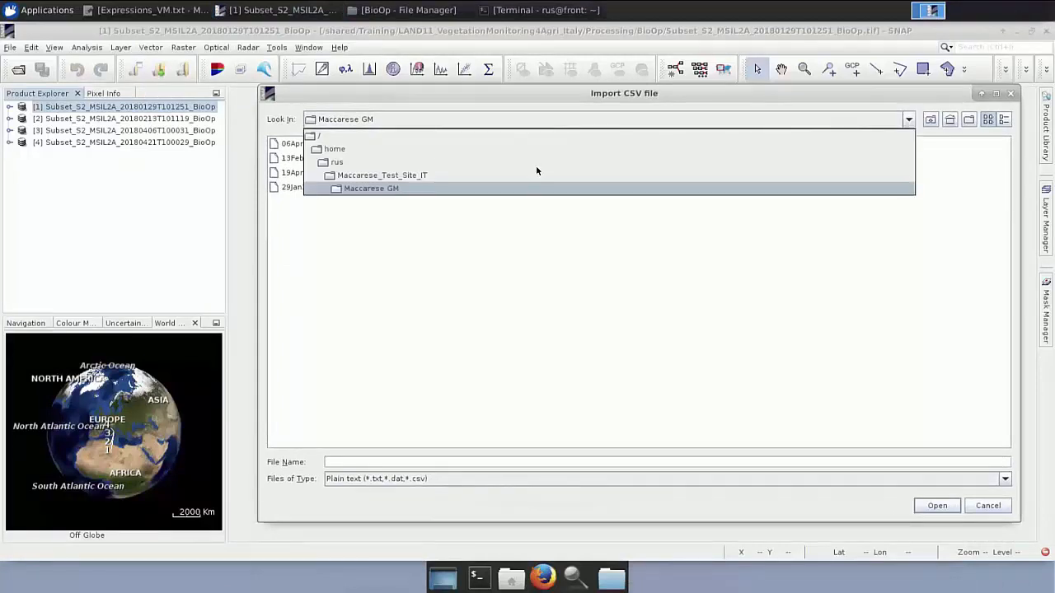
{"action": "left_click", "coordinate": [322, 137]}
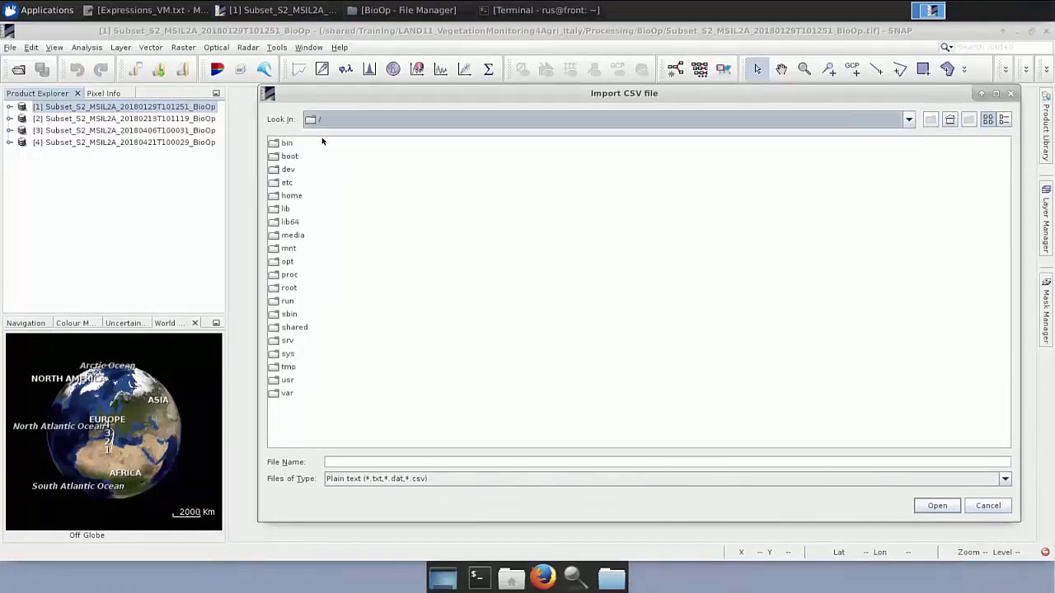
{"action": "double_click", "coordinate": [303, 327]}
{"action": "double_click", "coordinate": [305, 275]}
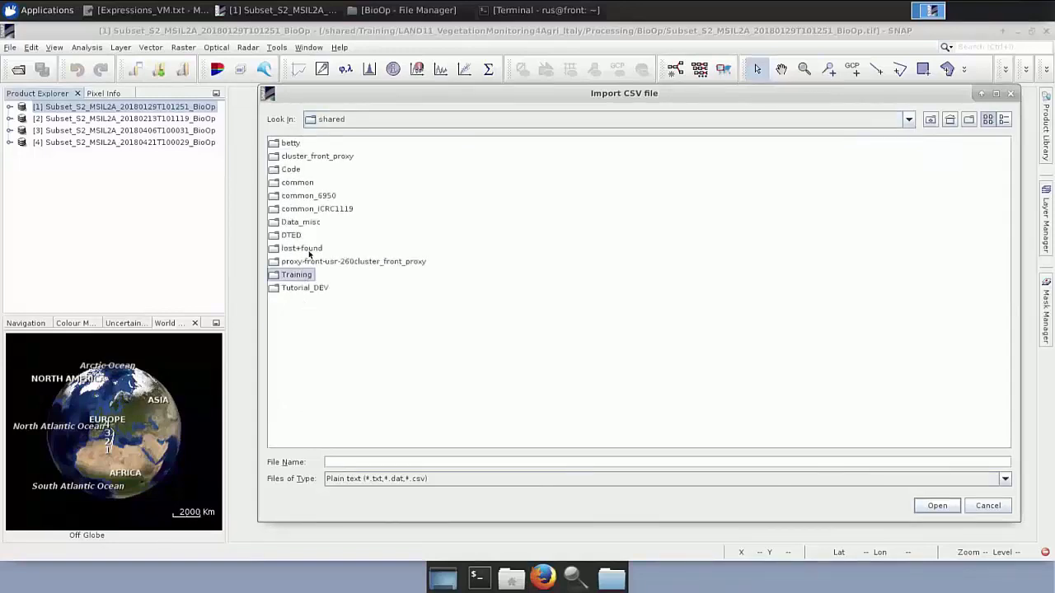
{"action": "double_click", "coordinate": [323, 157]}
{"action": "double_click", "coordinate": [302, 145]}
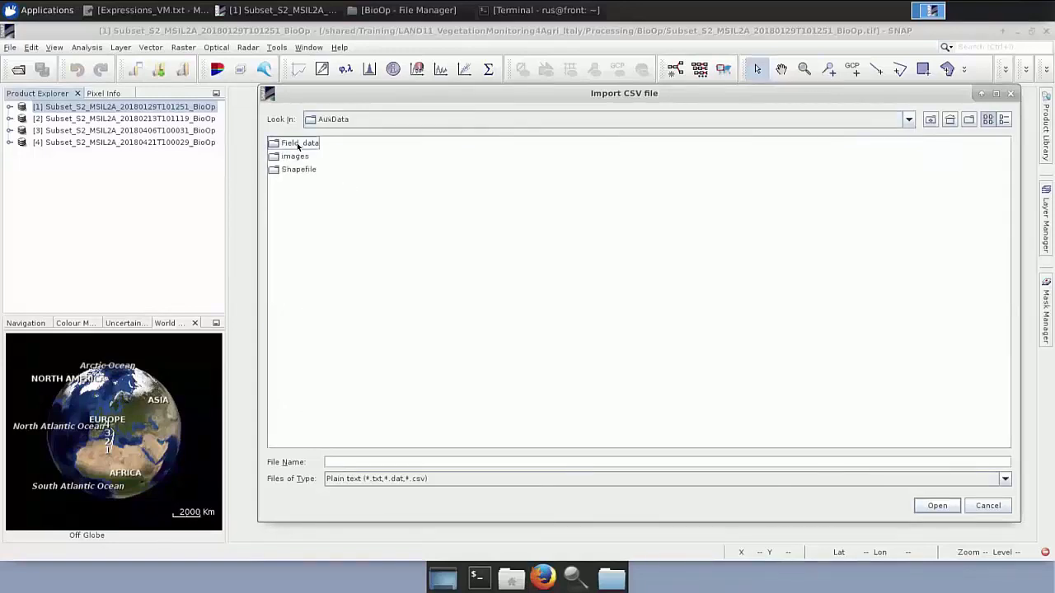
{"action": "double_click", "coordinate": [303, 145]}
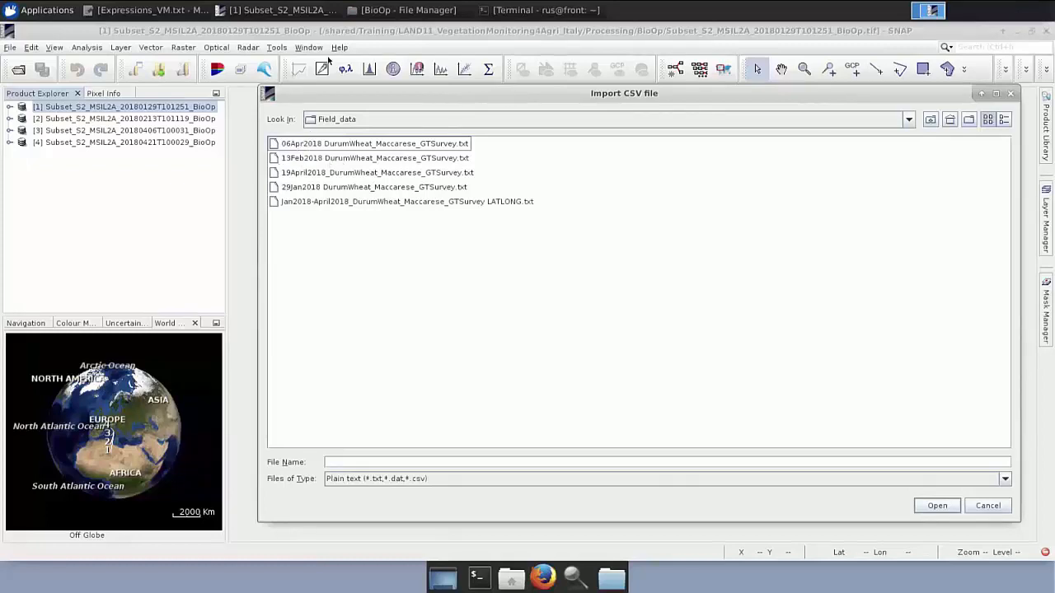
In the File Manager, browse to AuxData/Field_data in the LAND11 training project and open 06Apr2018 DurumWheat_Maccarese_GTSurvey.txt.
{"action": "left_click", "coordinate": [376, 10]}
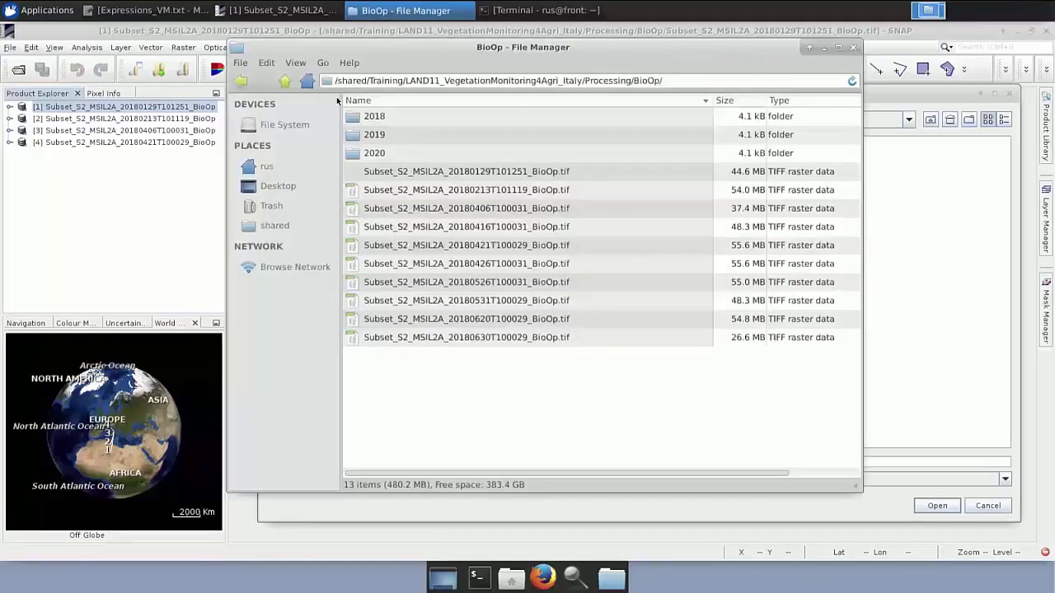
{"action": "left_click", "coordinate": [285, 80]}
{"action": "left_click", "coordinate": [285, 80]}
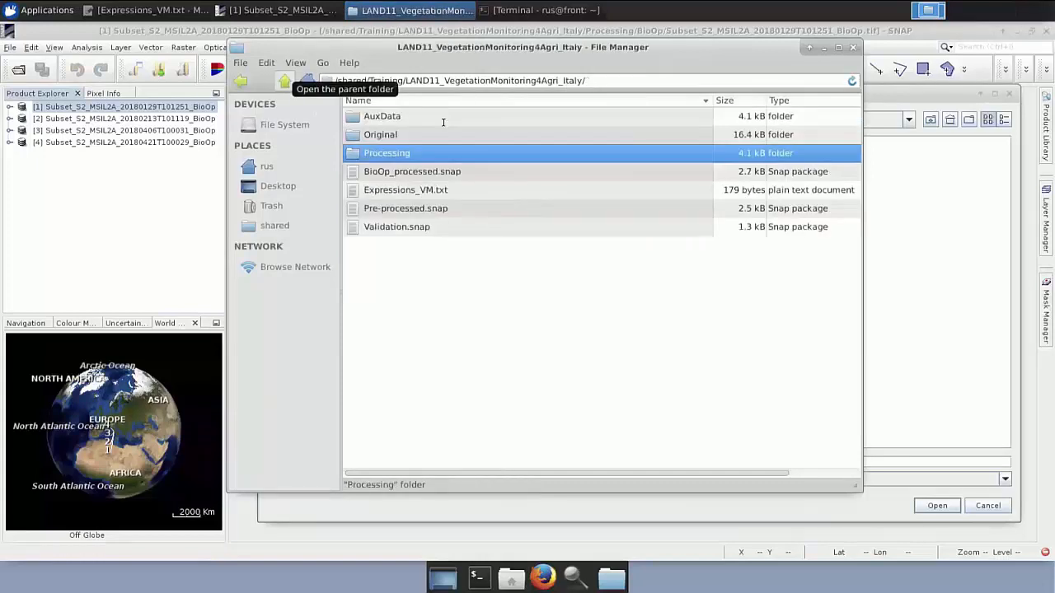
{"action": "double_click", "coordinate": [394, 116]}
{"action": "left_click", "coordinate": [392, 117]}
{"action": "double_click", "coordinate": [392, 117]}
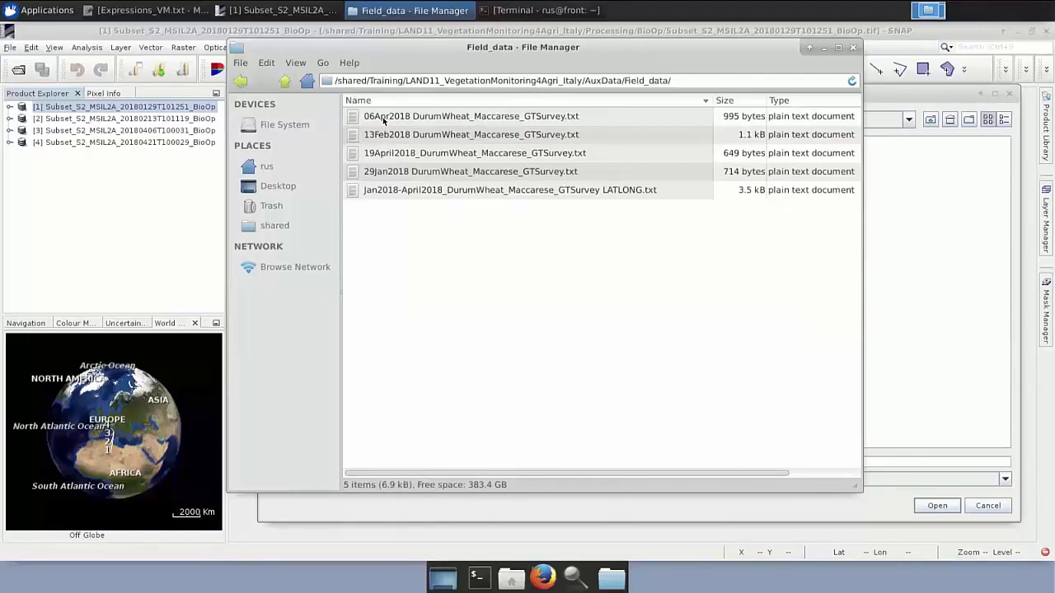
{"action": "double_click", "coordinate": [382, 117]}
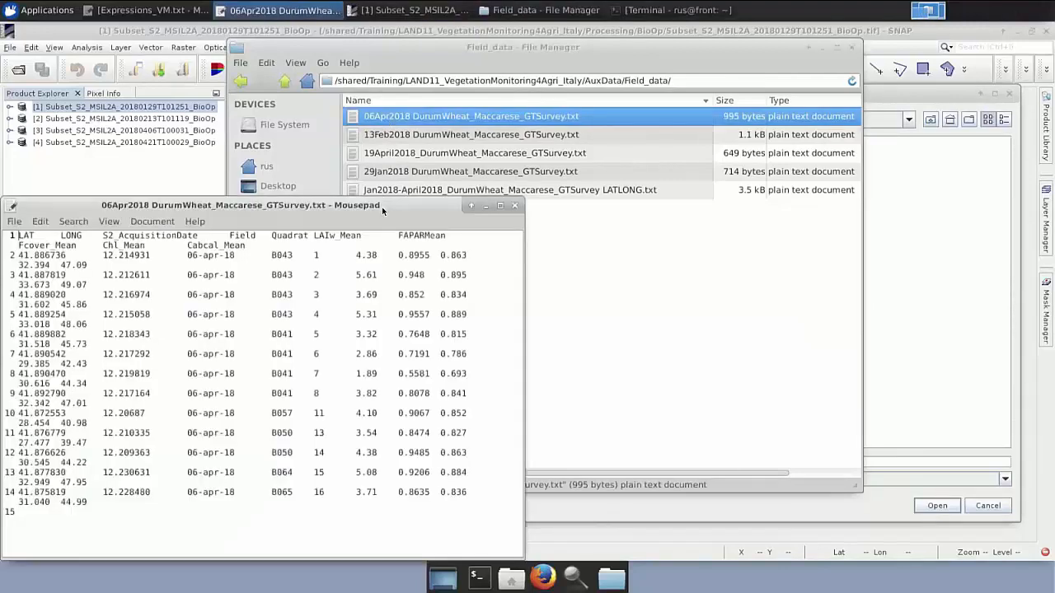
Widen the 06Apr2018 survey file's window to examine its columns with each record on one line, then return to the CSV import.
{"action": "left_click_drag", "start_coordinate": [381, 207], "coordinate": [568, 73]}
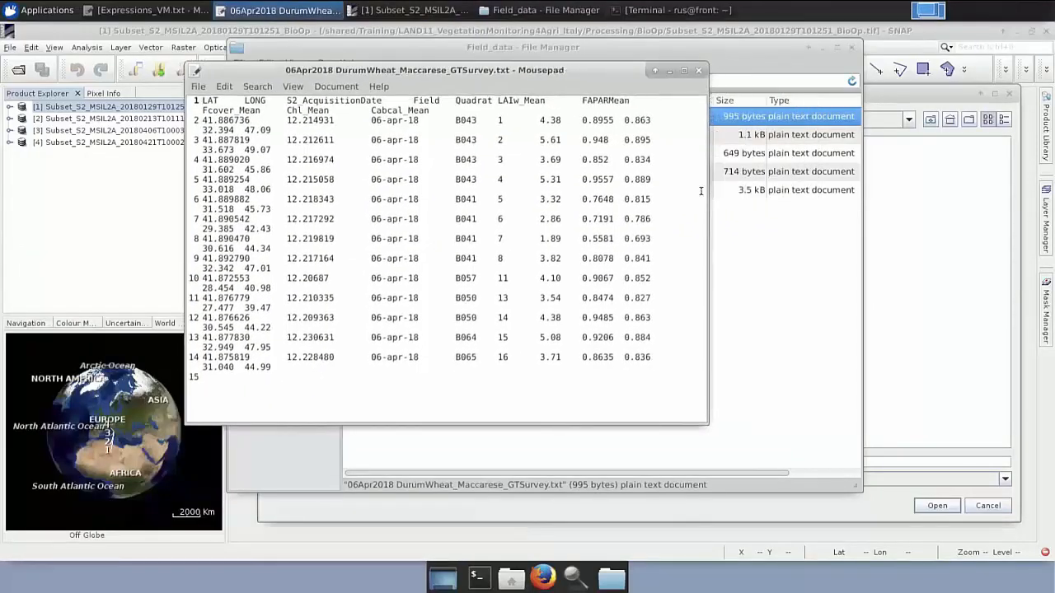
{"action": "left_click_drag", "start_coordinate": [705, 198], "coordinate": [876, 198]}
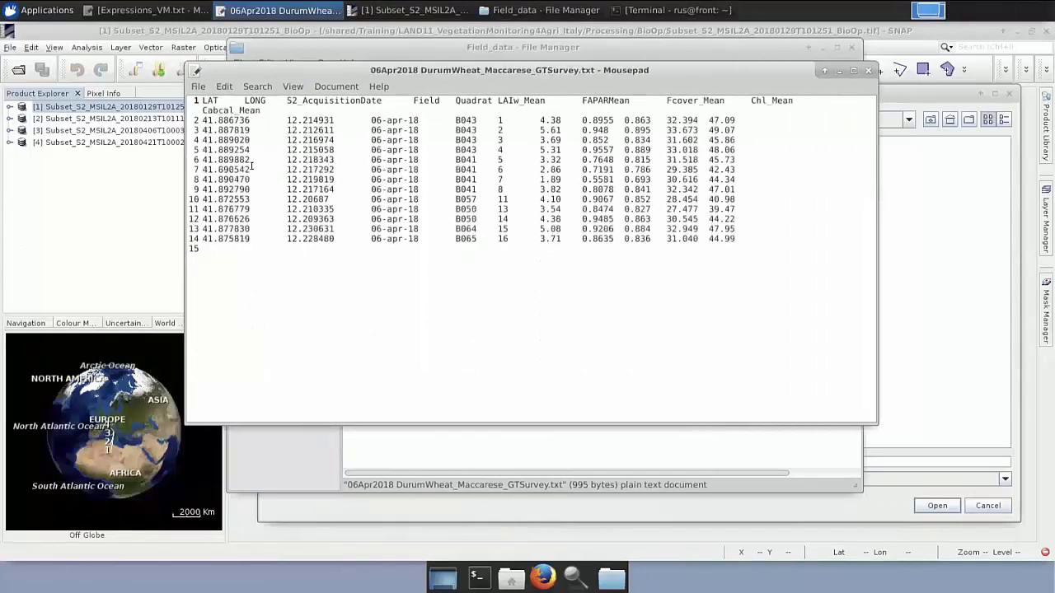
{"action": "left_click_drag", "start_coordinate": [879, 167], "coordinate": [1040, 171]}
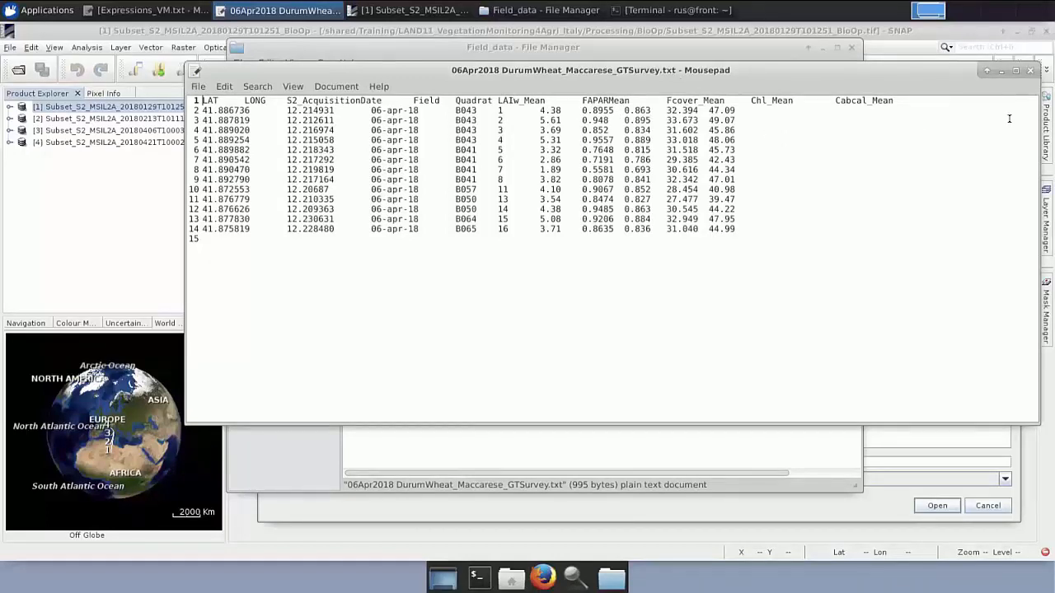
{"action": "left_click", "coordinate": [1029, 70]}
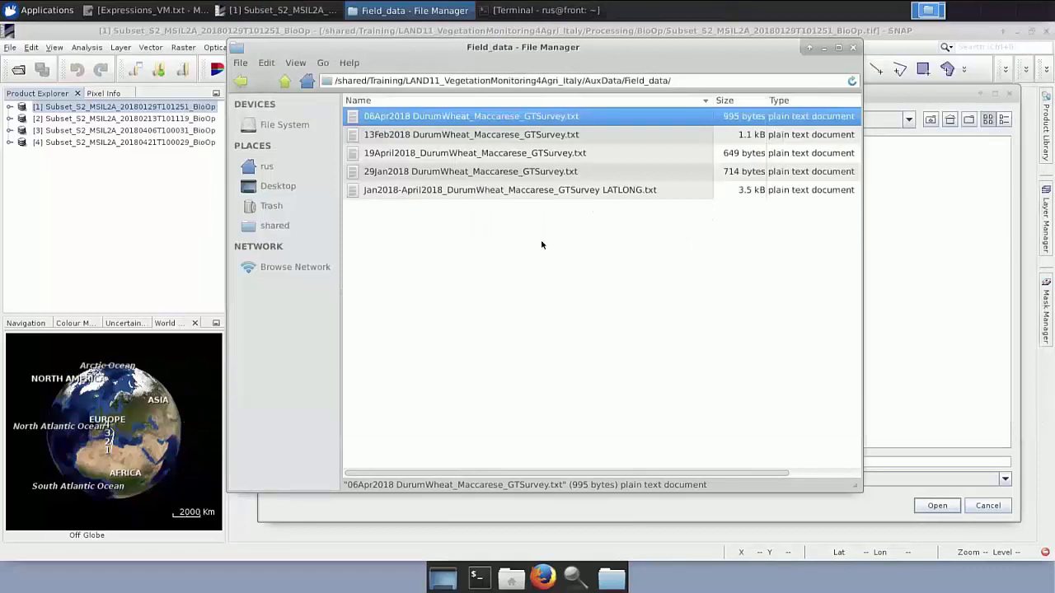
{"action": "left_click", "coordinate": [823, 47]}
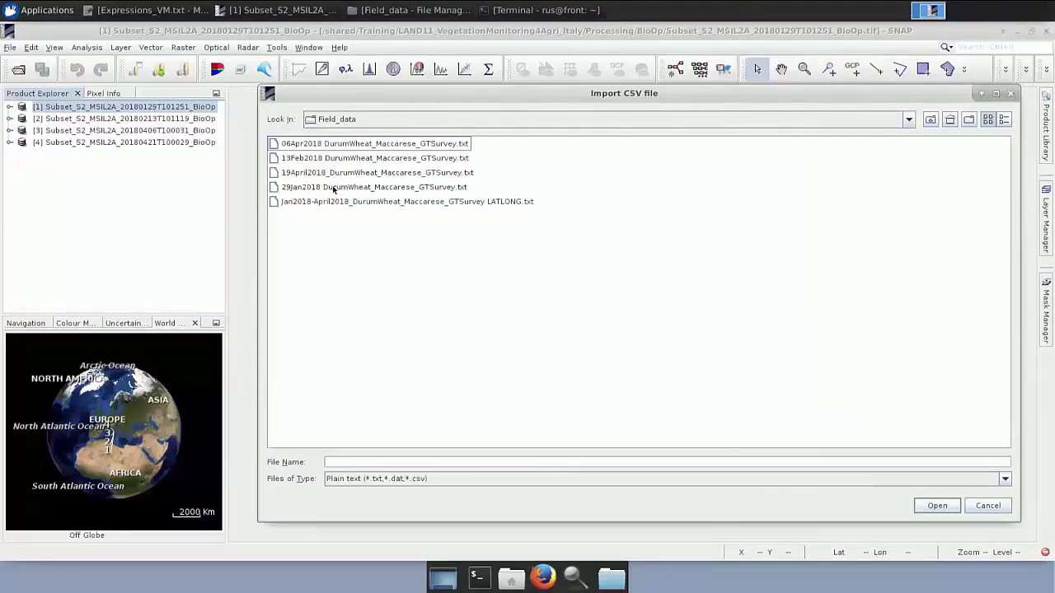
Import 29Jan2018 DurumWheat_Maccarese_GTSurvey.txt with the custom CRS Geographic Lat/Lon (WGS 84), leaving the imported point data unchanged.
{"action": "left_click", "coordinate": [368, 188]}
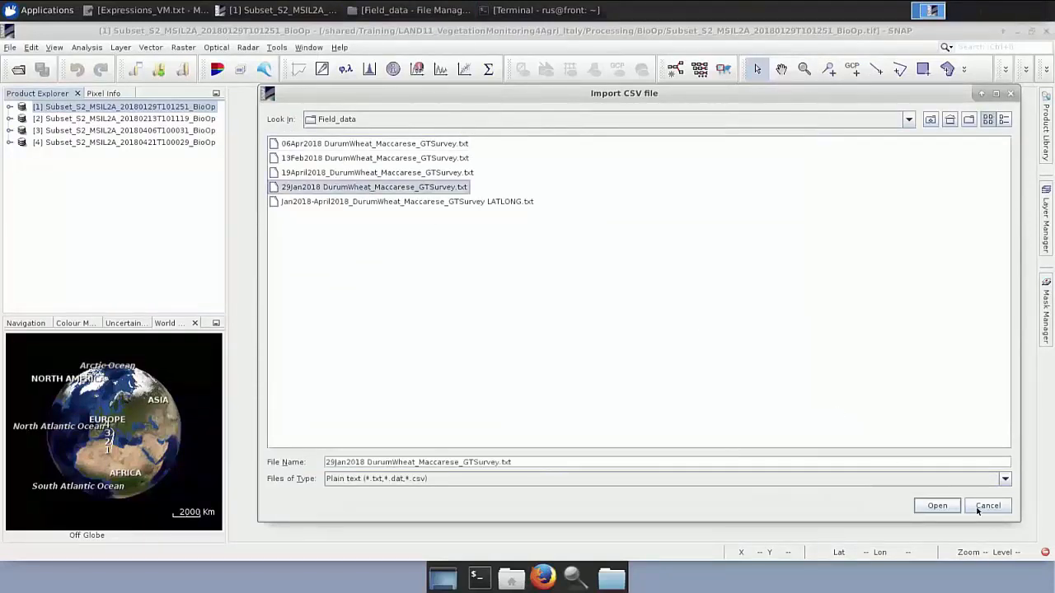
{"action": "left_click", "coordinate": [939, 505]}
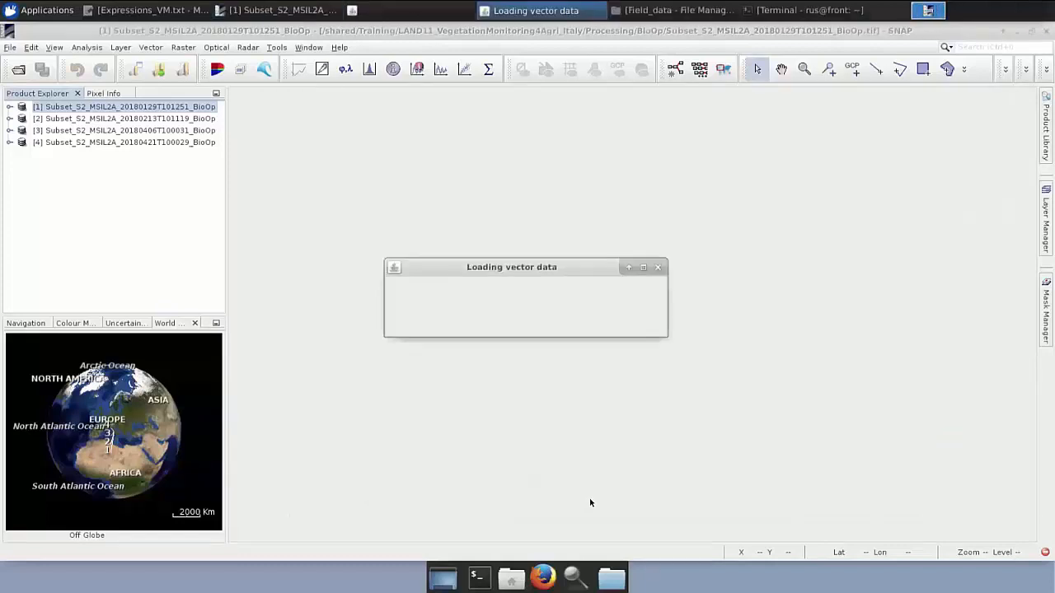
{"action": "left_click", "coordinate": [390, 274]}
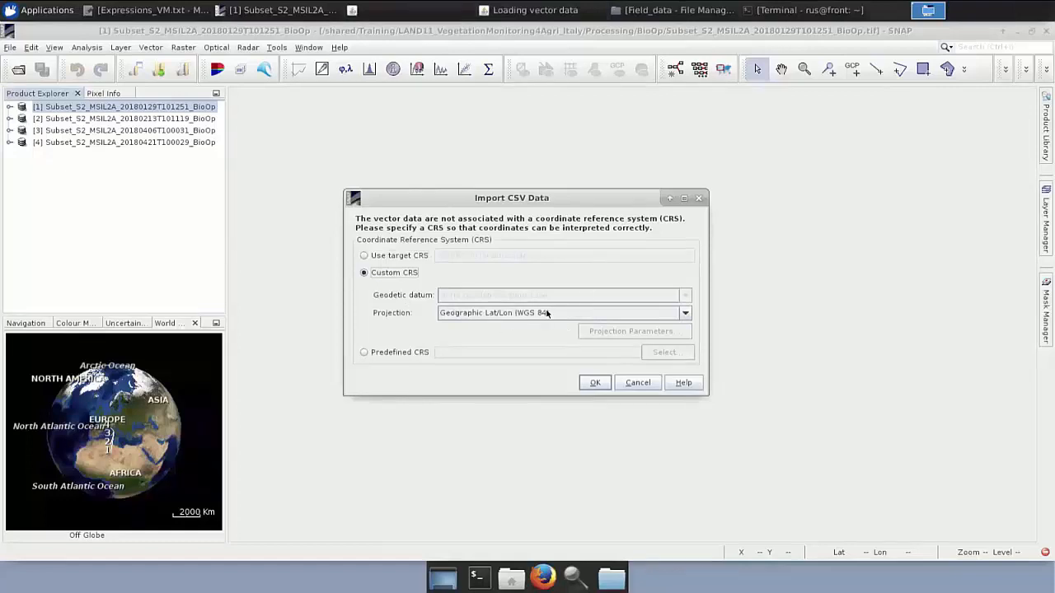
{"action": "left_click", "coordinate": [595, 383]}
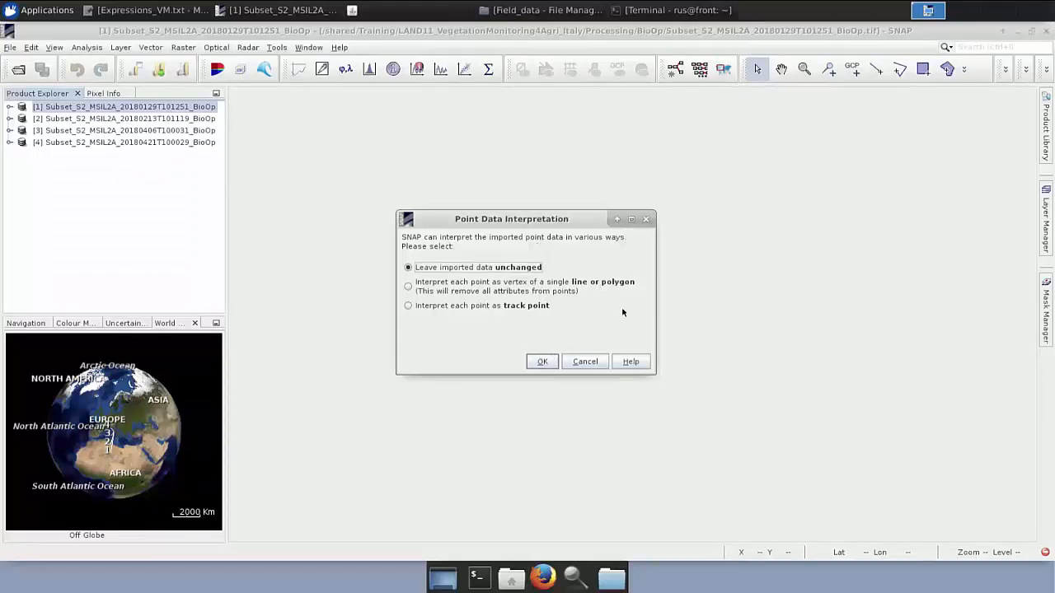
{"action": "left_click", "coordinate": [542, 362]}
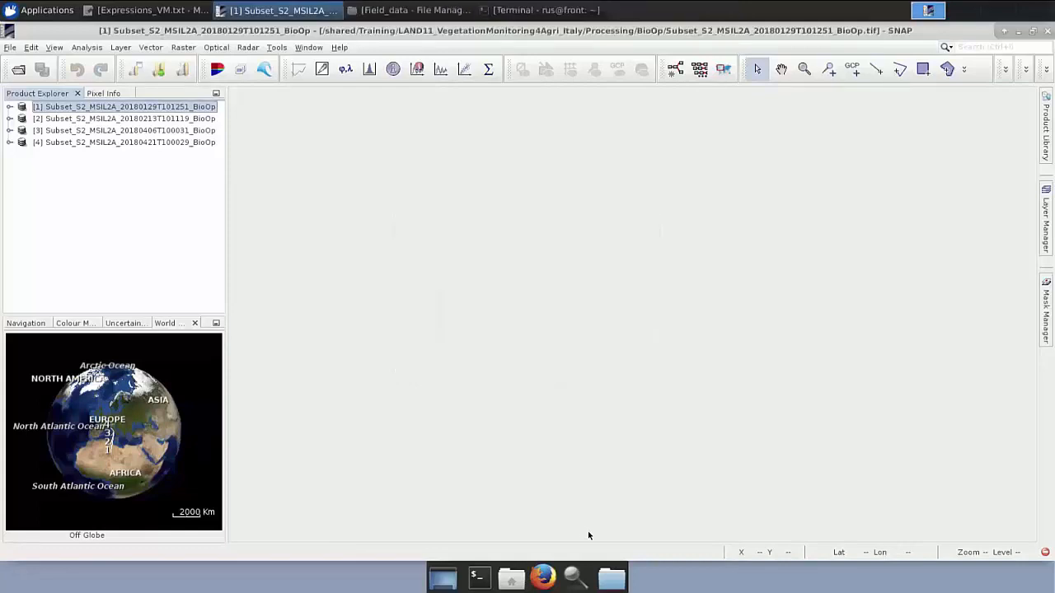
Display the lai band of the 20180129T101251_BioOp product and check the imported 29Jan2018 survey points in its vector data.
{"action": "left_click", "coordinate": [9, 107]}
{"action": "left_click", "coordinate": [24, 154]}
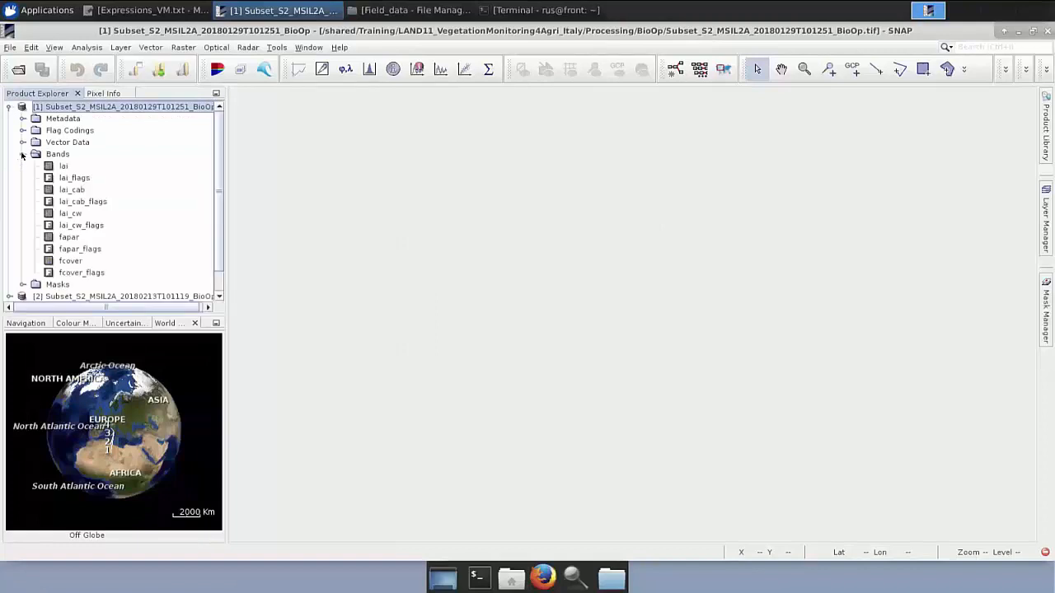
{"action": "double_click", "coordinate": [65, 167]}
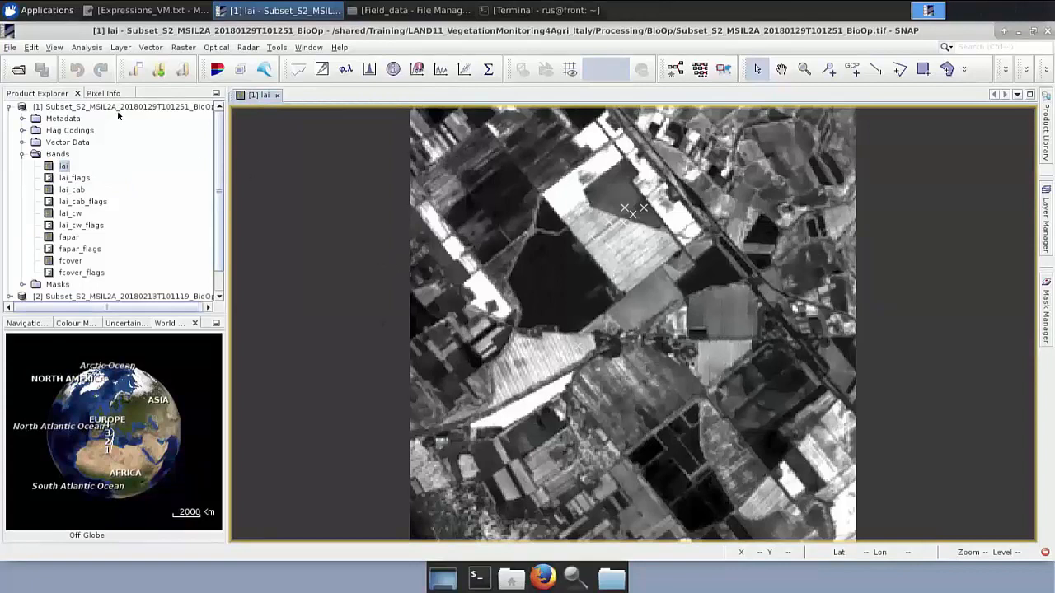
{"action": "left_click", "coordinate": [23, 143]}
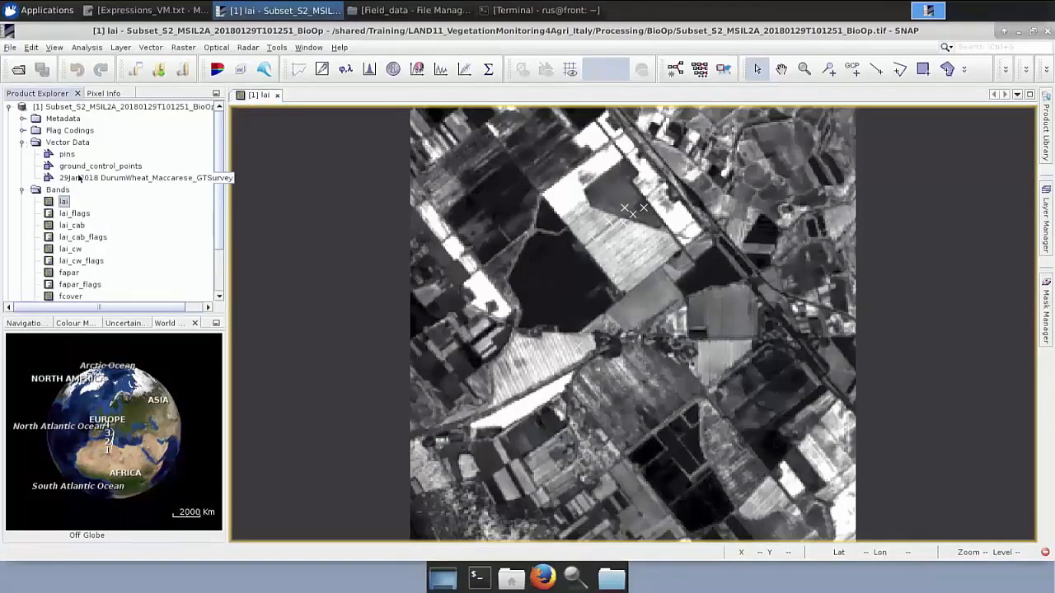
{"action": "double_click", "coordinate": [125, 178]}
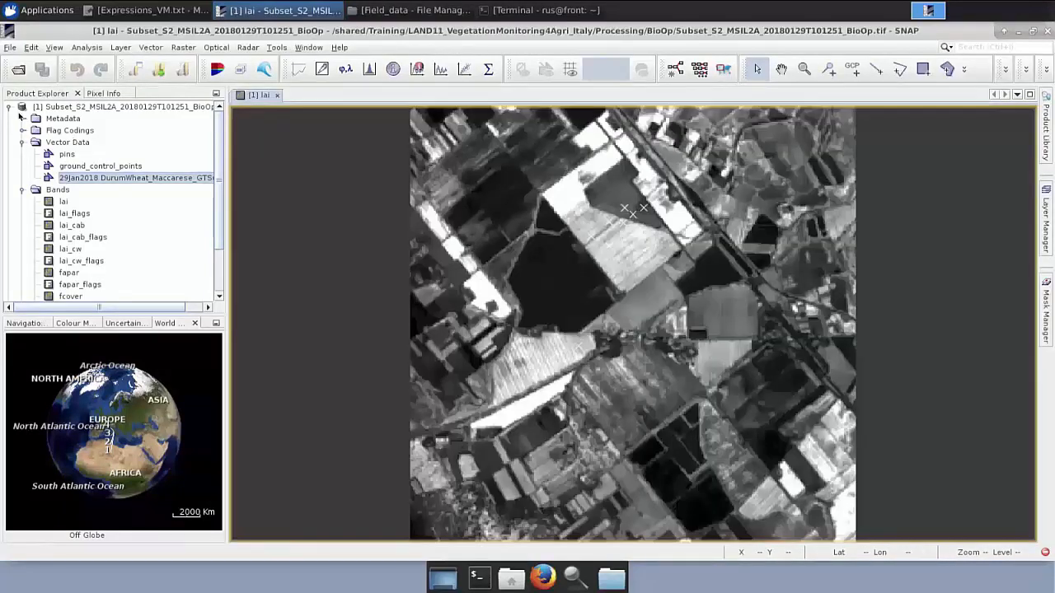
{"action": "left_click", "coordinate": [11, 108]}
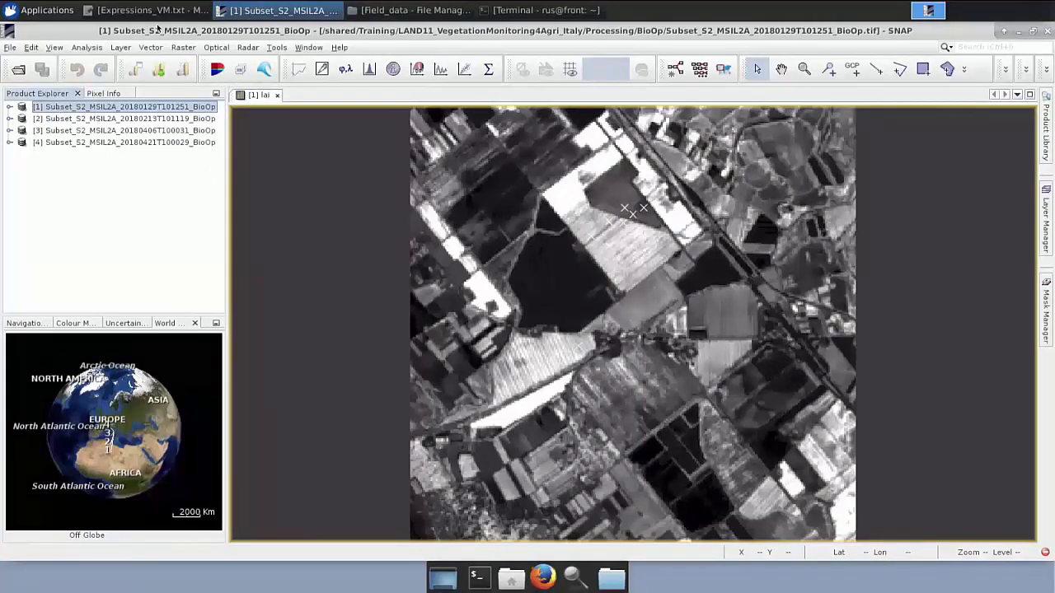
Create a correlative plot of lai against LAIw_Mean from the 29Jan2018 DurumWheat_Maccarese_GTSurvey points, with the regression line shown.
{"action": "left_click", "coordinate": [463, 70]}
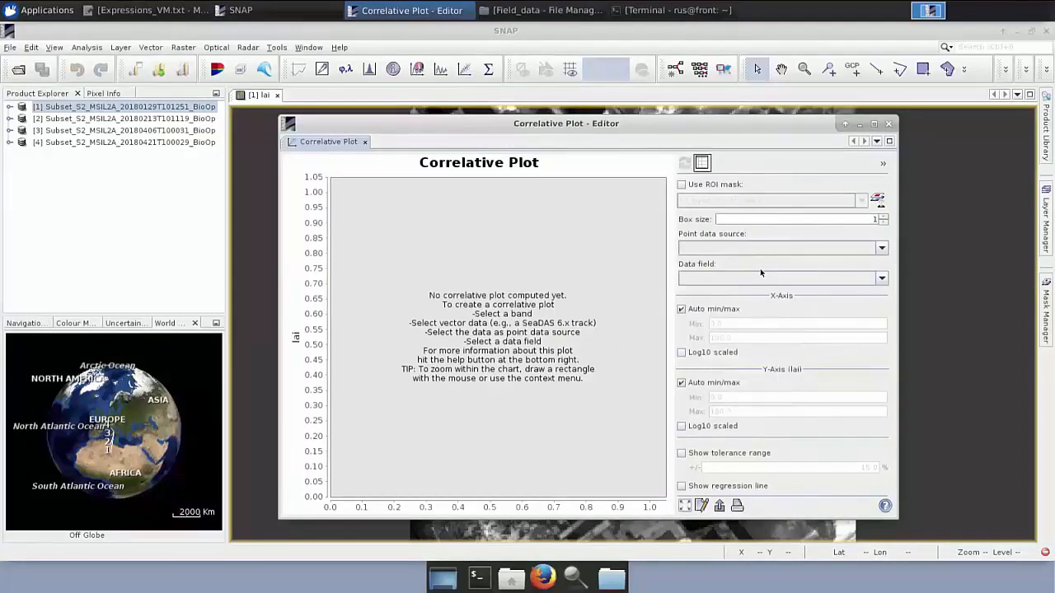
{"action": "left_click", "coordinate": [743, 536]}
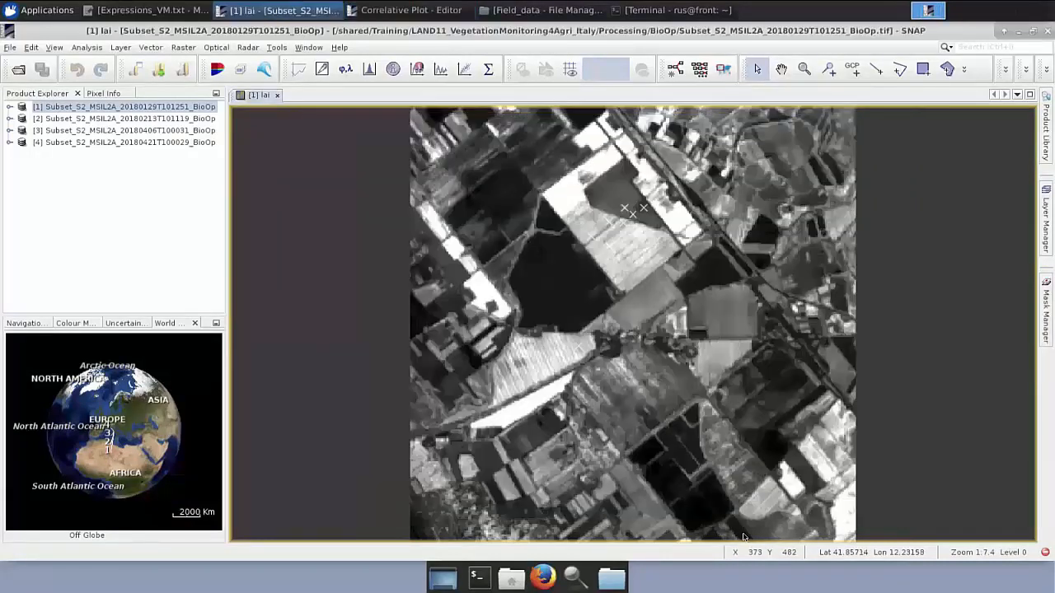
{"action": "left_click", "coordinate": [388, 9]}
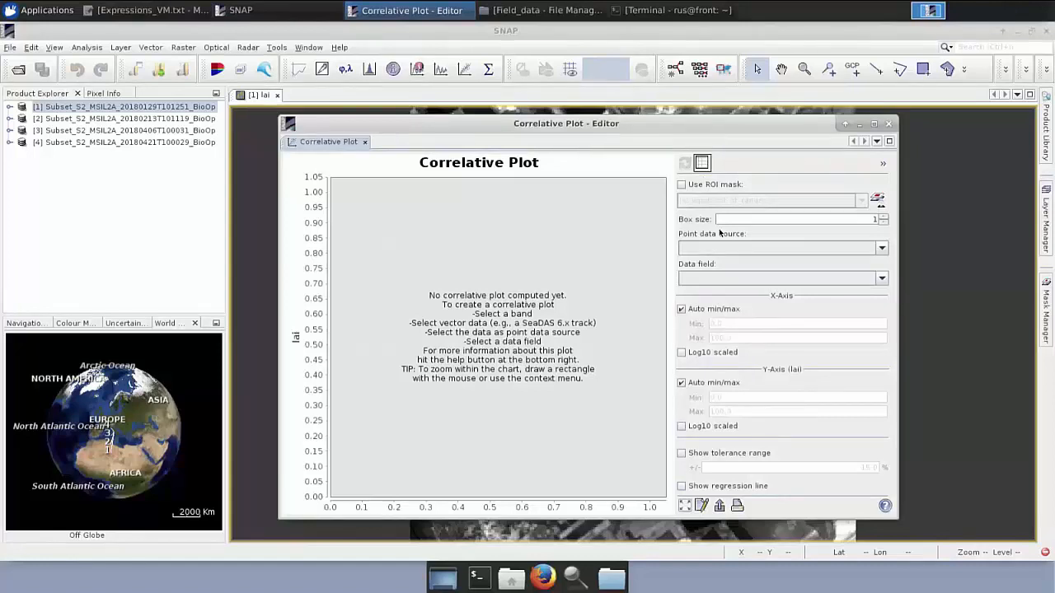
{"action": "left_click", "coordinate": [882, 248]}
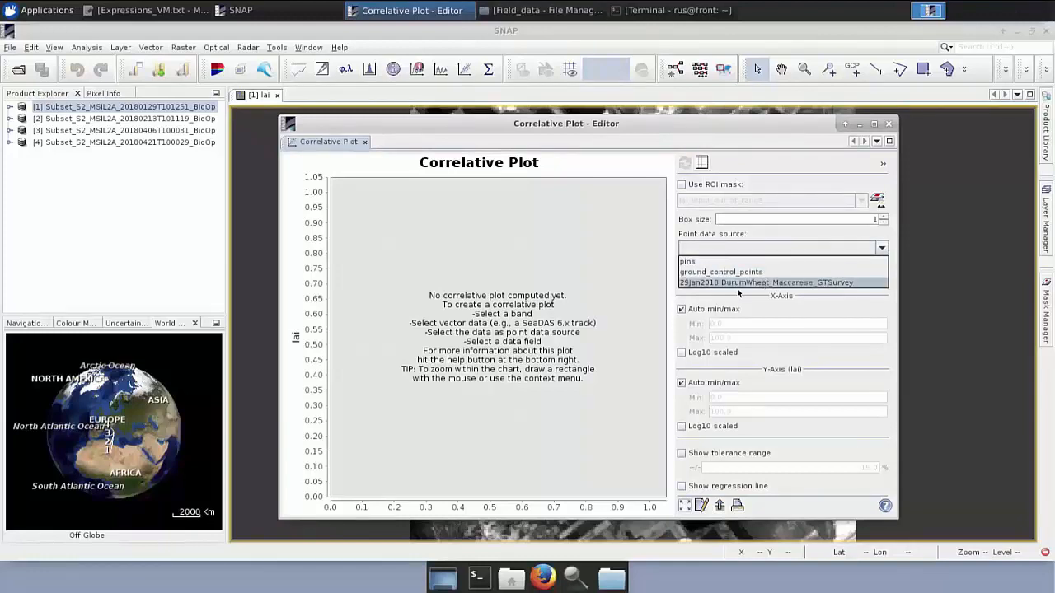
{"action": "left_click", "coordinate": [787, 286]}
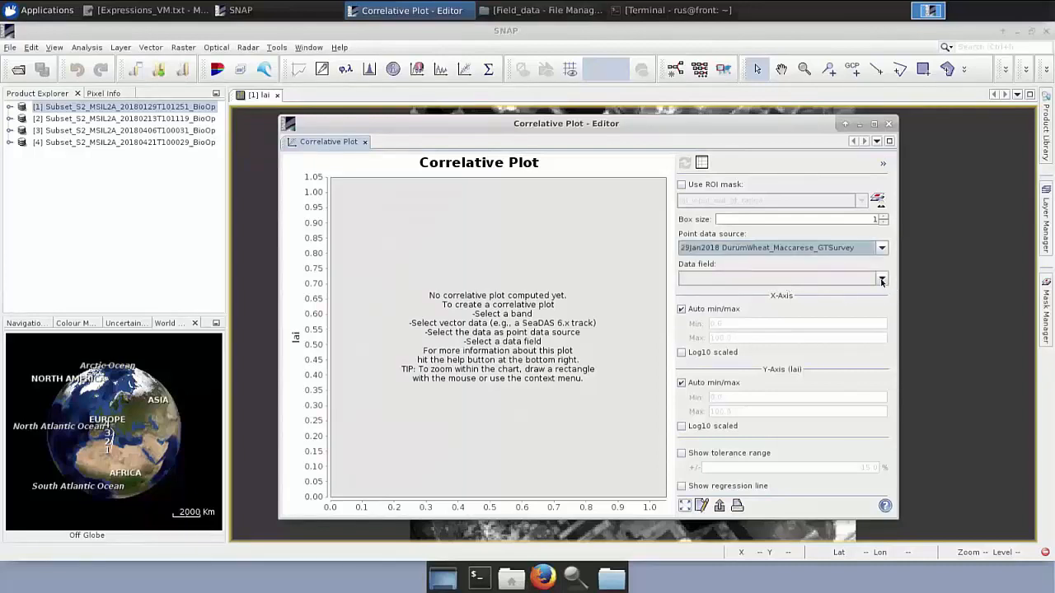
{"action": "left_click", "coordinate": [880, 281]}
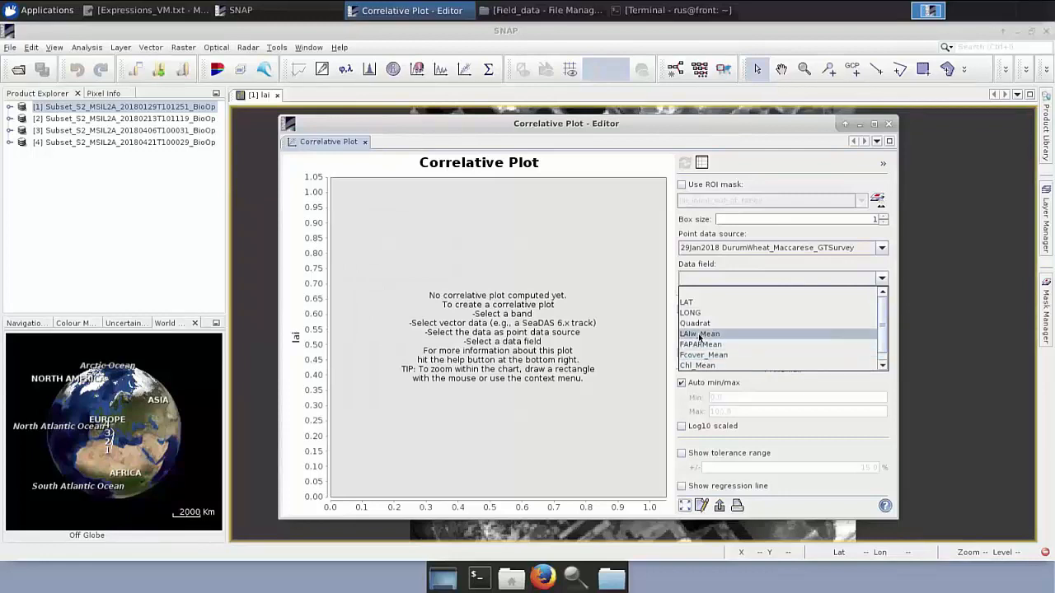
{"action": "left_click", "coordinate": [699, 335]}
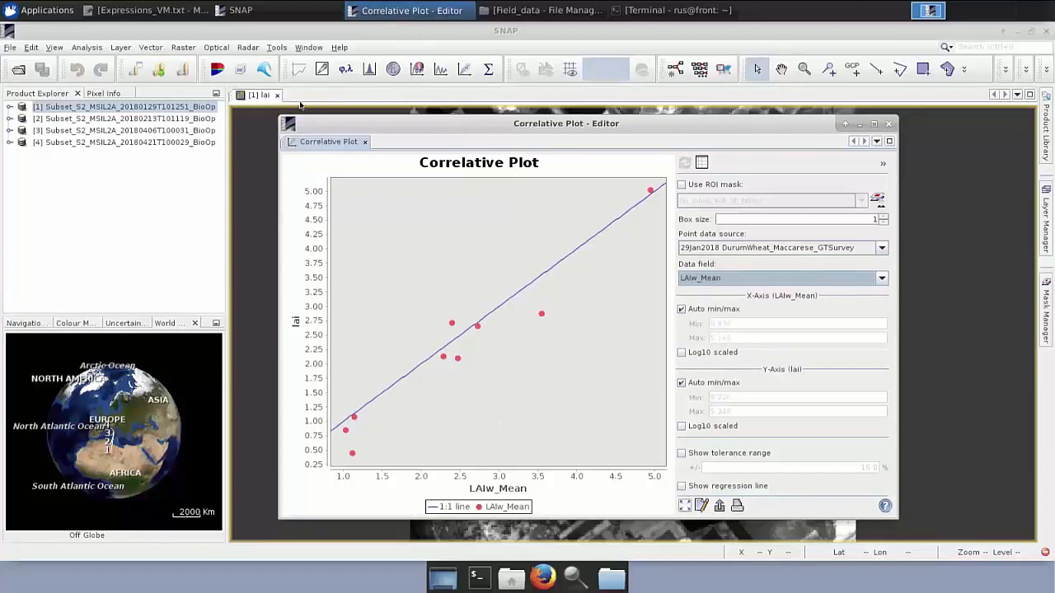
{"action": "left_click", "coordinate": [681, 487]}
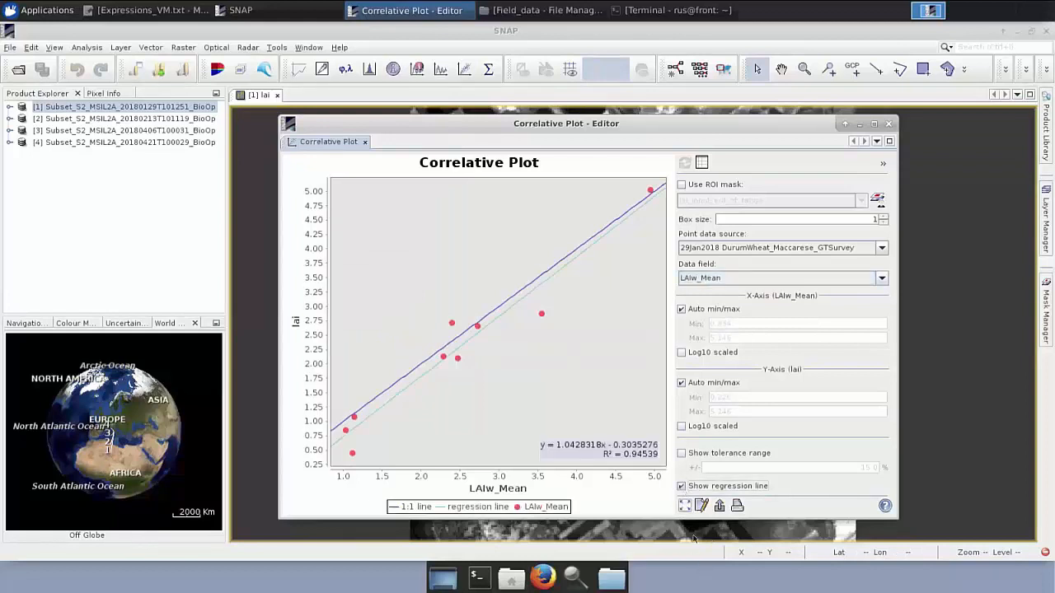
{"action": "left_click_drag", "start_coordinate": [774, 128], "coordinate": [779, 119]}
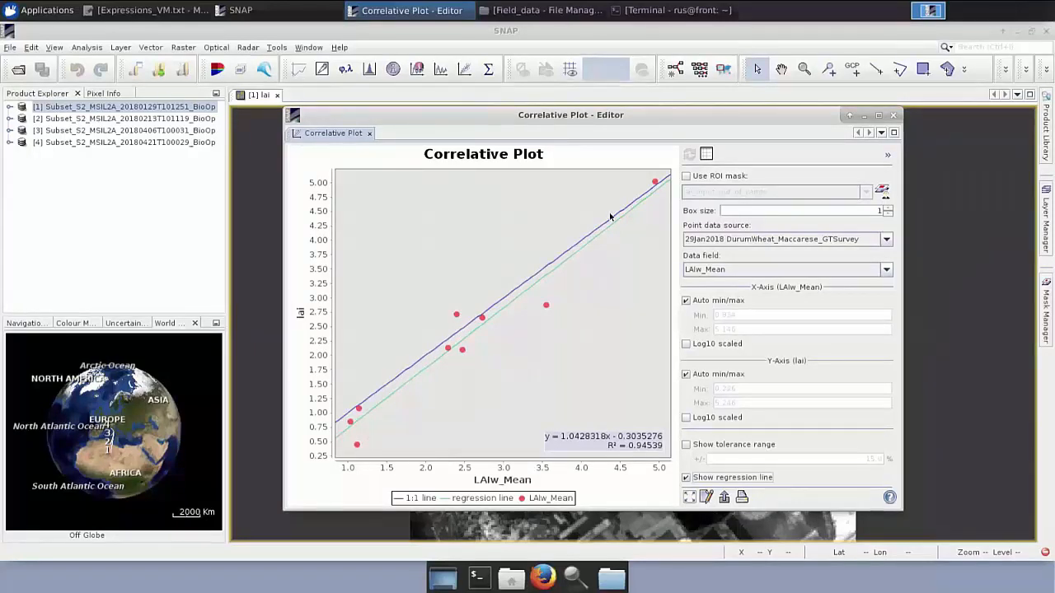
Display the fapar band of the 20180129T101251_BioOp product and plot it against the FAPARMean field in the correlative plot.
{"action": "left_click", "coordinate": [10, 108]}
{"action": "left_click", "coordinate": [23, 154]}
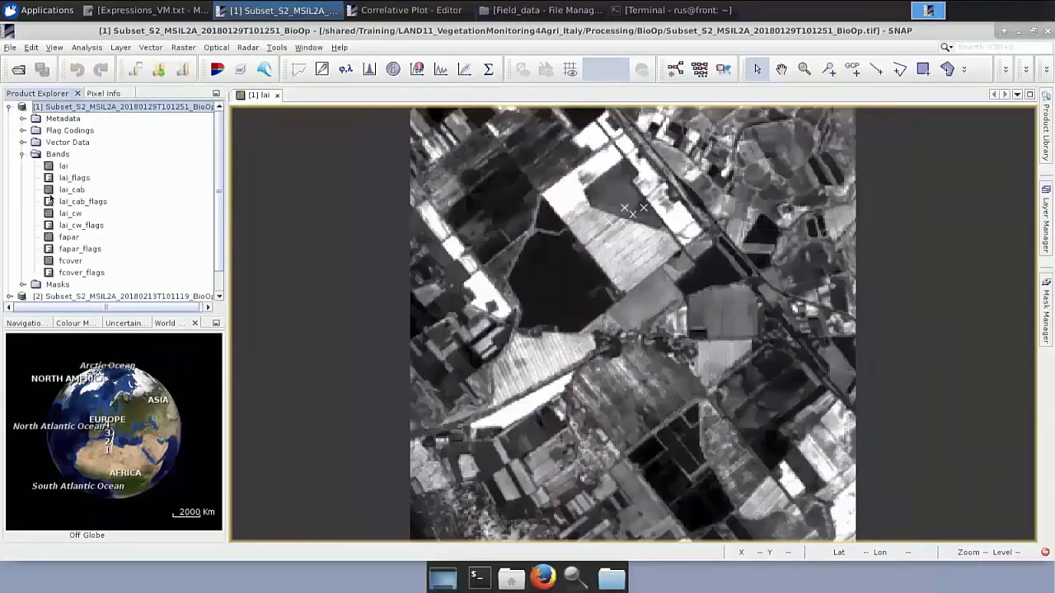
{"action": "double_click", "coordinate": [69, 238]}
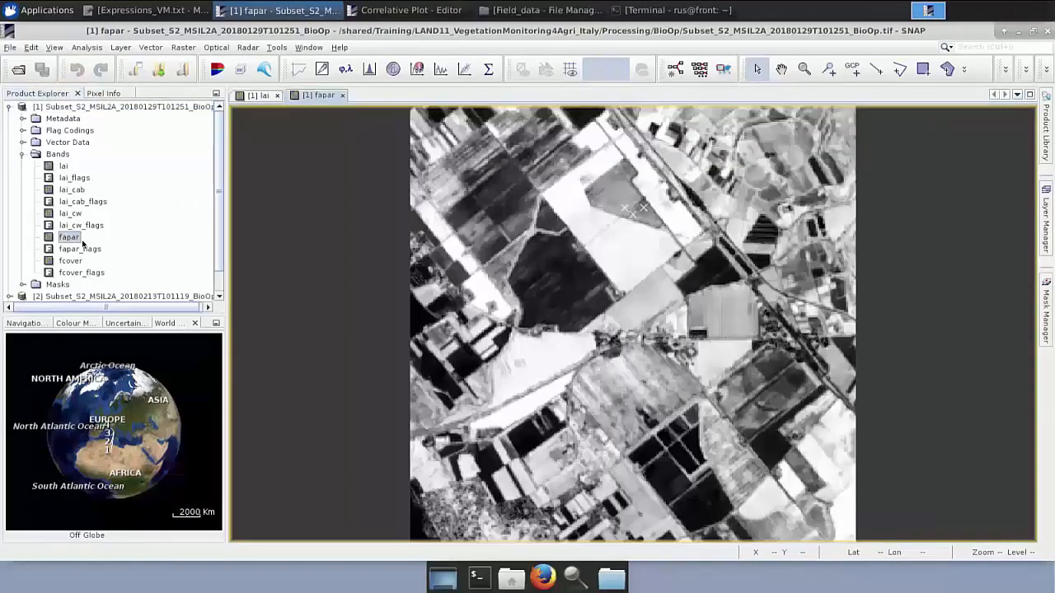
{"action": "left_click", "coordinate": [404, 10]}
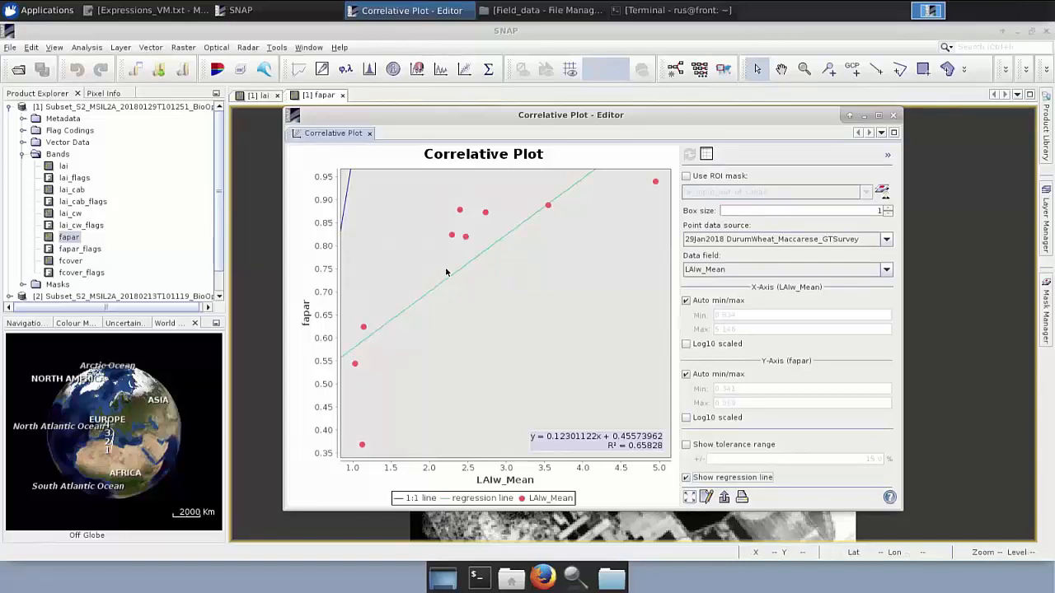
{"action": "left_click", "coordinate": [758, 269]}
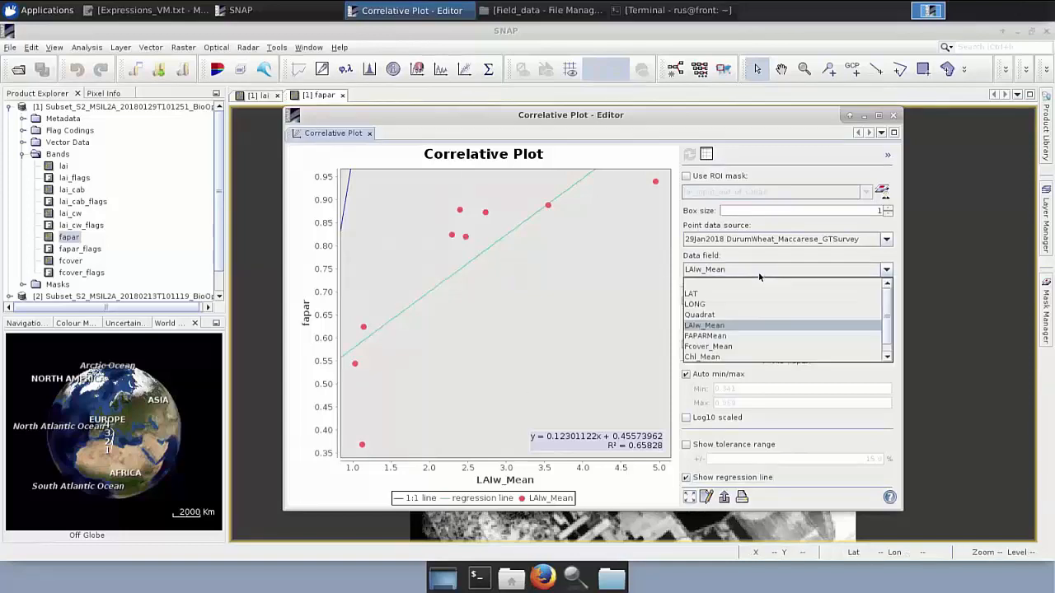
{"action": "left_click", "coordinate": [756, 337]}
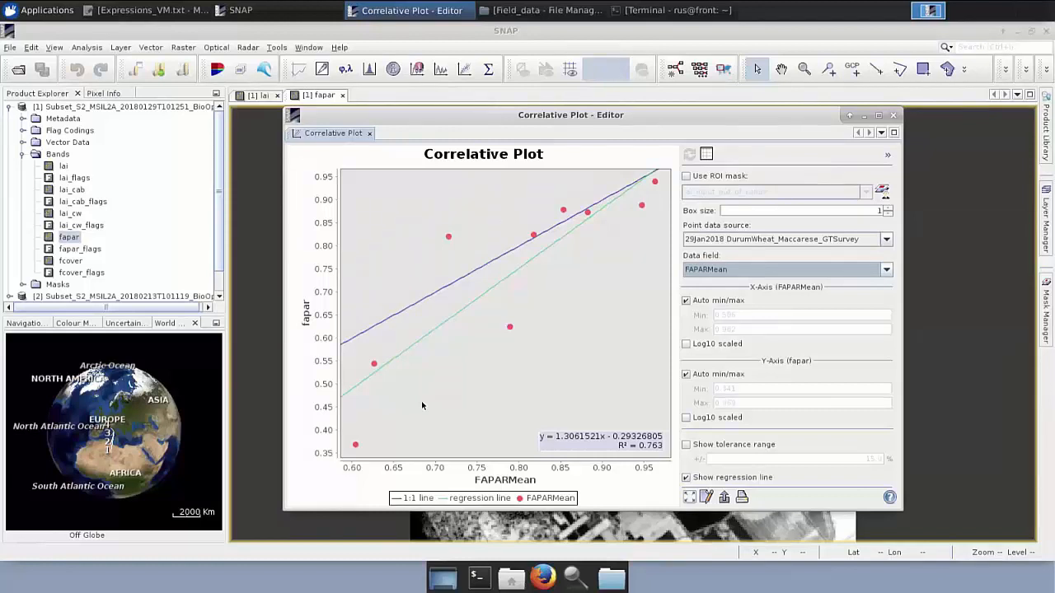
Display the fcover band of the 20180129T101251_BioOp product and plot it against the Fcover_Mean field in the correlative plot.
{"action": "double_click", "coordinate": [72, 261]}
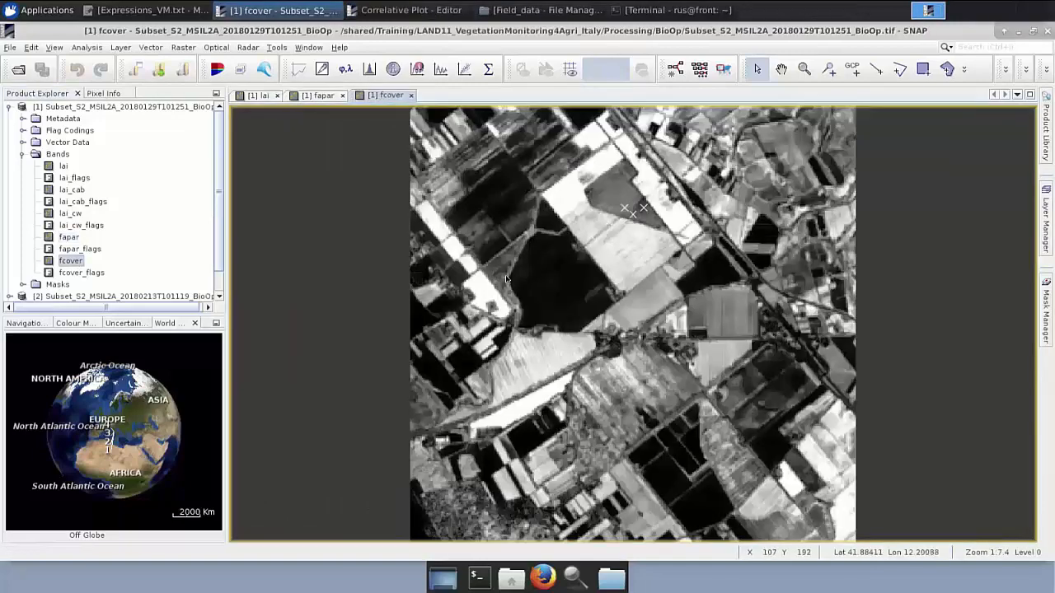
{"action": "left_click", "coordinate": [381, 8]}
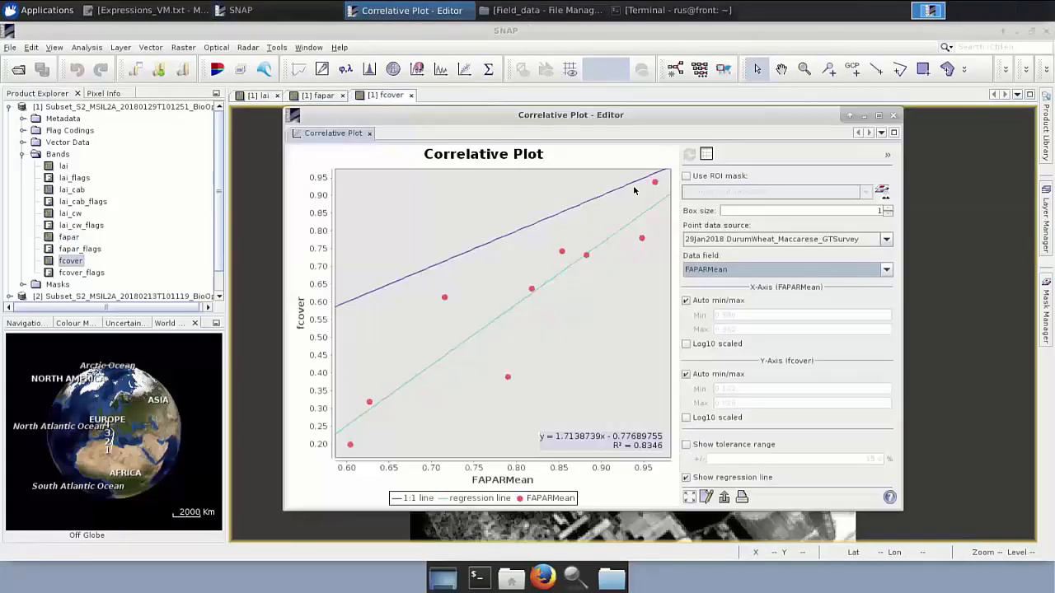
{"action": "left_click", "coordinate": [777, 272]}
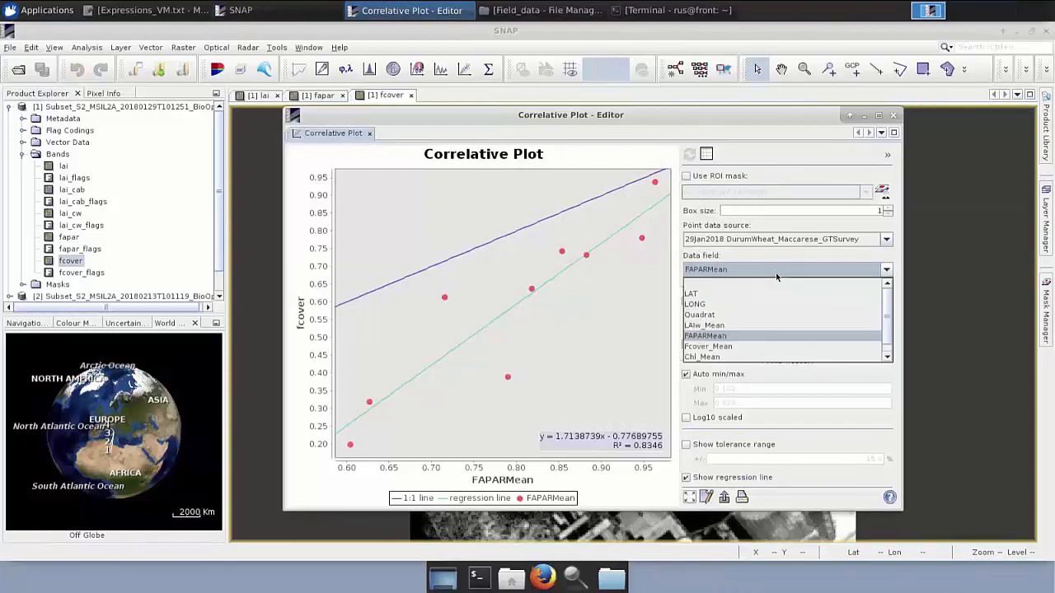
{"action": "left_click", "coordinate": [745, 348]}
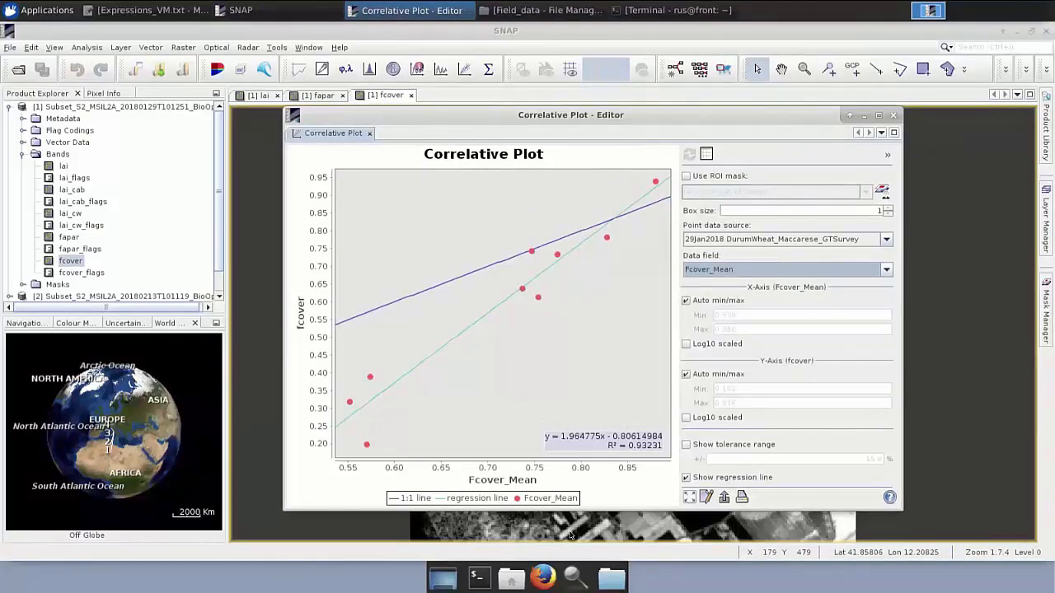
Set the correlative plot's box size to 3 and show its 15 % tolerance range, closing the plot when done.
{"action": "left_click", "coordinate": [888, 209]}
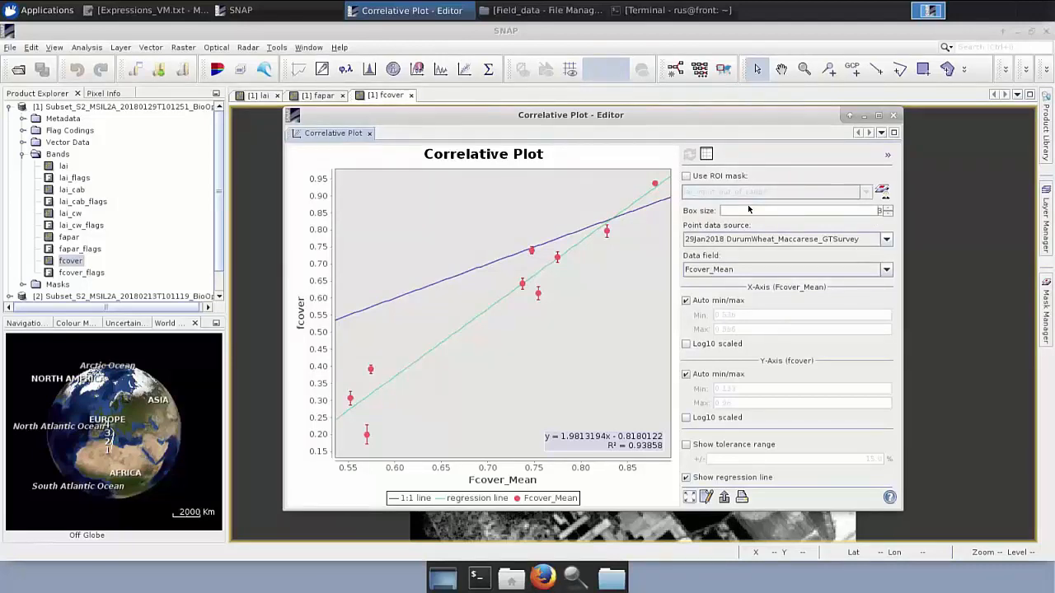
{"action": "left_click", "coordinate": [687, 445]}
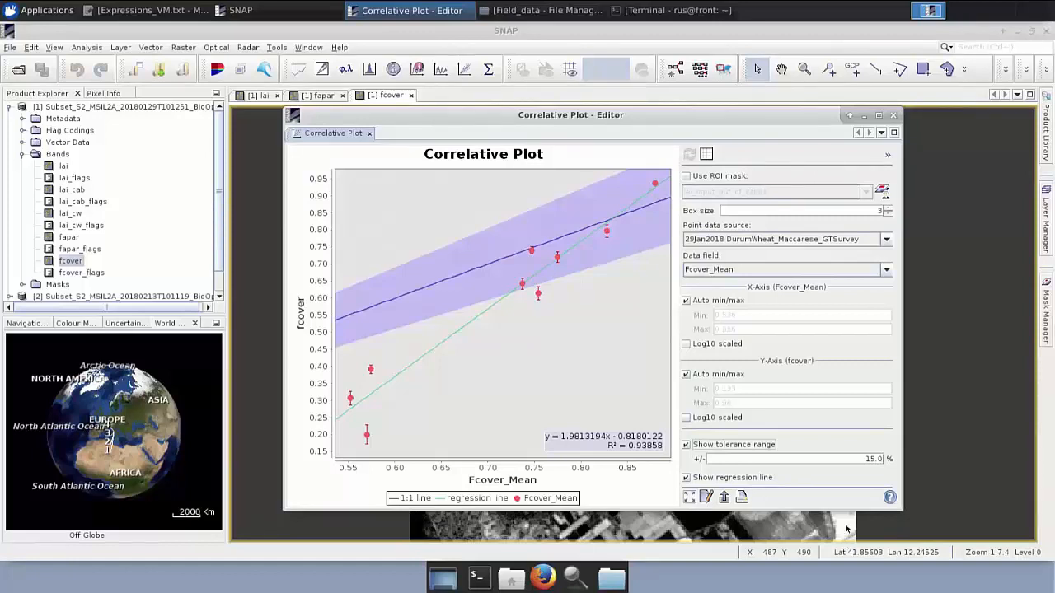
{"action": "left_click", "coordinate": [893, 119]}
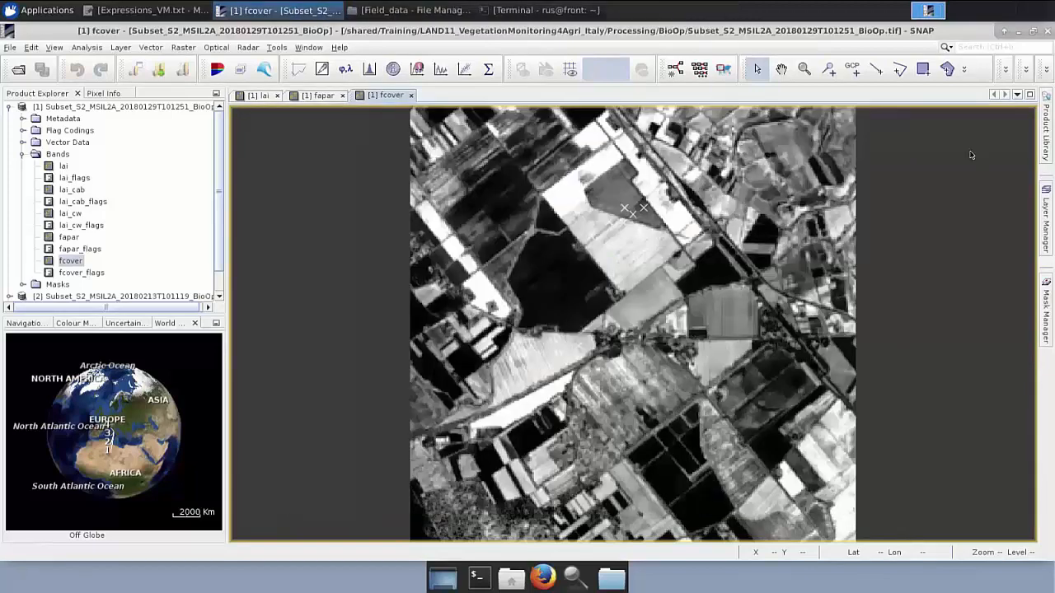
Examine the coordinates, dates and field measurements in Jan2018-April2018_DurumWheat_Maccarese_GTSurvey LATLONG.txt from the Field_data folder.
{"action": "left_click", "coordinate": [431, 10]}
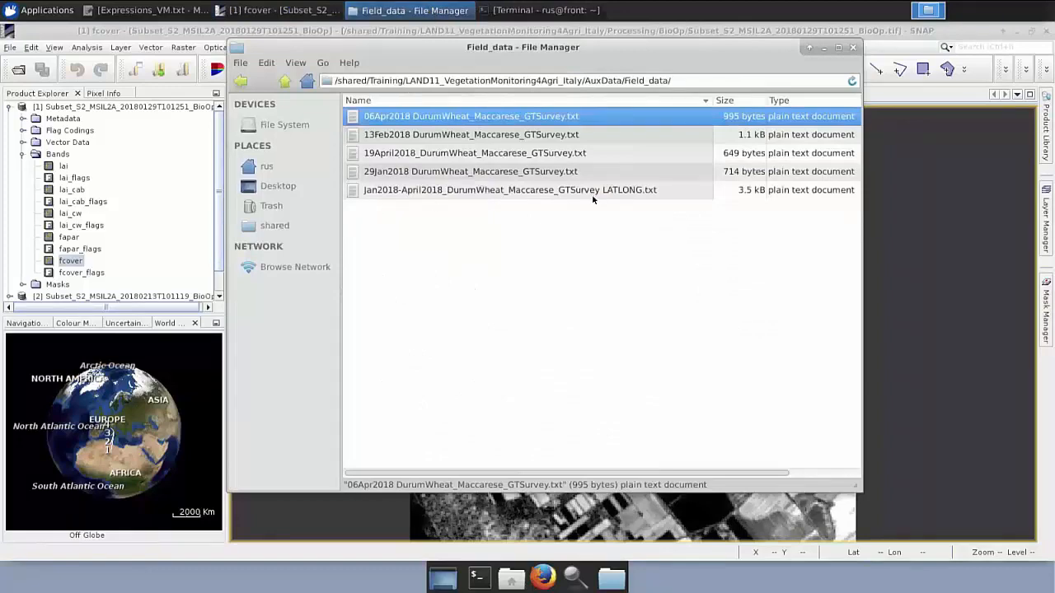
{"action": "double_click", "coordinate": [447, 191]}
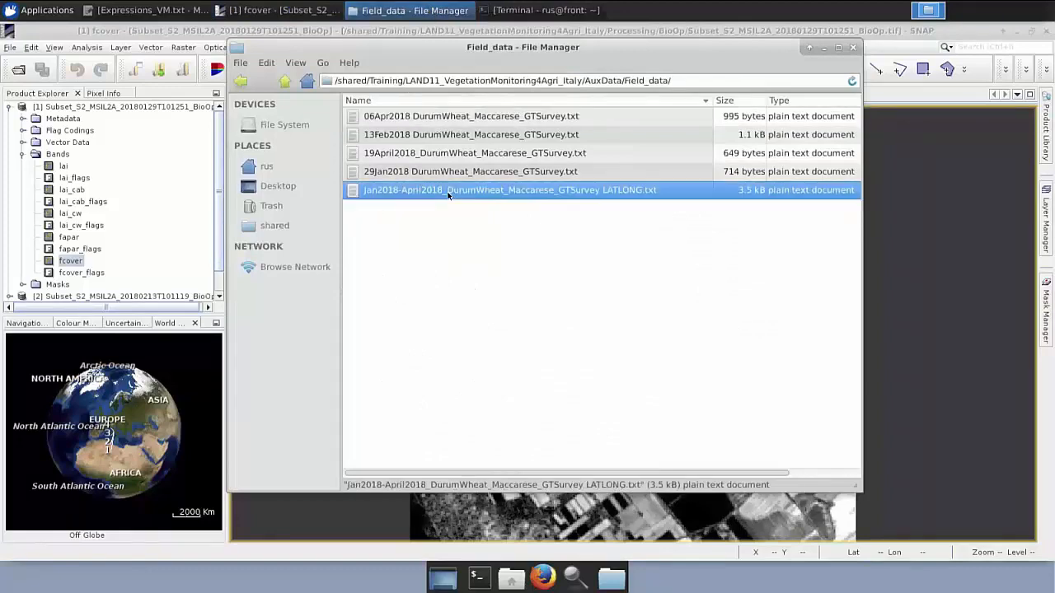
{"action": "left_click_drag", "start_coordinate": [476, 200], "coordinate": [546, 80]}
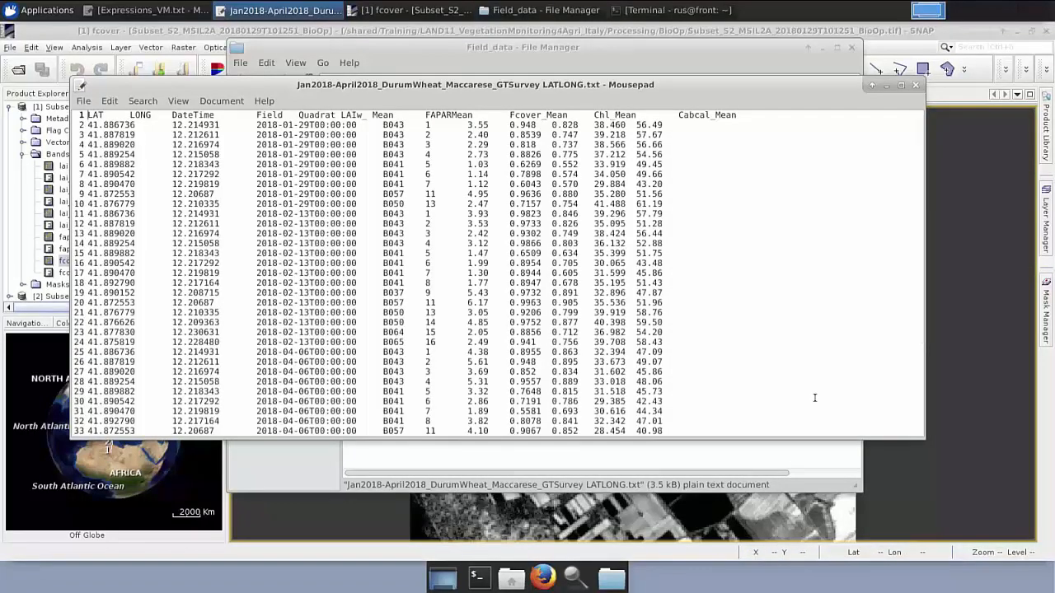
{"action": "left_click", "coordinate": [915, 85]}
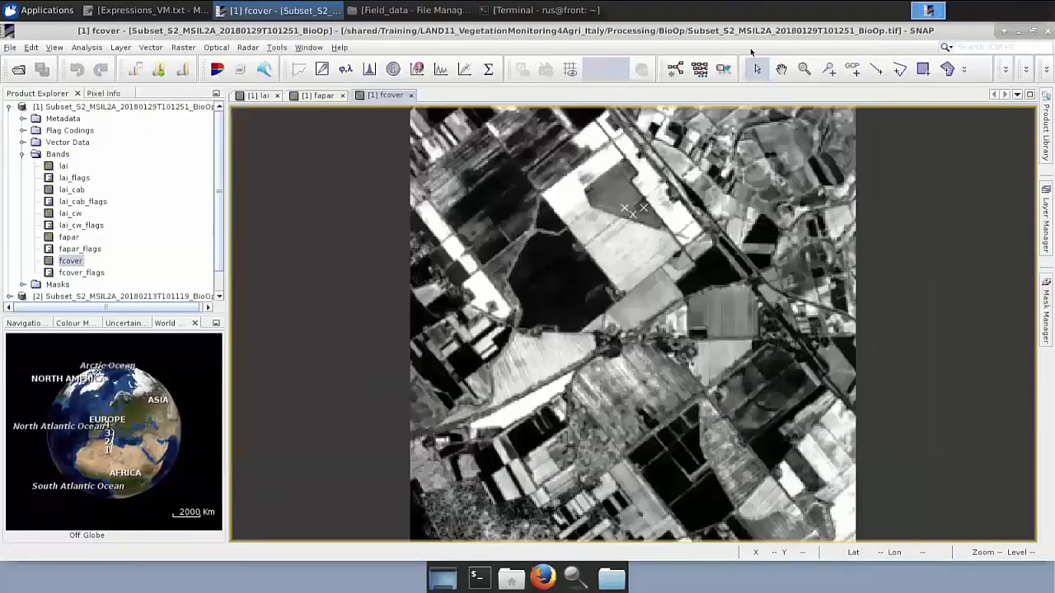
{"action": "left_click", "coordinate": [823, 48]}
Start a pixel value extraction and add the 20180213T101119, 20180406T100031 and 20180421T100029 BioOp products to its sources.
{"action": "left_click", "coordinate": [9, 107]}
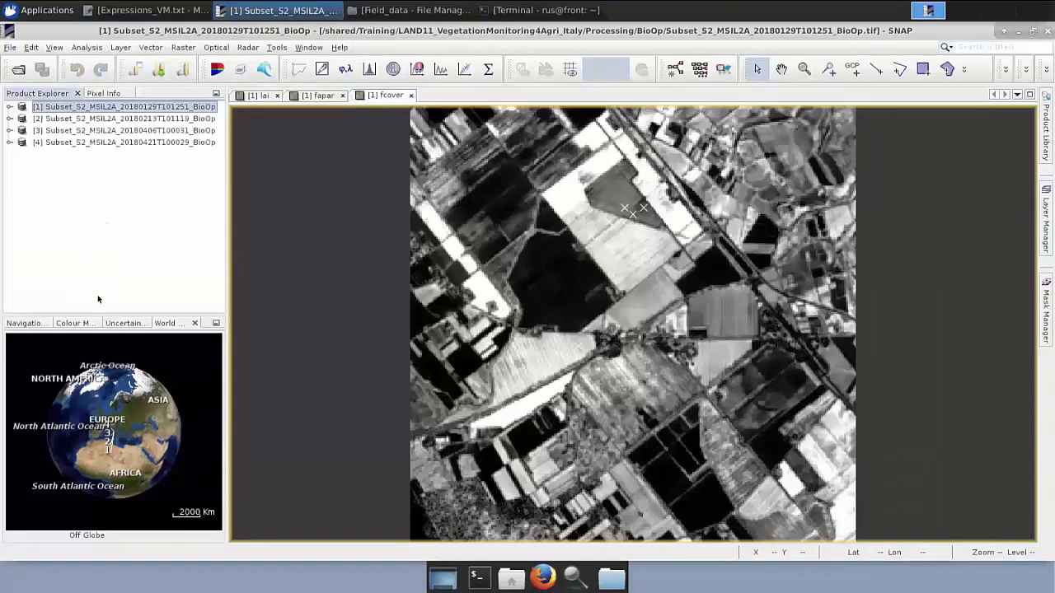
{"action": "left_click", "coordinate": [181, 48]}
{"action": "mouse_move", "coordinate": [205, 226]}
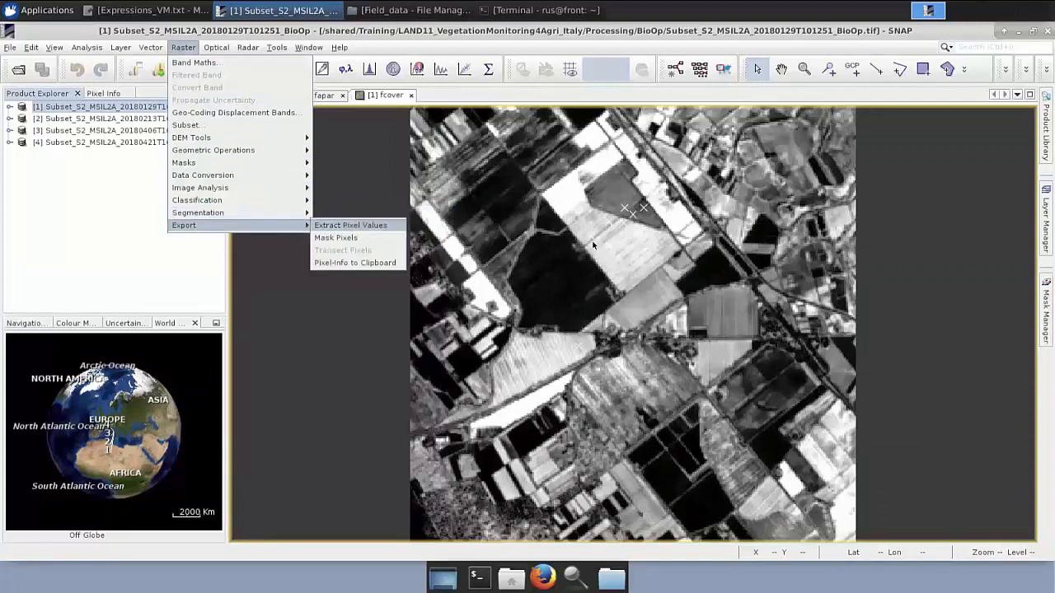
{"action": "left_click", "coordinate": [350, 225]}
{"action": "left_click_drag", "start_coordinate": [640, 113], "coordinate": [652, 120]}
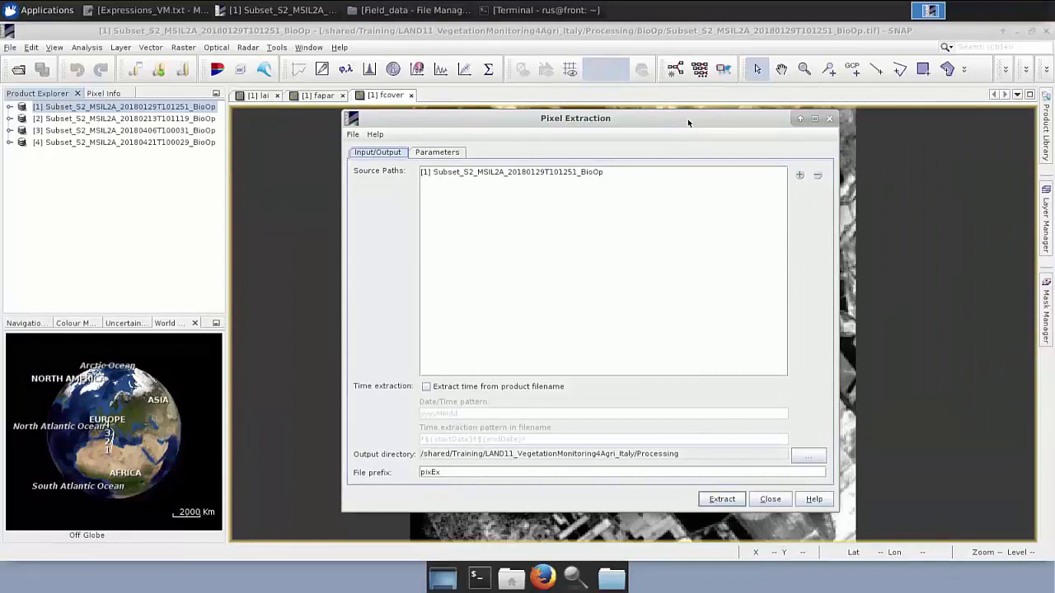
{"action": "left_click", "coordinate": [800, 175]}
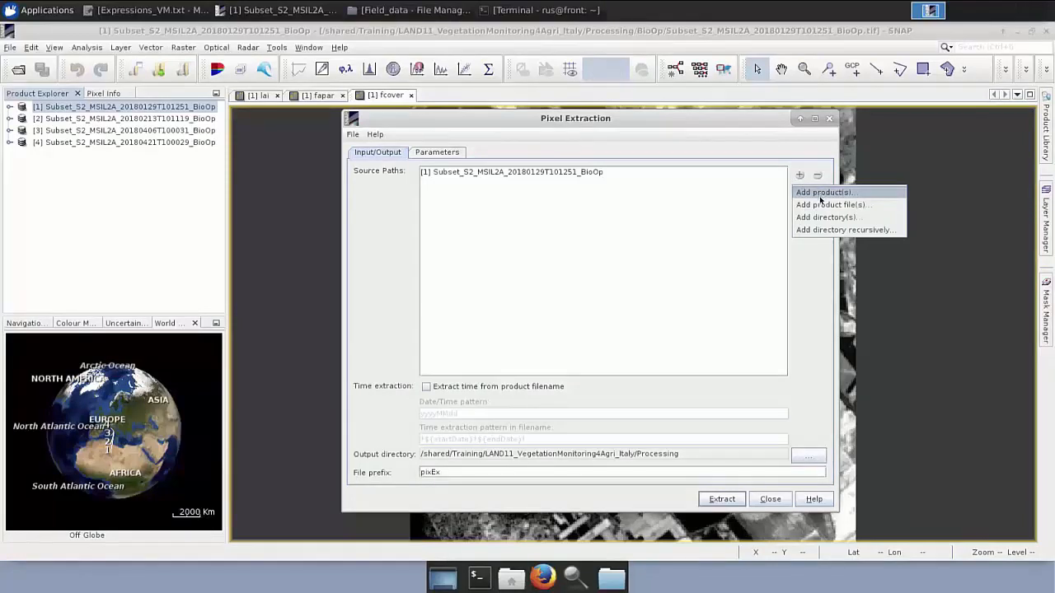
{"action": "left_click", "coordinate": [819, 193]}
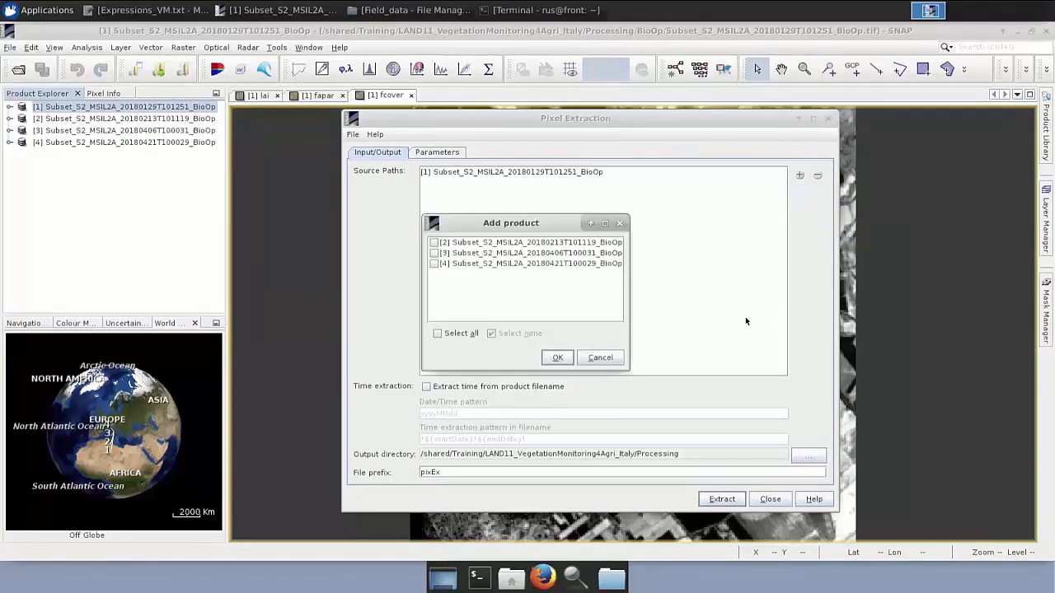
{"action": "left_click", "coordinate": [433, 242]}
{"action": "left_click", "coordinate": [433, 253]}
{"action": "left_click", "coordinate": [433, 263]}
{"action": "left_click", "coordinate": [560, 363]}
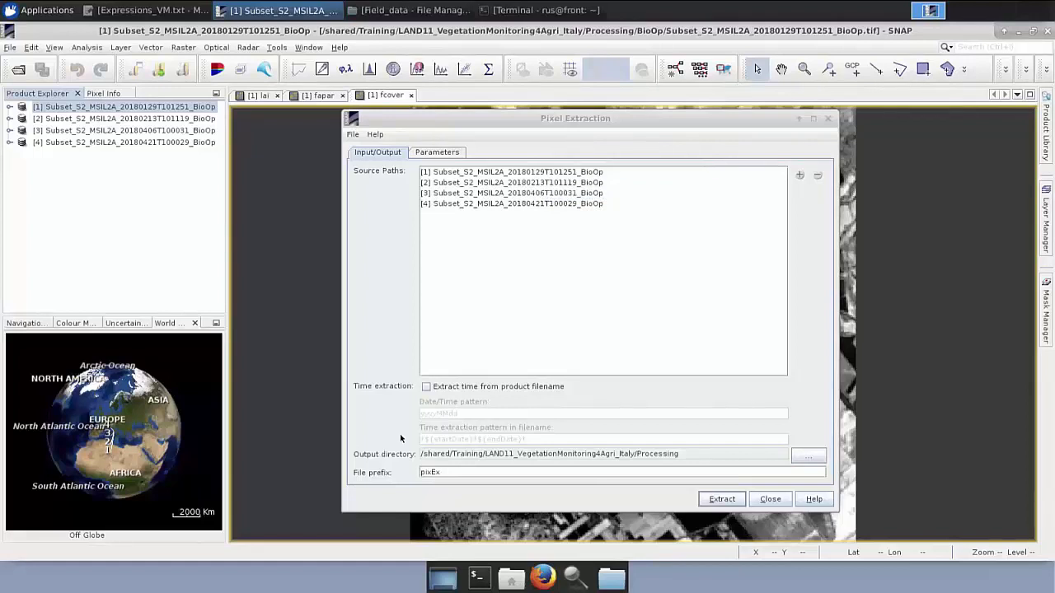
Enable time extraction from the product filename with the date pattern yyyyMMdd and the filename pattern *${startDate}*.
{"action": "left_click", "coordinate": [427, 387]}
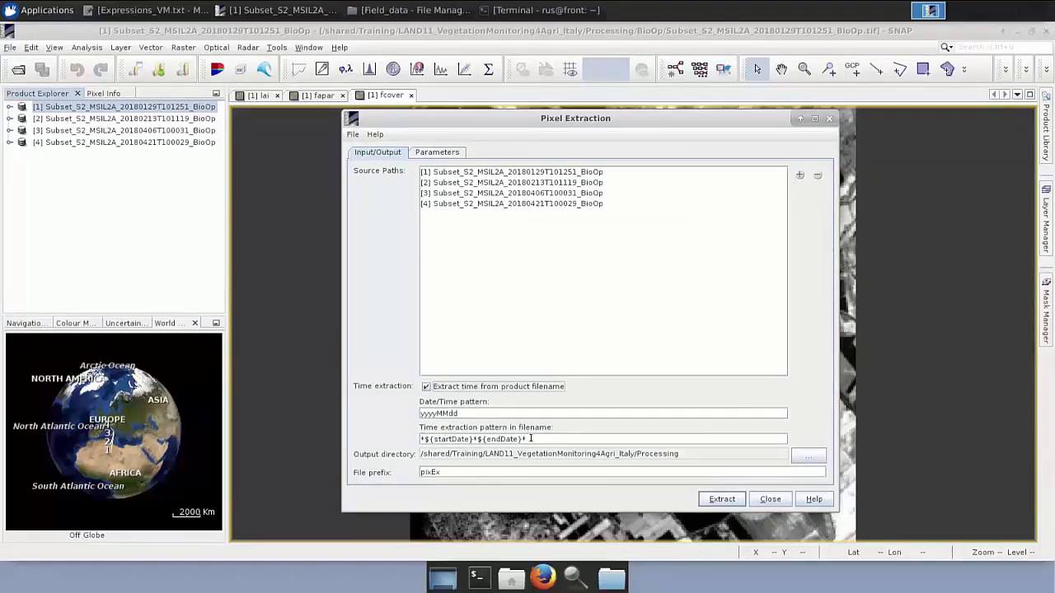
{"action": "mouse_move", "coordinate": [526, 439]}
{"action": "left_mouse_down"}
{"action": "mouse_move", "coordinate": [488, 439]}
{"action": "mouse_move", "coordinate": [519, 439]}
{"action": "left_mouse_up"}
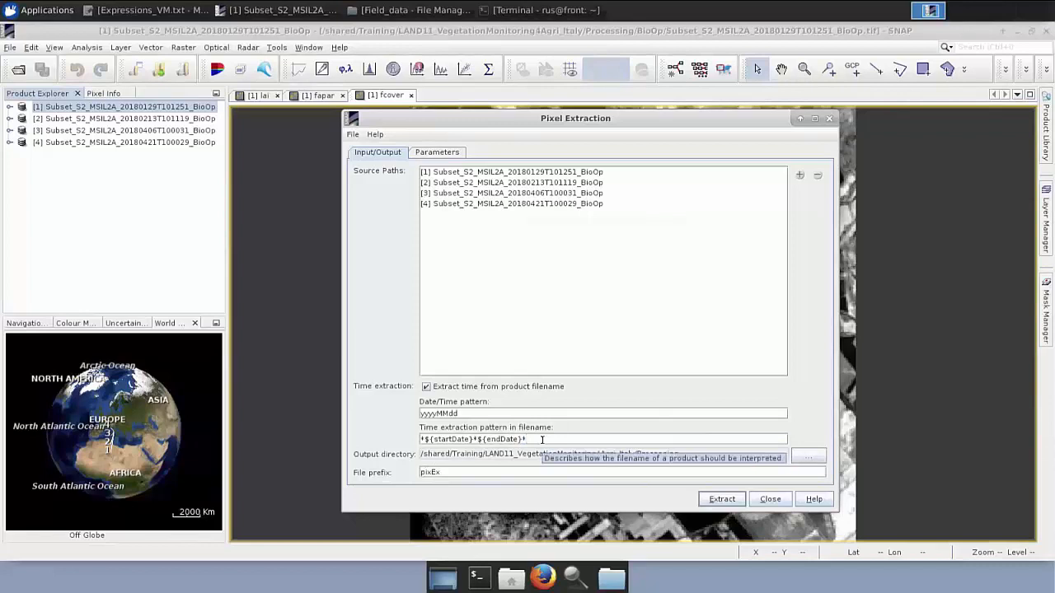
{"action": "left_click_drag", "start_coordinate": [522, 439], "coordinate": [479, 439]}
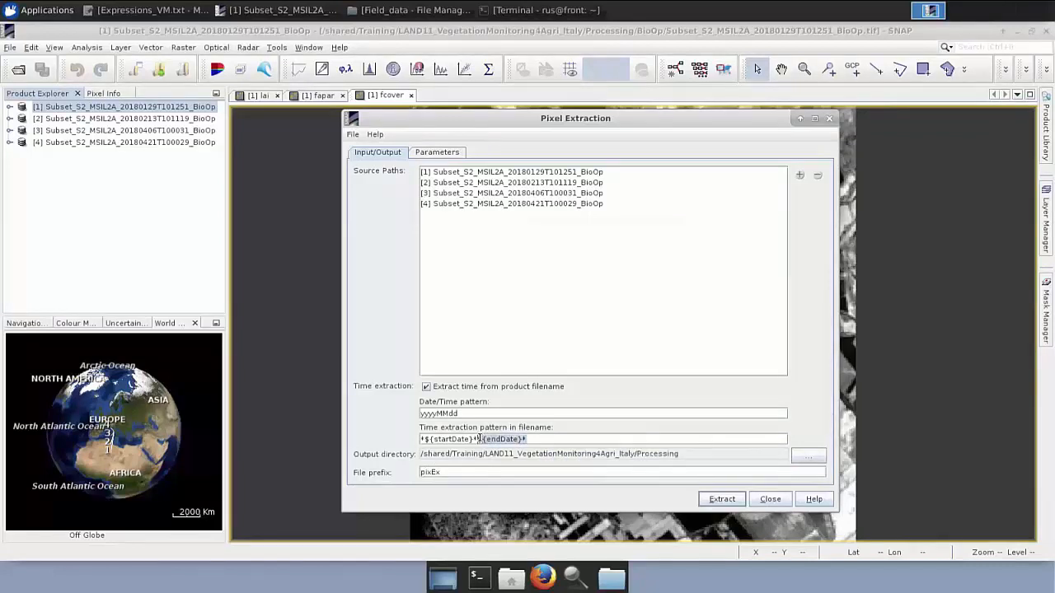
{"action": "key", "text": "BackSpace"}
{"action": "left_click", "coordinate": [422, 440]}
{"action": "type", "text": "*"}
{"action": "left_click", "coordinate": [486, 439]}
{"action": "left_click_drag", "start_coordinate": [445, 472], "coordinate": [395, 474]}
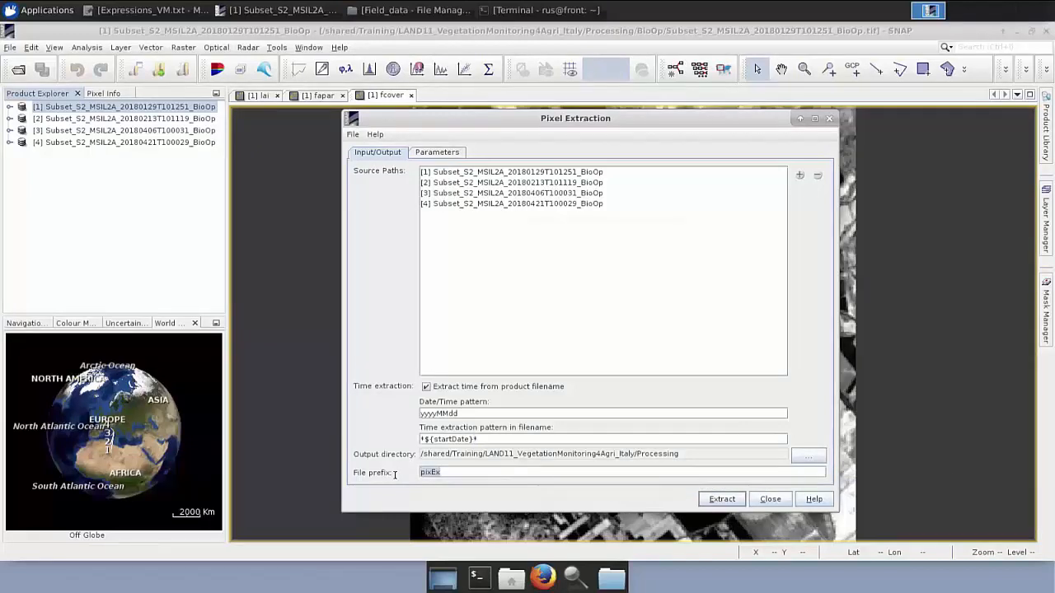
Add measurements to the extraction coordinates from the CSV file Jan2018-April2018_DurumWheat_Maccarese_GTSurvey LATLONG.txt in AuxData/Field_data.
{"action": "left_click", "coordinate": [437, 153]}
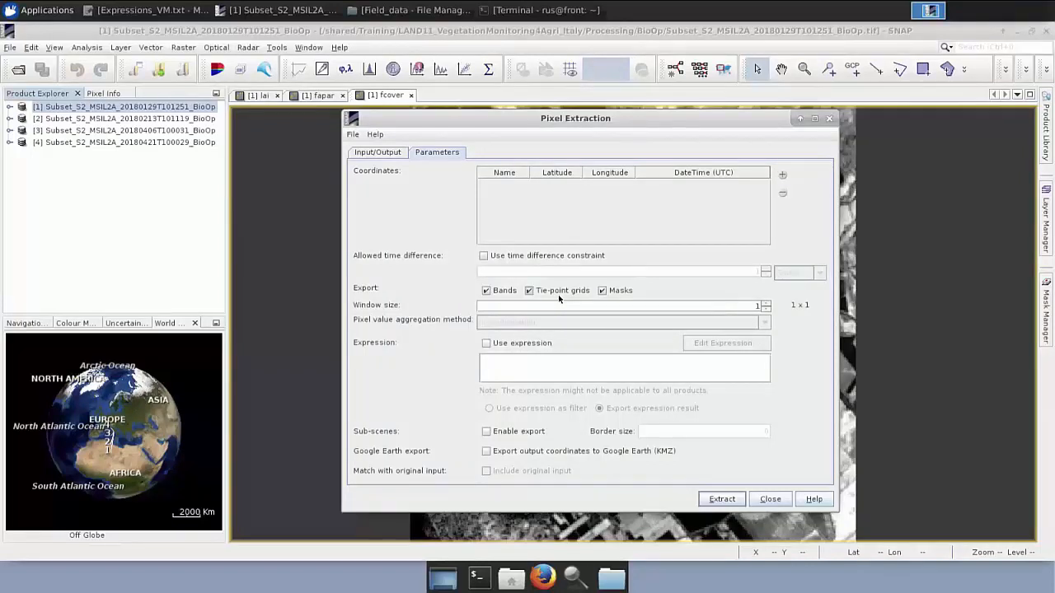
{"action": "left_click", "coordinate": [783, 176]}
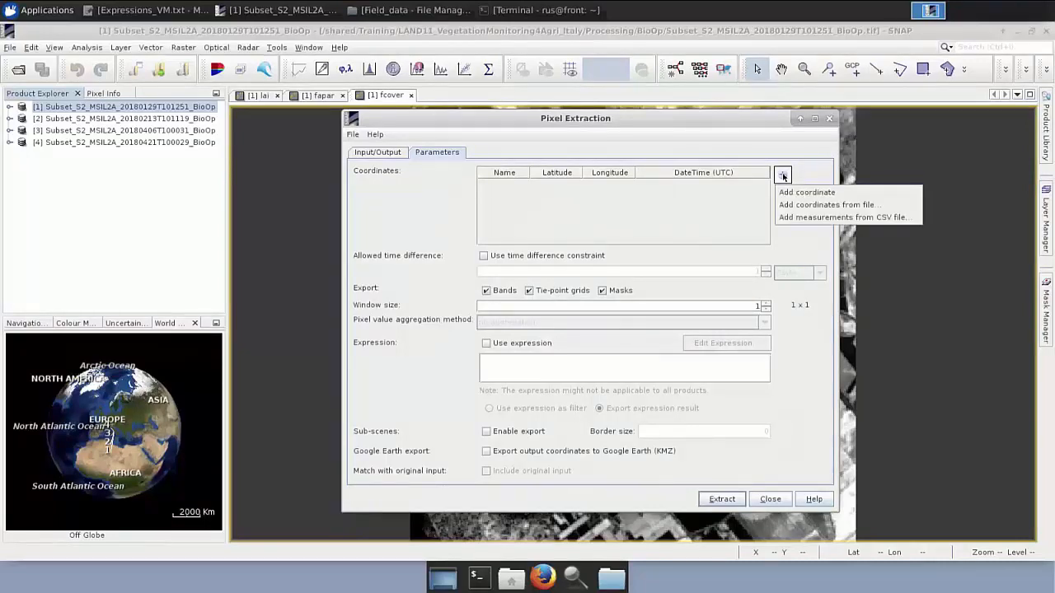
{"action": "left_click", "coordinate": [814, 219]}
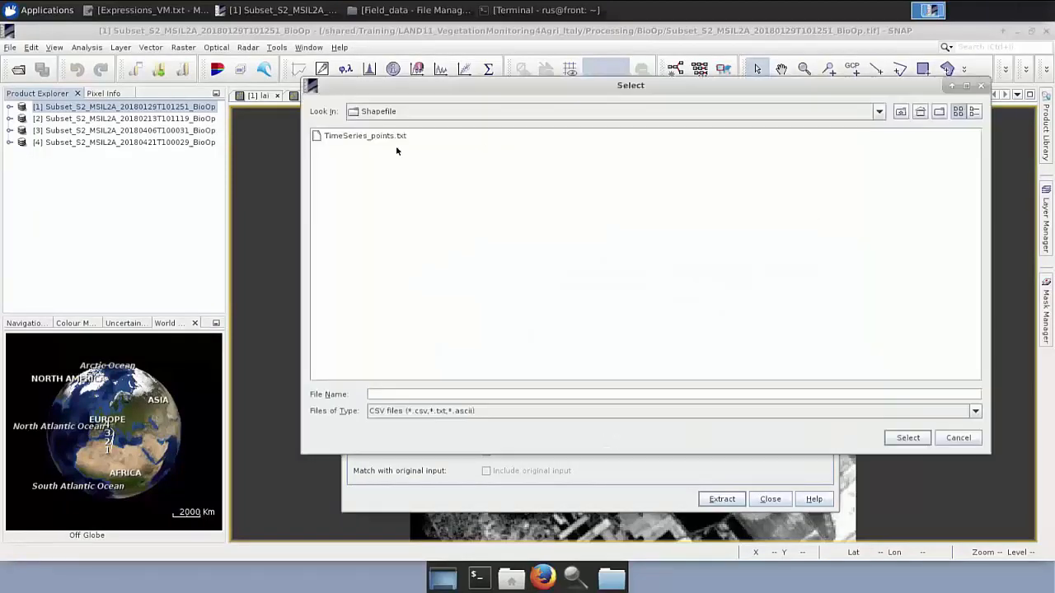
{"action": "left_click", "coordinate": [602, 111]}
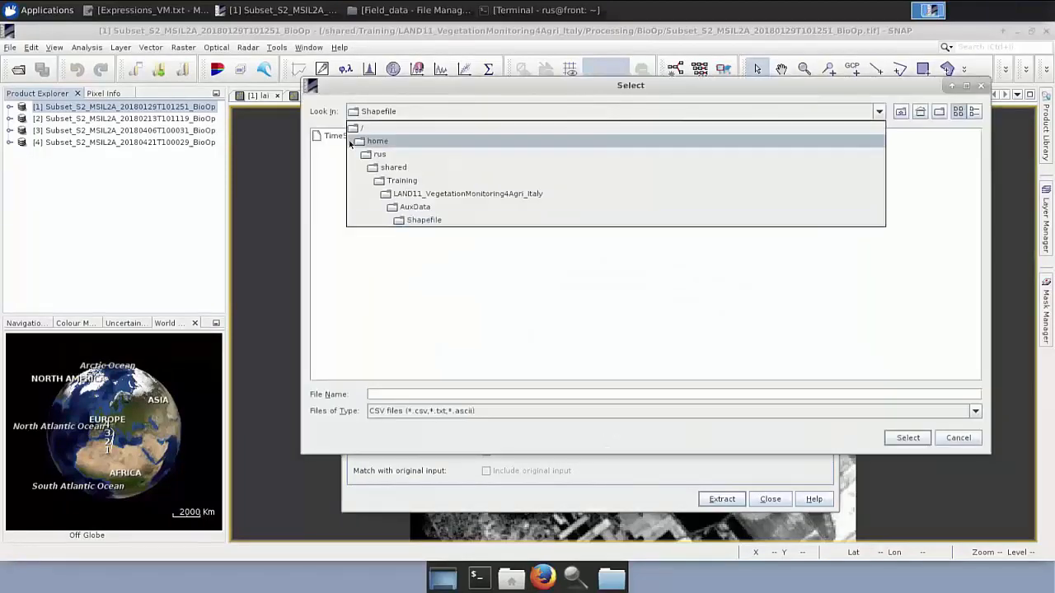
{"action": "left_click", "coordinate": [423, 194]}
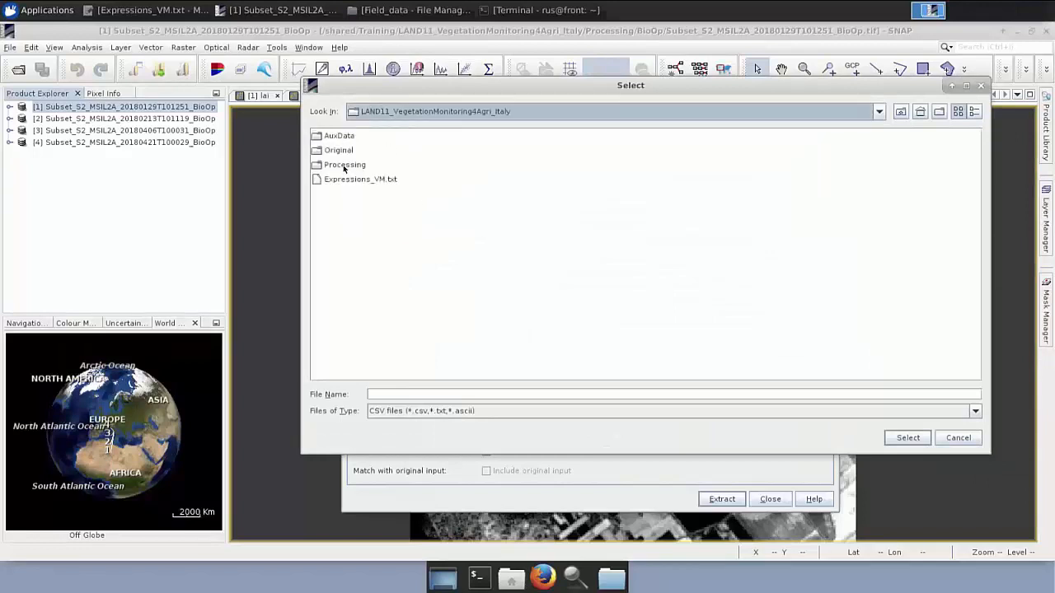
{"action": "double_click", "coordinate": [341, 137]}
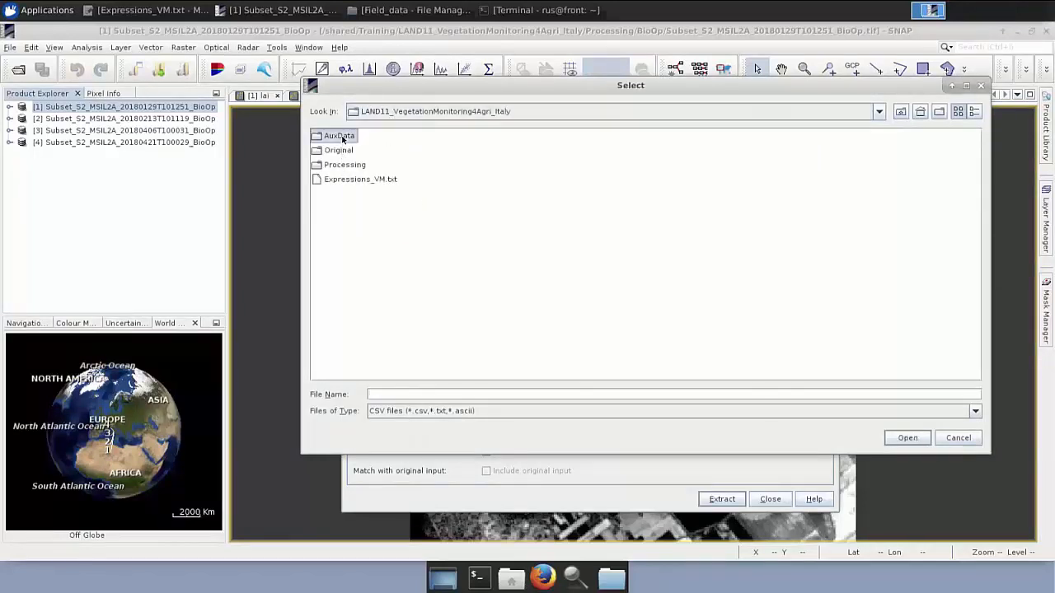
{"action": "double_click", "coordinate": [343, 137]}
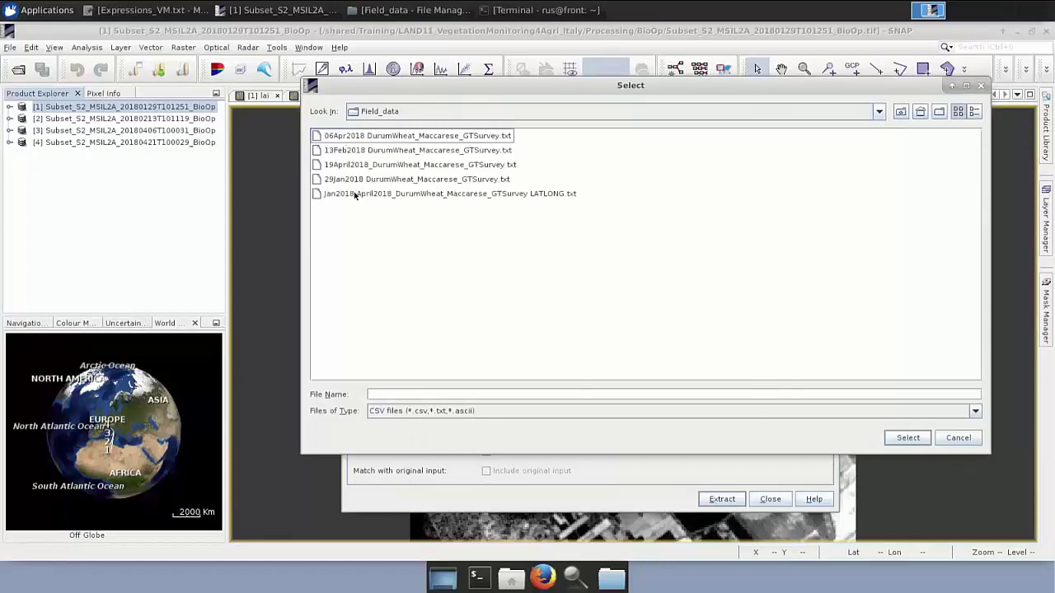
{"action": "double_click", "coordinate": [426, 194]}
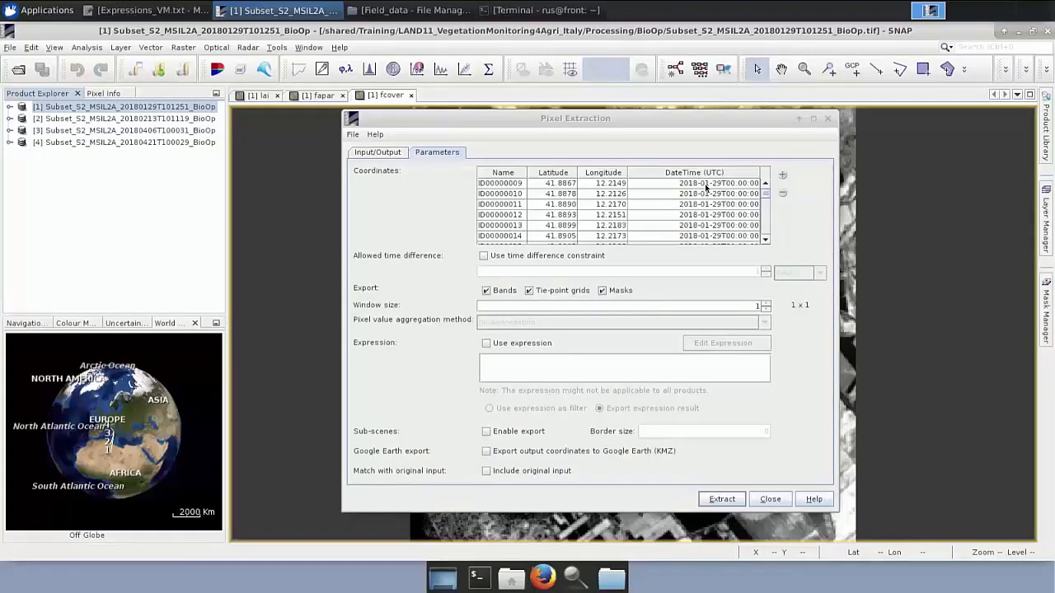
Constrain the allowed time difference to 3 days and export only bands, excluding tie-point grids and masks.
{"action": "left_click", "coordinate": [485, 258]}
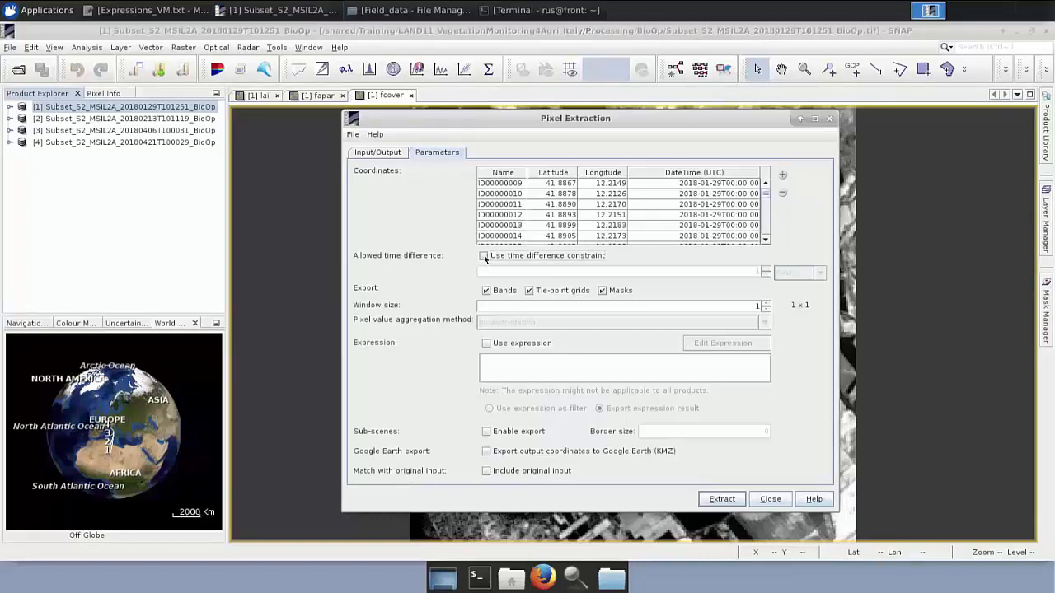
{"action": "left_click", "coordinate": [485, 256]}
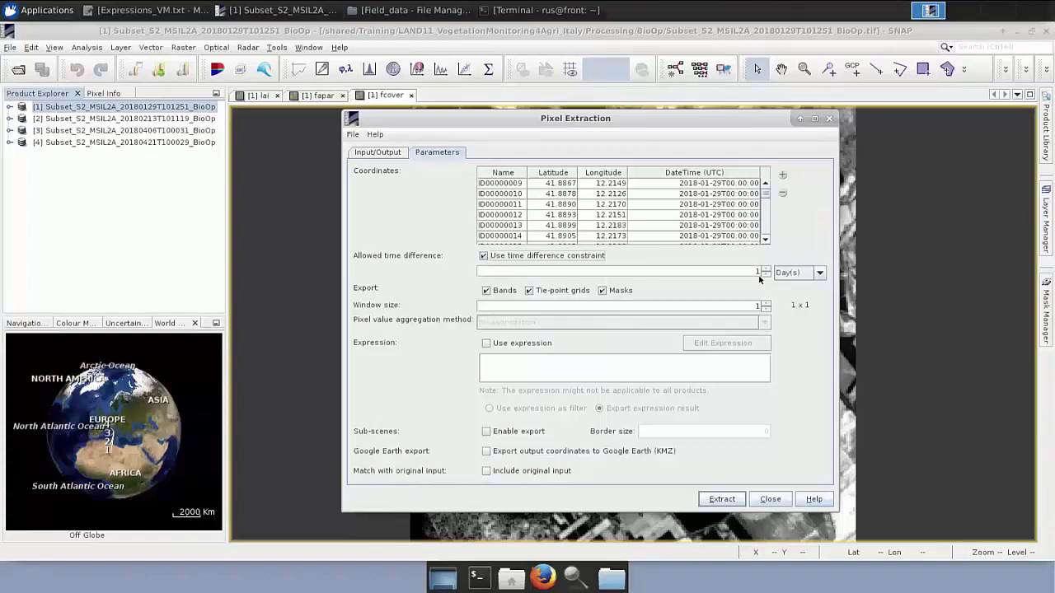
{"action": "left_click", "coordinate": [821, 273]}
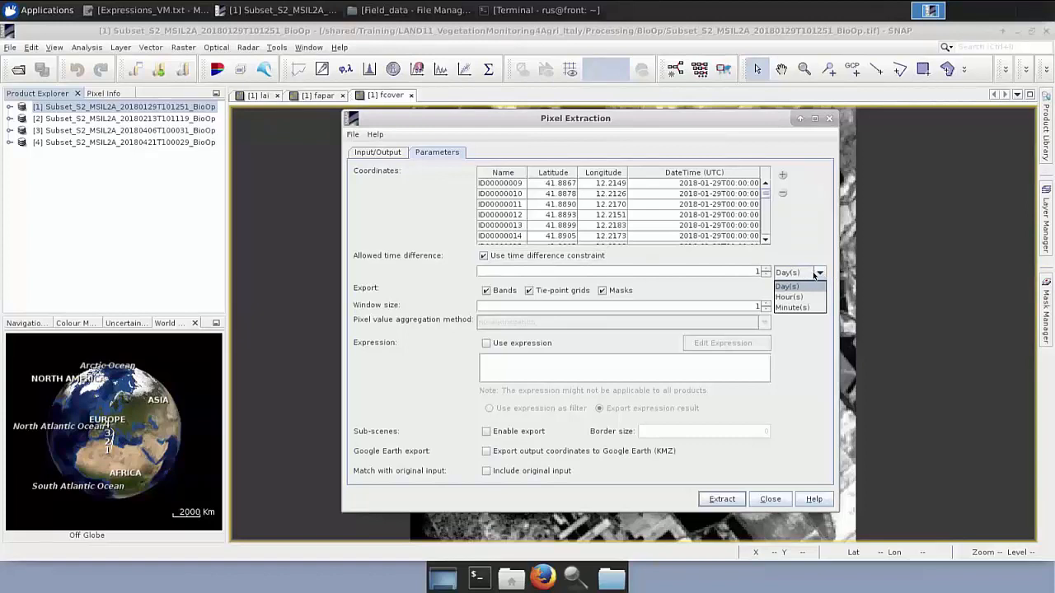
{"action": "left_click", "coordinate": [816, 275]}
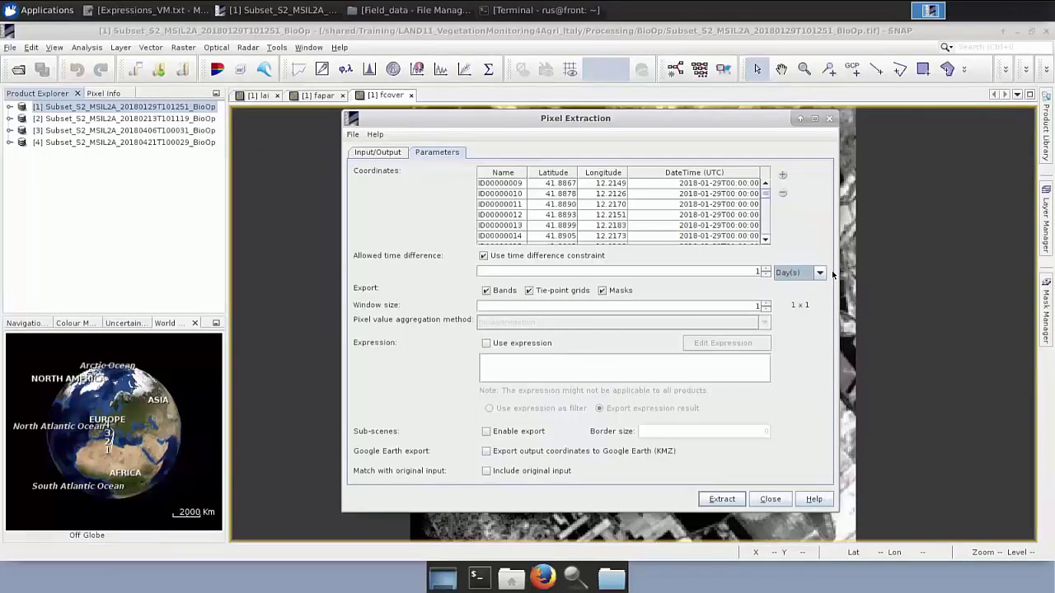
{"action": "left_click", "coordinate": [765, 269]}
{"action": "left_click", "coordinate": [765, 269]}
{"action": "left_click", "coordinate": [529, 290]}
{"action": "left_click", "coordinate": [603, 290]}
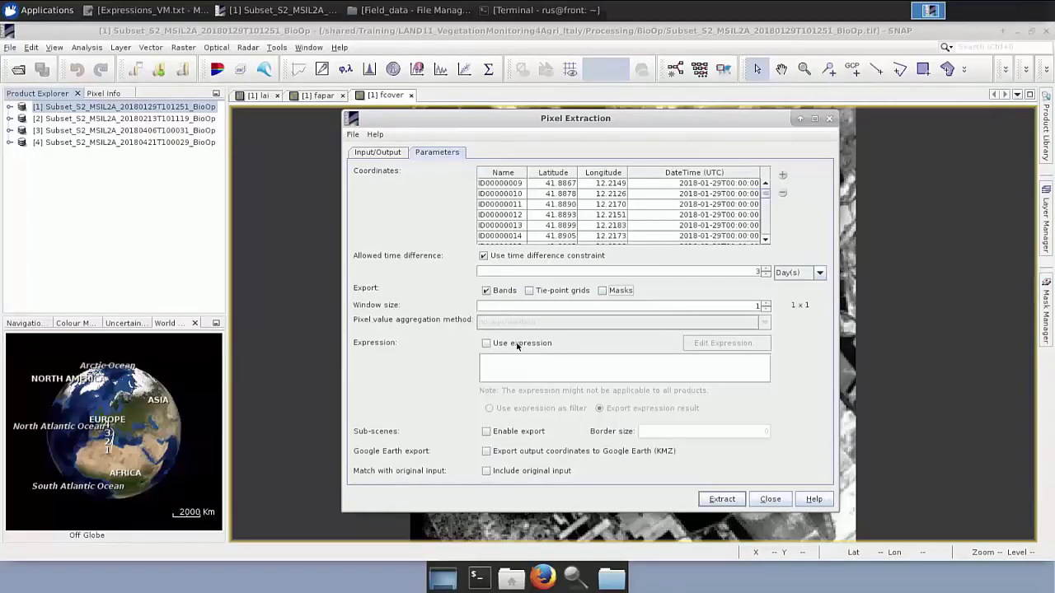
Try a 5 x 5 extraction window with mean aggregation, and return the window size to 1.
{"action": "left_click", "coordinate": [766, 302]}
{"action": "left_click", "coordinate": [766, 302]}
{"action": "left_click", "coordinate": [764, 322]}
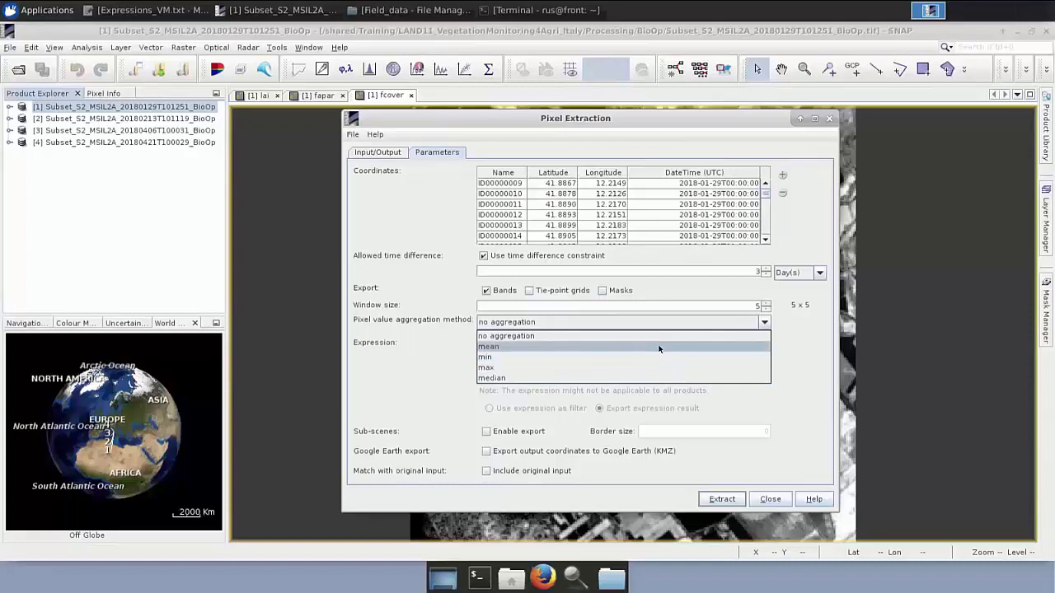
{"action": "left_click", "coordinate": [659, 346]}
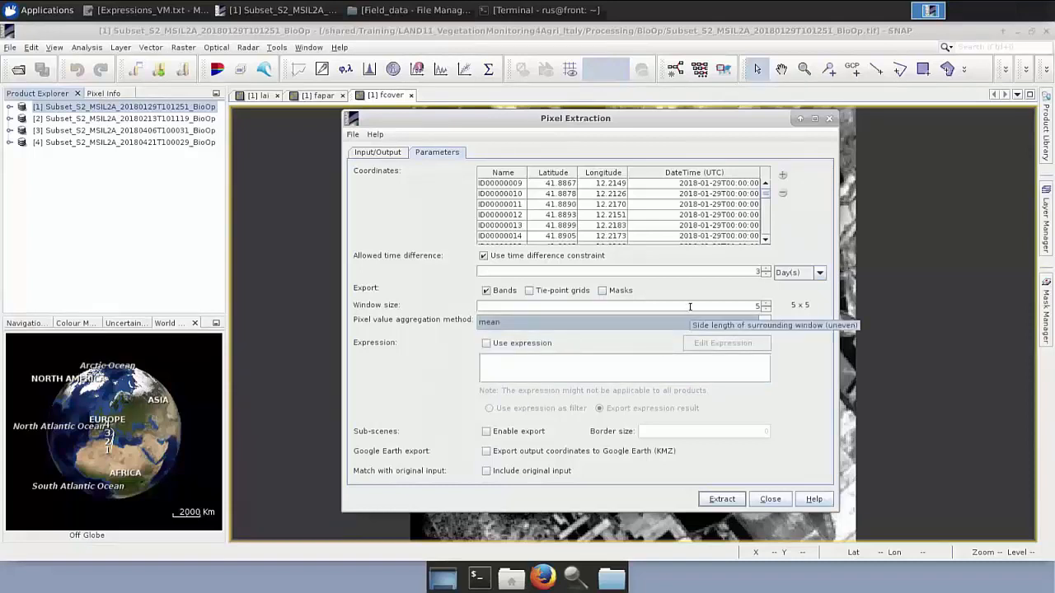
{"action": "left_click", "coordinate": [766, 309]}
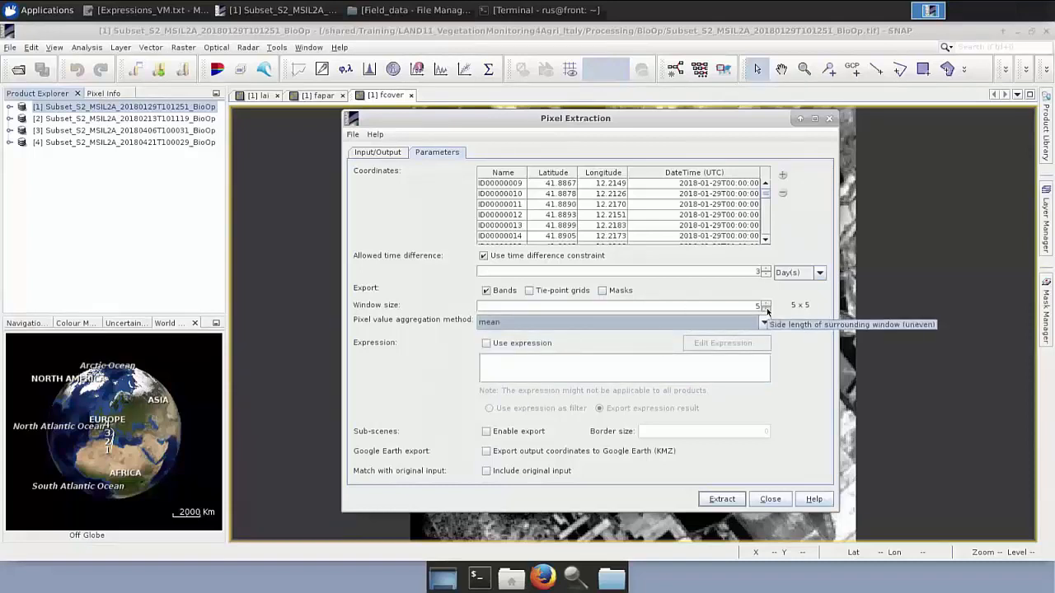
{"action": "left_click", "coordinate": [766, 309]}
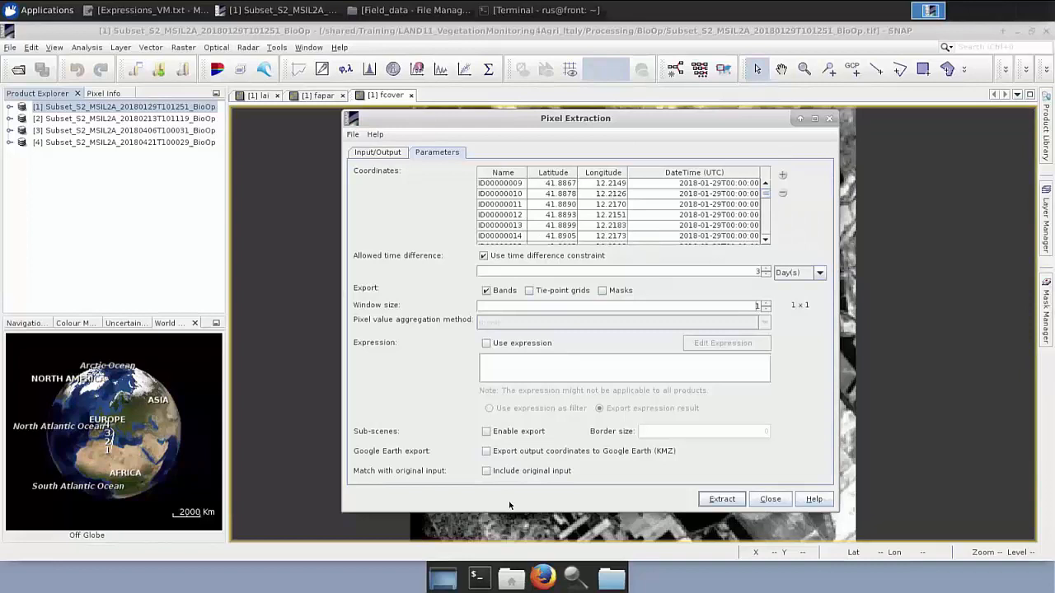
Include the original input measurements in the output and run the pixel extraction.
{"action": "left_click", "coordinate": [486, 472]}
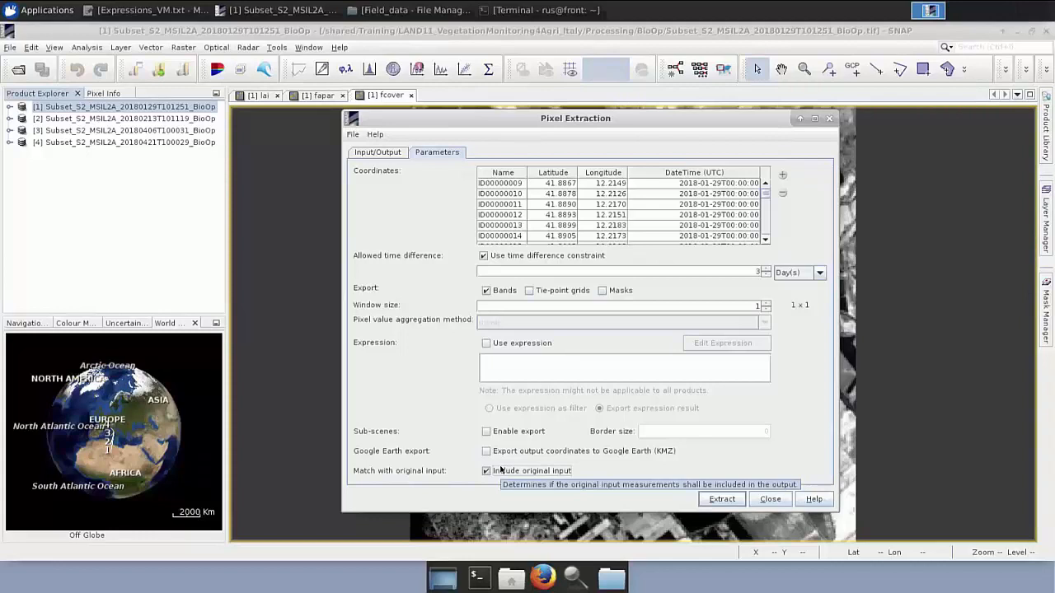
{"action": "left_click", "coordinate": [739, 501]}
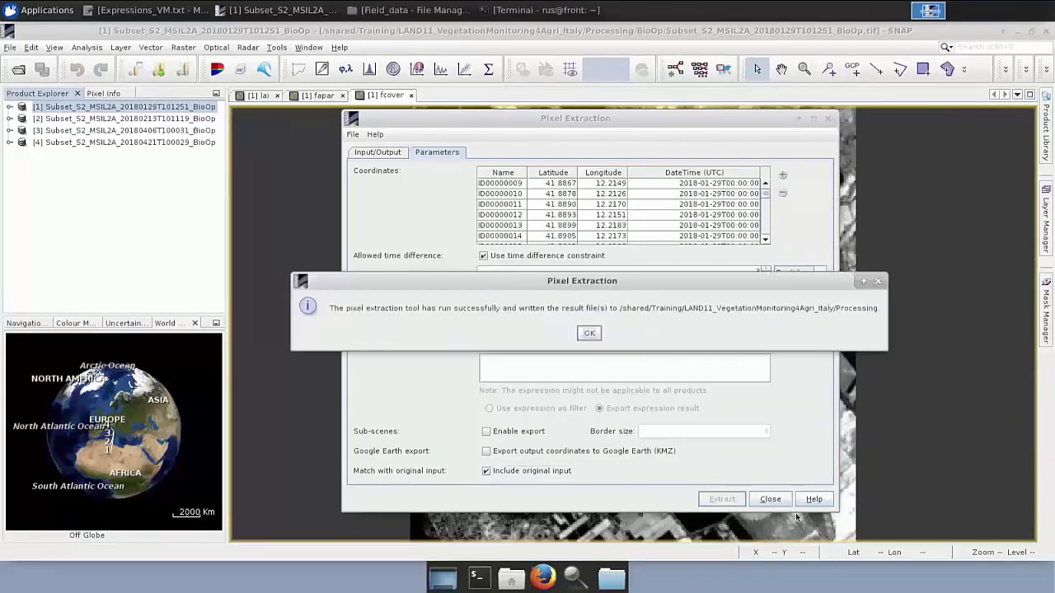
{"action": "left_click", "coordinate": [599, 334]}
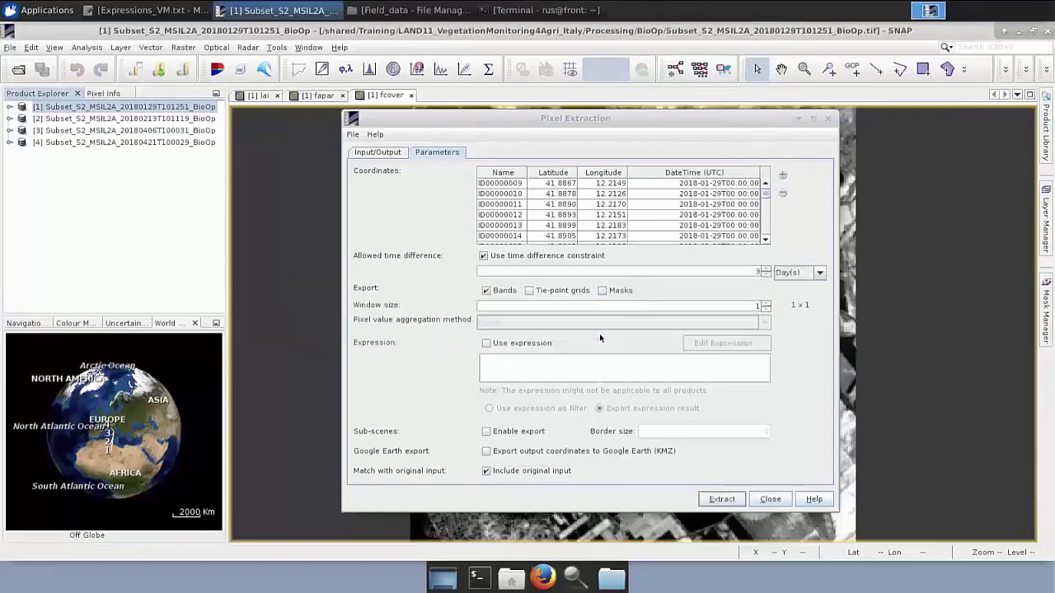
Switch to the file manager and inspect pixEx_productIdMap.txt in the Processing folder, closing it after reading.
{"action": "left_click", "coordinate": [408, 11]}
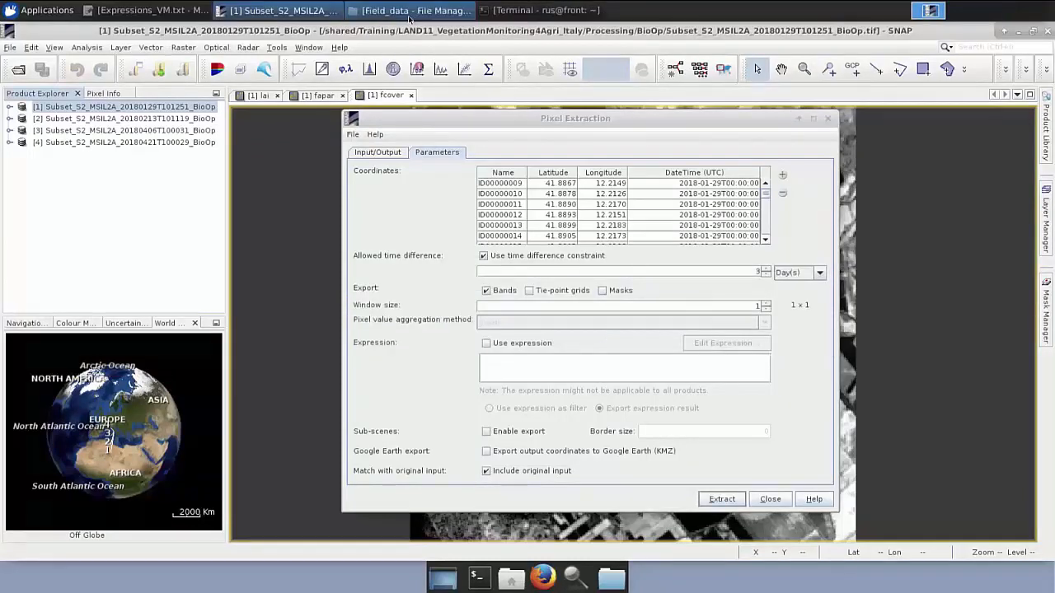
{"action": "left_click", "coordinate": [285, 82]}
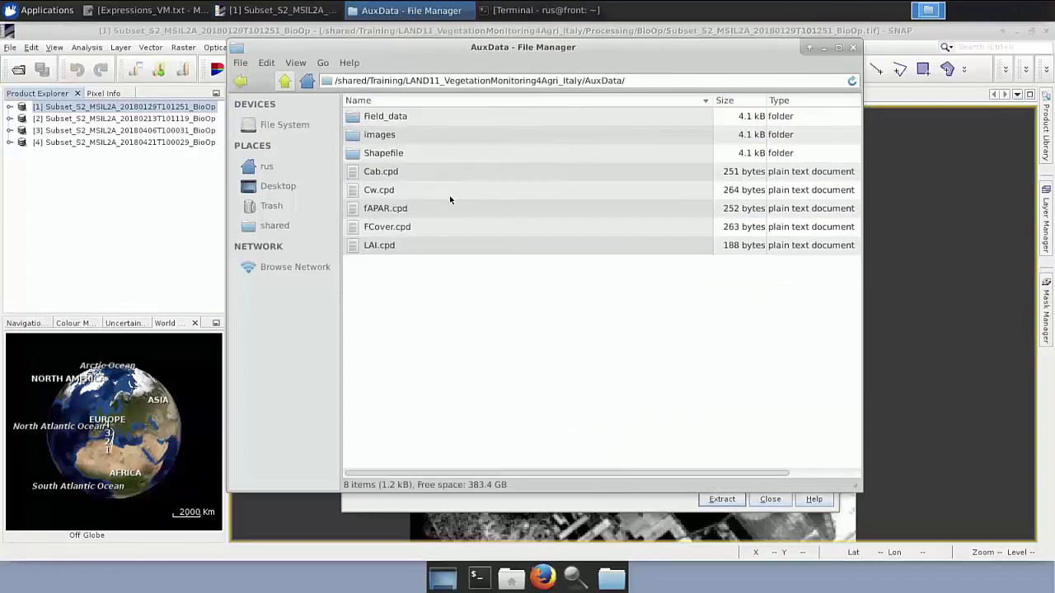
{"action": "left_click", "coordinate": [285, 82]}
{"action": "double_click", "coordinate": [386, 153]}
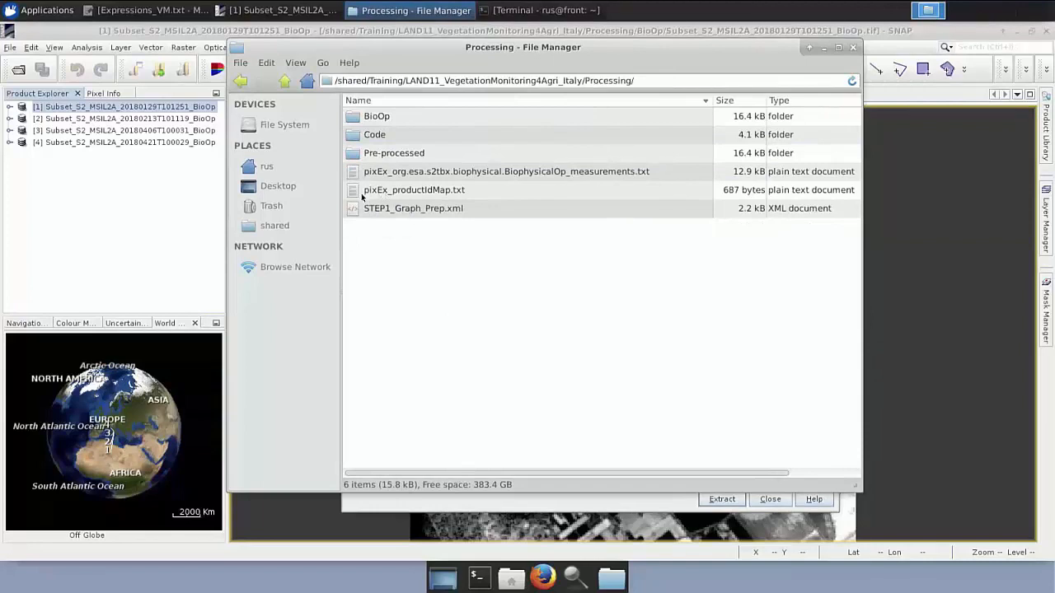
{"action": "double_click", "coordinate": [420, 191]}
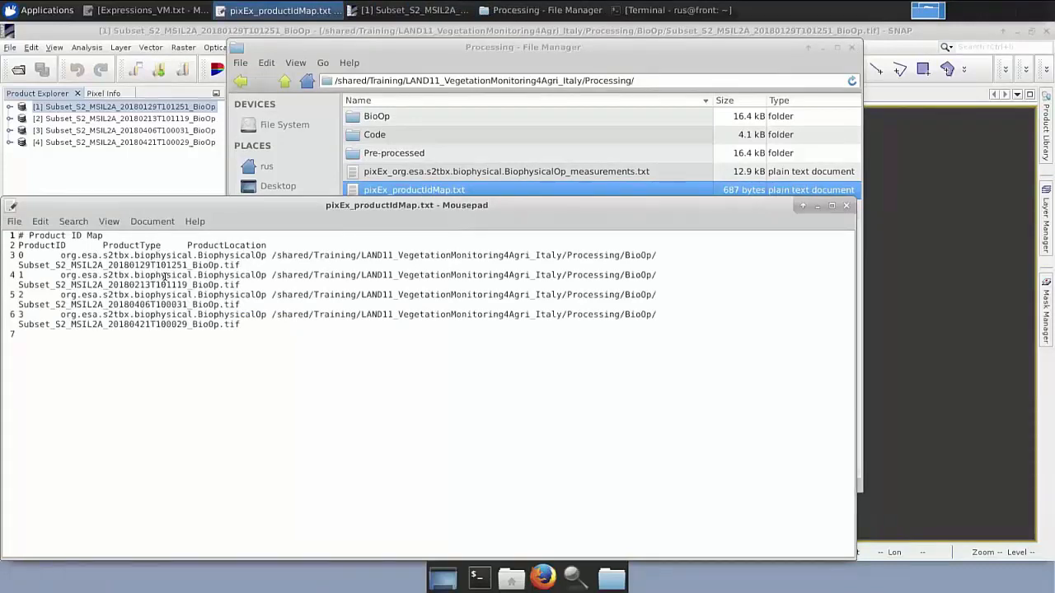
{"action": "key", "text": "ctrl+w"}
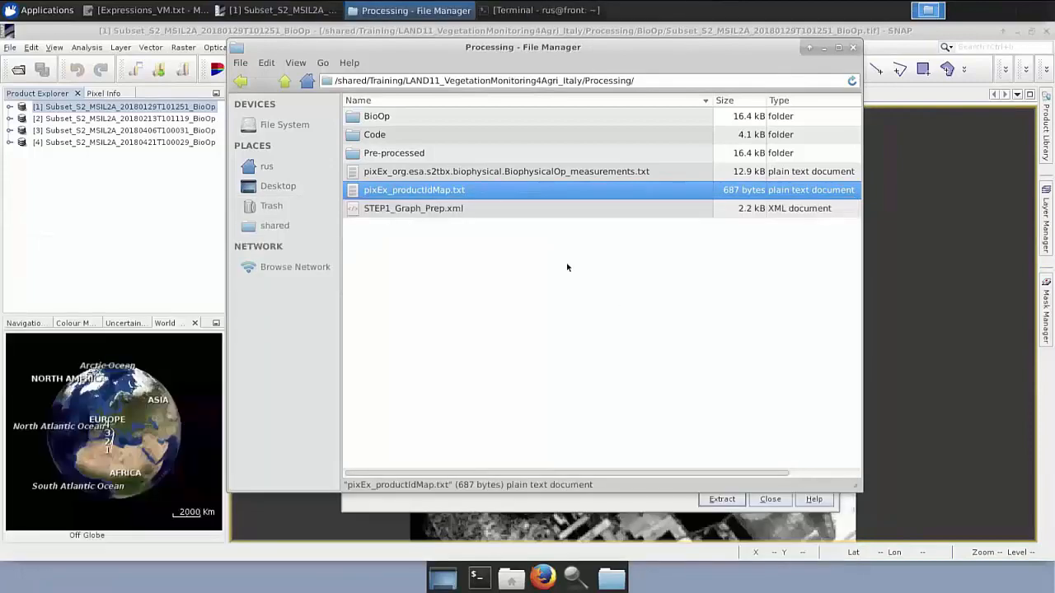
Inspect the columns of pixEx_org.esa.s2tbx.biophysical.BiophysicalOp_measurements.txt in a widened text window, and put the file and folder windows away.
{"action": "double_click", "coordinate": [439, 172]}
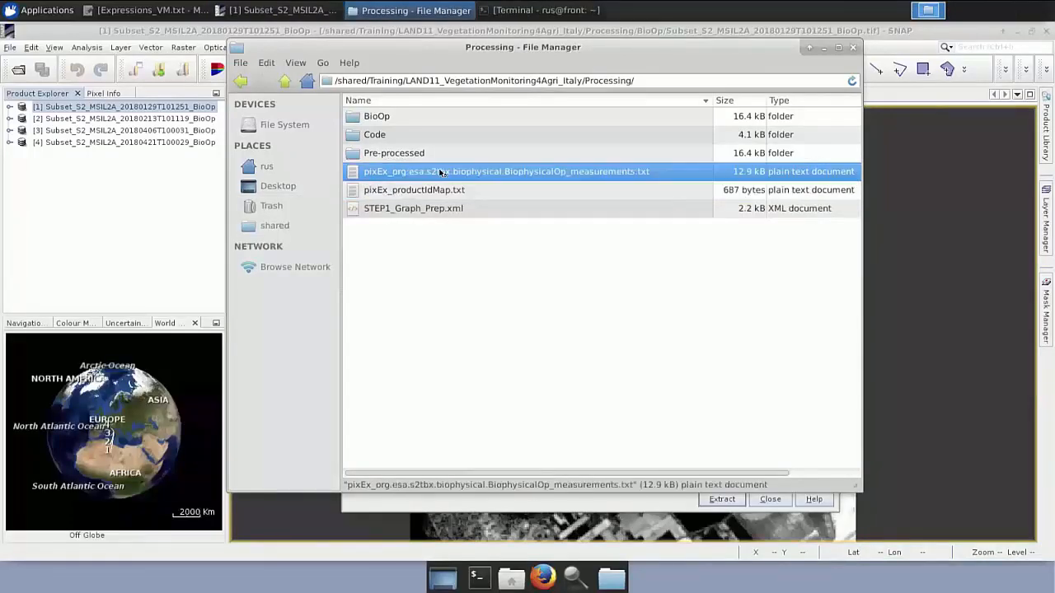
{"action": "left_click_drag", "start_coordinate": [741, 205], "coordinate": [734, 76]}
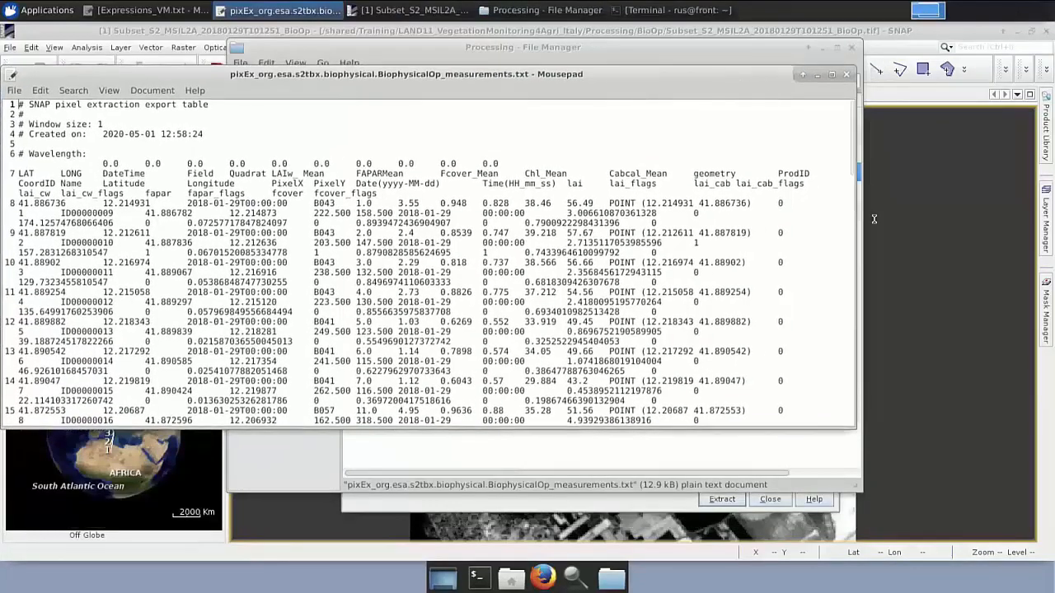
{"action": "left_click_drag", "start_coordinate": [856, 227], "coordinate": [1053, 228]}
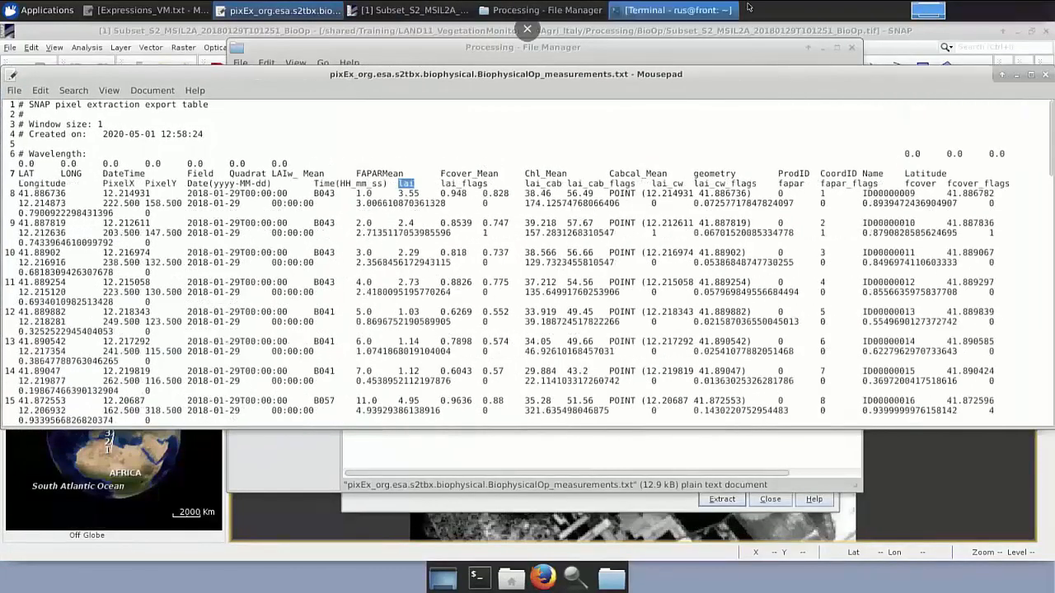
{"action": "left_click", "coordinate": [1045, 76]}
{"action": "left_click", "coordinate": [809, 47]}
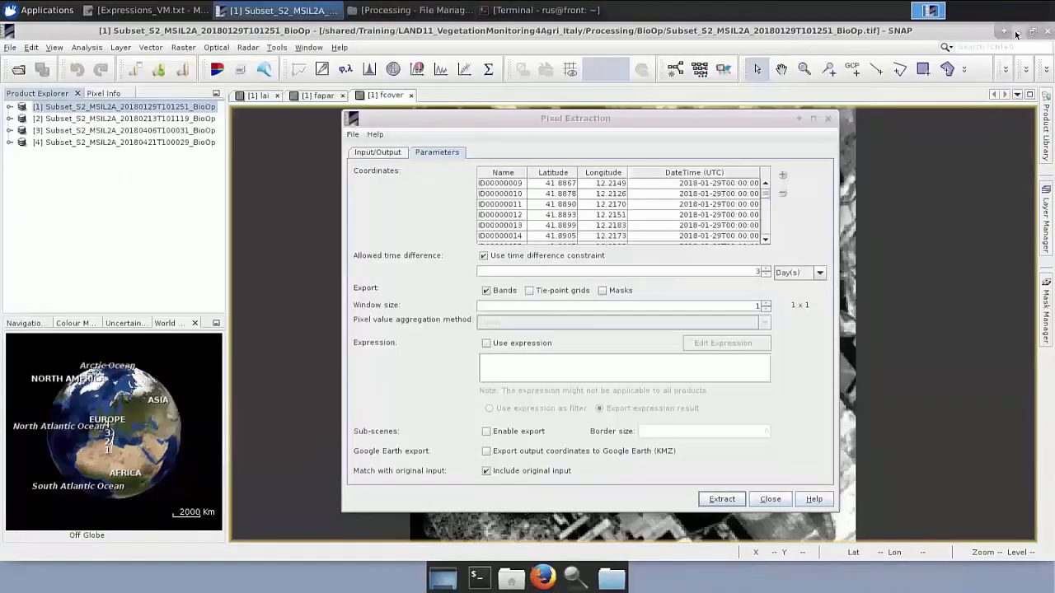
Open graphs.ods from the desktop, widen the extraction date column and examine the LAI, fAPAR and FCover scatter plots on Sheet2.
{"action": "left_click", "coordinate": [1015, 34]}
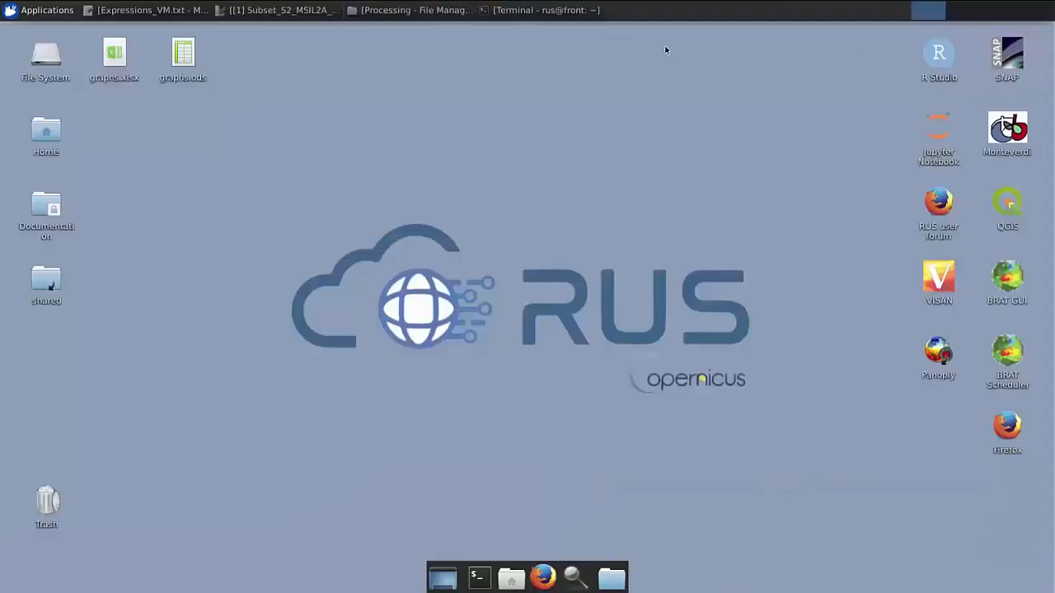
{"action": "double_click", "coordinate": [188, 54]}
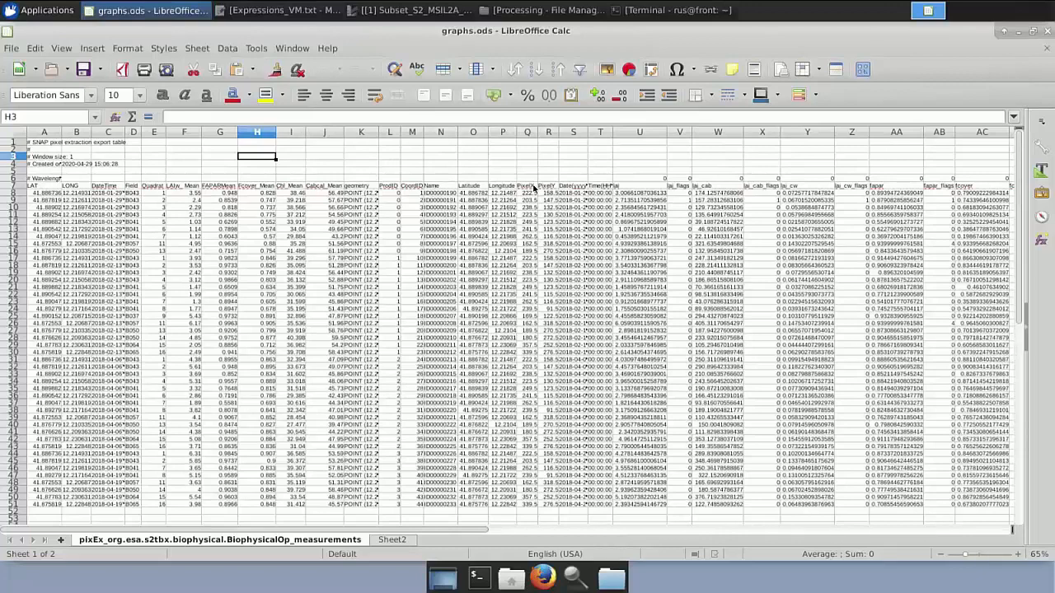
{"action": "left_click_drag", "start_coordinate": [587, 131], "coordinate": [603, 132]}
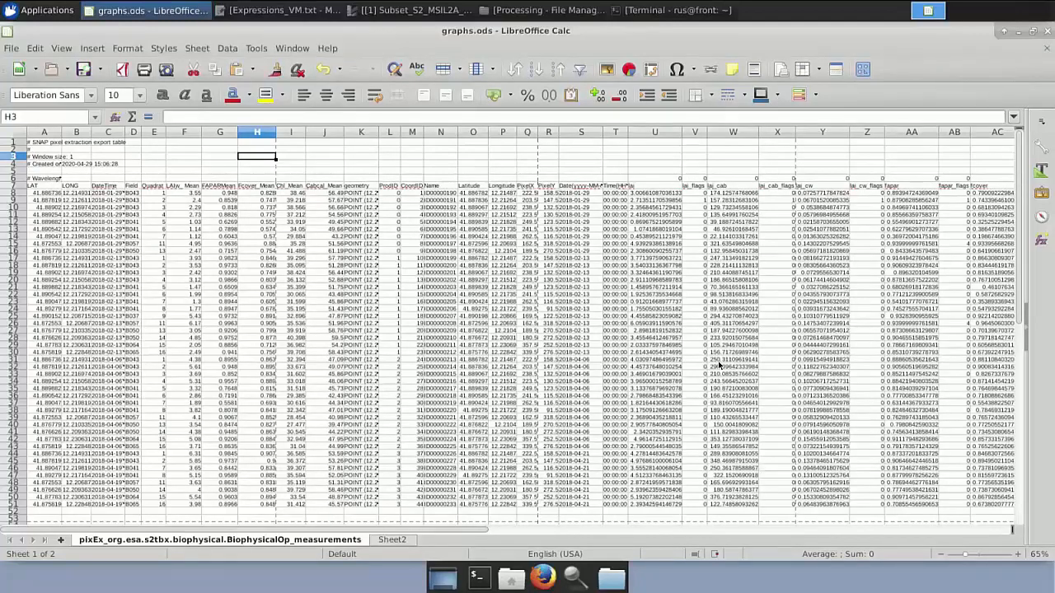
{"action": "left_click", "coordinate": [391, 539]}
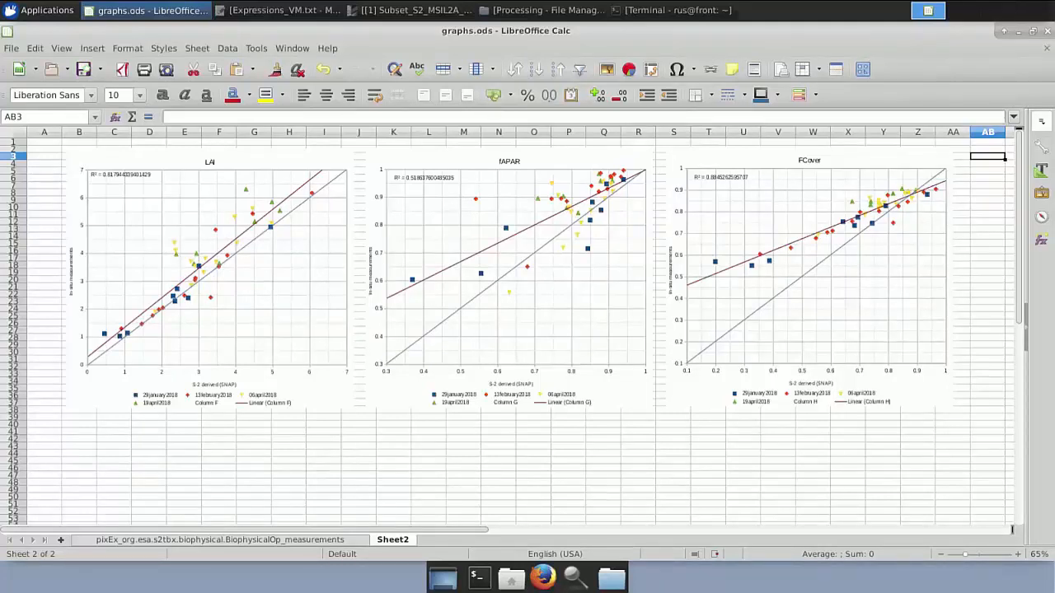
{"action": "left_click", "coordinate": [1020, 31]}
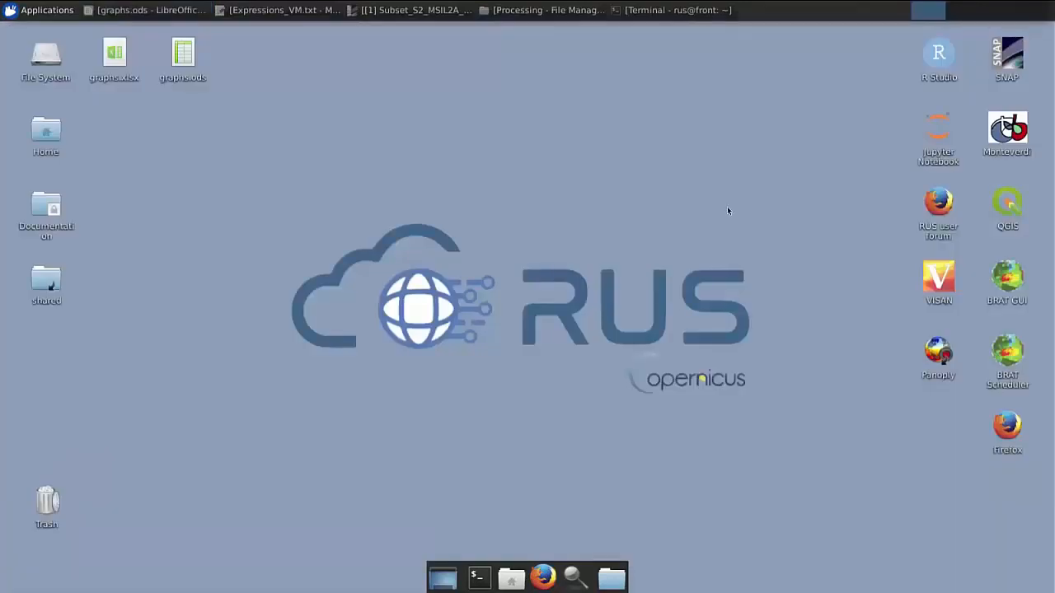
Switch back to SNAP and remove all four BioOp products from the pixel extraction sources.
{"action": "left_click", "coordinate": [412, 10]}
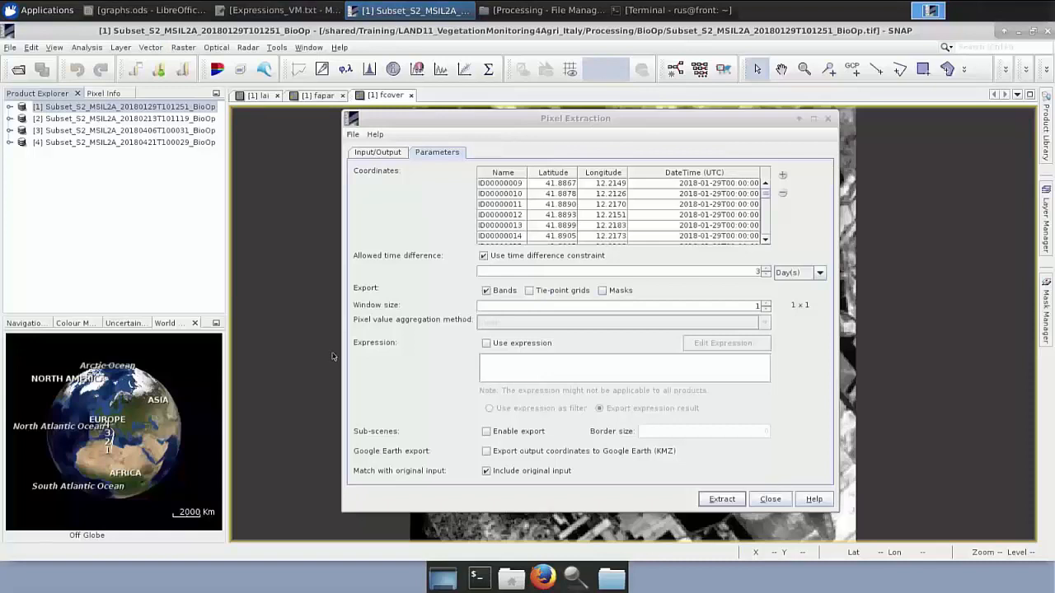
{"action": "left_click", "coordinate": [365, 155]}
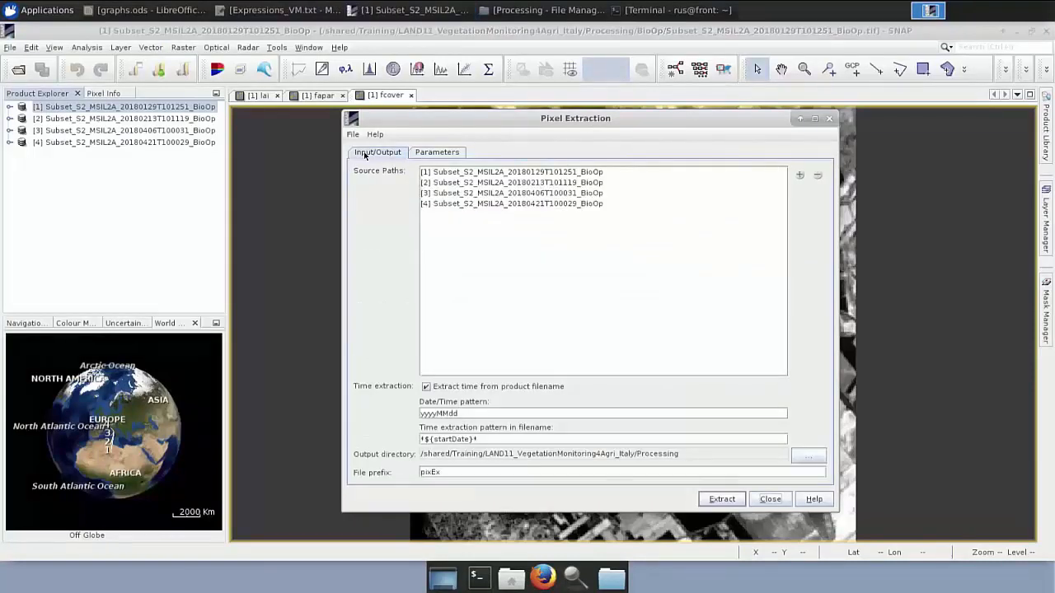
{"action": "left_click", "coordinate": [580, 174]}
{"action": "left_click", "coordinate": [572, 206], "text": "ctrl"}
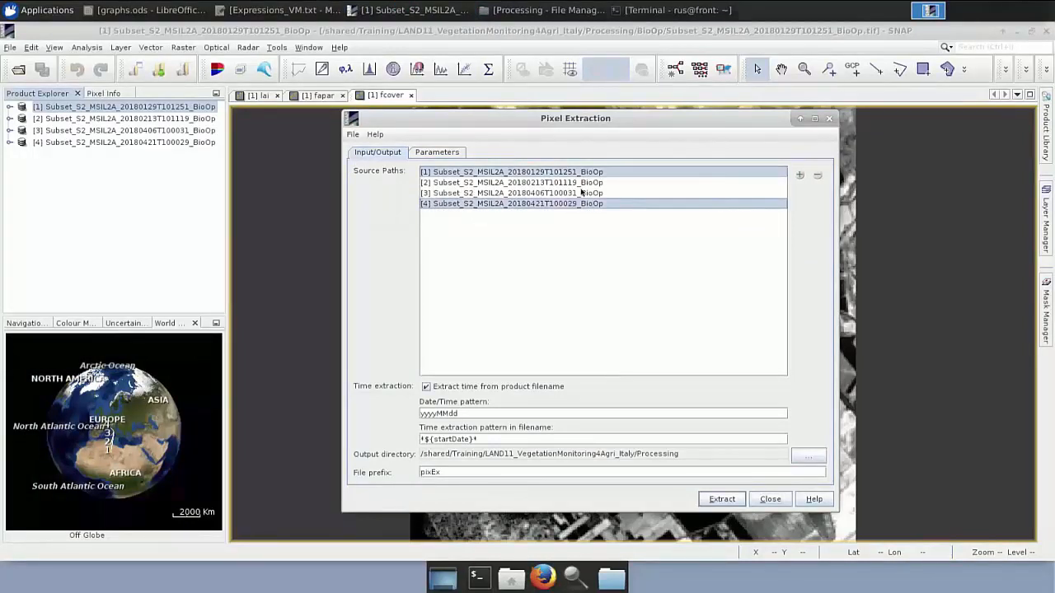
{"action": "left_click", "coordinate": [581, 192]}
{"action": "left_click", "coordinate": [582, 173], "text": "shift"}
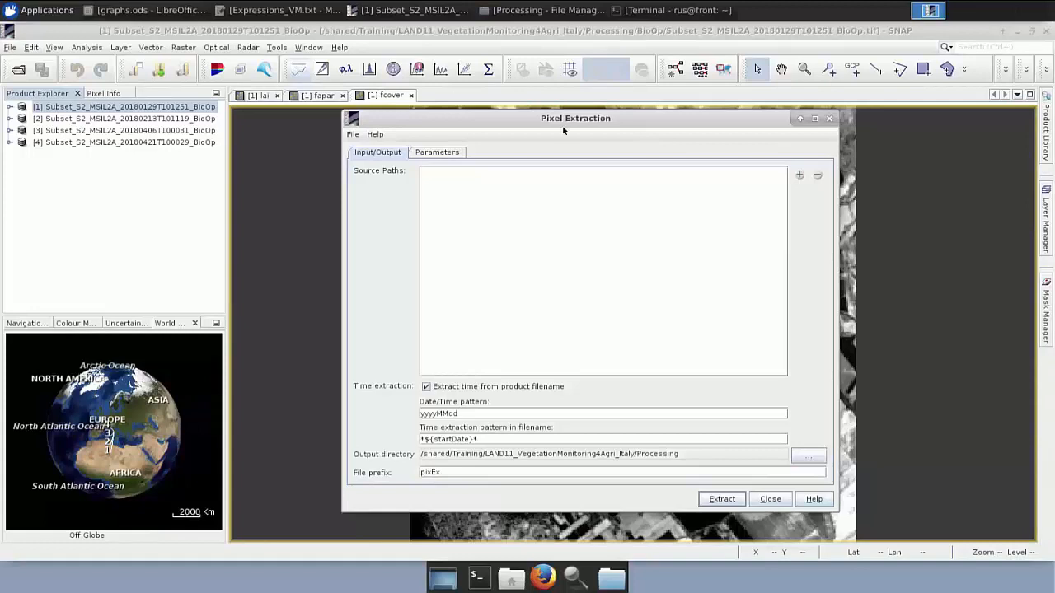
Add the BioOp directory and its 2018, 2019 and 2020 subdirectories as extraction sources with the file selection pattern *.tif.
{"action": "left_click", "coordinate": [799, 178]}
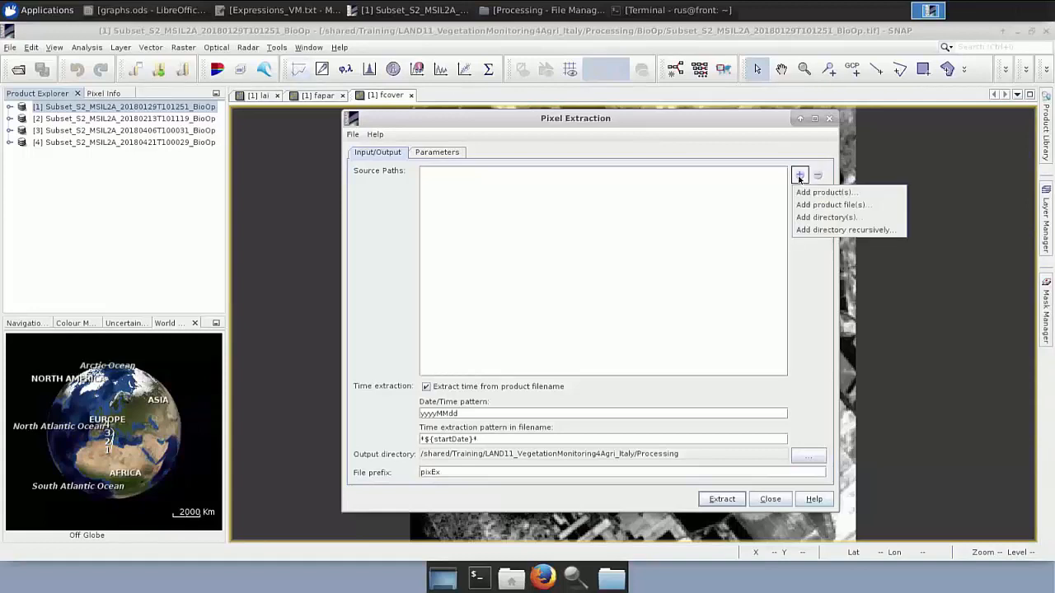
{"action": "left_click", "coordinate": [809, 219]}
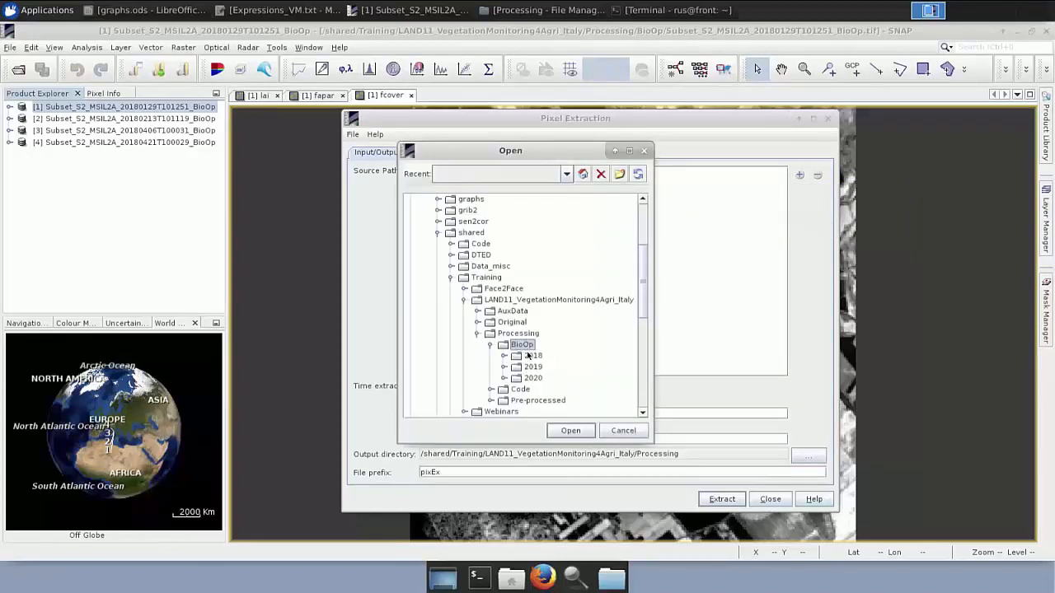
{"action": "left_click", "coordinate": [531, 357]}
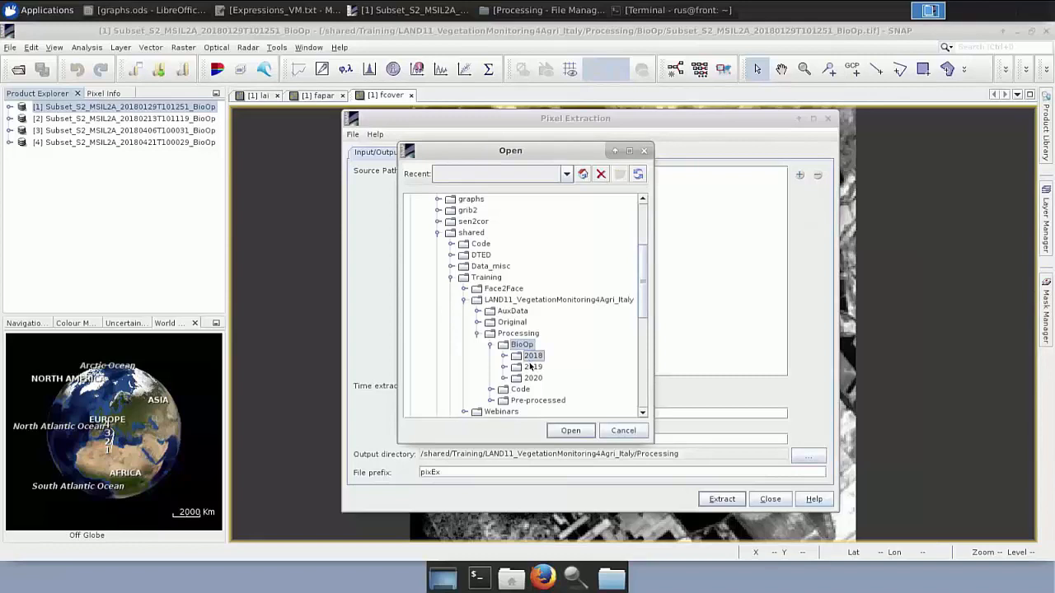
{"action": "left_click", "coordinate": [532, 366], "text": "ctrl"}
{"action": "left_click", "coordinate": [533, 378], "text": "ctrl"}
{"action": "left_click", "coordinate": [565, 428]}
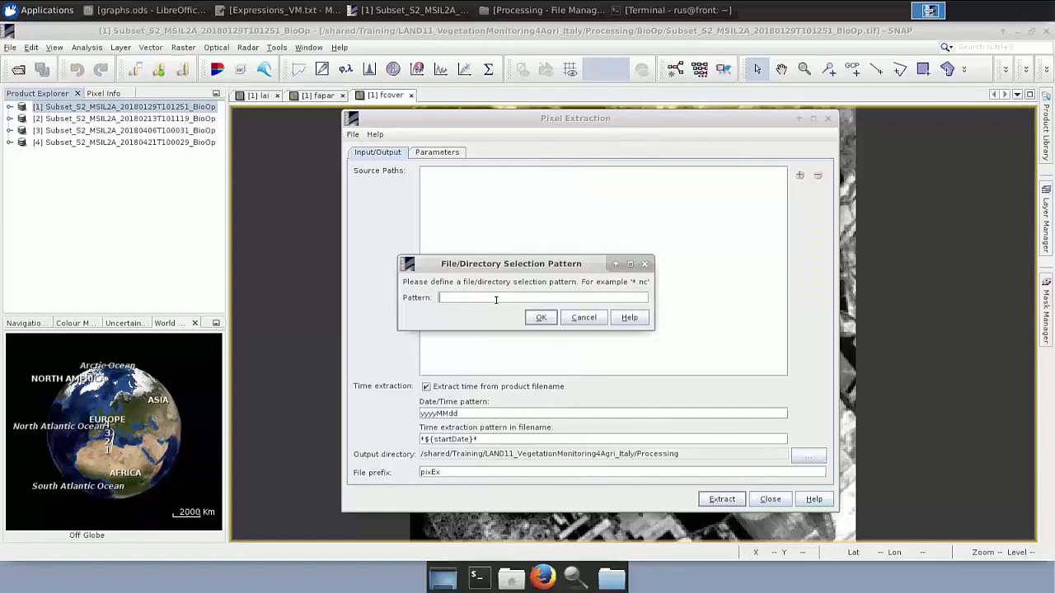
{"action": "type", "text": "*"}
{"action": "type", "text": ".tif"}
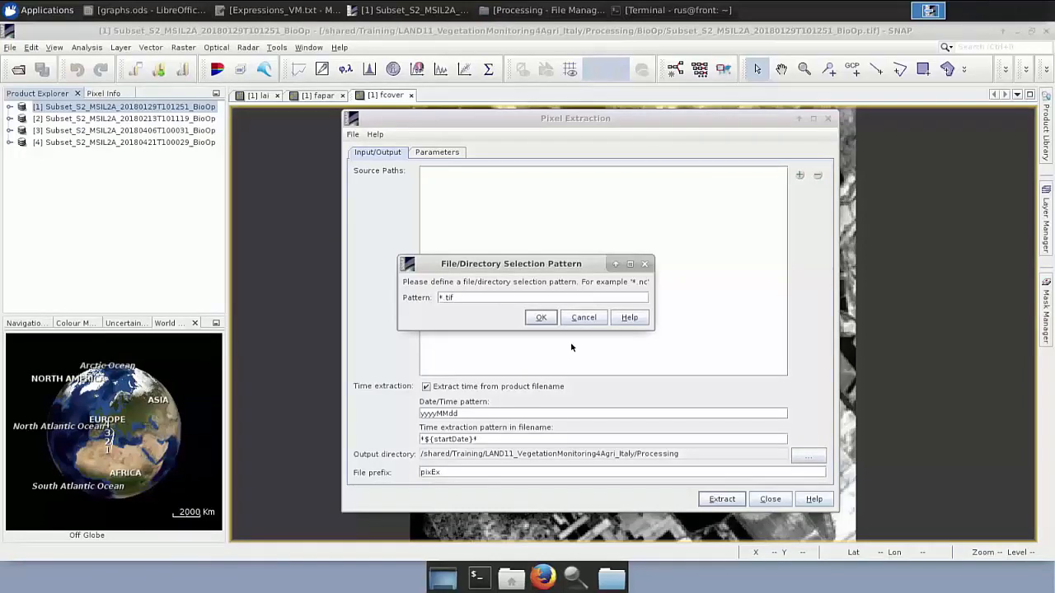
{"action": "left_click", "coordinate": [542, 320]}
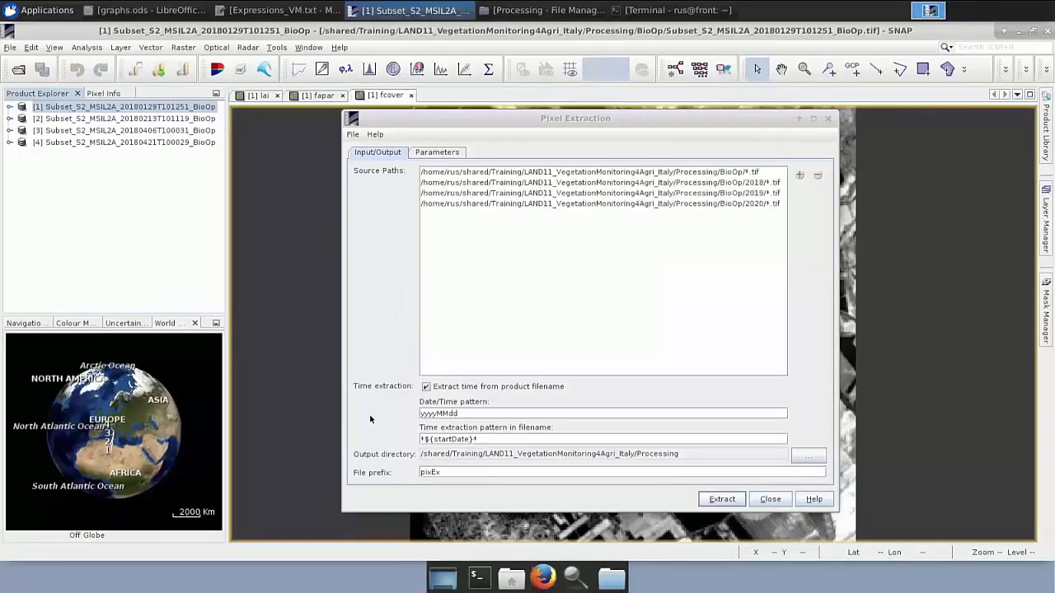
Set the output file prefix to TimeSeries, keeping the date pattern yyyyMMdd.
{"action": "double_click", "coordinate": [452, 414]}
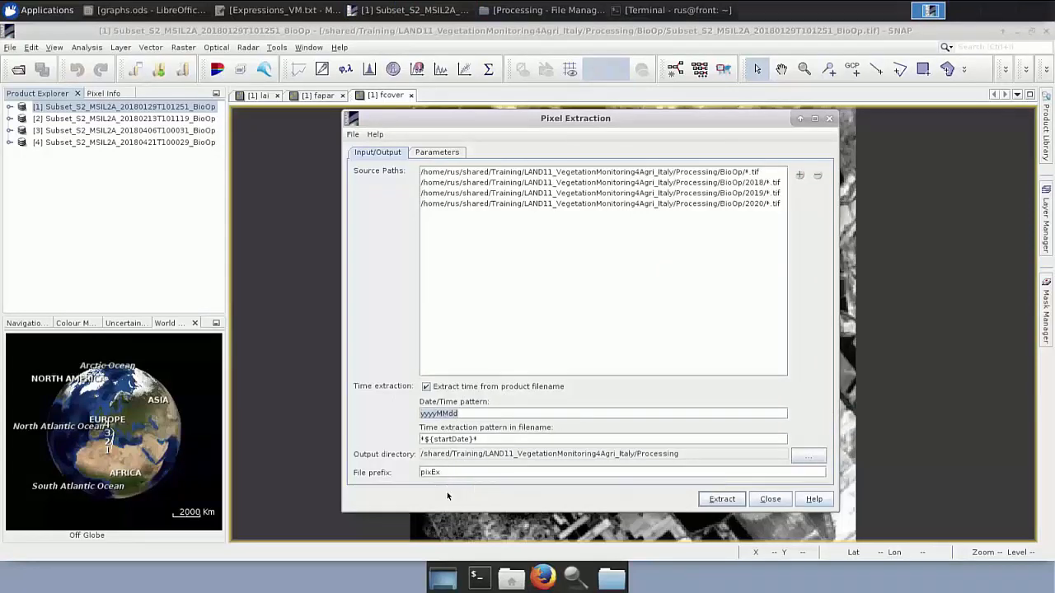
{"action": "double_click", "coordinate": [420, 472]}
{"action": "type", "text": "TimeSeries"}
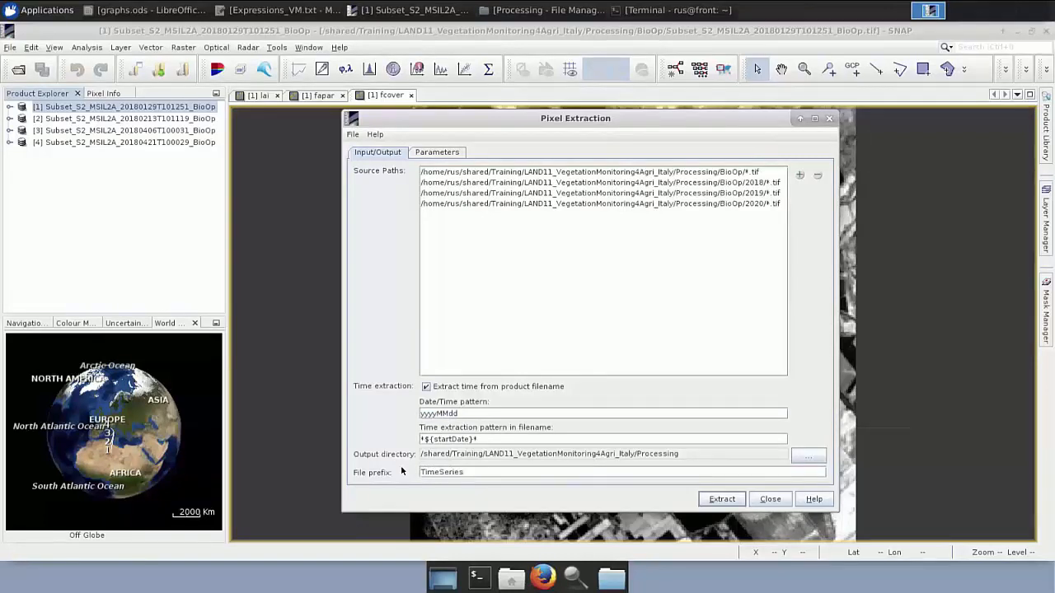
Add the measurement coordinates of pin_1 to pin_4 to the extraction parameters from the CSV file in the AuxData Shapefile folder.
{"action": "left_click", "coordinate": [445, 154]}
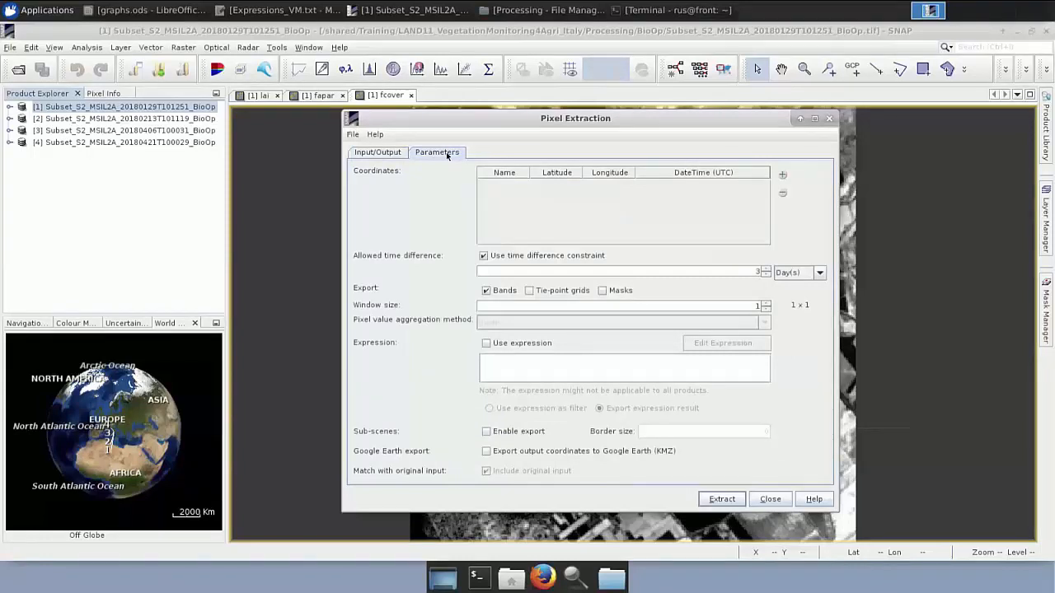
{"action": "left_click", "coordinate": [784, 175]}
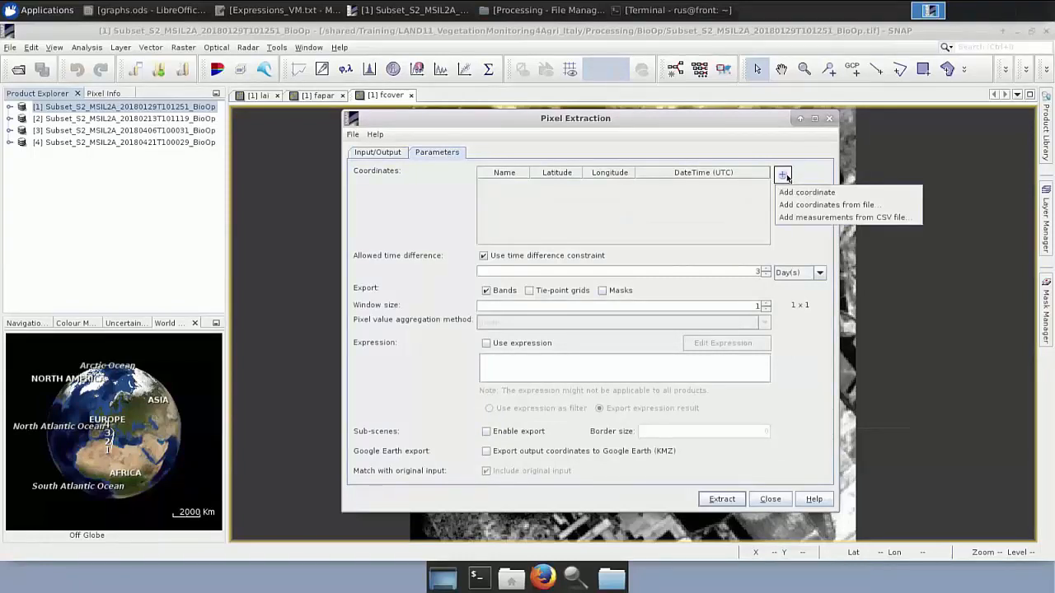
{"action": "left_click", "coordinate": [824, 217]}
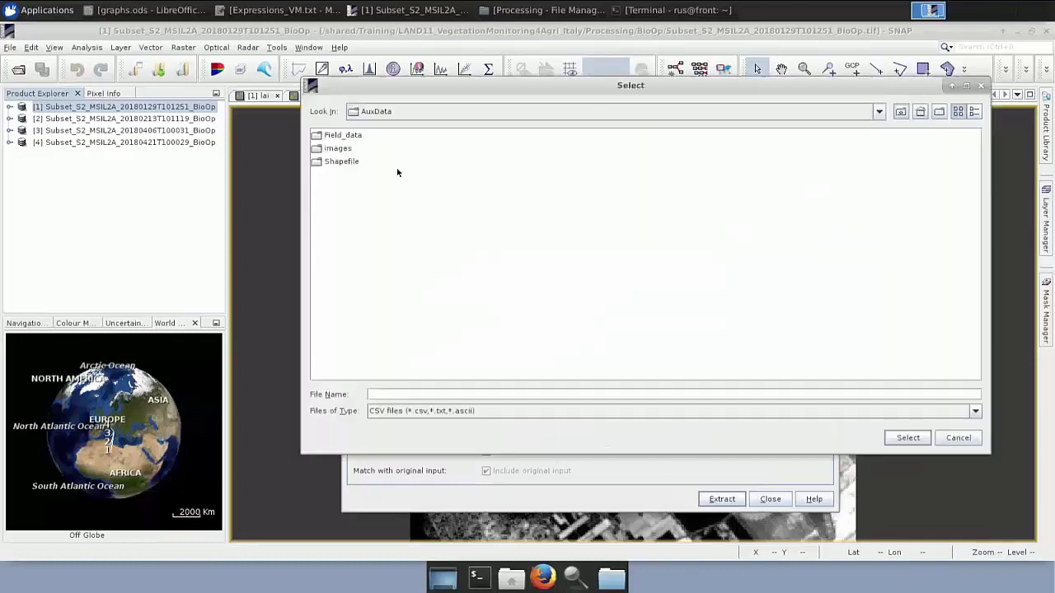
{"action": "double_click", "coordinate": [354, 160]}
{"action": "double_click", "coordinate": [362, 136]}
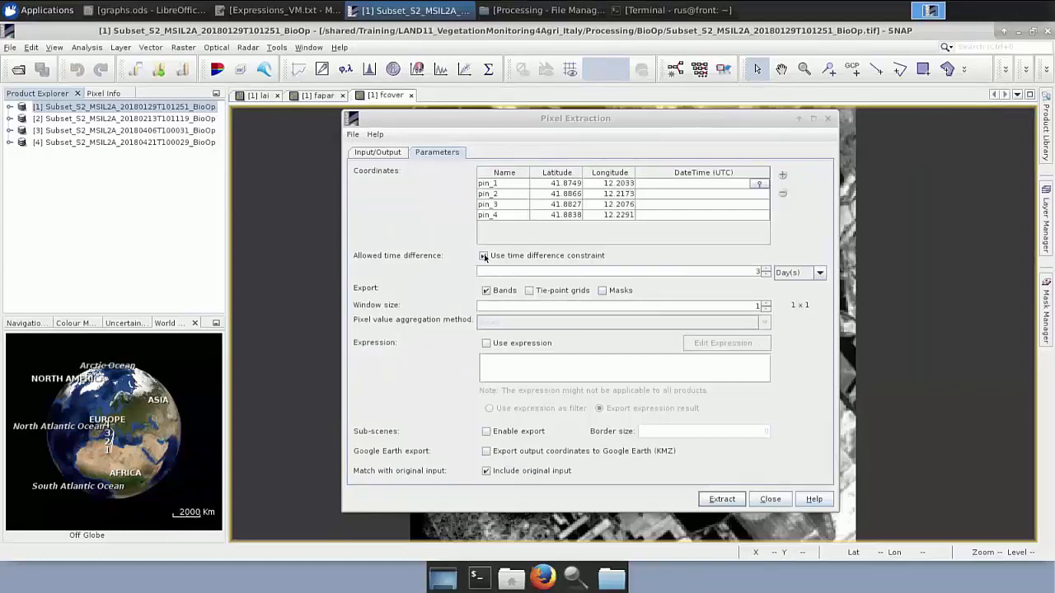
Run the pixel extraction with the time difference constraint disabled and the window size enlarged for mean aggregation.
{"action": "left_click", "coordinate": [484, 256]}
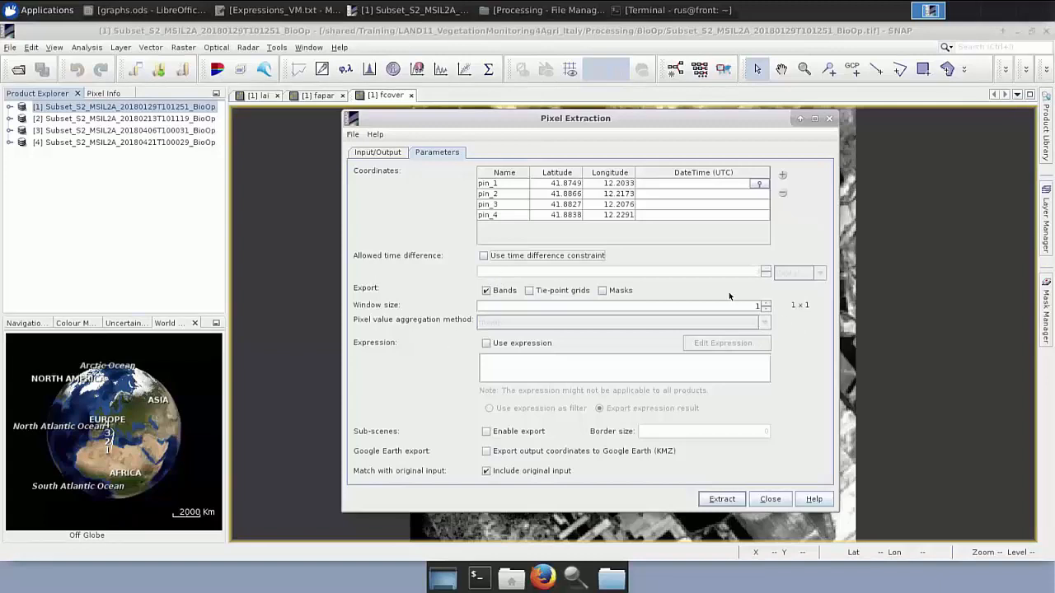
{"action": "left_click", "coordinate": [765, 302]}
{"action": "left_click", "coordinate": [766, 302]}
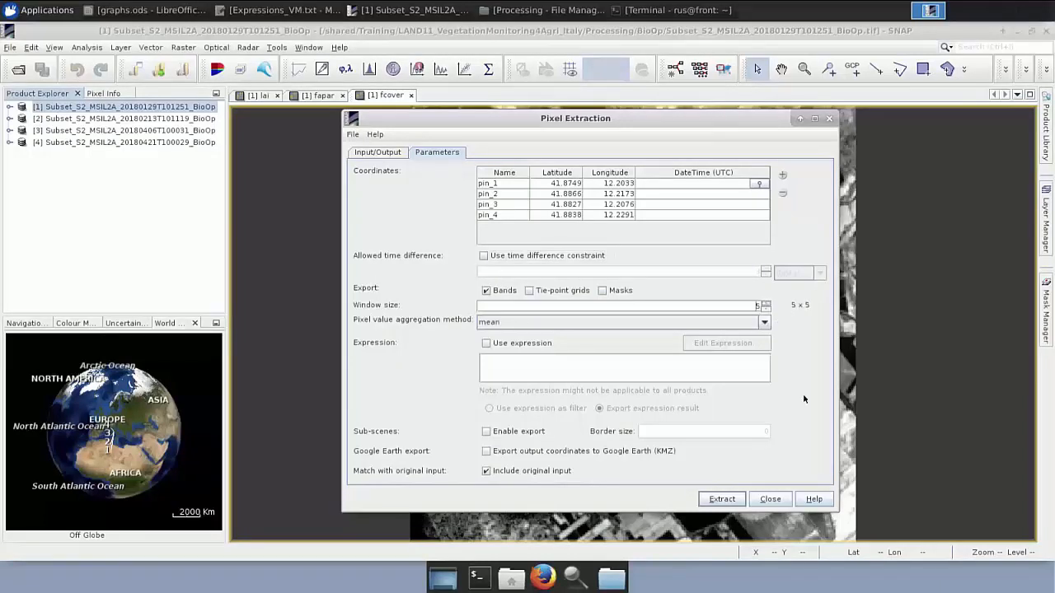
{"action": "left_click", "coordinate": [766, 309]}
{"action": "left_click", "coordinate": [724, 495]}
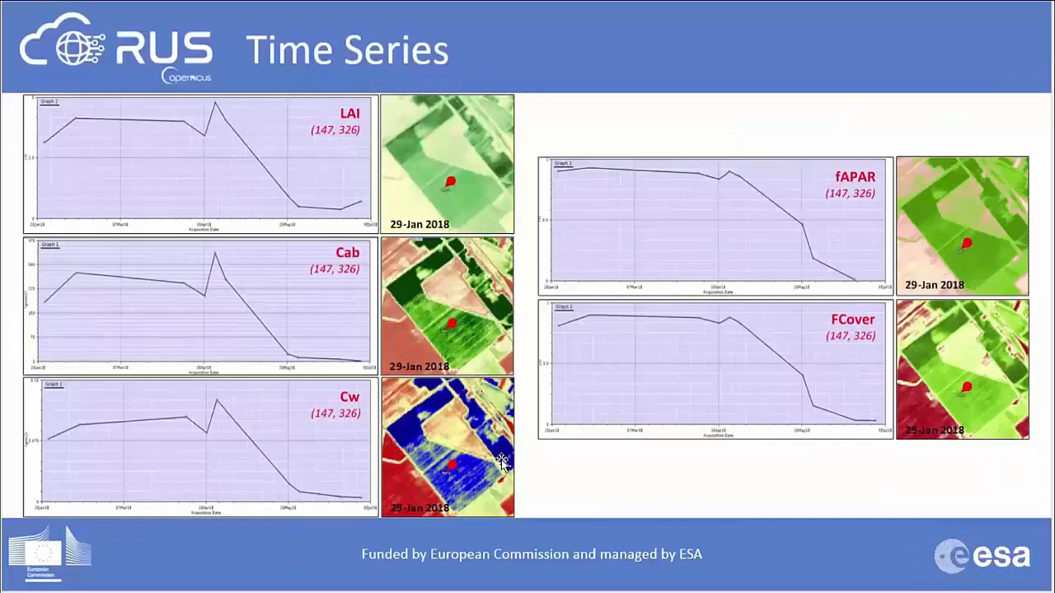
{"action": "scroll", "coordinate": [598, 450], "scroll_direction": "down", "scroll_amount": 1}
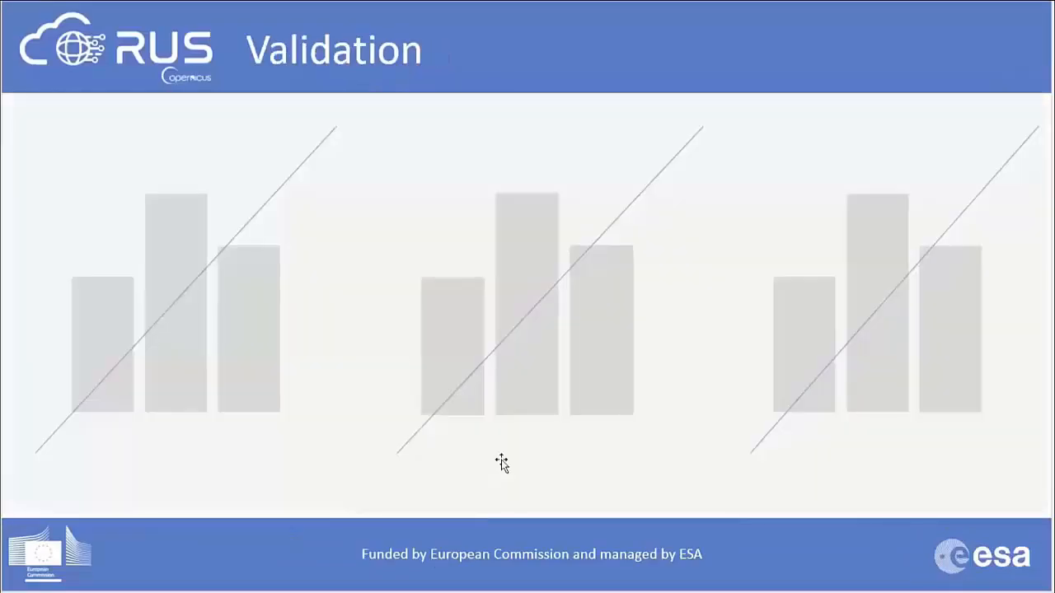